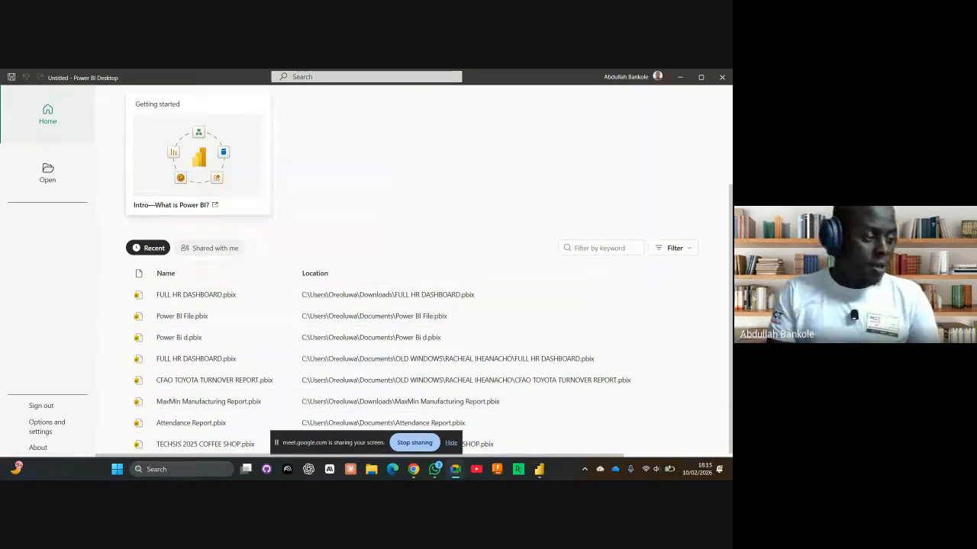
Open the recent report Power BI File.pbix and expand the NaijaPhoneShop sales table to show its fields
click(185, 325)
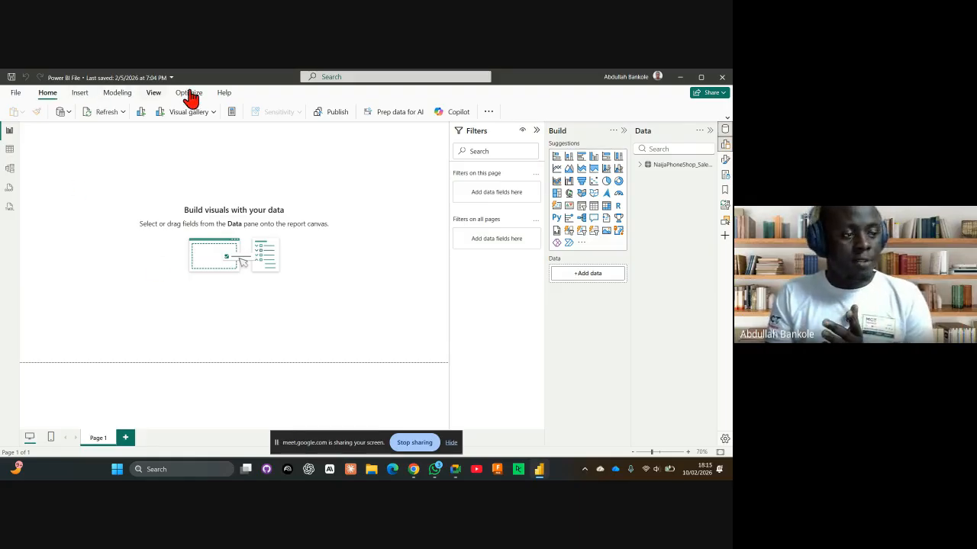
click(640, 165)
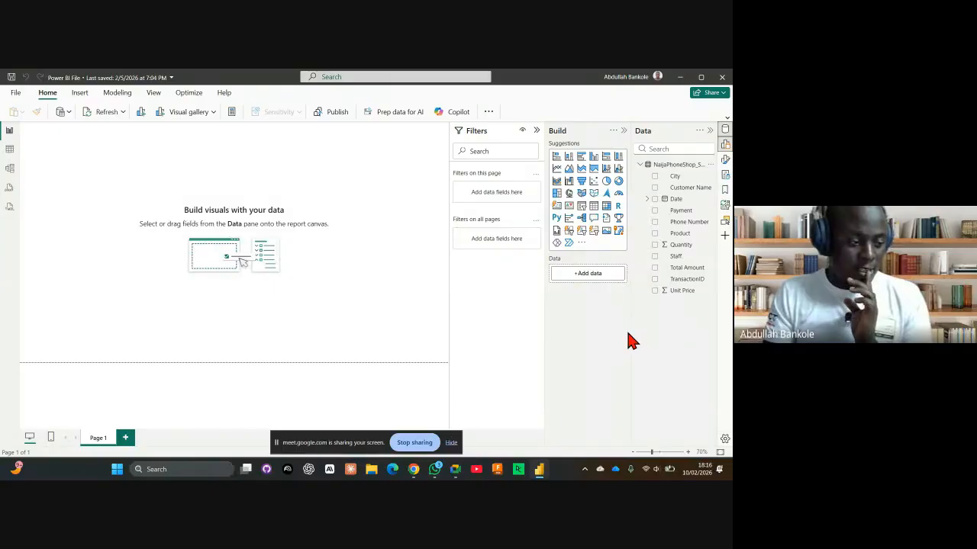
Switch to File Explorer, find the Data_Transformation_Complete workbook in the Downloads folder and open it in Excel
click(372, 470)
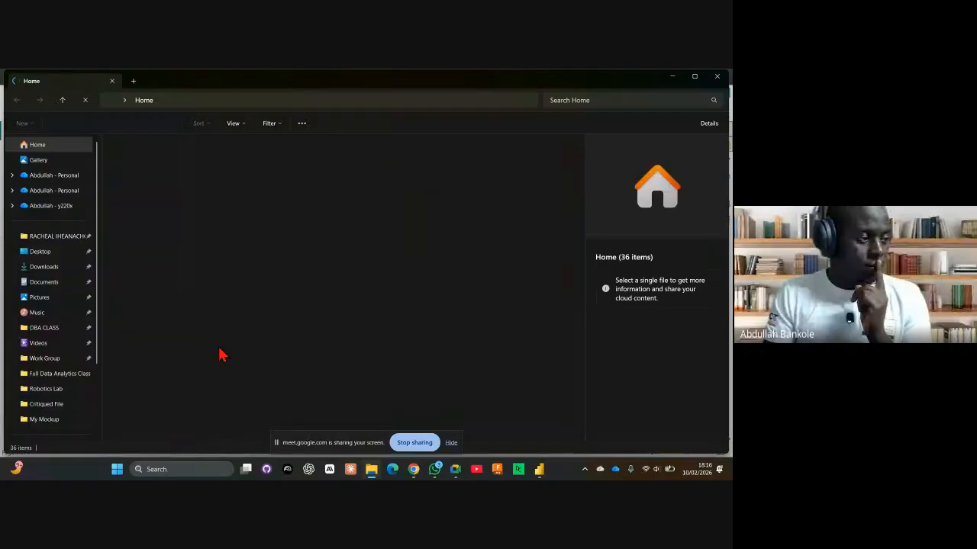
click(40, 251)
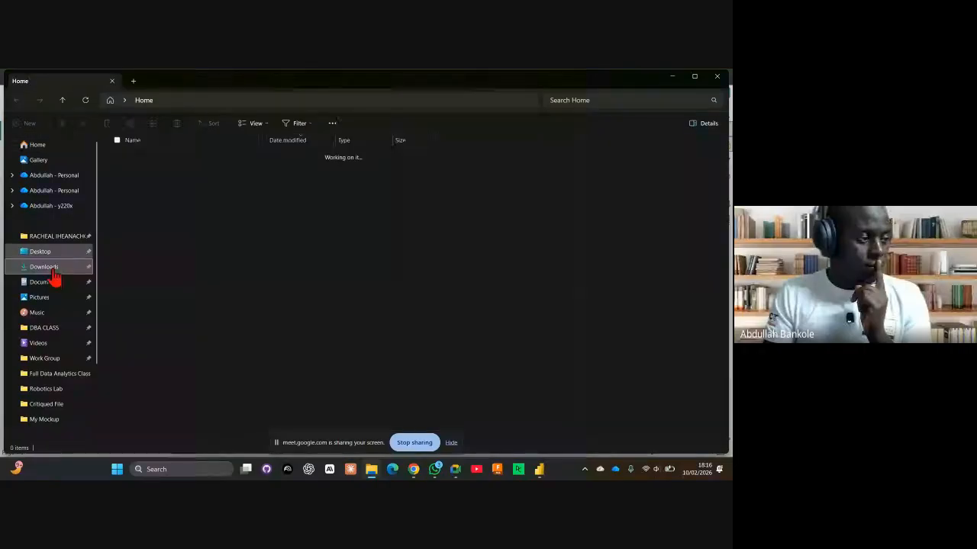
click(52, 272)
scroll(216, 229, down, 7)
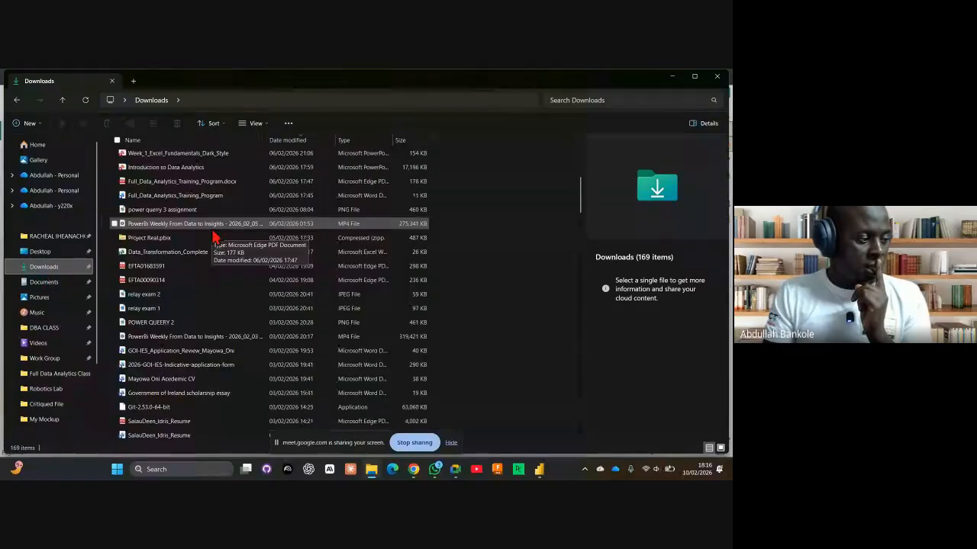
scroll(214, 238, down, 3)
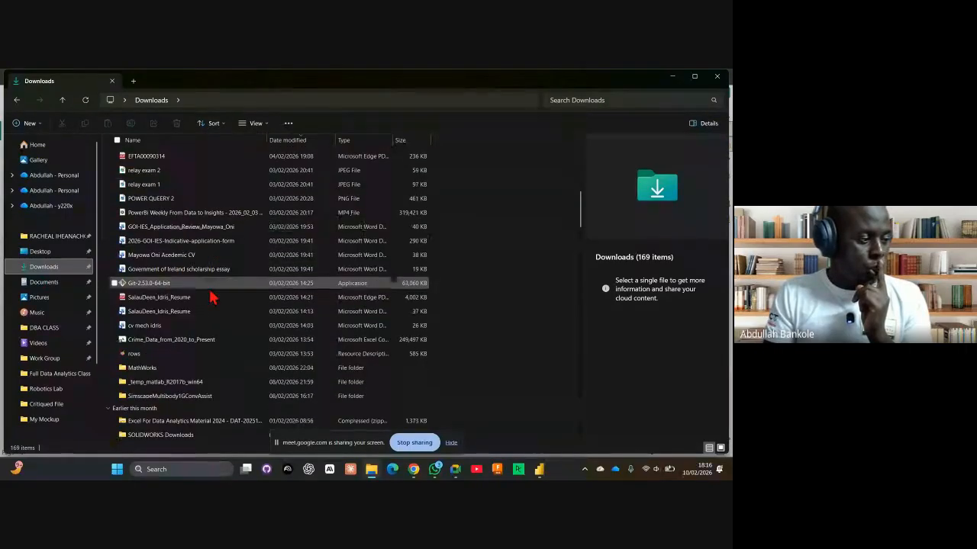
scroll(214, 297, down, 4)
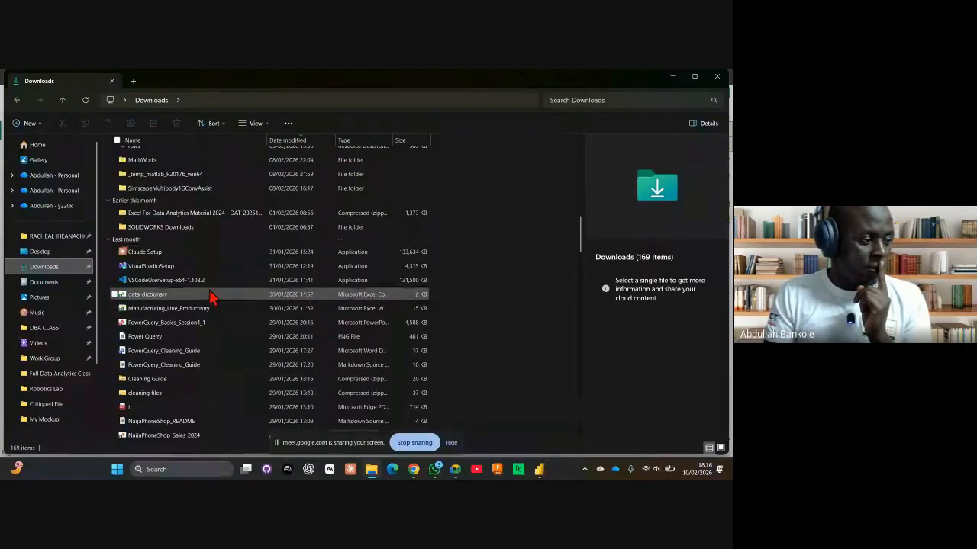
scroll(211, 297, up, 7)
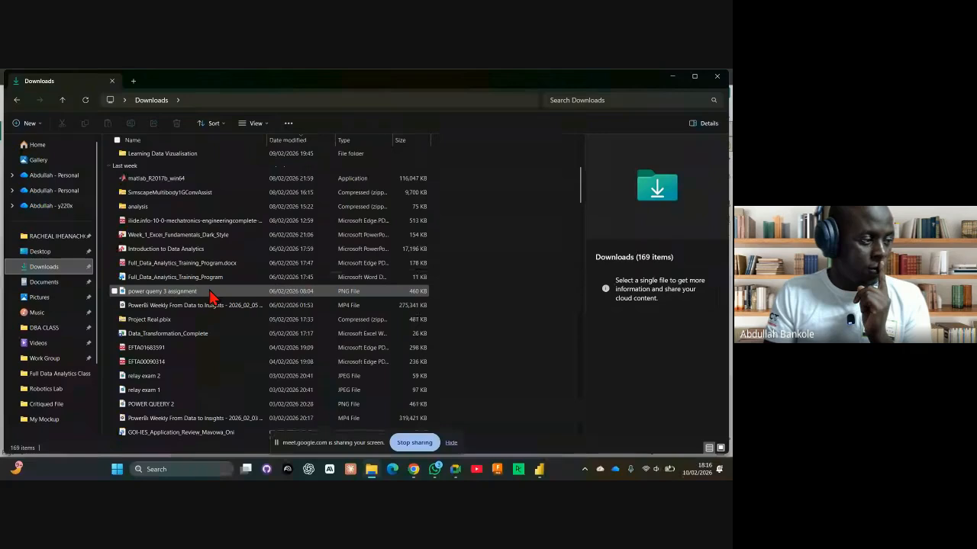
scroll(184, 301, down, 1)
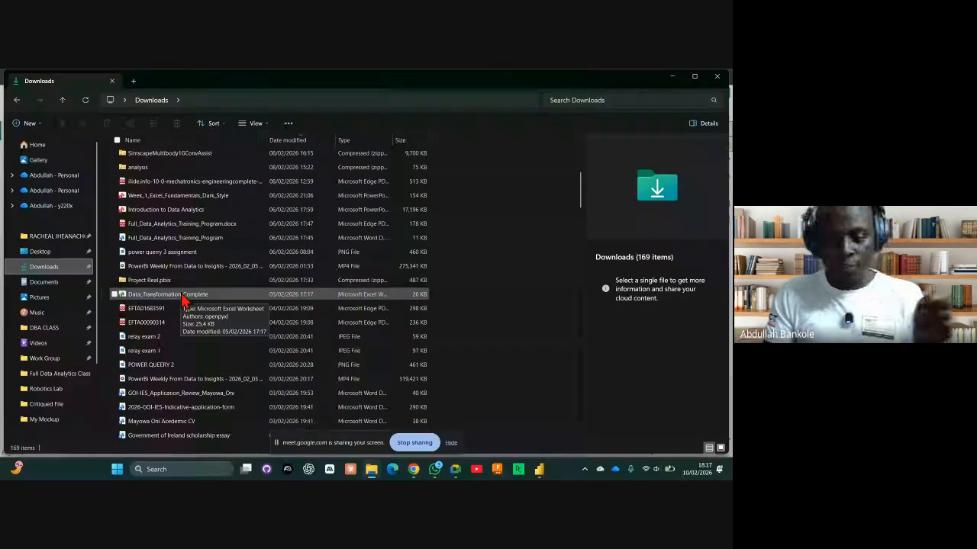
click(183, 301)
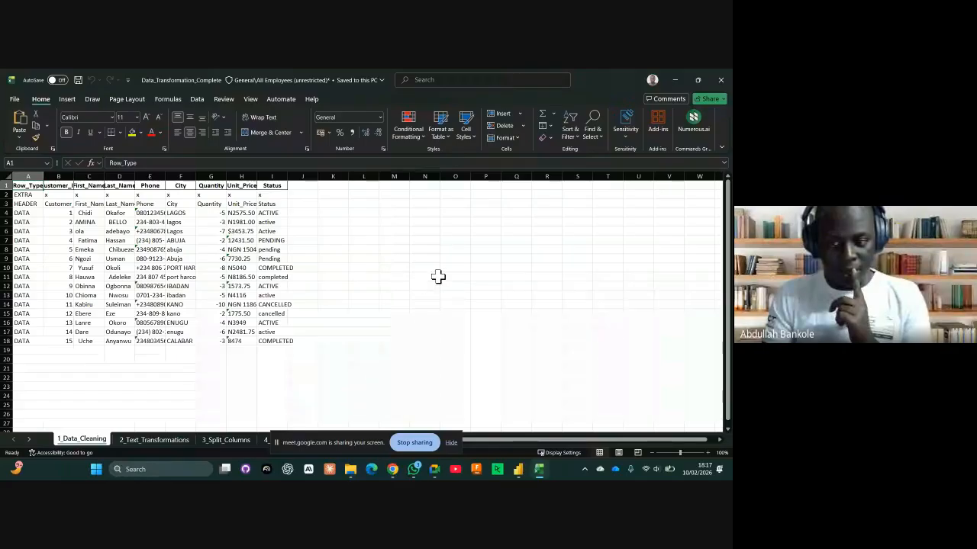
Autofit all columns of the 1_Data_Cleaning sheet so its full contents are readable
click(708, 453)
click(708, 453)
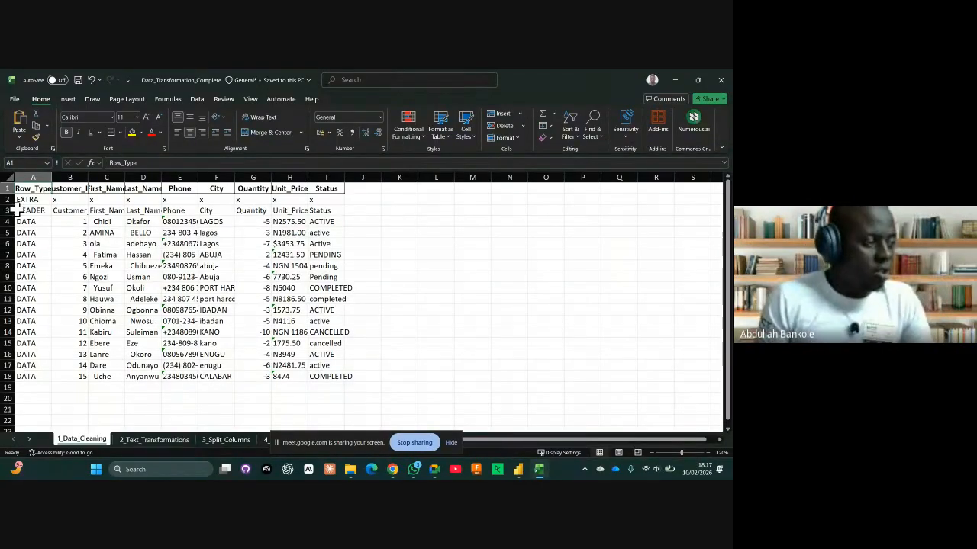
click(9, 178)
double_click(51, 178)
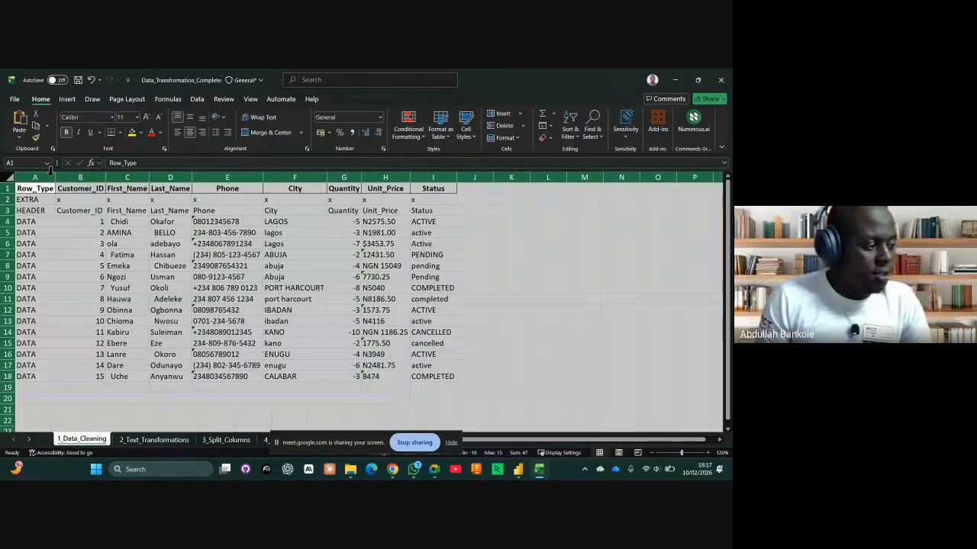
click(163, 254)
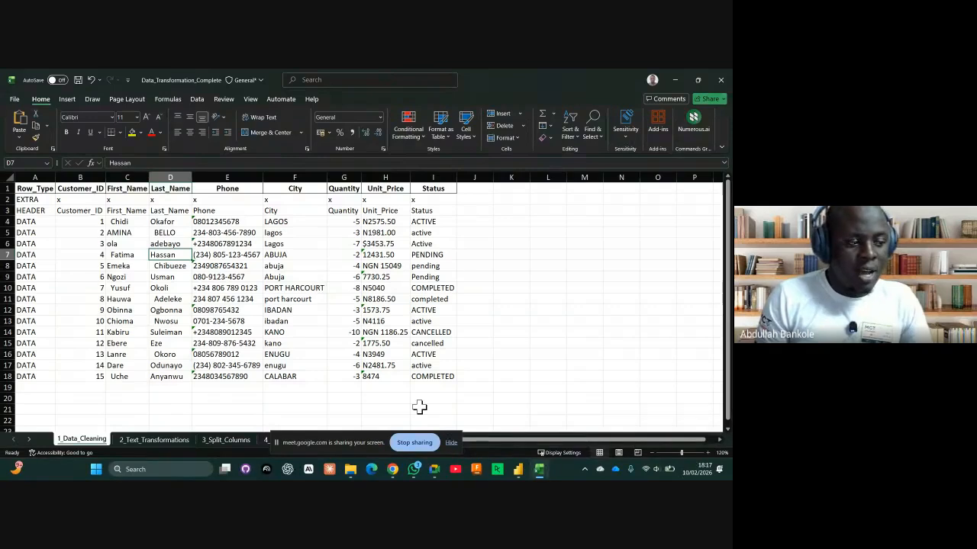
Examine the Status and Unit_Price entries and the overall table on the 1_Data_Cleaning sheet
drag(474, 397, 420, 248)
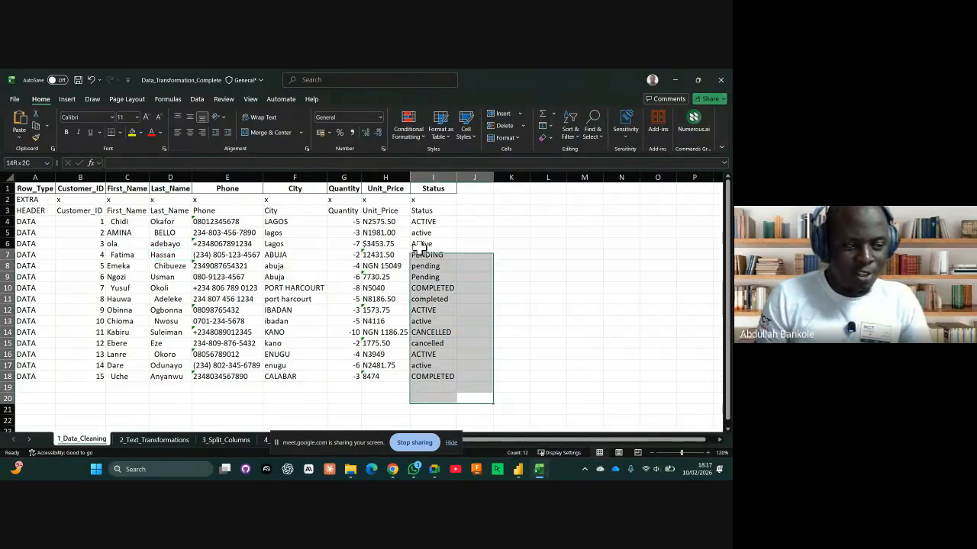
drag(420, 248, 374, 321)
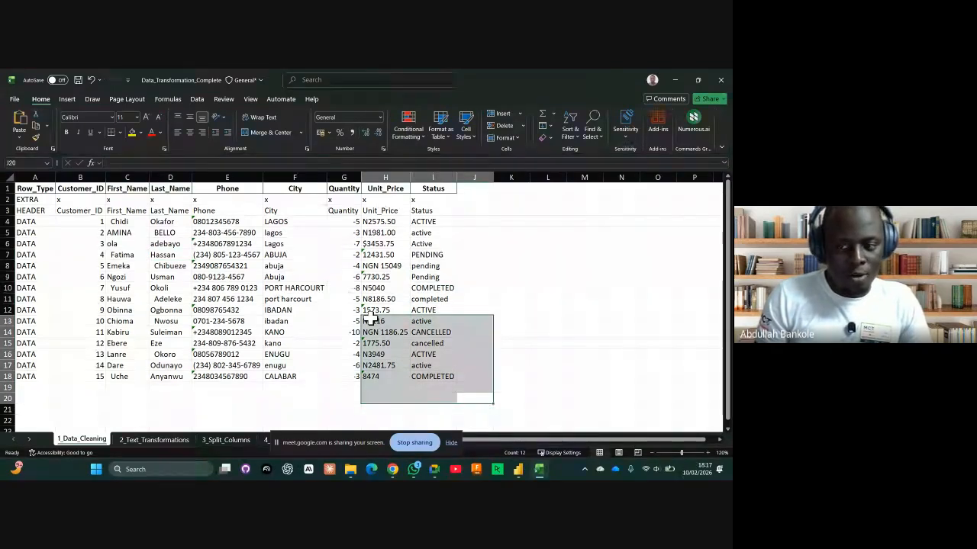
click(488, 299)
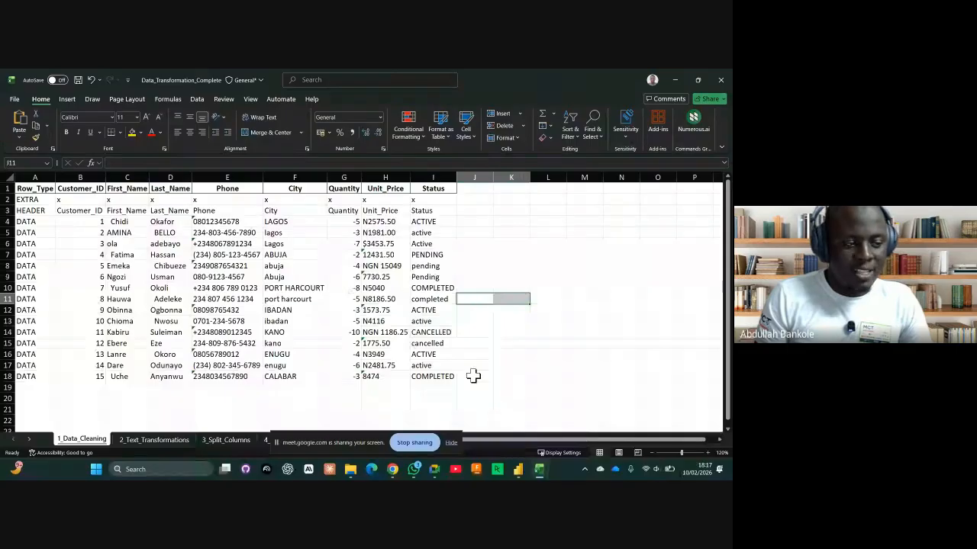
drag(473, 387, 7, 185)
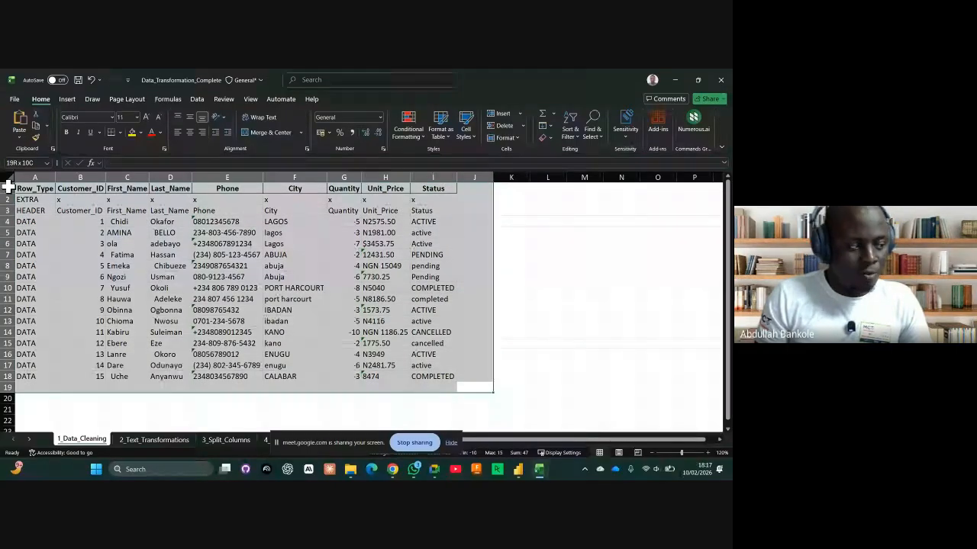
Autofit all columns on the 2_Text_Transformations and 3_Split_Columns sheets to read their contents
click(154, 443)
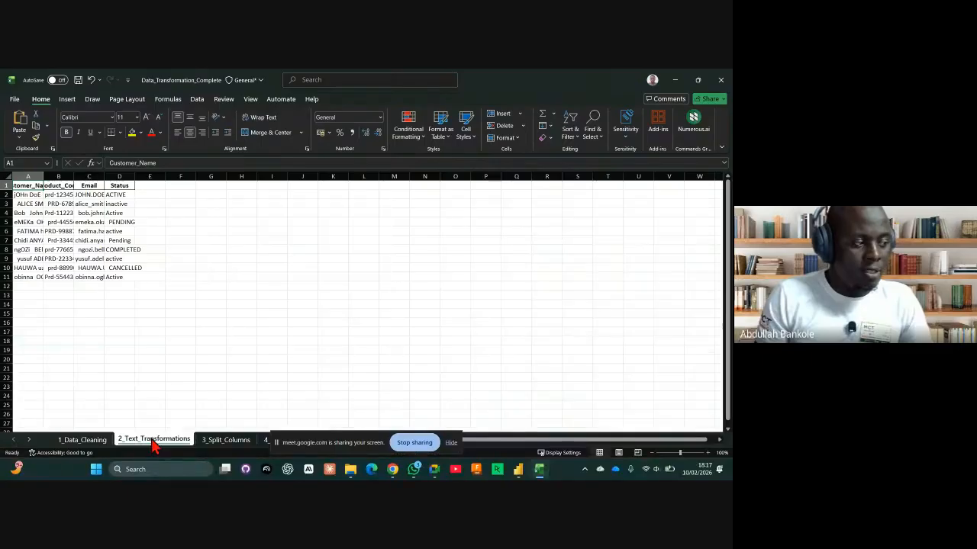
click(7, 179)
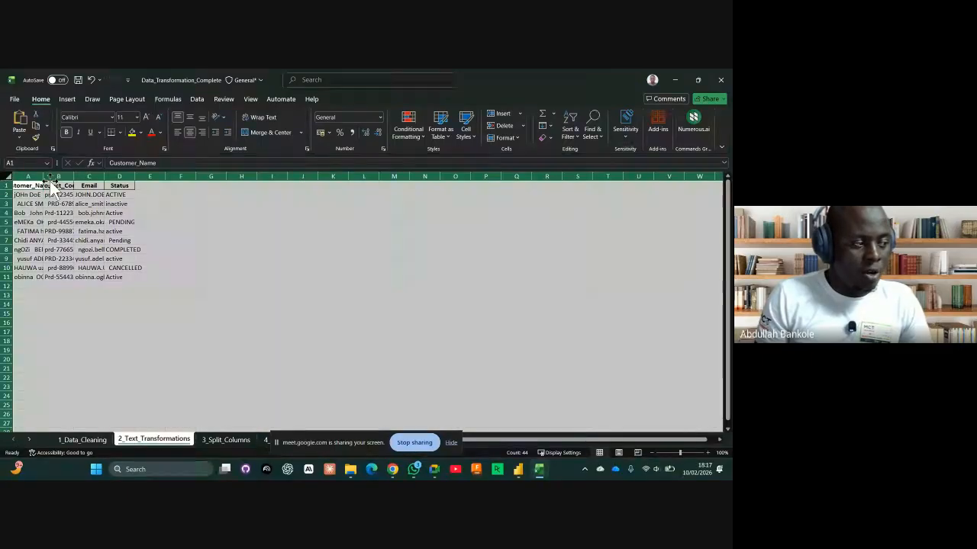
double_click(43, 176)
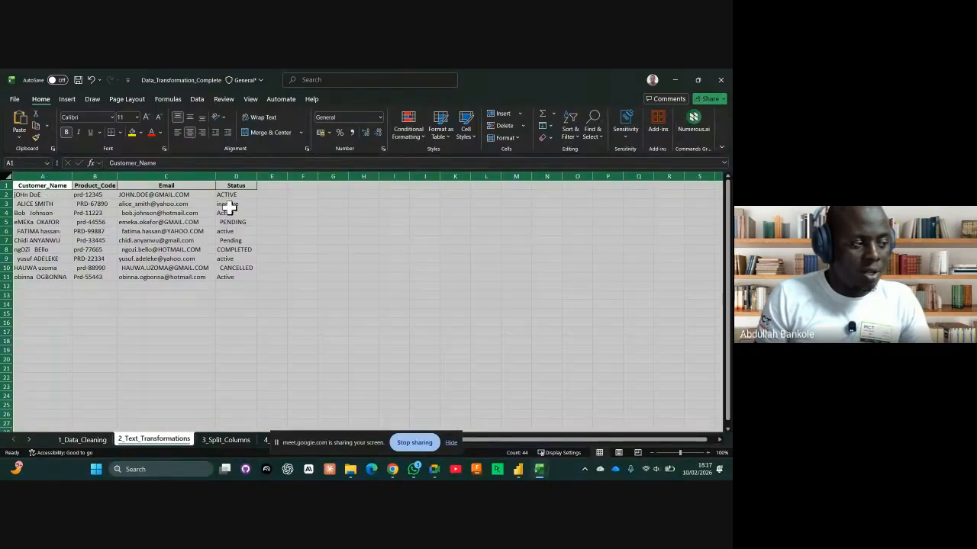
click(227, 441)
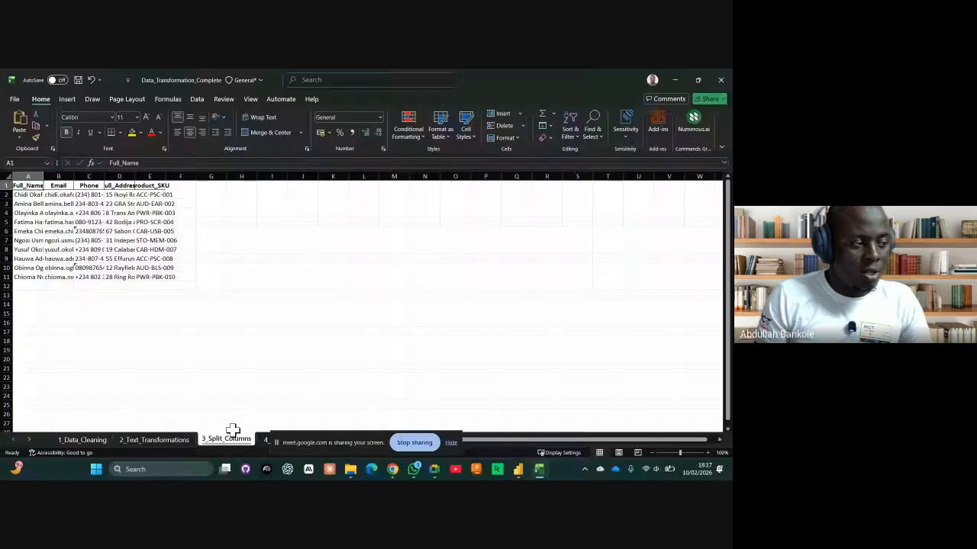
click(7, 179)
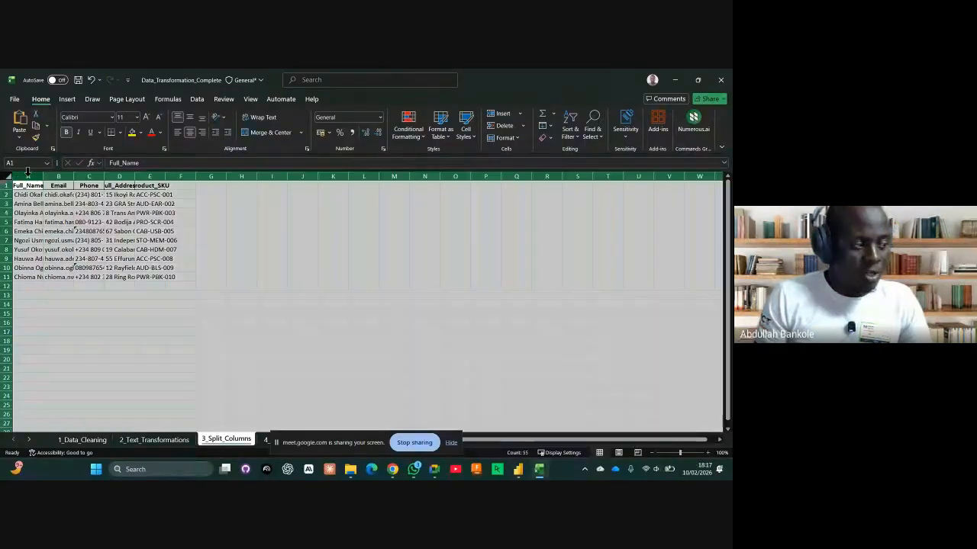
double_click(43, 176)
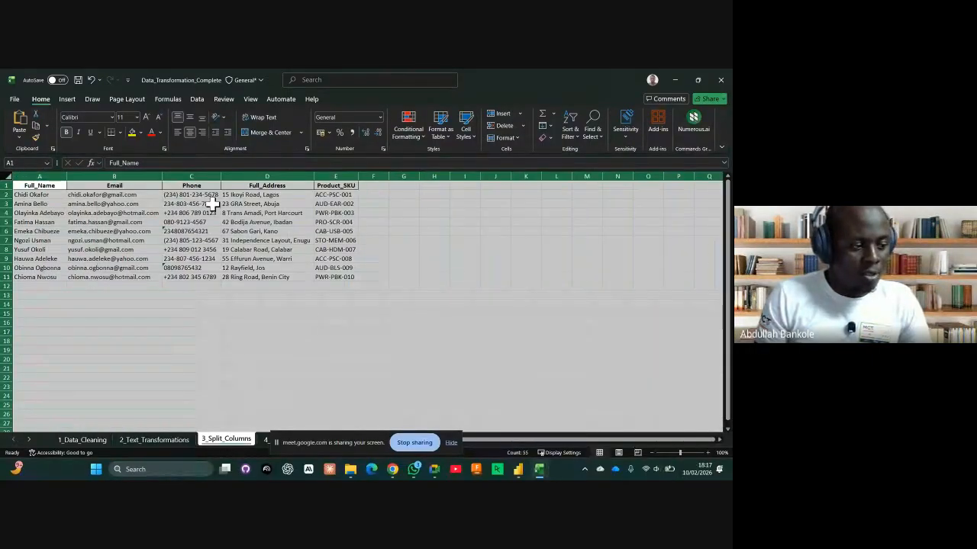
Hide the screen-sharing notice and look through the remaining sheets from 4_Duplicate_Removal to 20_Marketing_Data_3
click(451, 443)
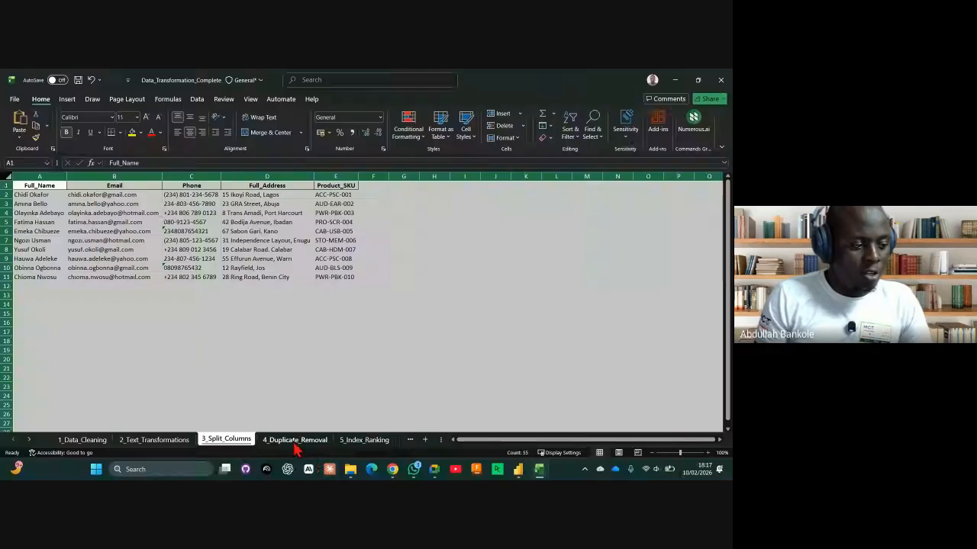
click(269, 442)
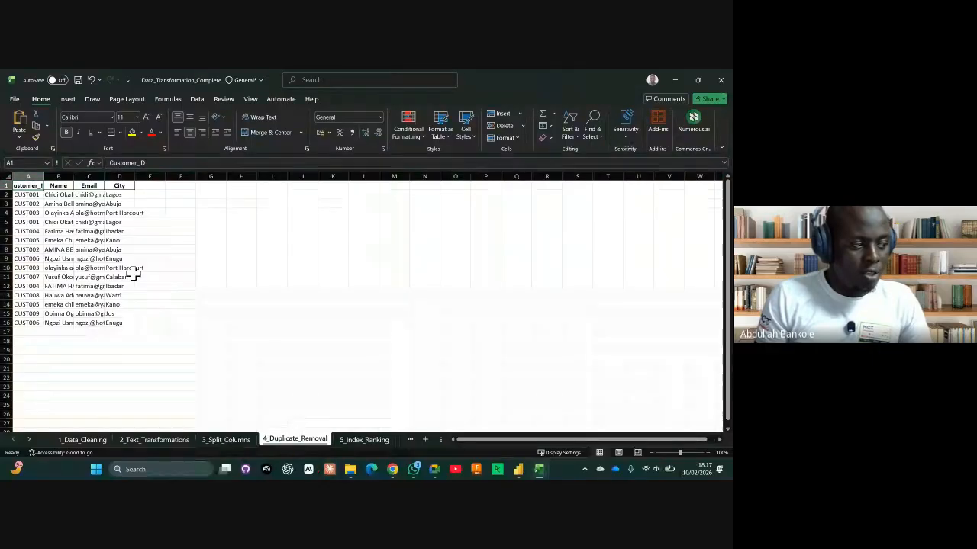
click(368, 442)
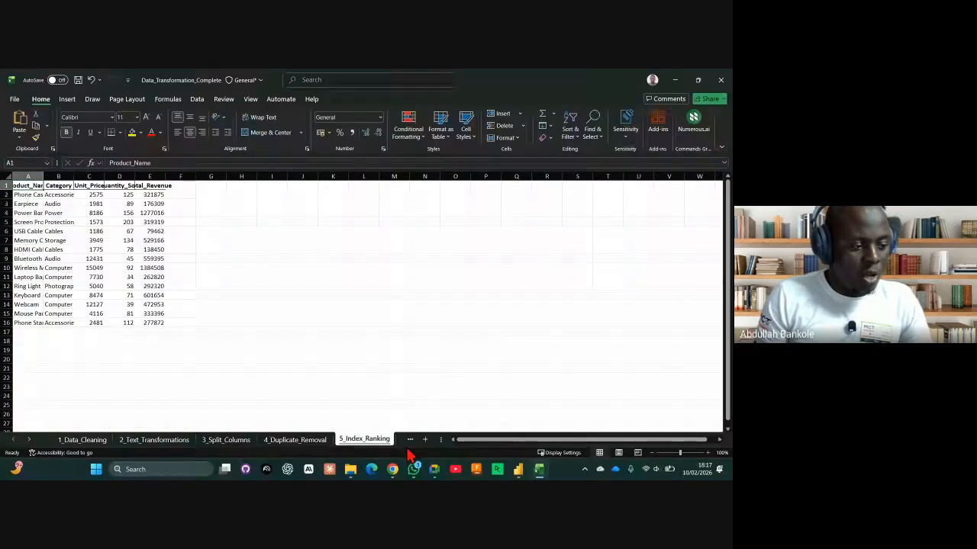
click(410, 439)
click(411, 439)
click(411, 440)
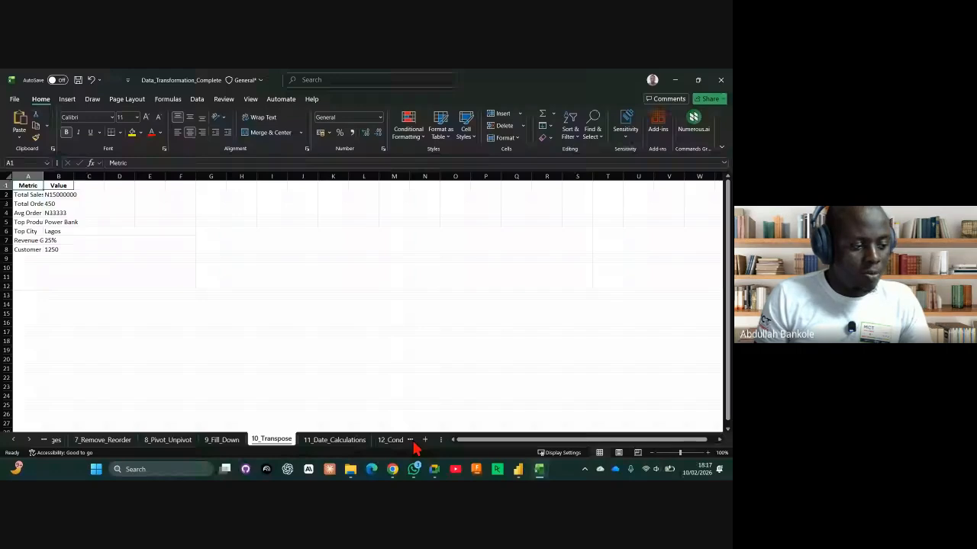
click(410, 439)
click(411, 439)
click(411, 440)
click(410, 440)
click(410, 441)
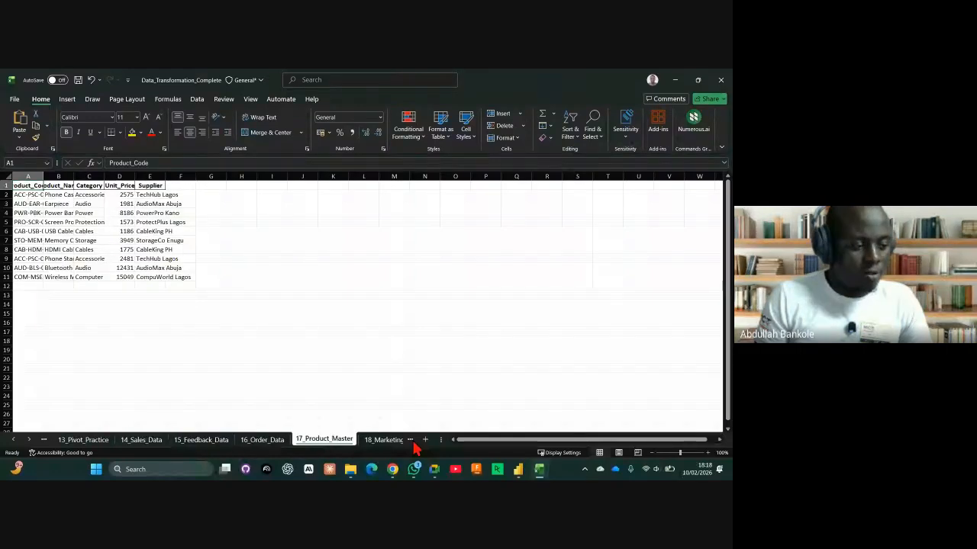
click(410, 440)
click(411, 441)
click(411, 440)
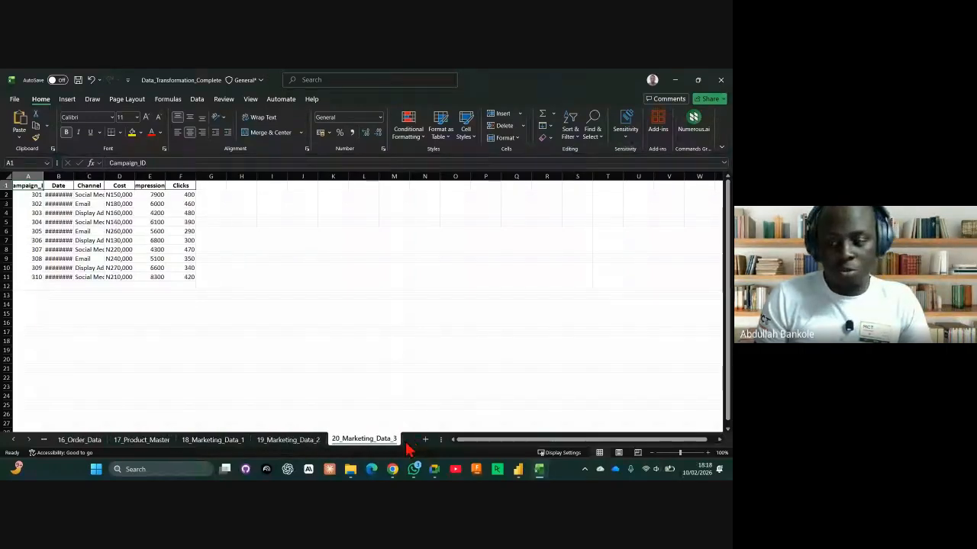
Go back through the sheet names to 1_Data_Cleaning and close the workbook without saving the changes
click(14, 441)
click(13, 440)
click(14, 440)
click(14, 440)
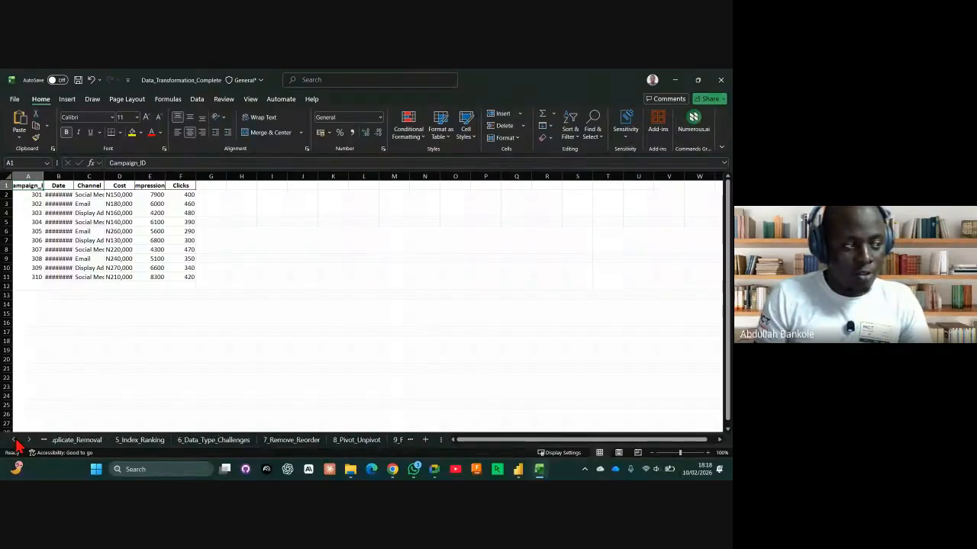
click(14, 441)
click(14, 440)
click(14, 441)
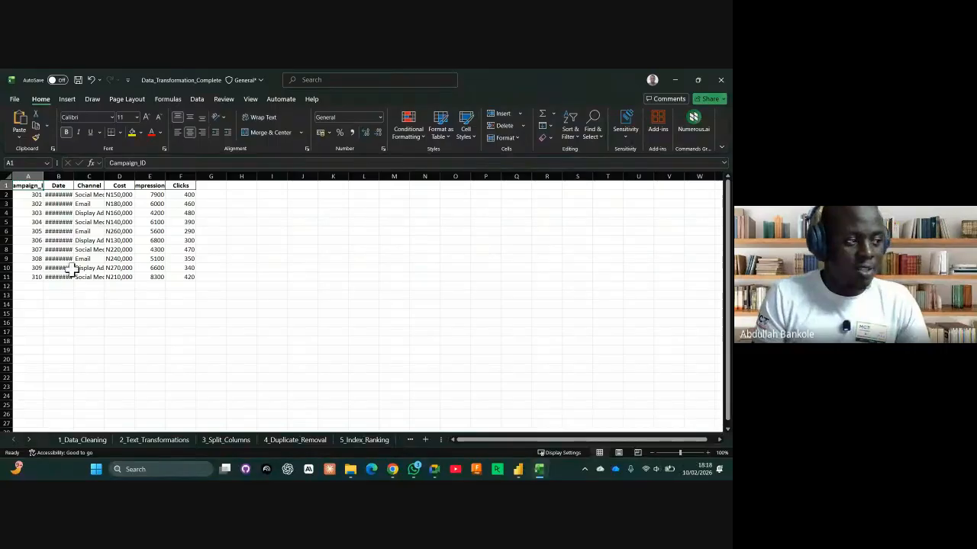
click(729, 77)
click(402, 411)
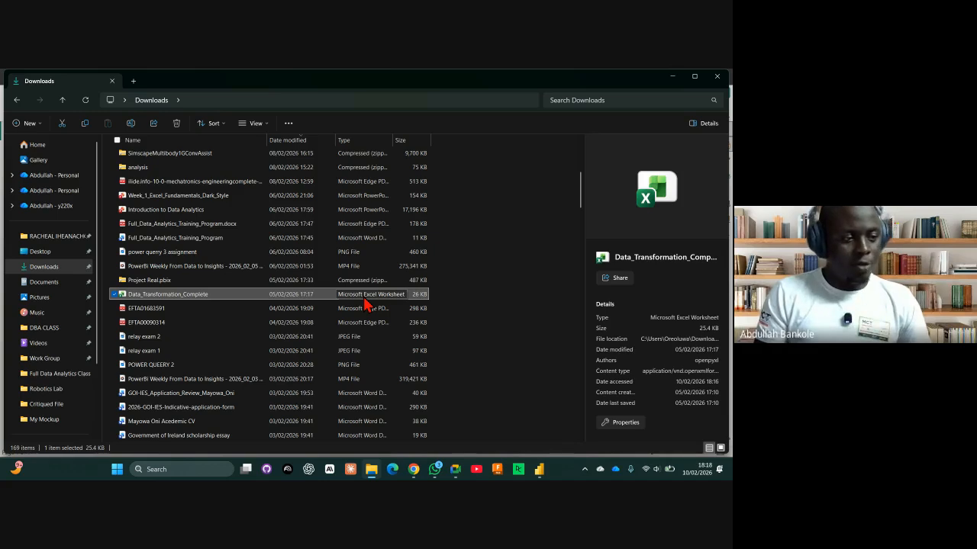
Return to the Power BI report and collapse the Build, Filters and Data panes to free up the canvas
click(670, 78)
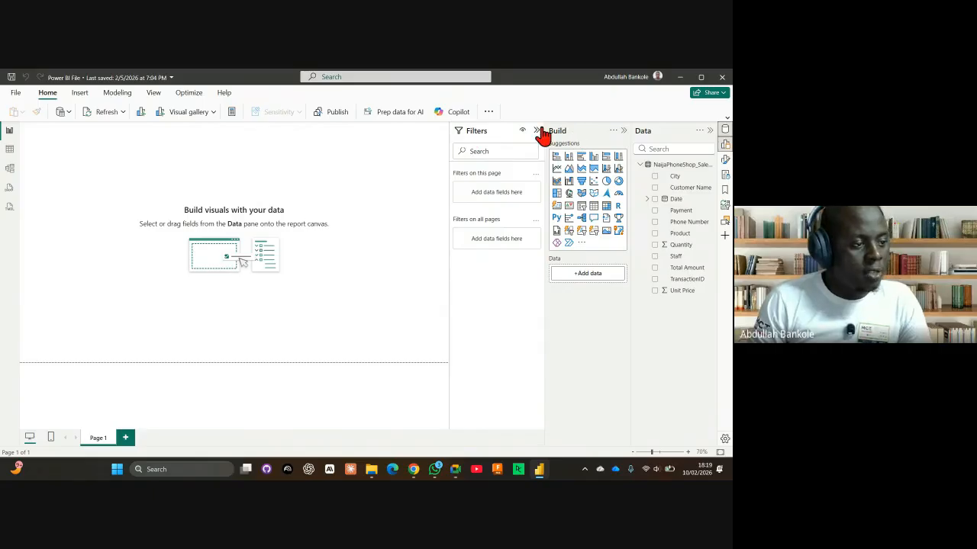
click(624, 135)
click(622, 131)
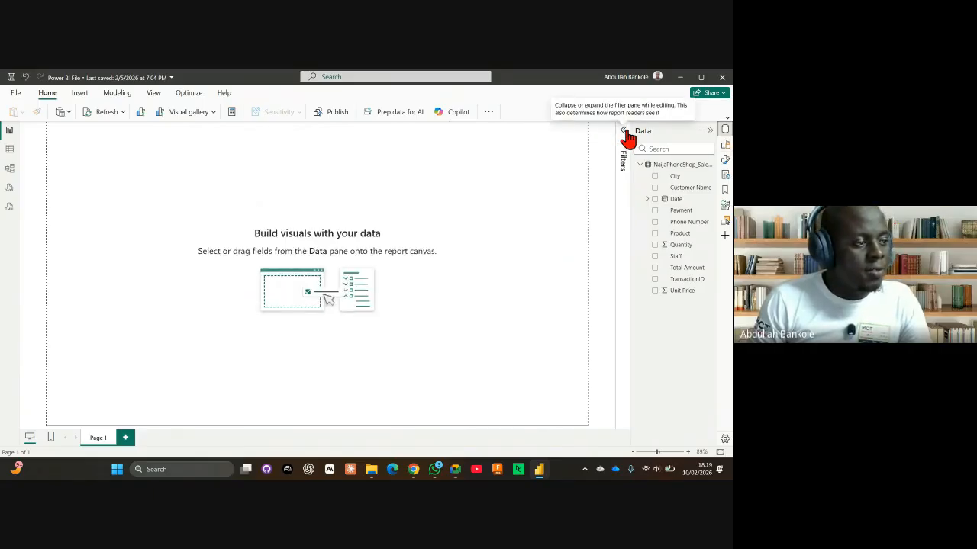
click(710, 131)
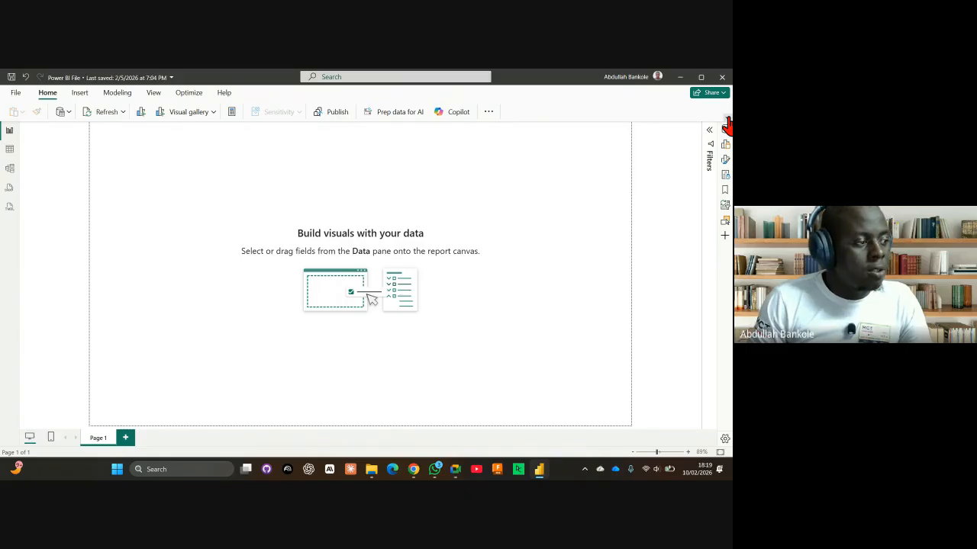
Restore the full ribbon and connect to the Data_Transformation_Complete Excel workbook in Downloads
click(727, 122)
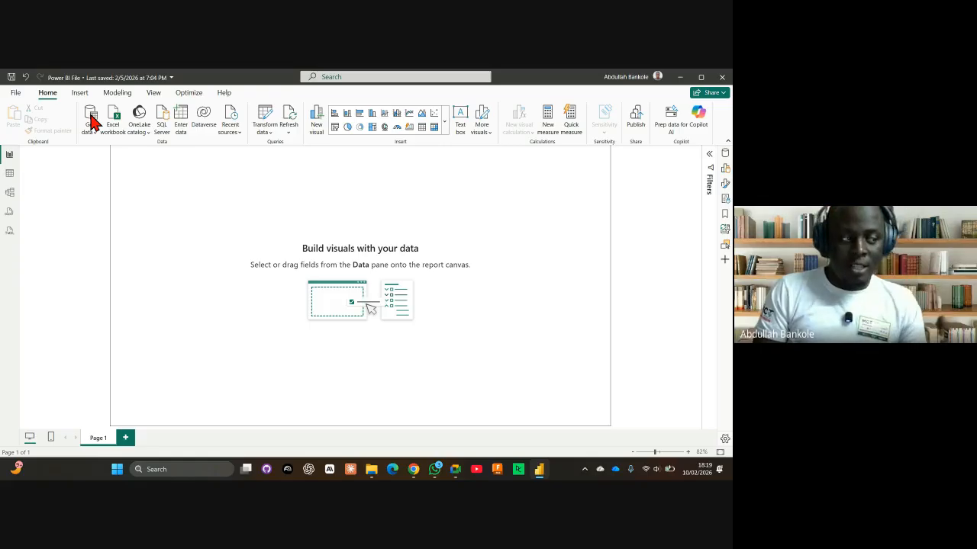
click(90, 122)
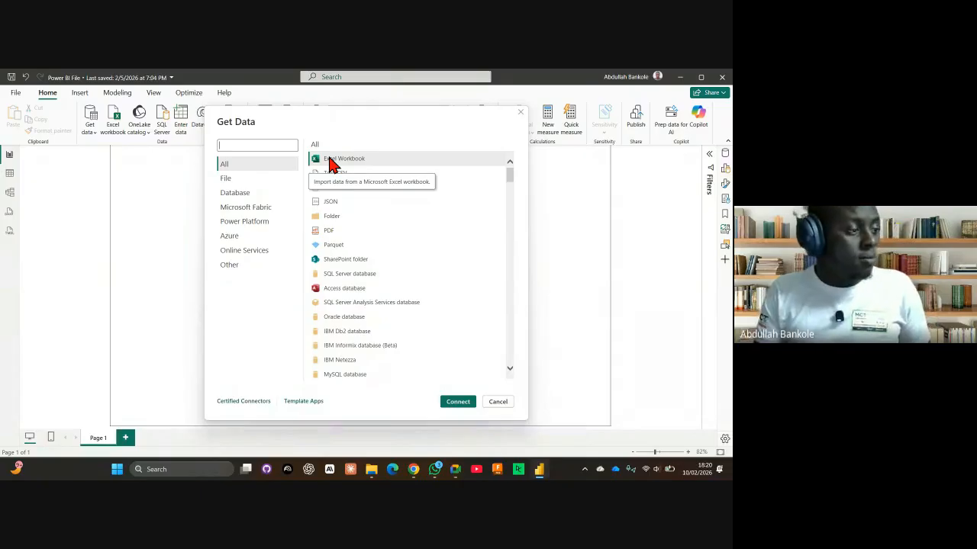
double_click(330, 164)
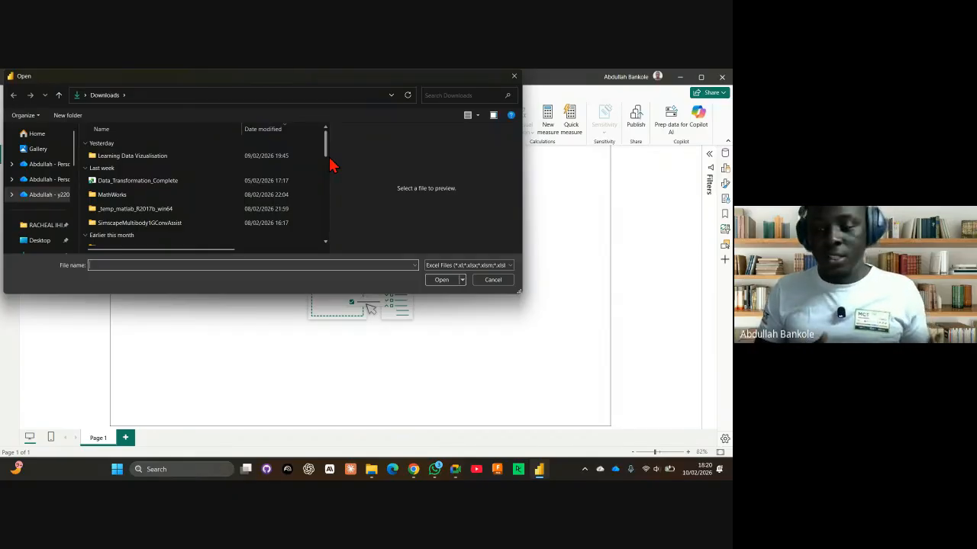
double_click(162, 183)
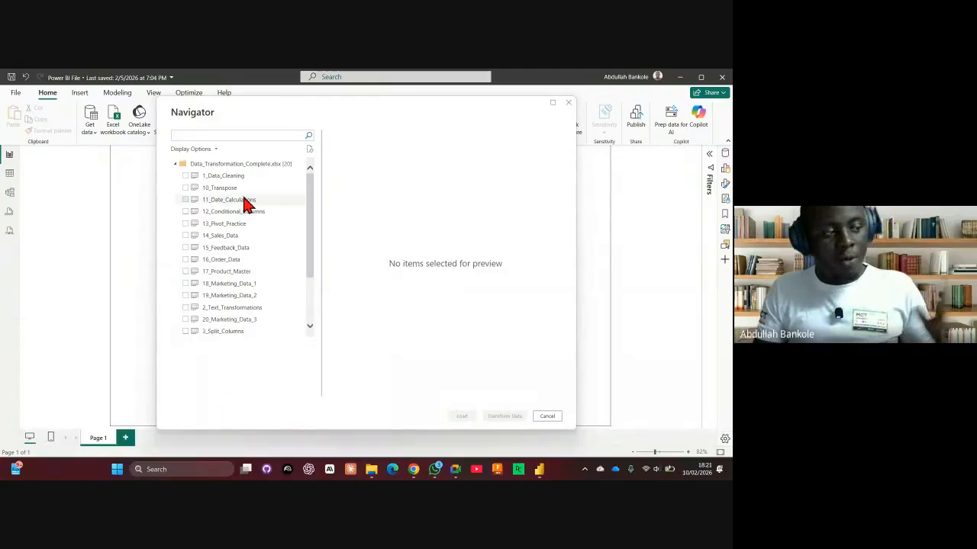
Look through the workbook's sheet list and preview 1_Data_Cleaning, 10_Transpose, 11_Date_Calculations, 12_Conditional_Columns and 13_Pivot_Practice
scroll(245, 233, down, 3)
scroll(246, 233, up, 3)
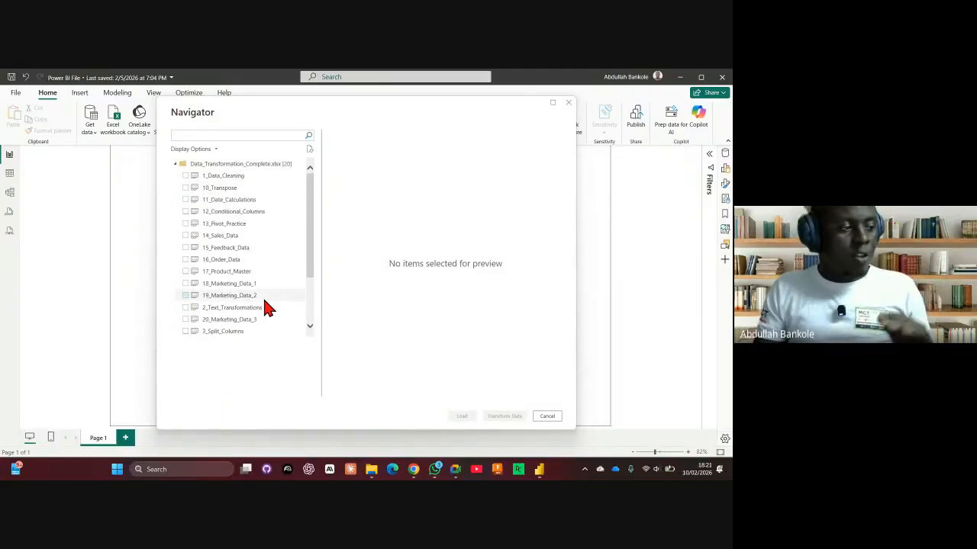
click(226, 177)
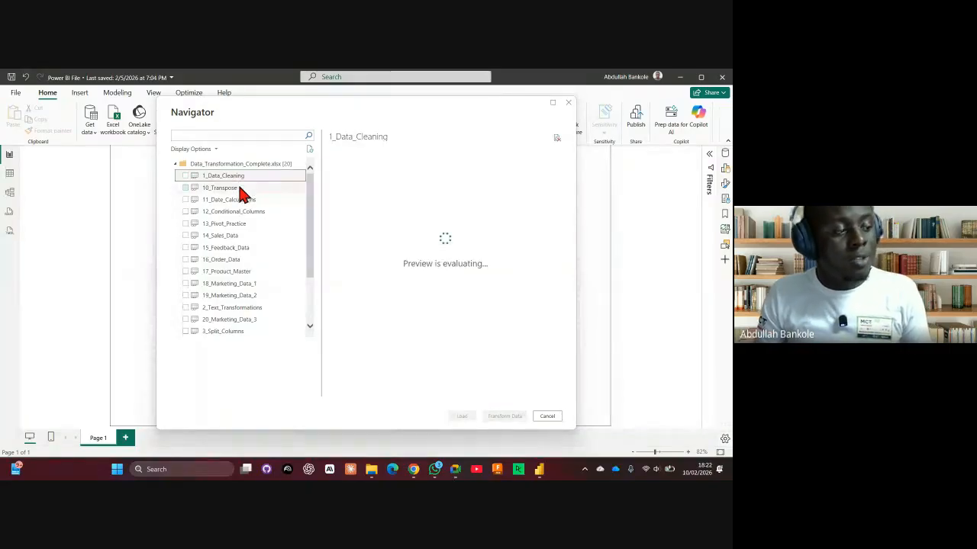
click(243, 200)
click(246, 214)
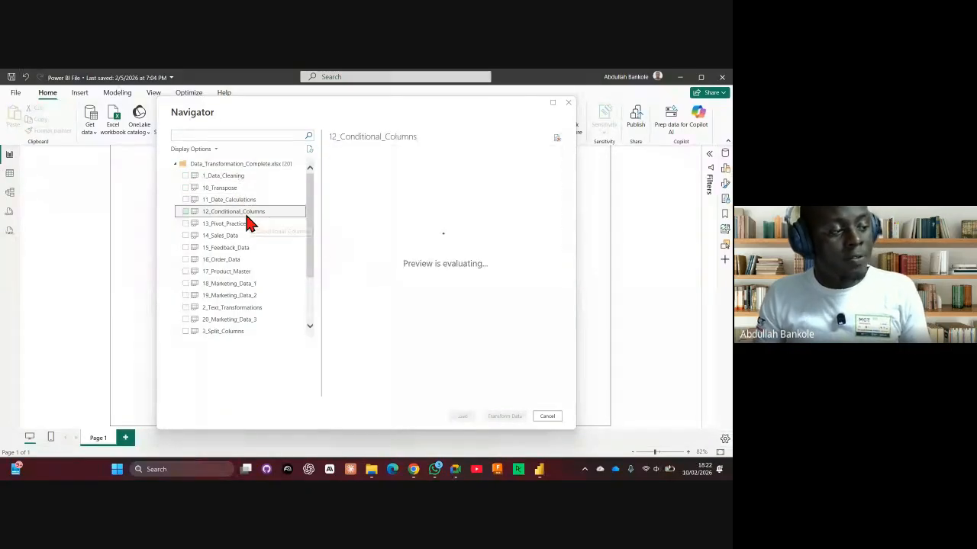
click(247, 225)
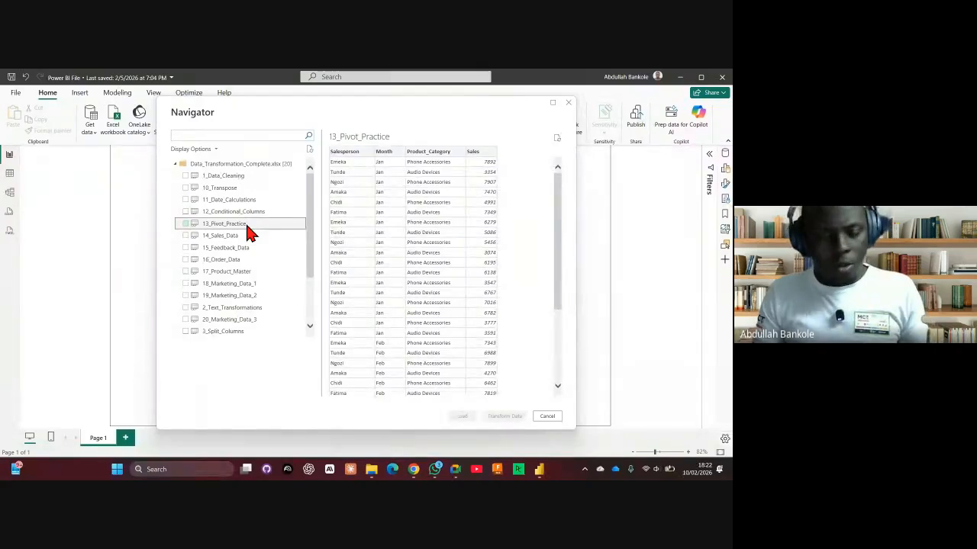
click(246, 188)
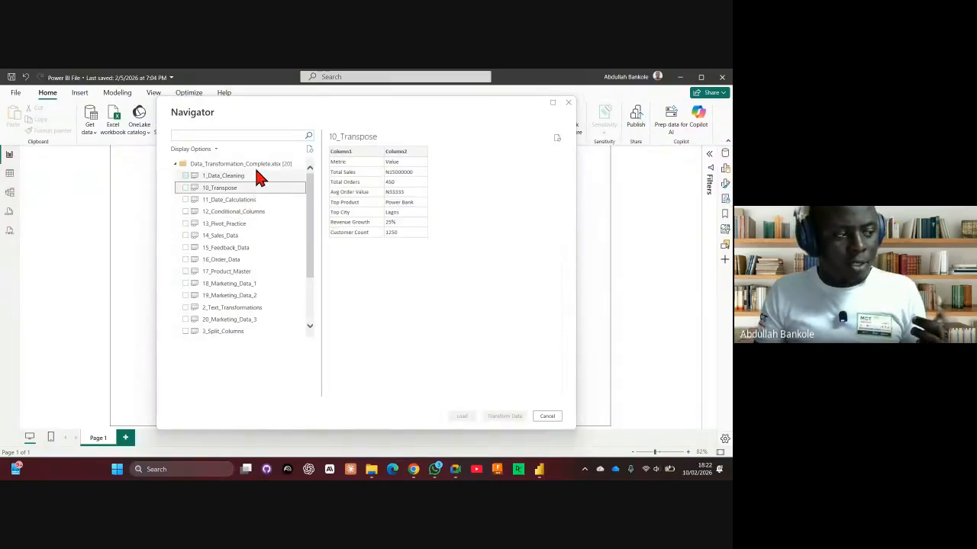
click(255, 164)
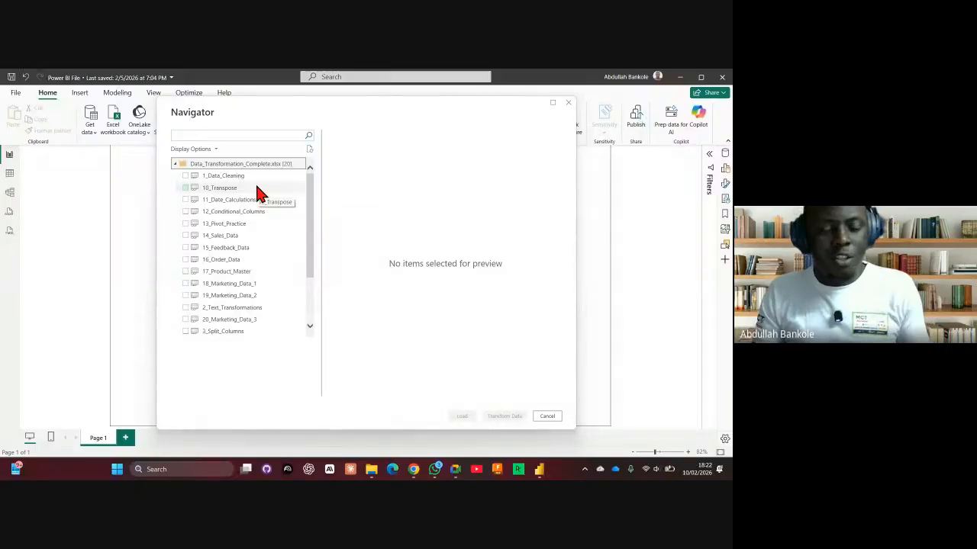
Examine the 1_Data_Cleaning preview again and compare it with 10_Transpose, 11_Date_Calculations and 13_Pivot_Practice
click(226, 176)
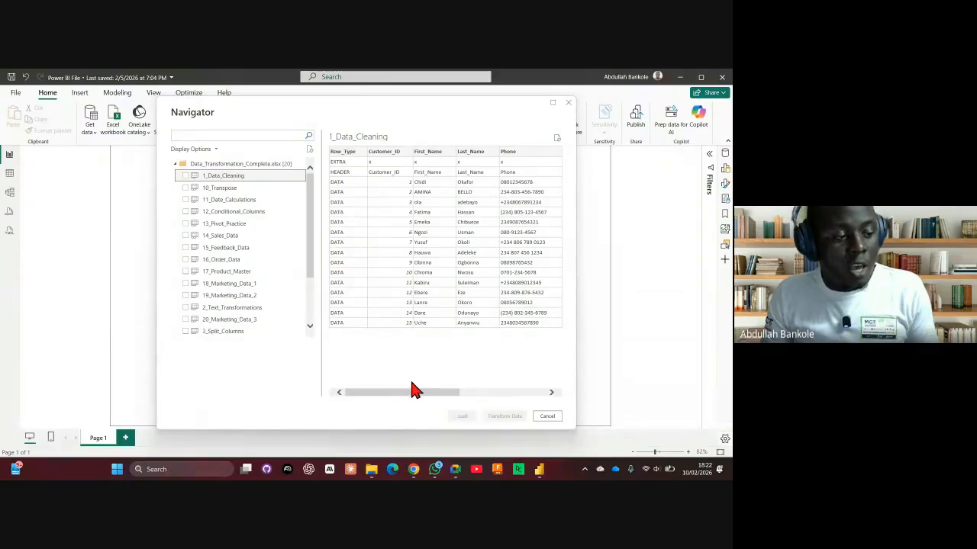
drag(405, 392, 371, 405)
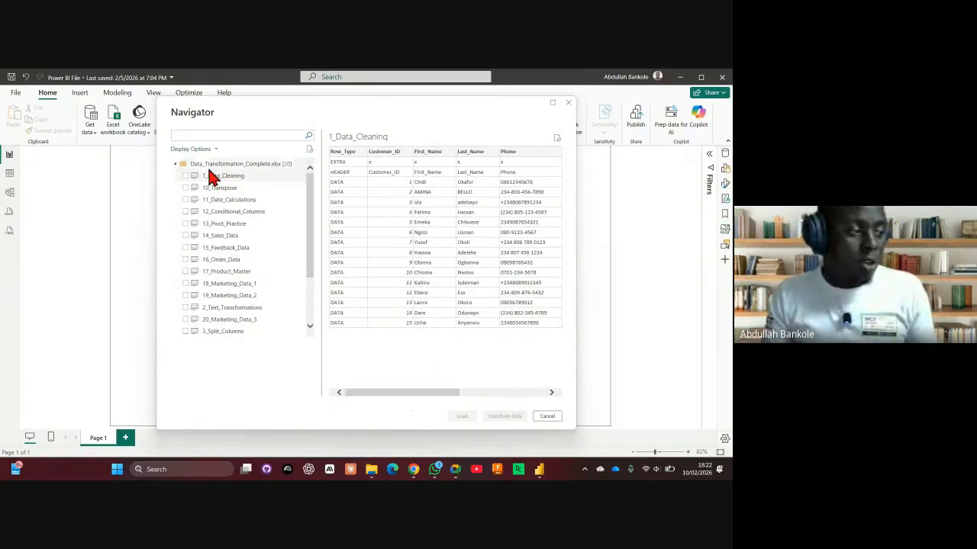
click(218, 187)
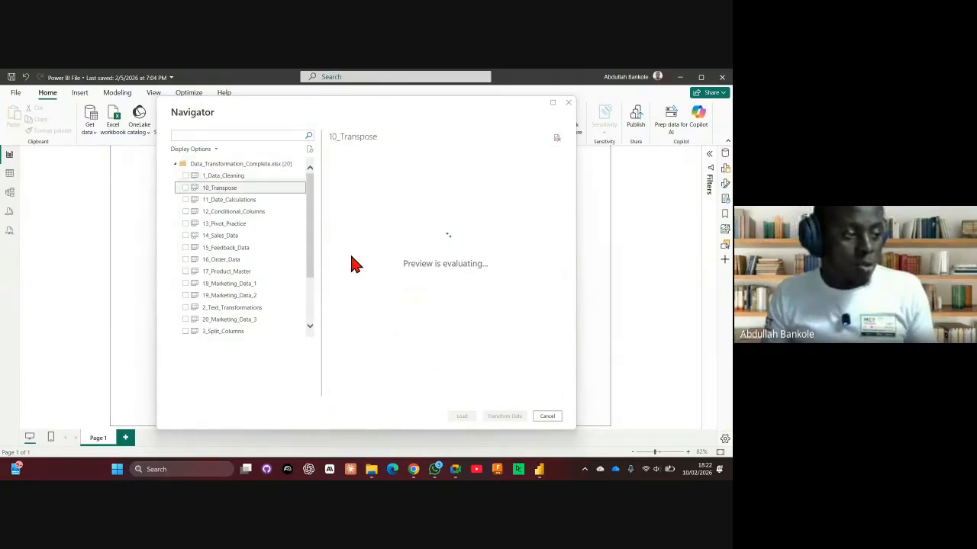
click(226, 198)
click(229, 224)
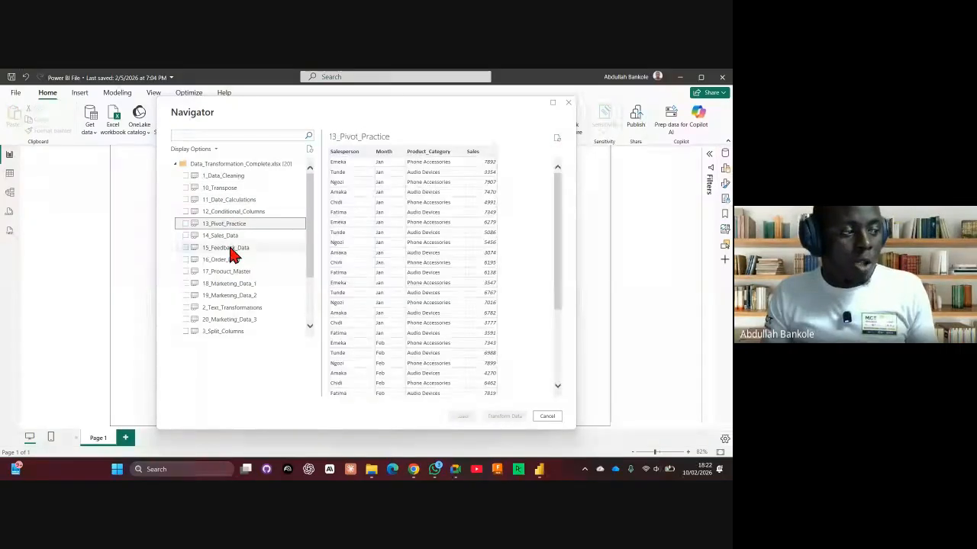
Mark 1_Data_Cleaning for import and check the display options and workbook folder for a way to select all sheets
click(185, 176)
click(187, 189)
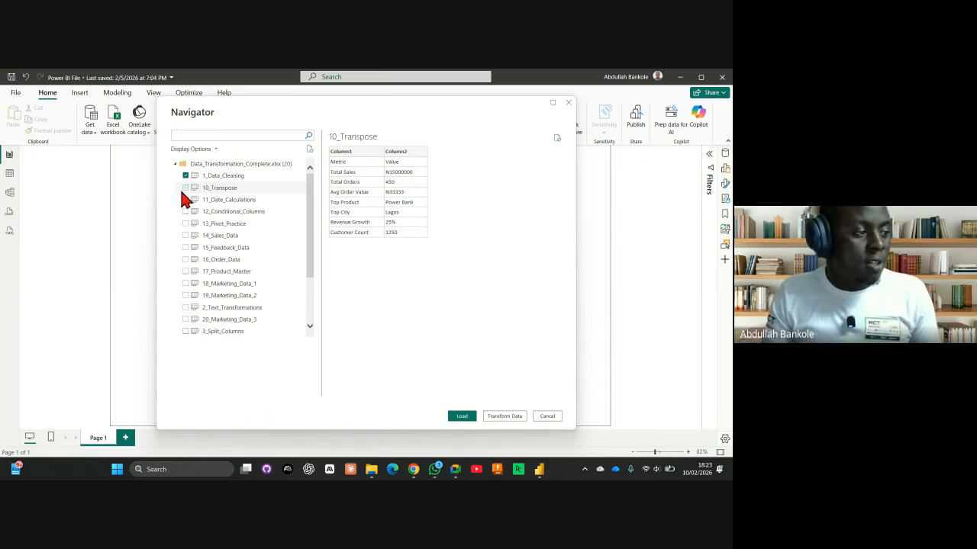
click(201, 151)
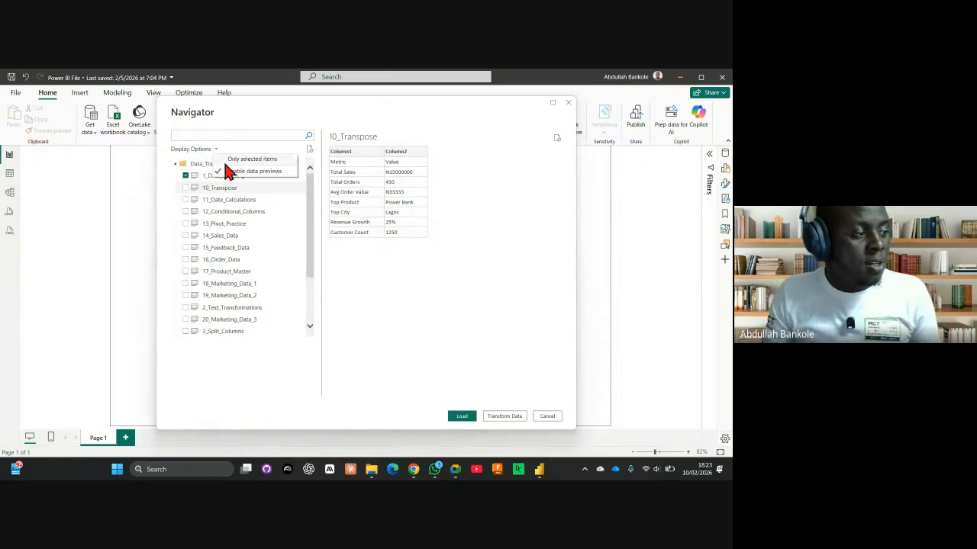
click(185, 174)
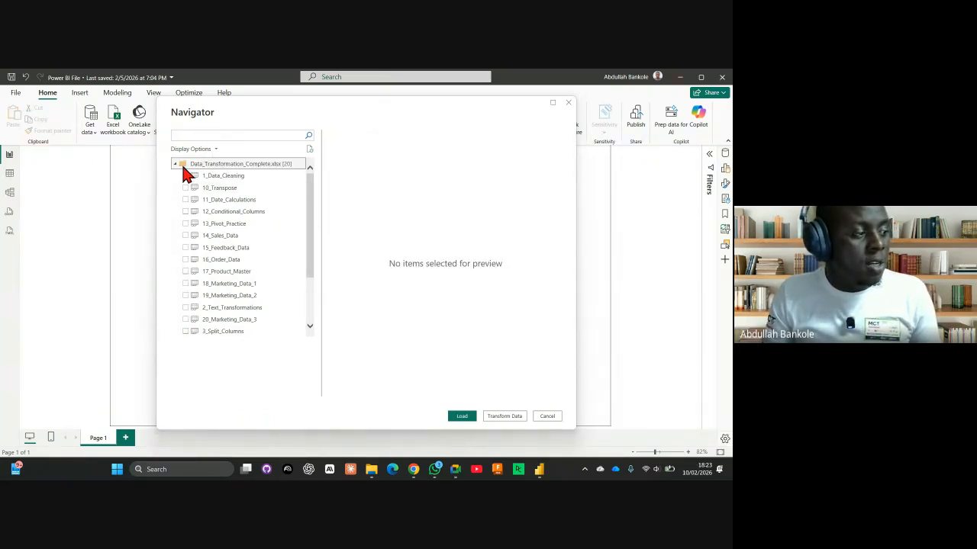
click(176, 165)
click(175, 164)
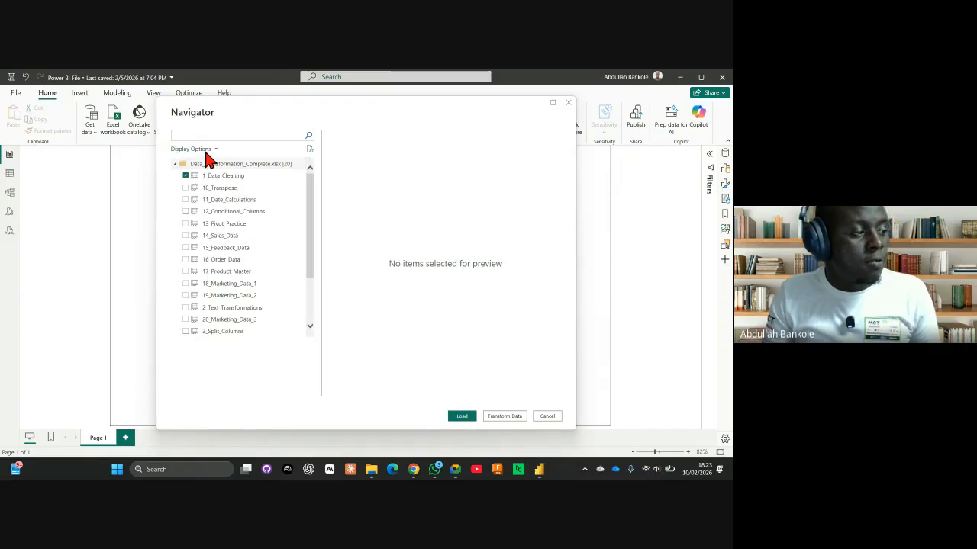
click(203, 151)
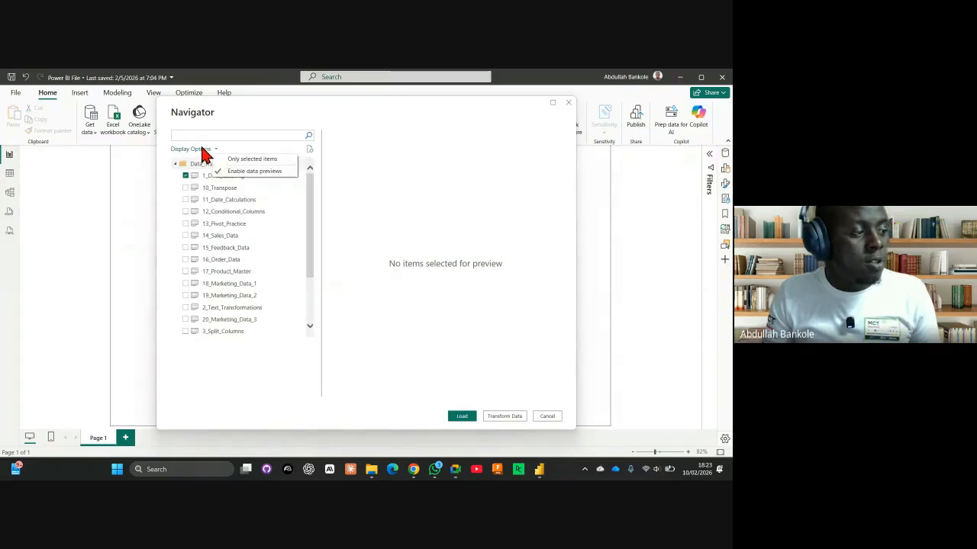
click(191, 189)
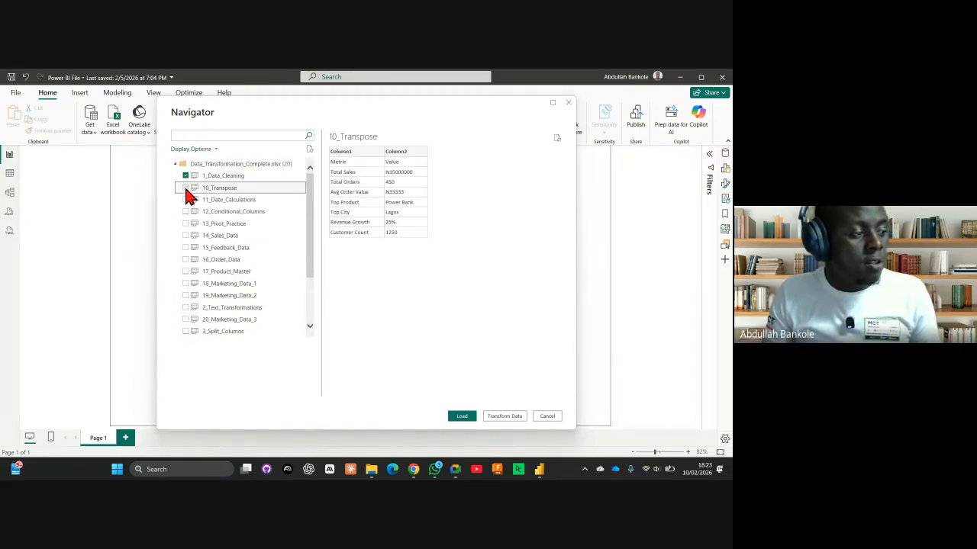
Mark the sheets from 10_Transpose to 17_Product_Master for import
click(185, 188)
click(185, 199)
click(185, 212)
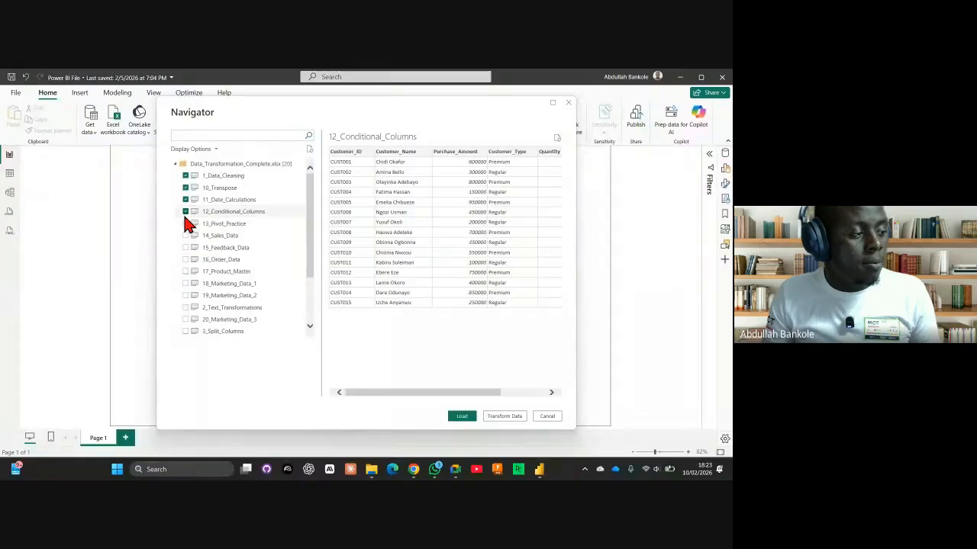
click(185, 224)
click(186, 235)
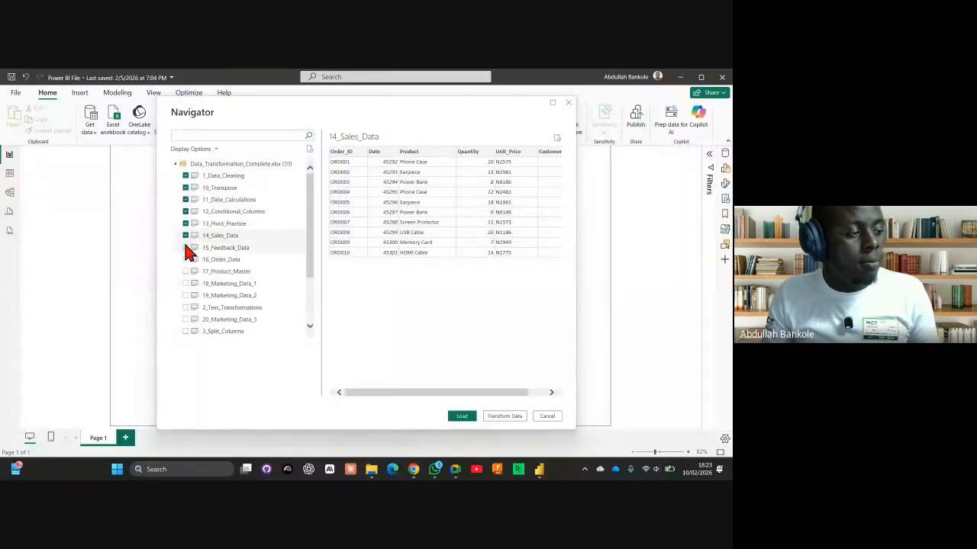
click(185, 248)
click(186, 259)
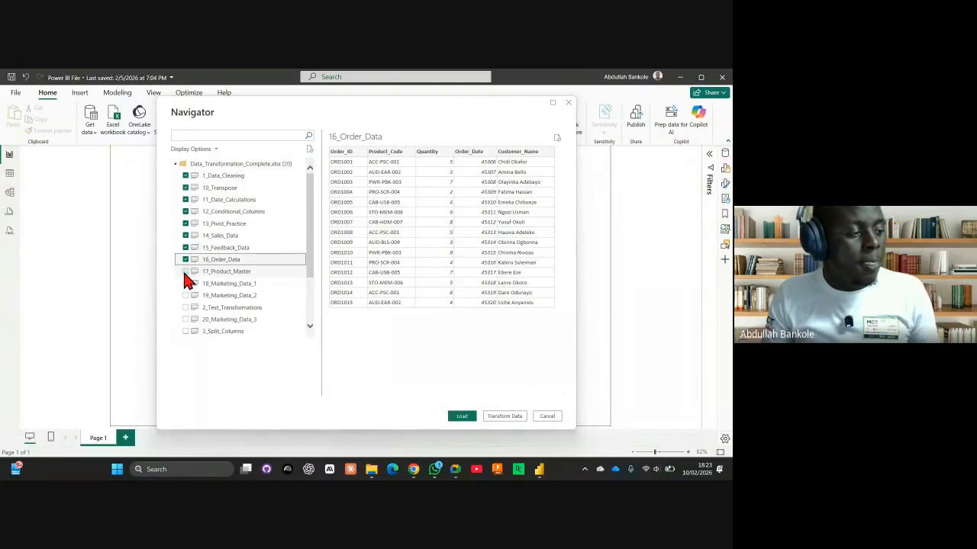
click(186, 272)
Add 18_Marketing_Data_1, 19_Marketing_Data_2, 2_Text_Transformations, 20_Marketing_Data_3 and 3_Split_Columns to the import selection
scroll(191, 264, down, 2)
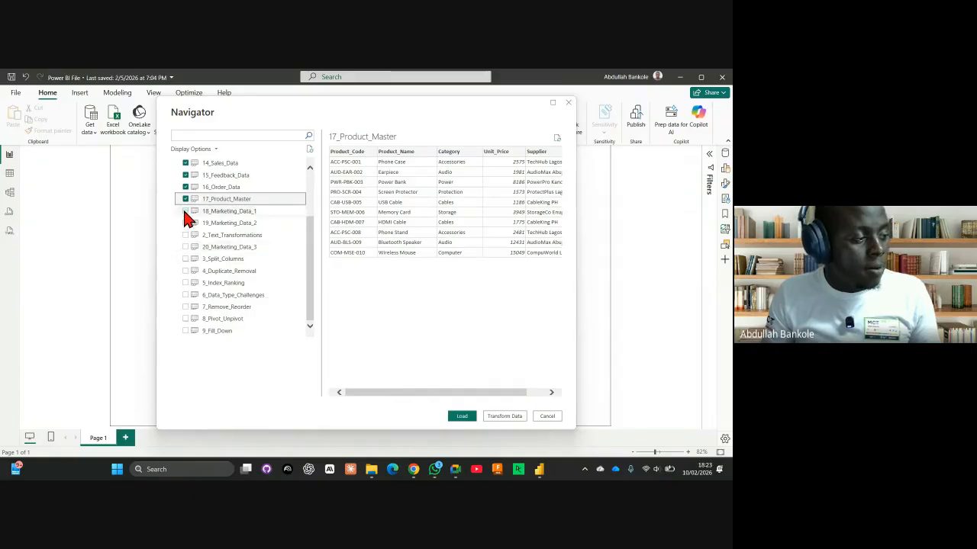
click(186, 210)
click(185, 222)
click(185, 235)
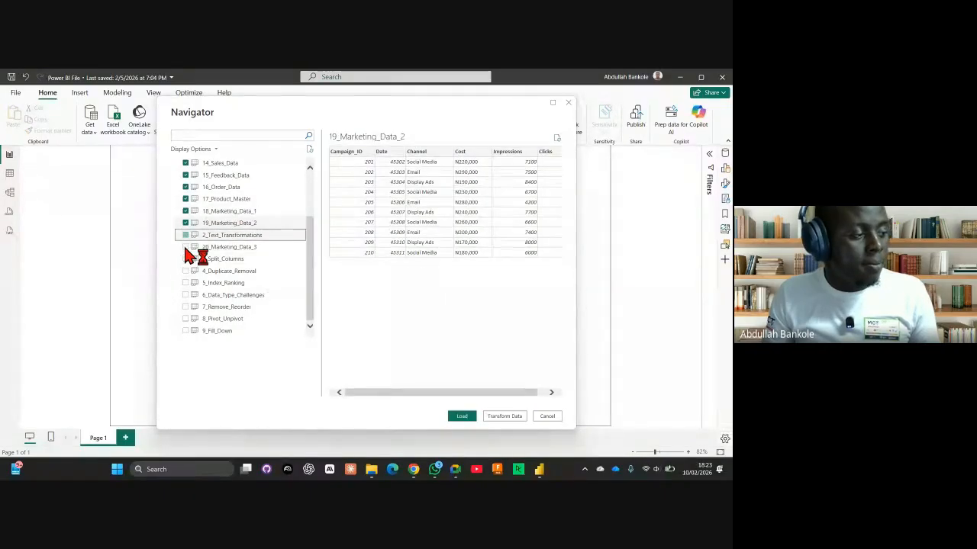
click(185, 247)
click(186, 260)
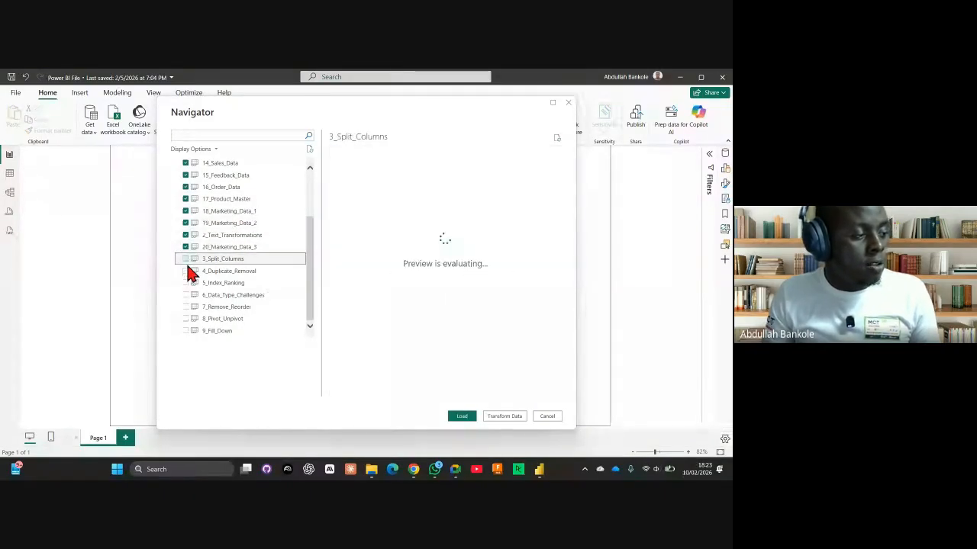
Add the remaining sheets from 4_Duplicate_Removal to 9_Fill_Down to the import selection
click(186, 271)
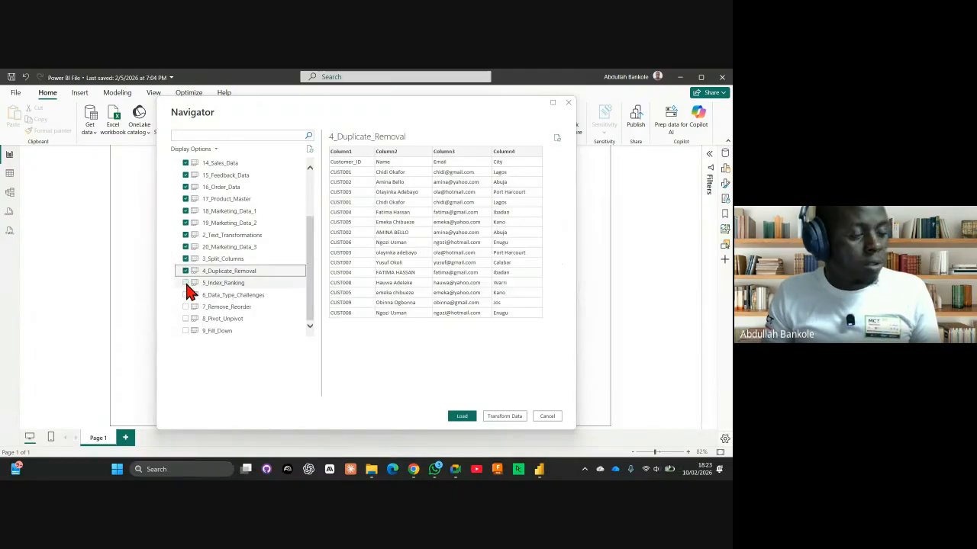
click(185, 283)
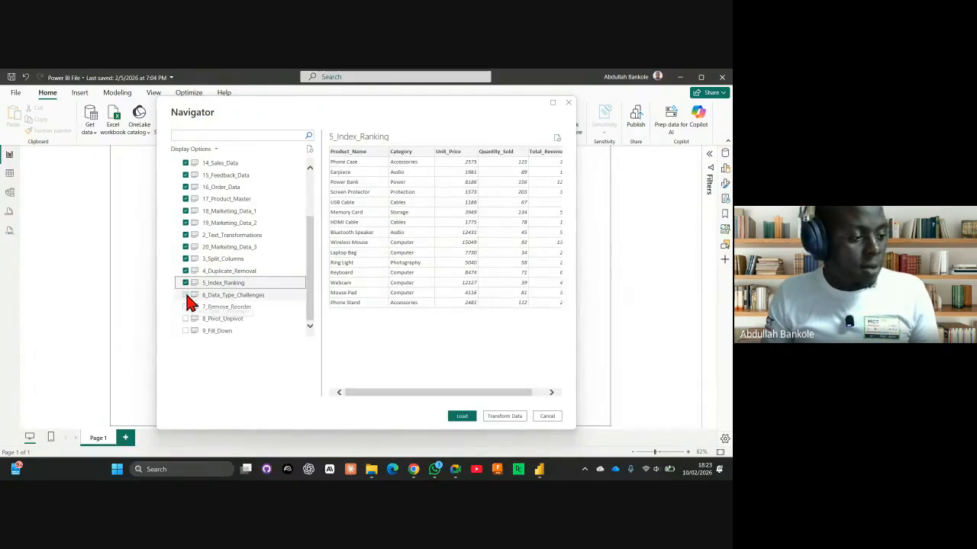
click(185, 296)
click(185, 307)
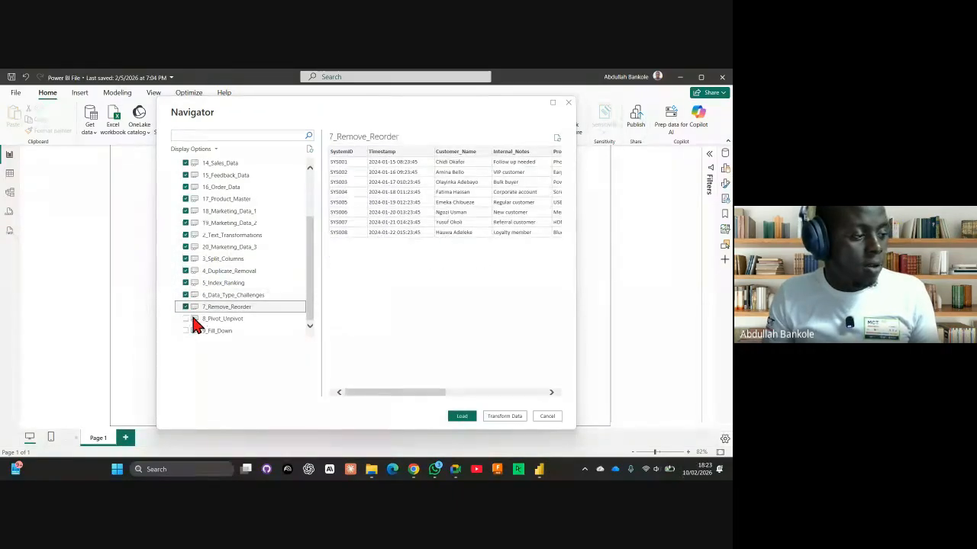
click(186, 319)
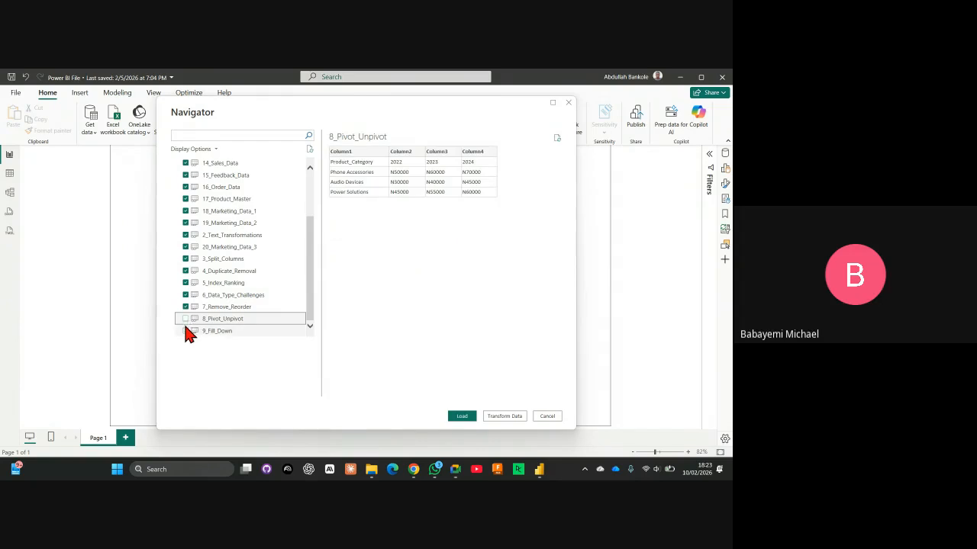
click(186, 330)
click(185, 319)
Review the selected sheets and display options, preview 12_Conditional_Columns, and cancel the workbook import
scroll(276, 232, up, 3)
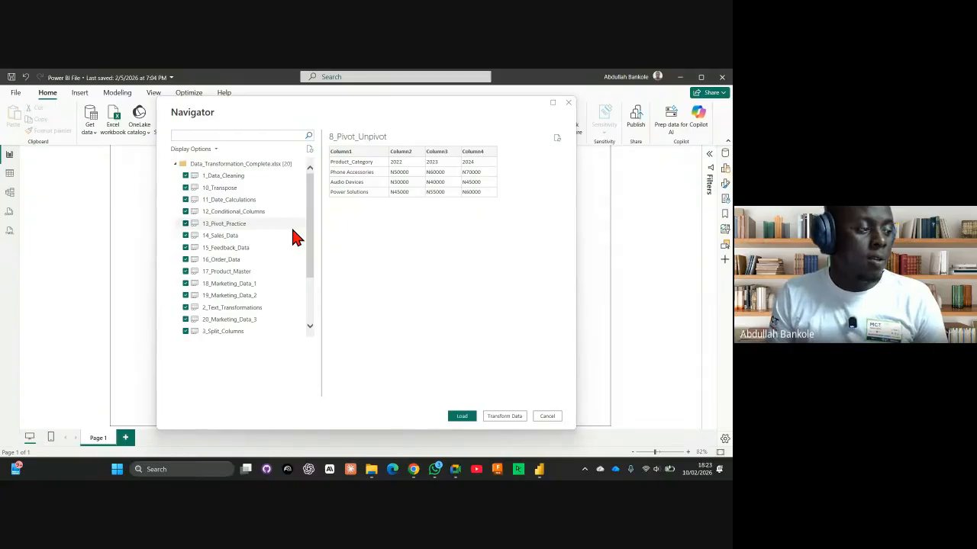
click(191, 175)
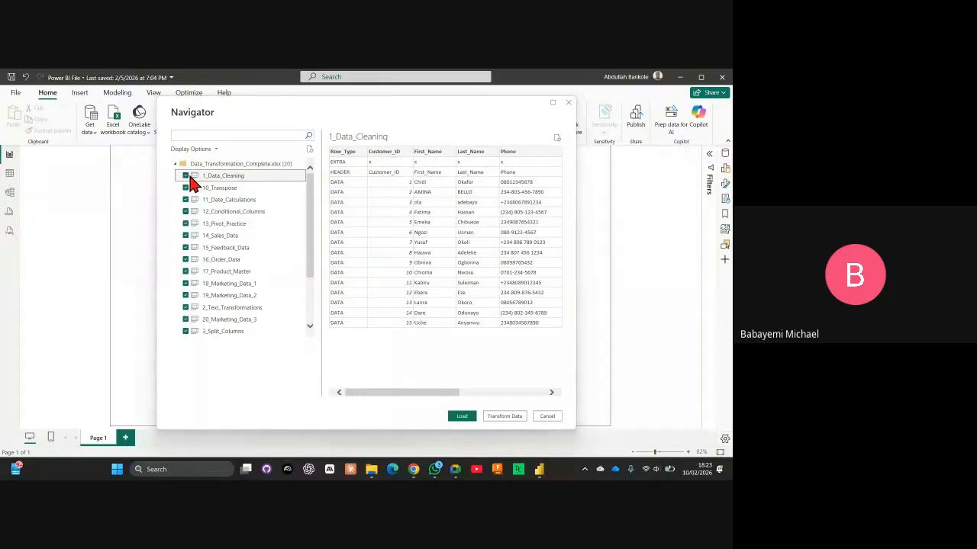
click(183, 163)
click(201, 150)
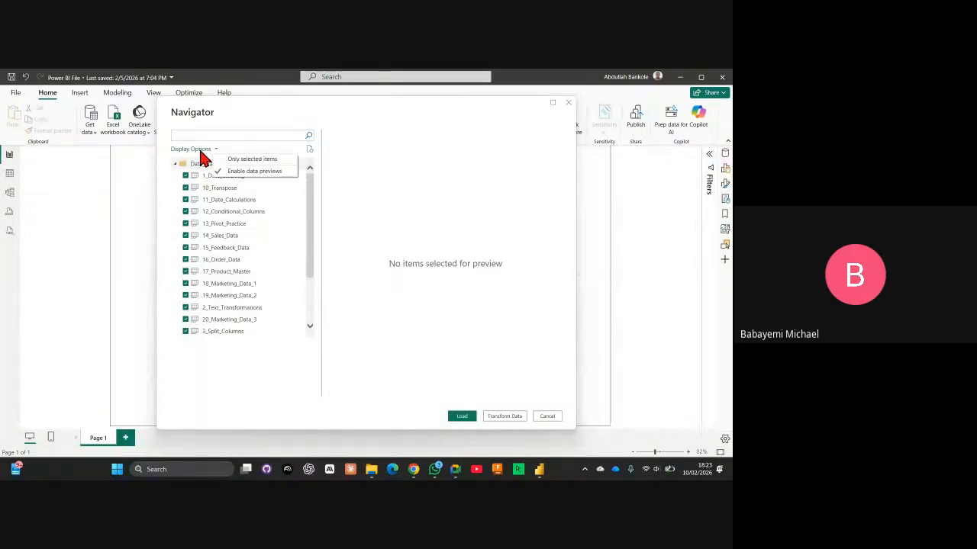
click(236, 213)
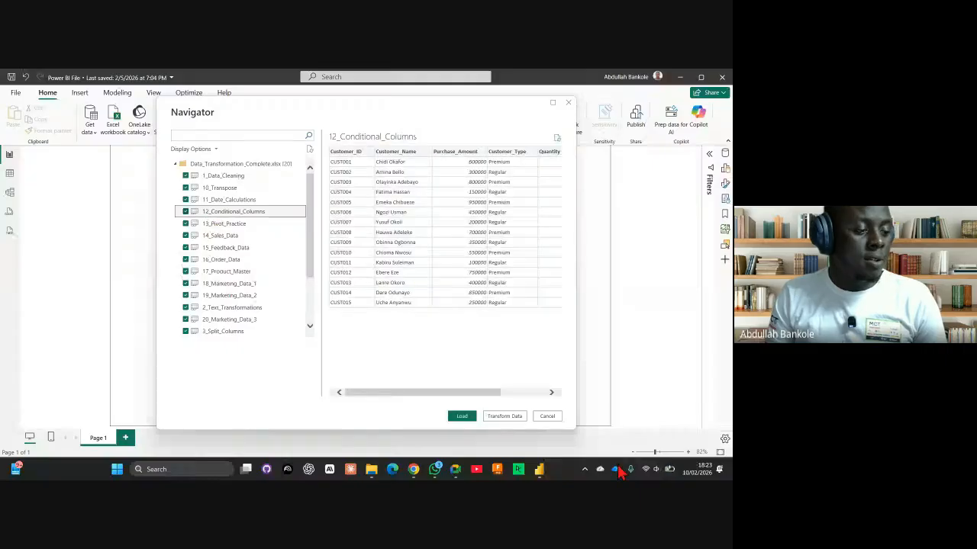
click(547, 416)
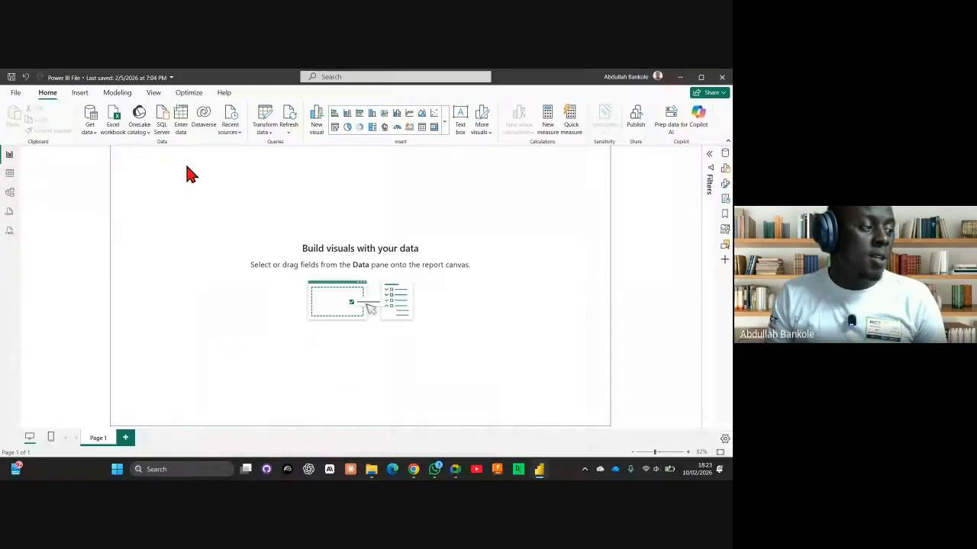
Open the Data_Transformation_Complete Excel workbook for import and mark the 1_Data_Cleaning sheet
click(114, 115)
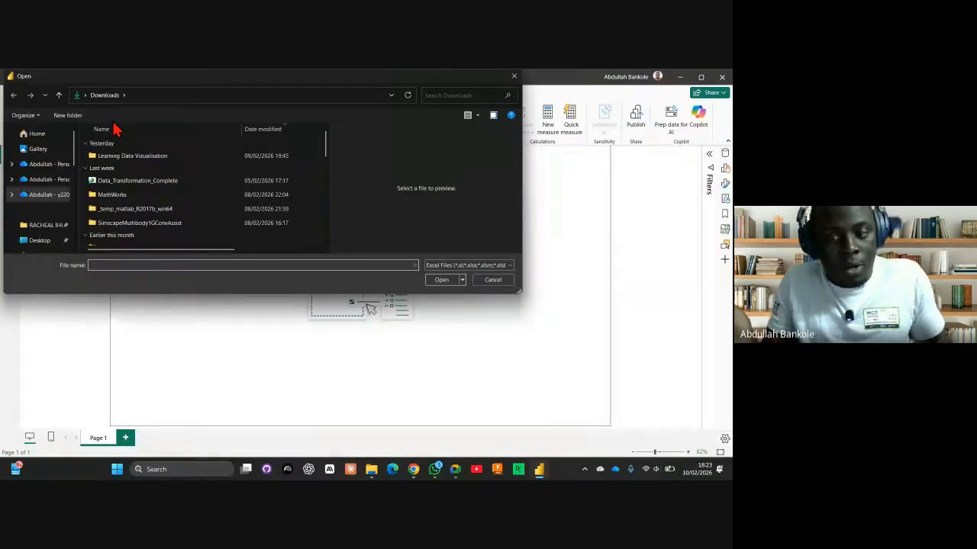
double_click(127, 181)
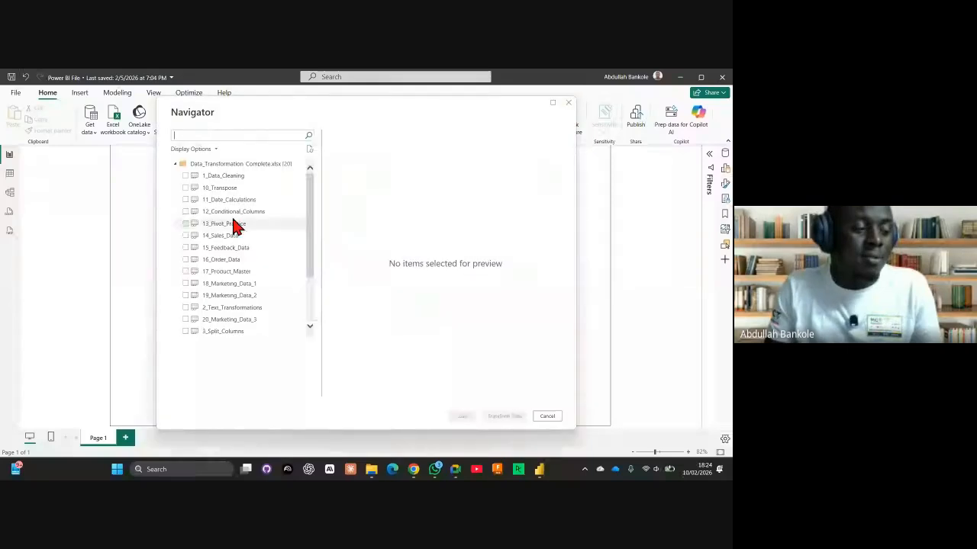
click(186, 177)
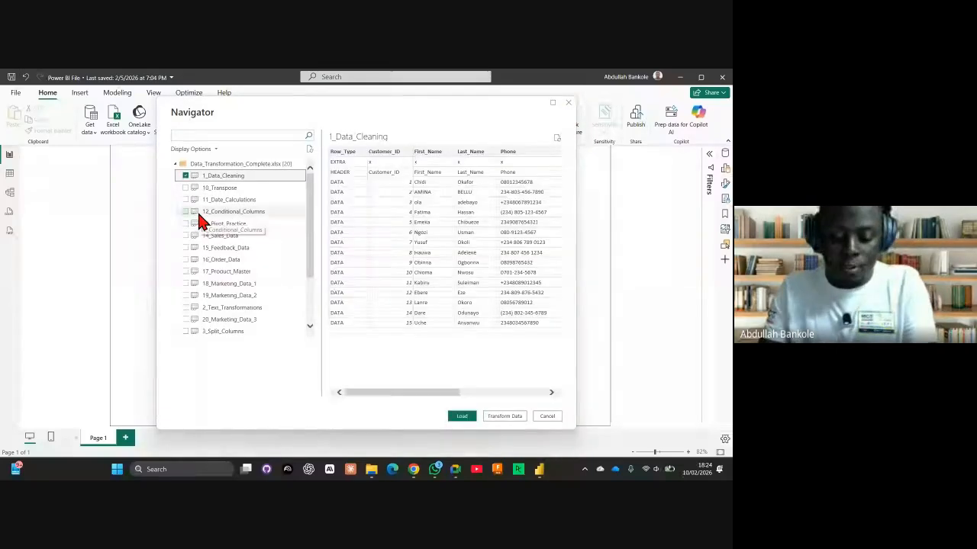
Add the sheets from 10_Transpose to 19_Marketing_Data_2 to the import selection
key(Down)
key(space)
key(Down)
key(space)
key(shift+Down)
key(shift+Down)
key(shift+Down)
key(shift+Down)
key(shift+Down)
key(shift+Down)
key(shift+Down)
key(shift+Down)
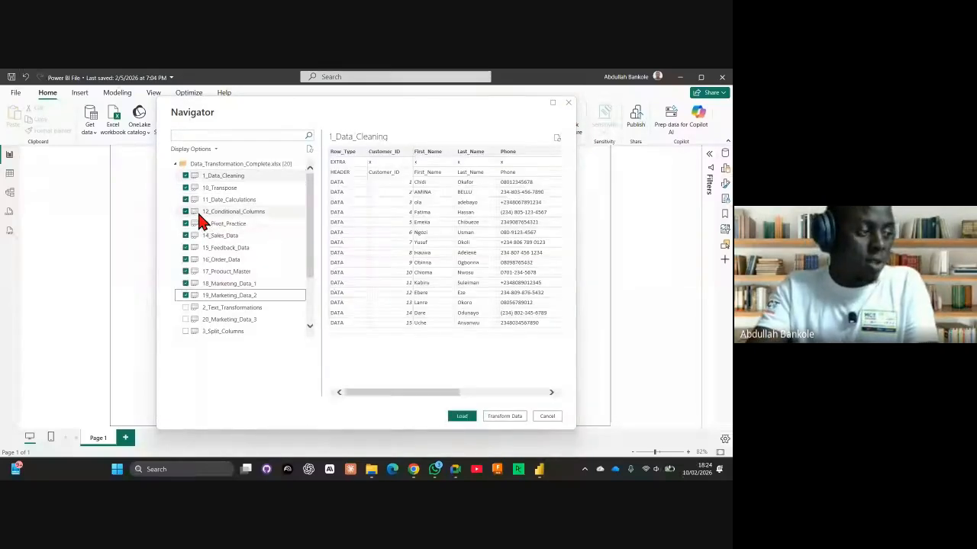
Add the remaining sheets from 2_Text_Transformations to 9_Fill_Down and bring the whole selection into Power Query for transformation
key(shift+Down)
key(shift+Down)
key(shift+Down)
key(shift+Down)
key(shift+Down)
key(shift+Down)
key(shift+Down)
key(shift+Down)
key(shift+Down)
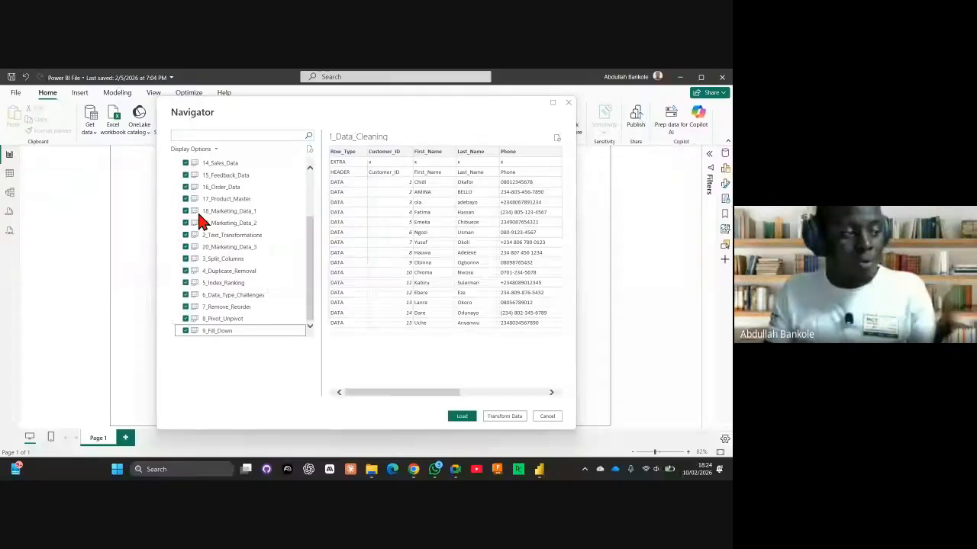
scroll(202, 222, up, 2)
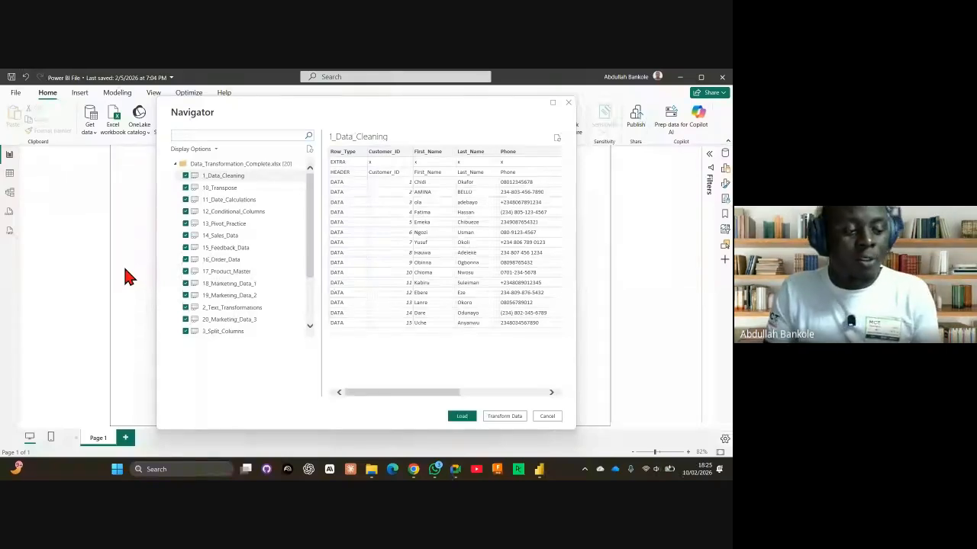
click(504, 416)
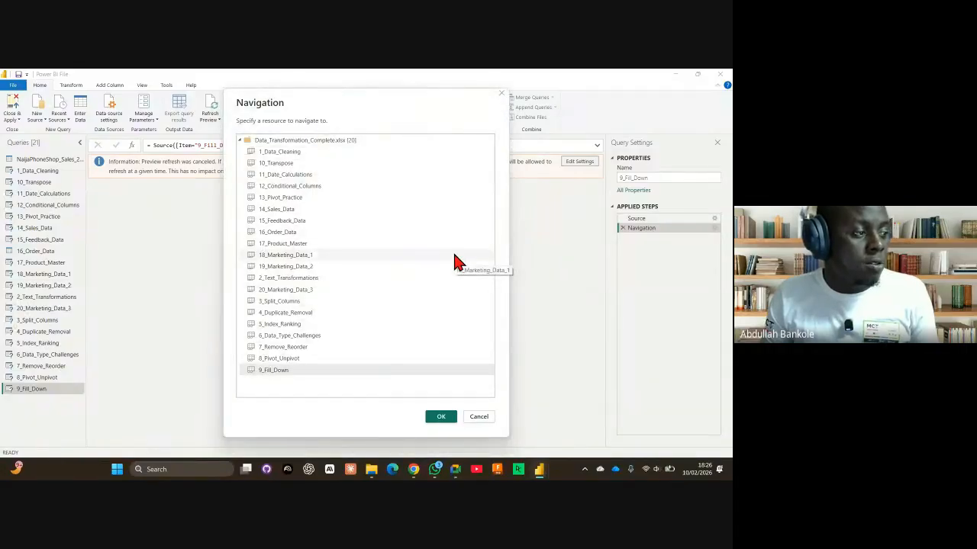
Accept 9_Fill_Down as the navigation target and inspect the query's Source and Navigation steps
click(440, 418)
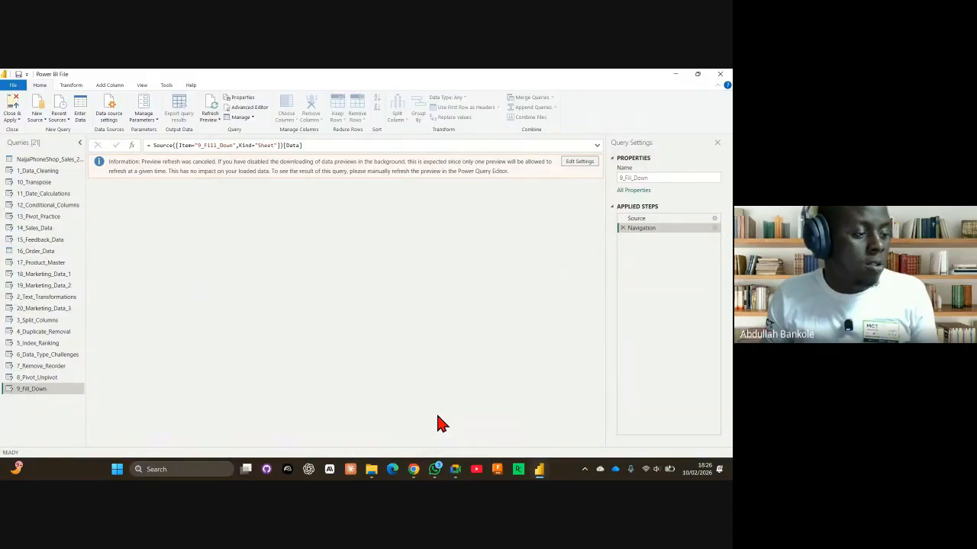
click(645, 219)
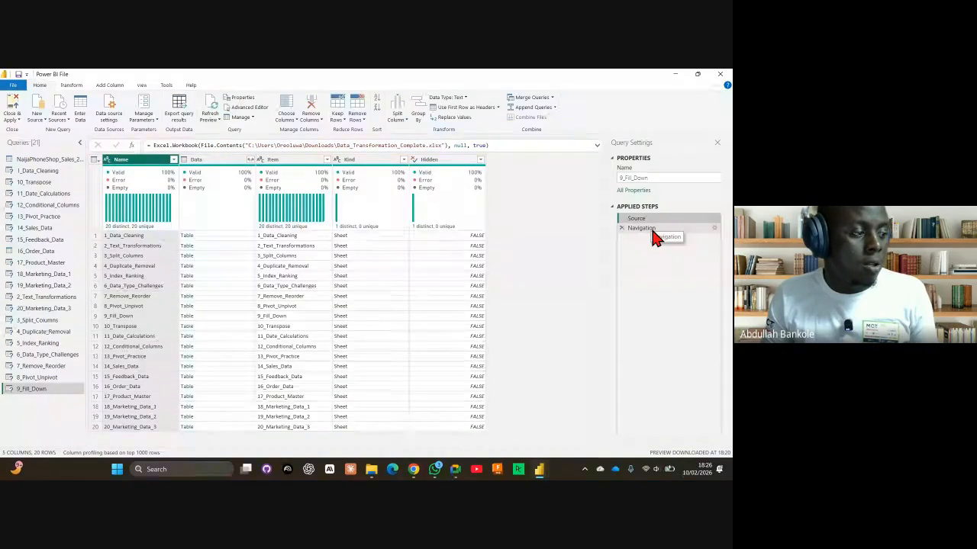
click(652, 231)
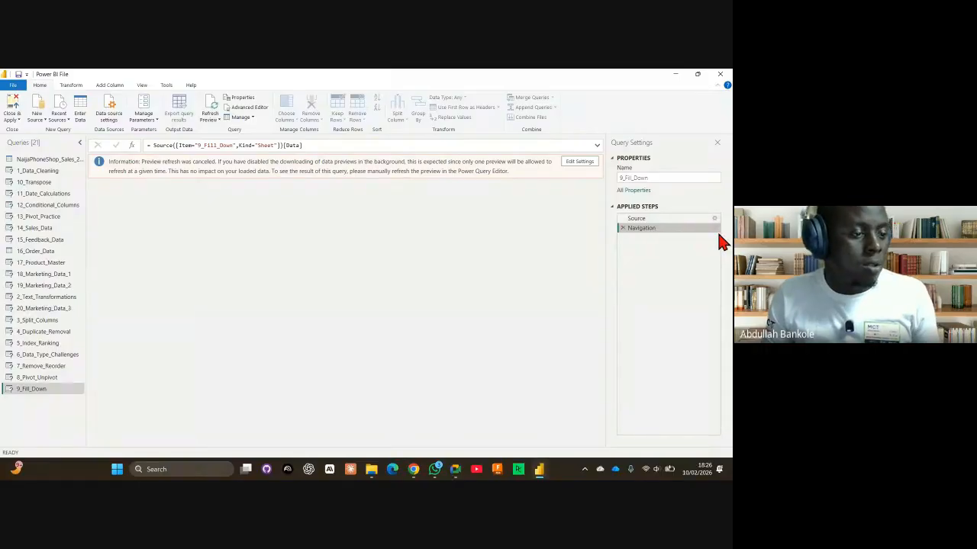
Refresh the data preview of the 1_Data_Cleaning query, and refresh the previews of all queries
click(57, 173)
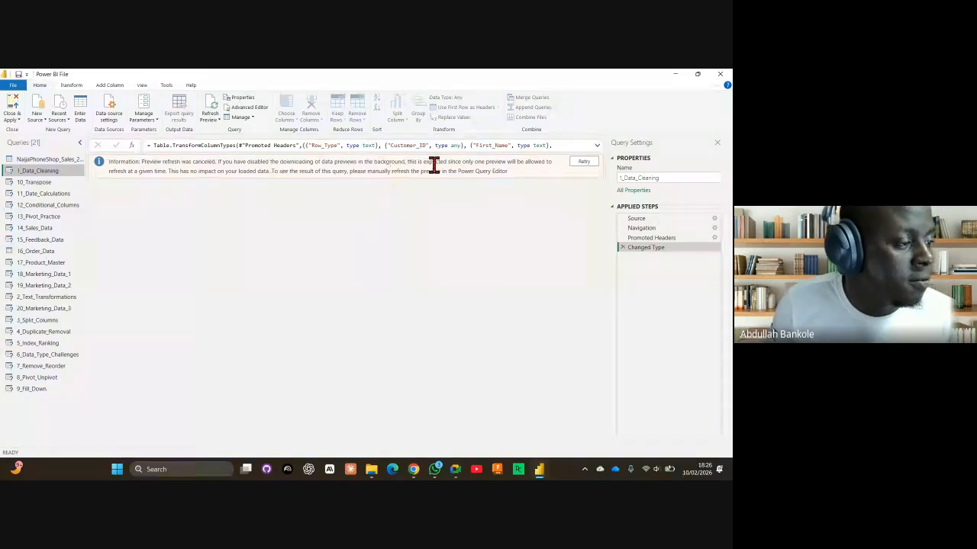
click(213, 107)
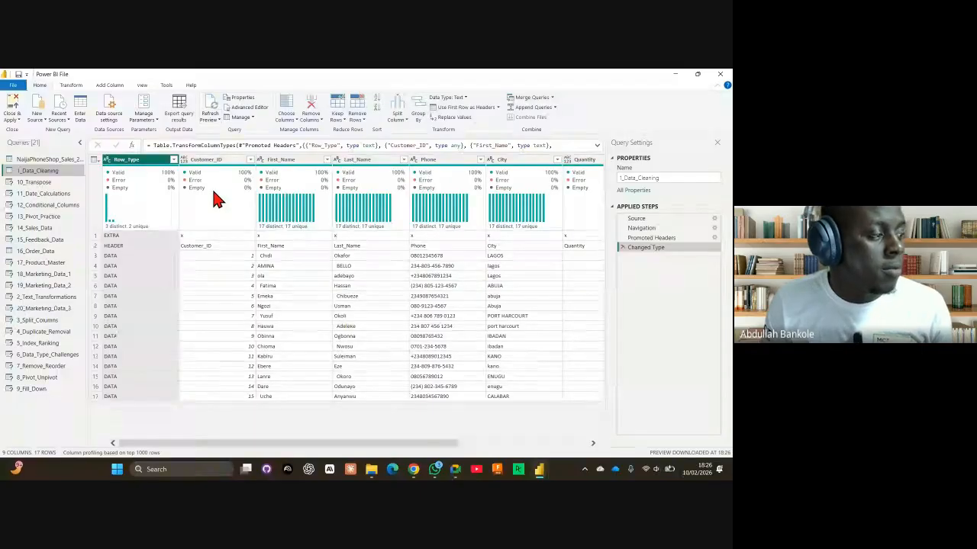
click(42, 181)
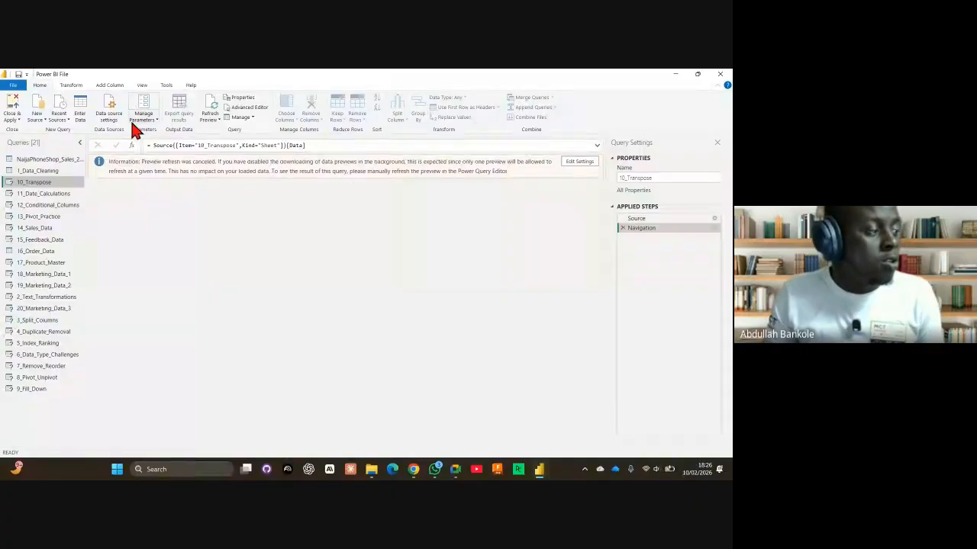
click(219, 120)
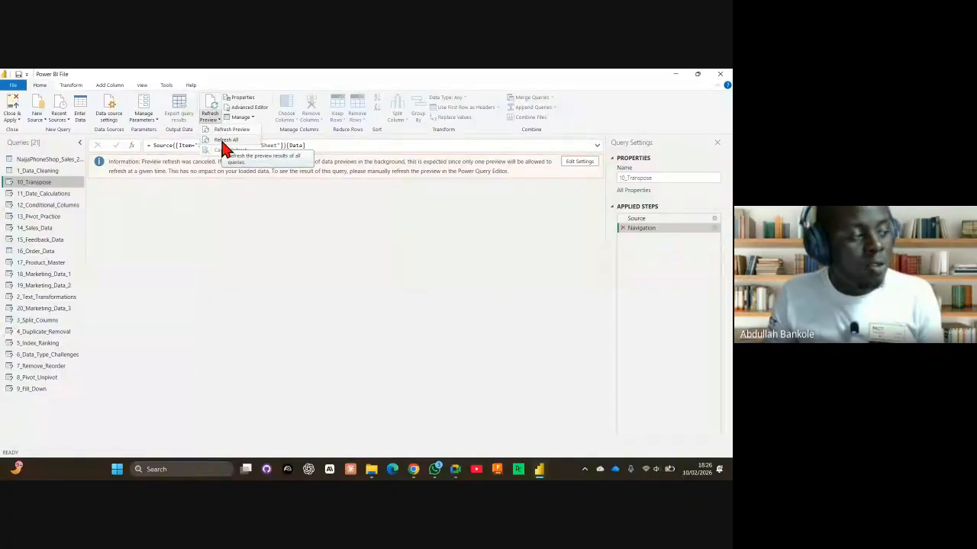
click(280, 280)
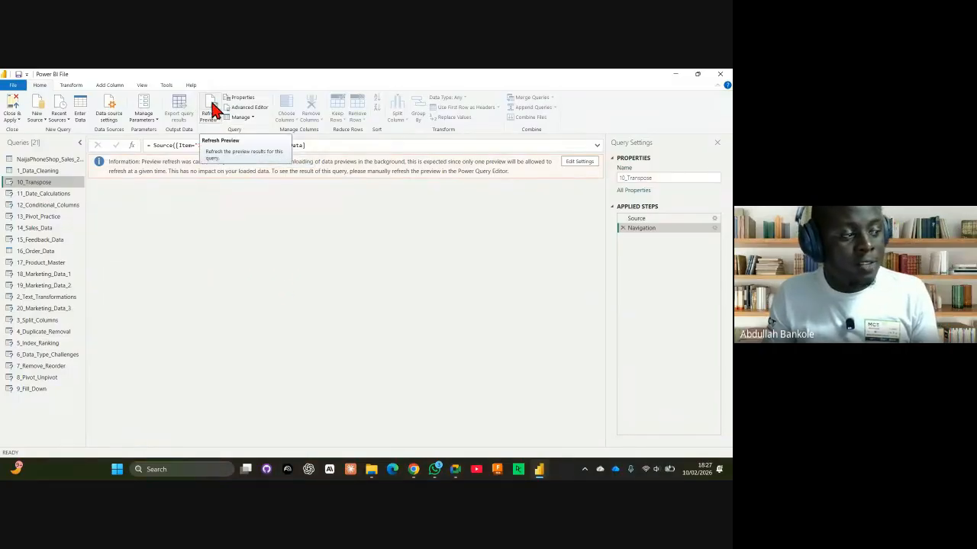
click(212, 117)
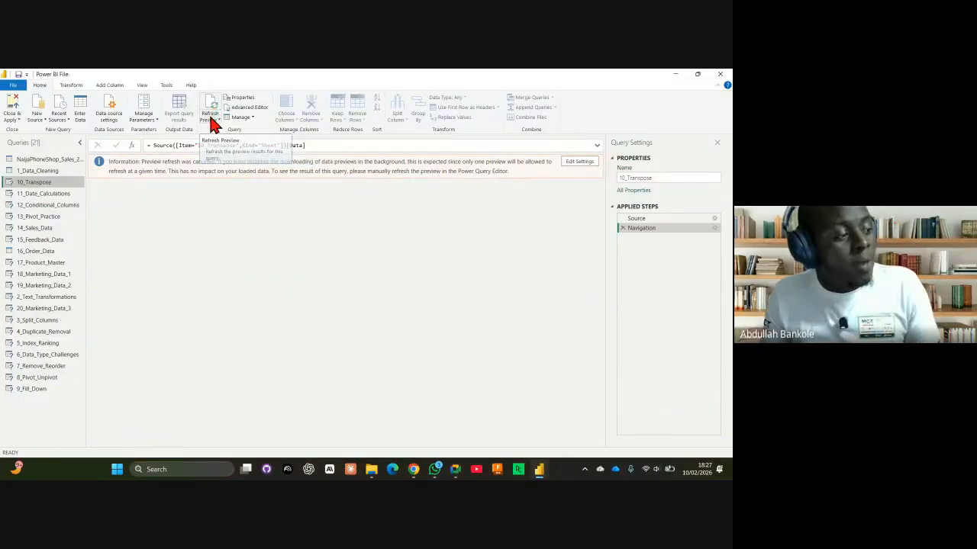
click(216, 140)
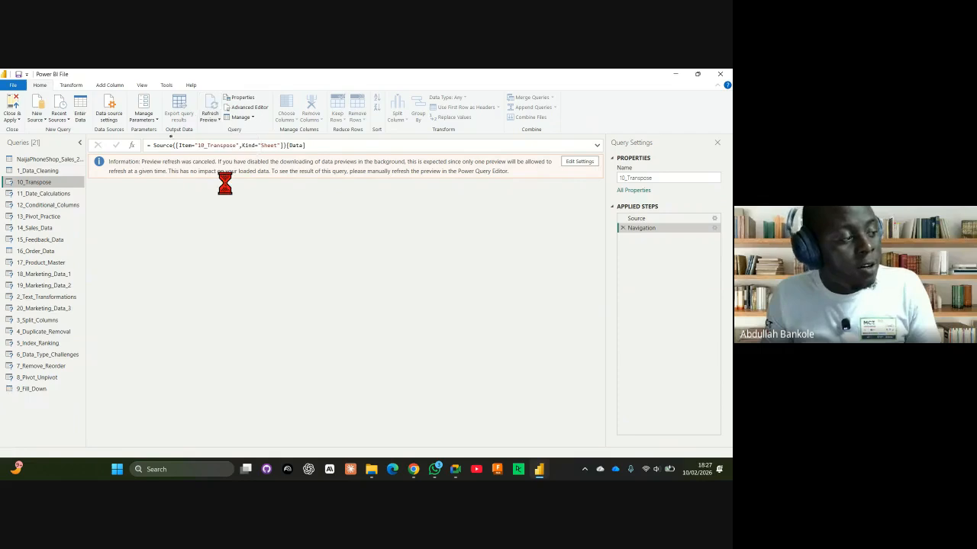
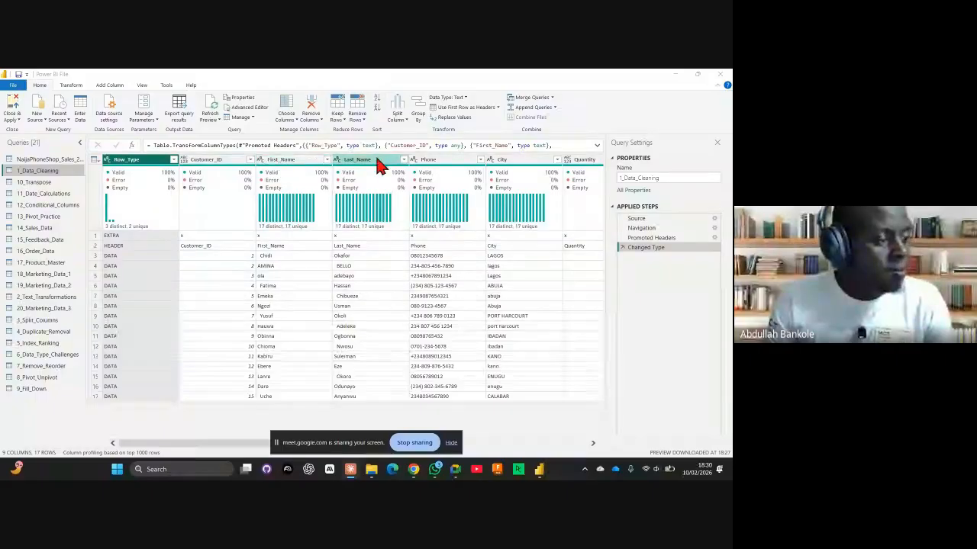
Examine the 1_Data_Cleaning columns from Row_Type to Status, including the contents of row 2
click(542, 444)
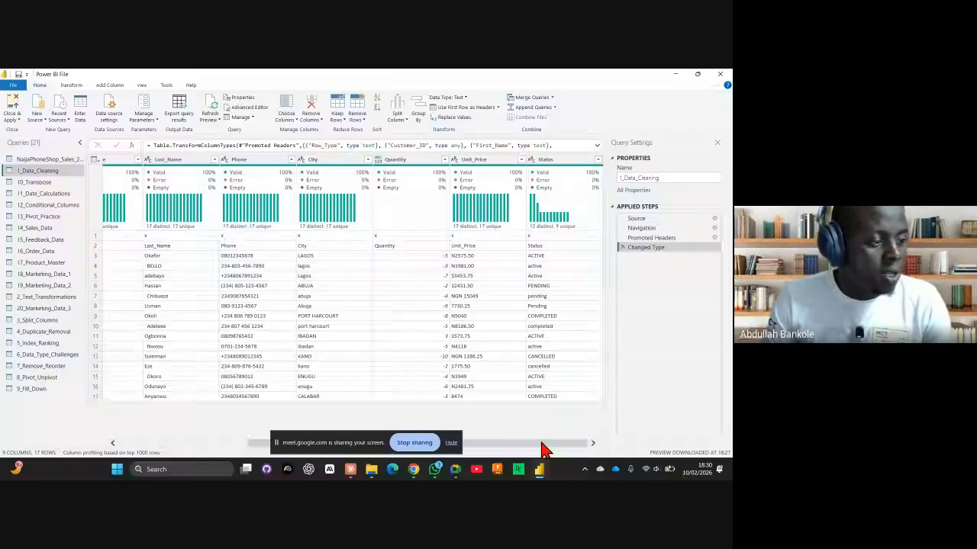
drag(543, 449, 138, 455)
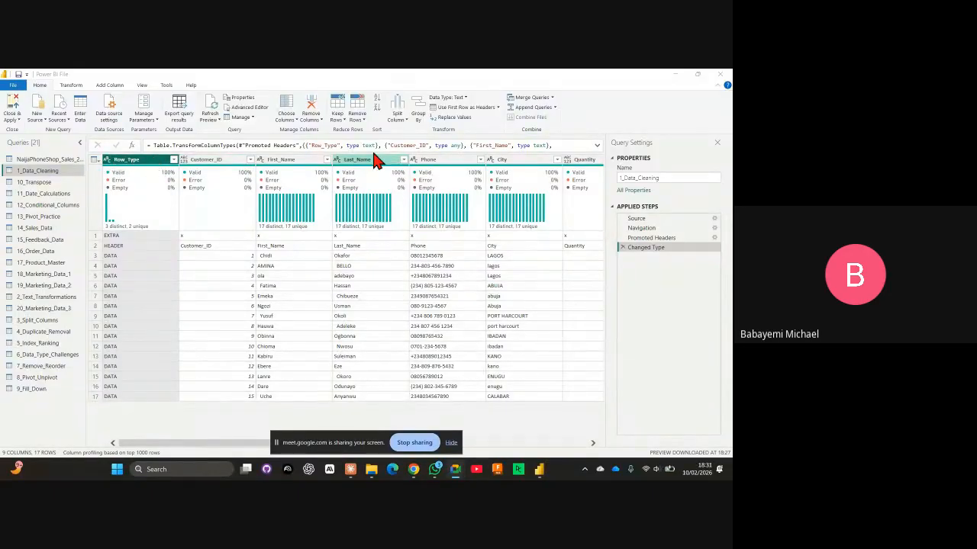
click(98, 246)
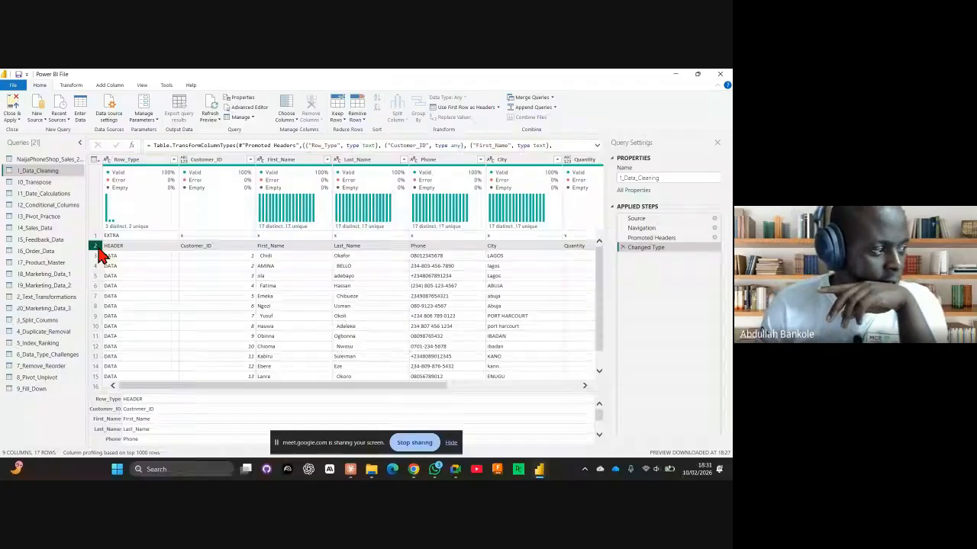
click(149, 160)
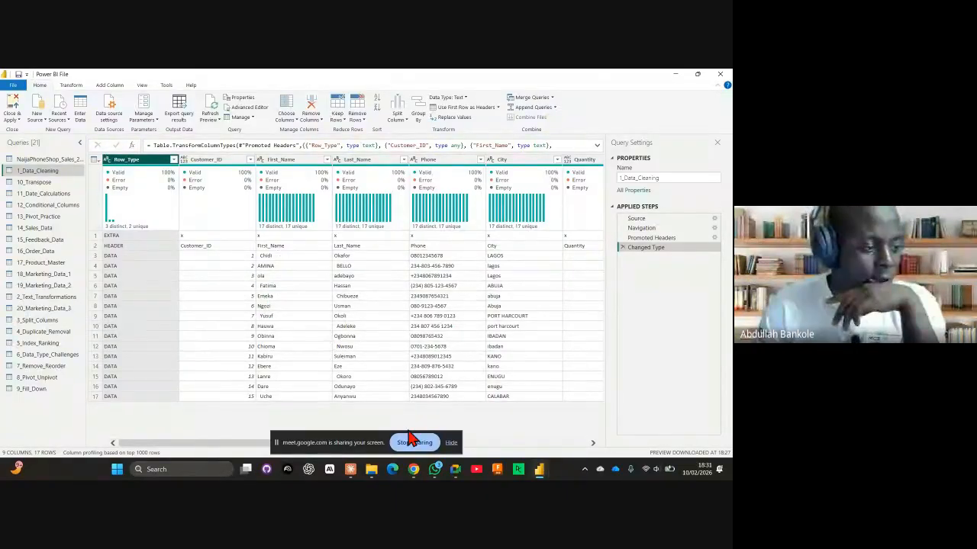
click(451, 443)
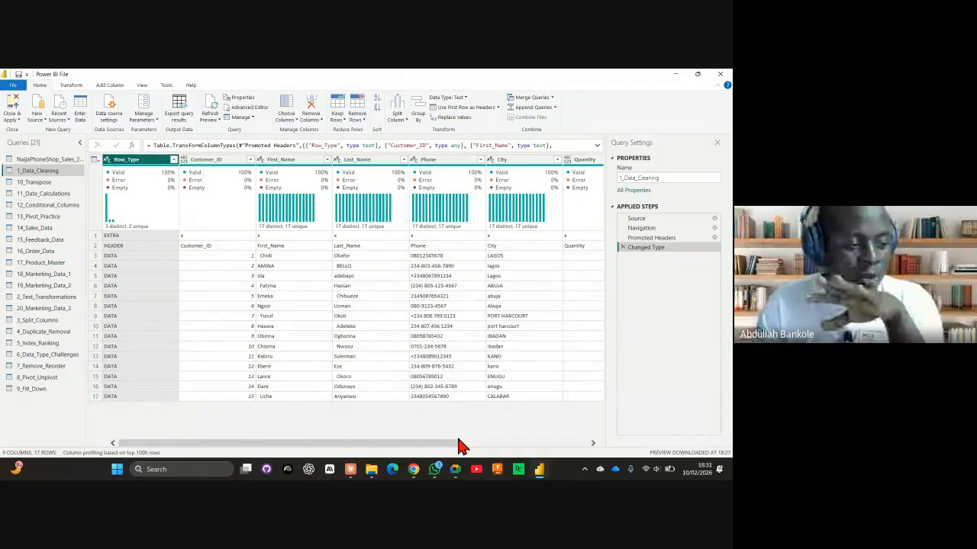
drag(454, 444, 584, 441)
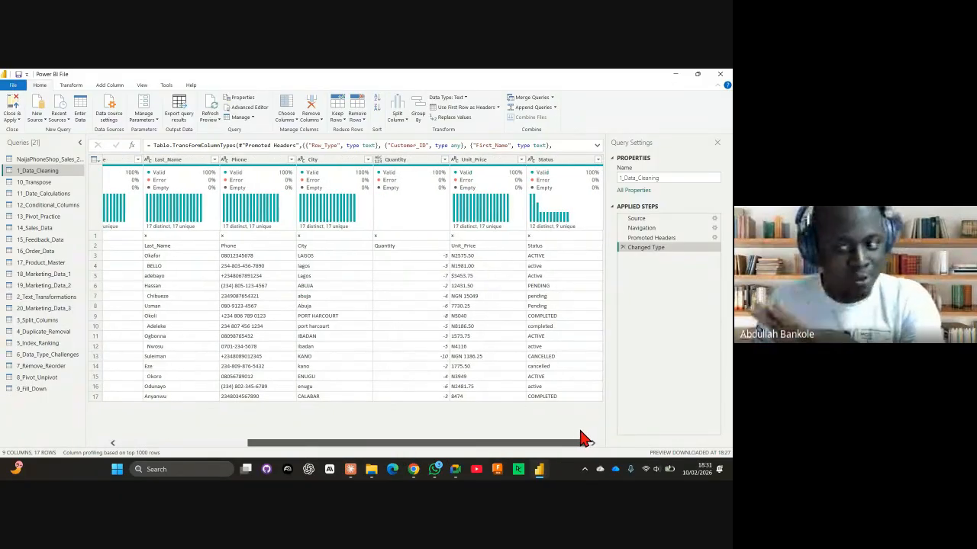
drag(583, 439, 334, 478)
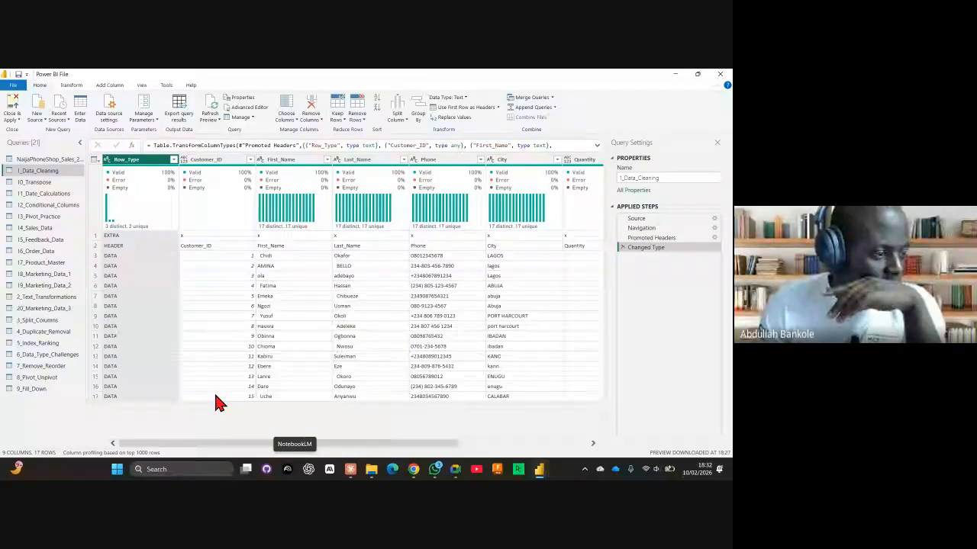
drag(197, 449, 275, 448)
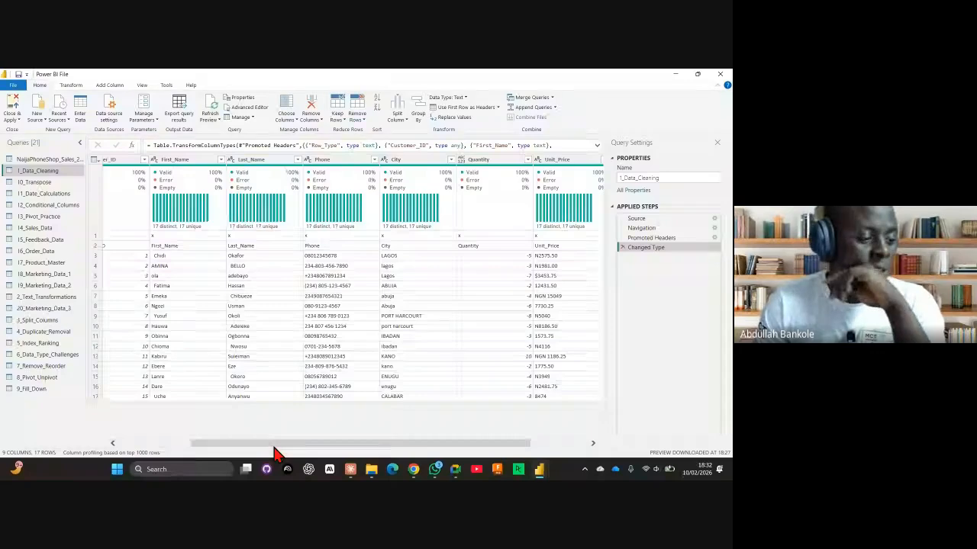
drag(273, 446, 186, 448)
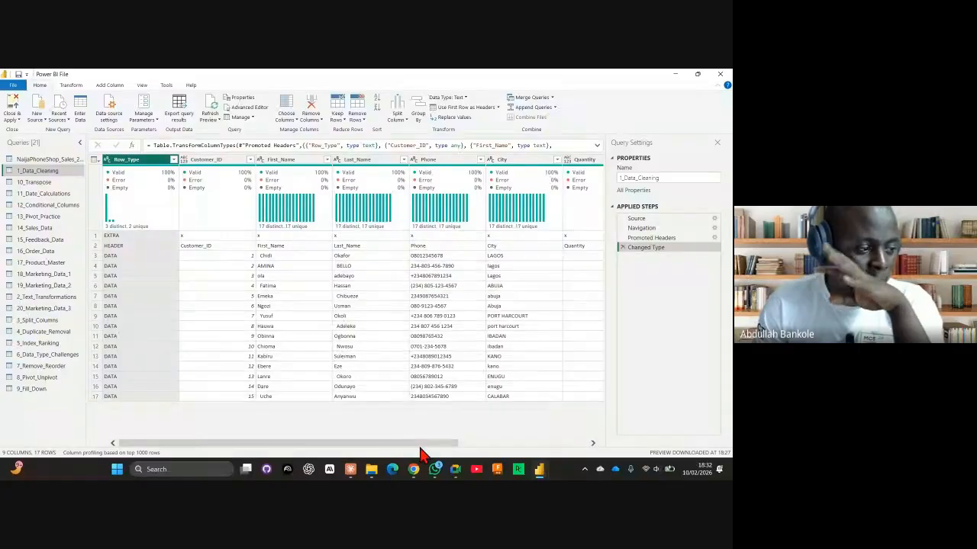
drag(448, 444, 329, 470)
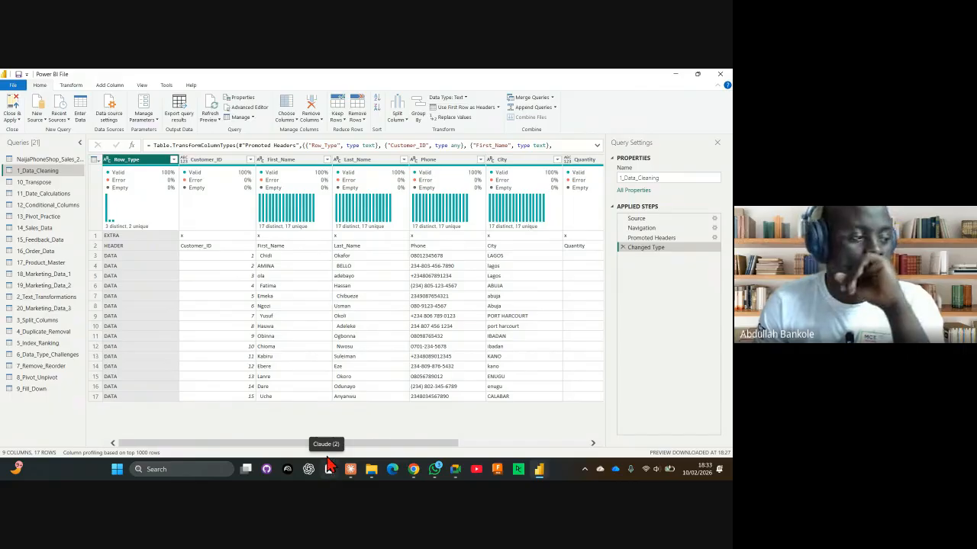
Inspect the first Customer_ID cell and the EXTRA, HEADER and DATA entries in the Row_Type column
click(203, 238)
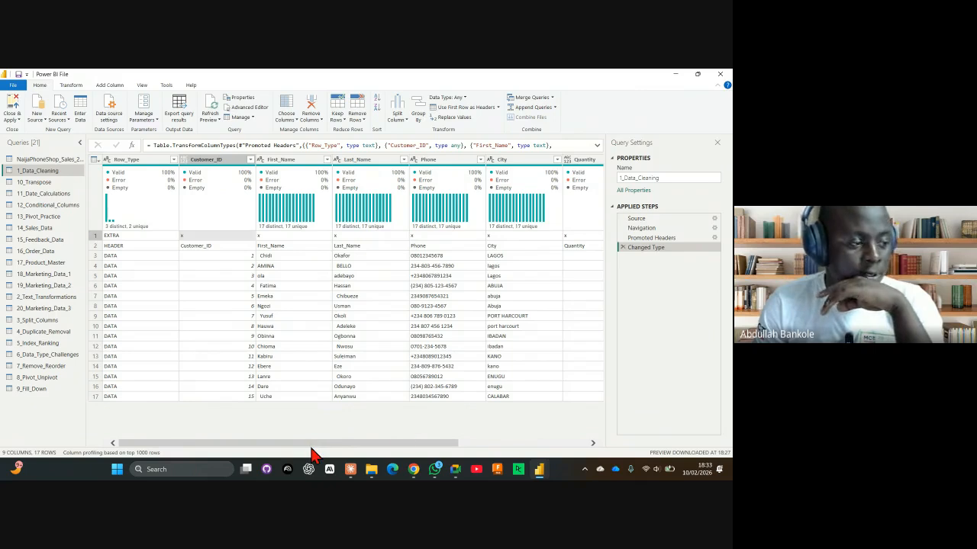
drag(426, 448, 404, 458)
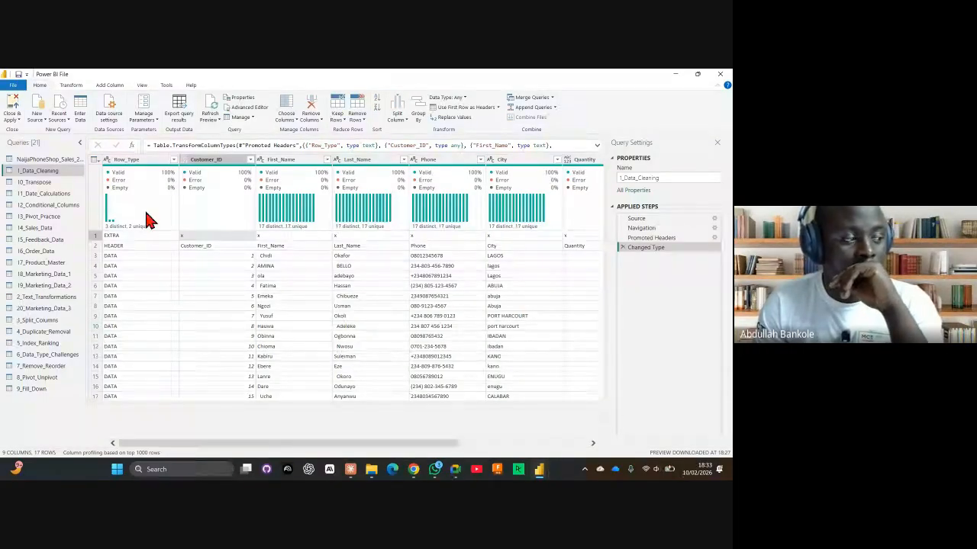
click(129, 159)
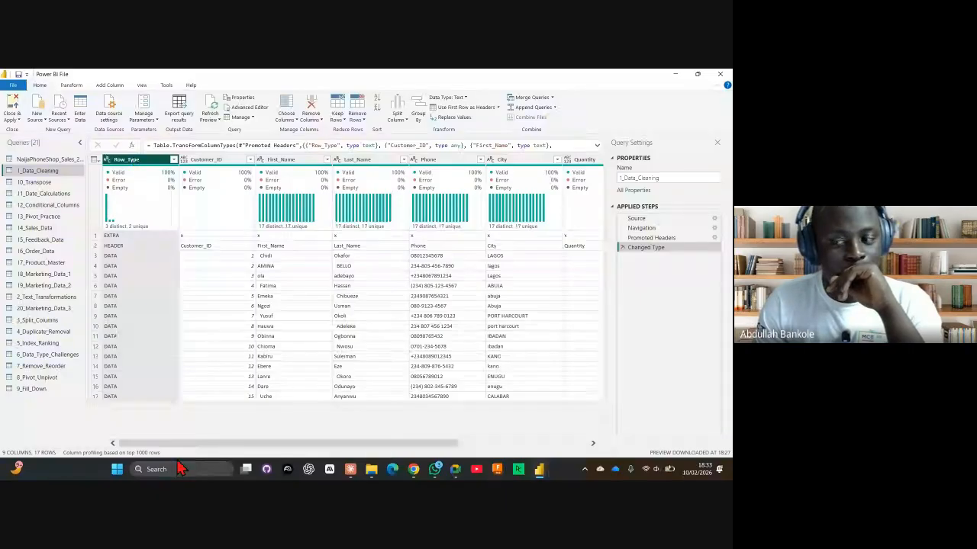
click(115, 256)
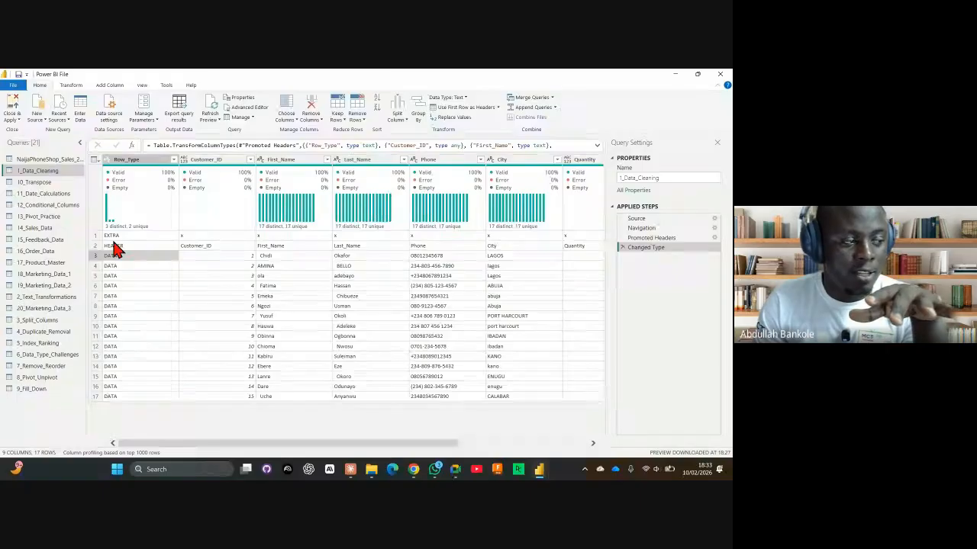
click(114, 246)
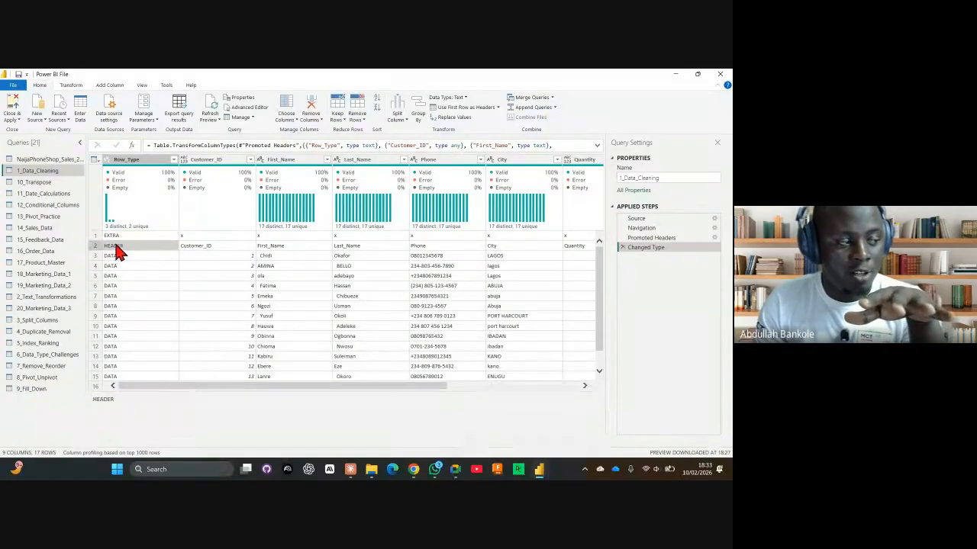
click(116, 237)
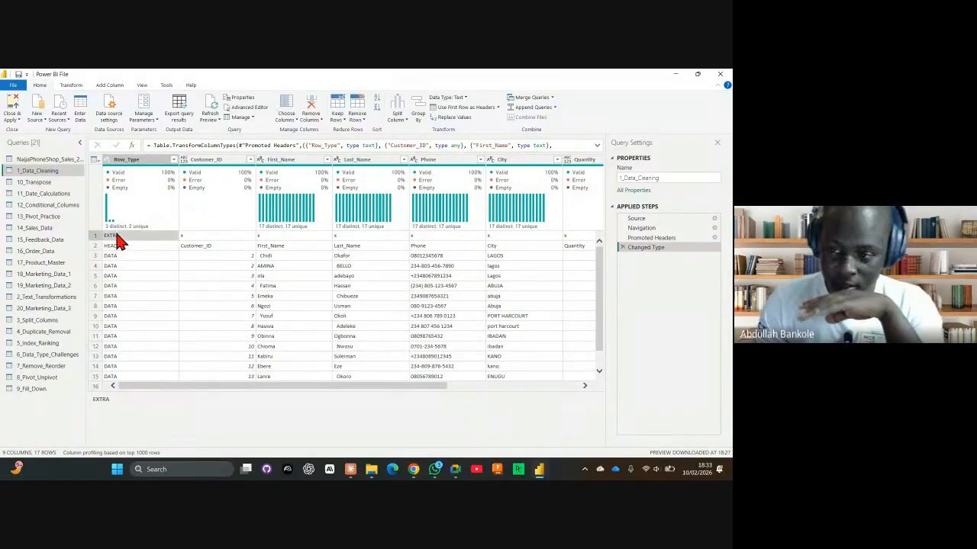
click(120, 247)
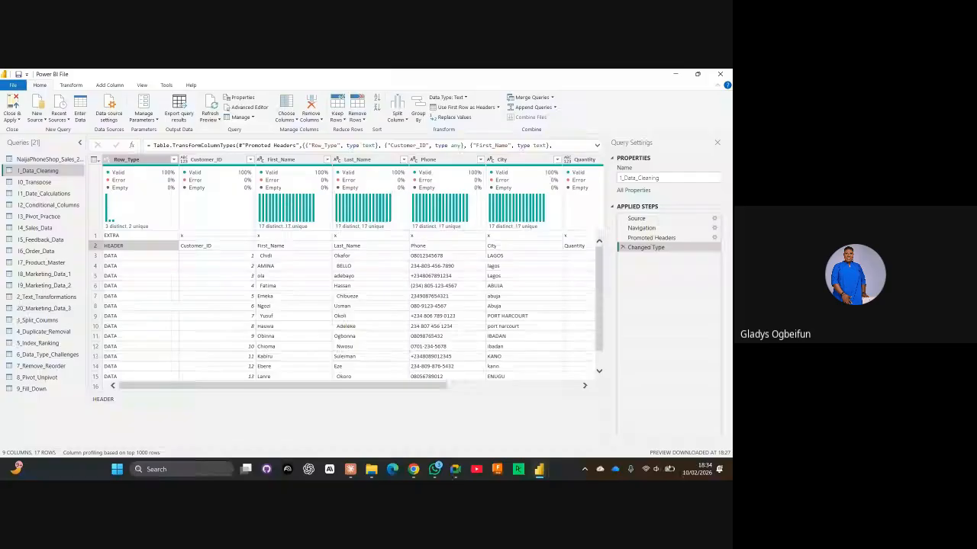
Examine the 1_Data_Cleaning columns through Status and inspect the first two customer entries in the First_Name column
drag(424, 387, 537, 387)
scroll(511, 326, down, 1)
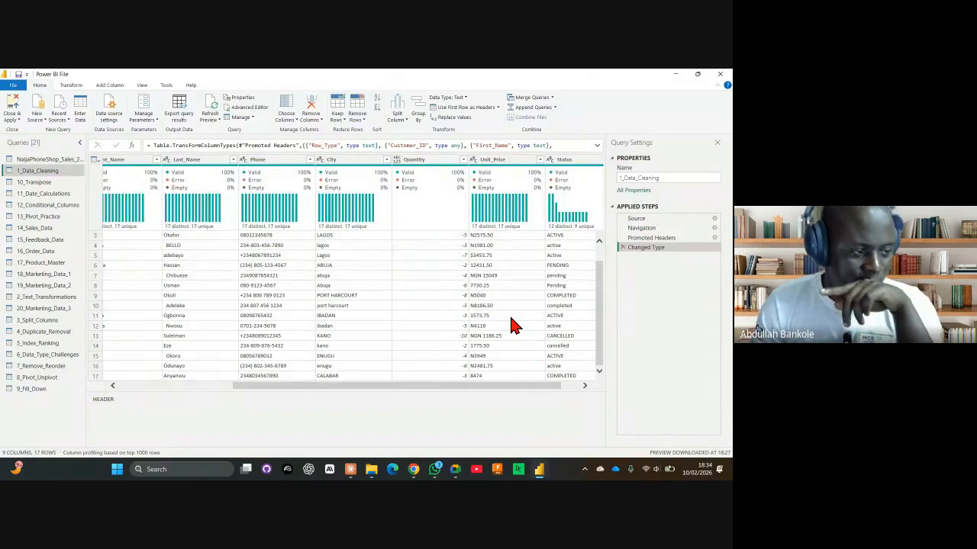
drag(519, 388, 310, 429)
scroll(509, 326, up, 1)
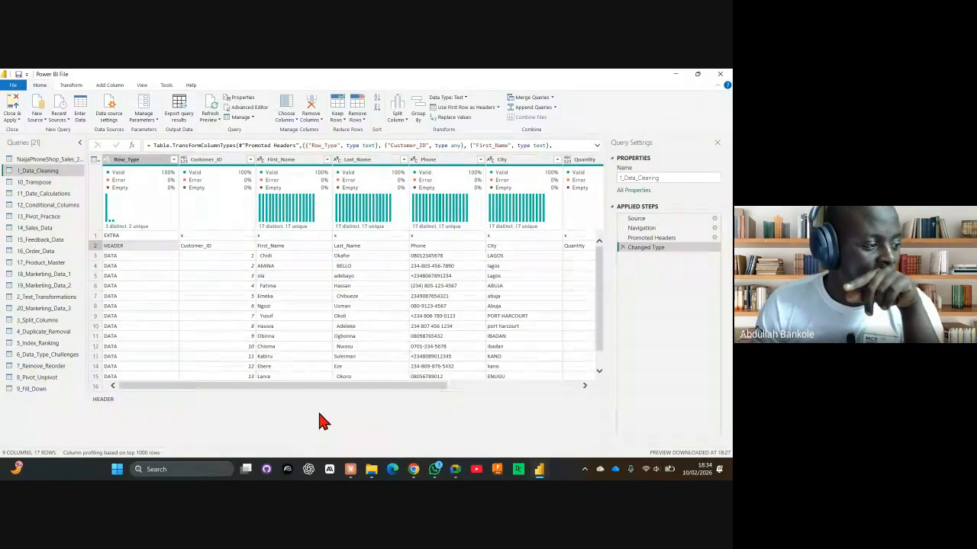
click(271, 258)
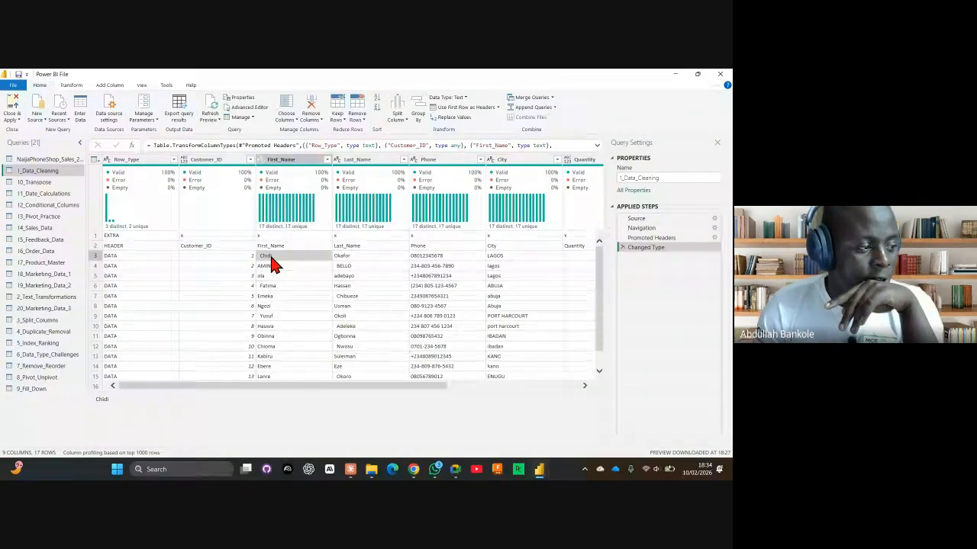
click(282, 269)
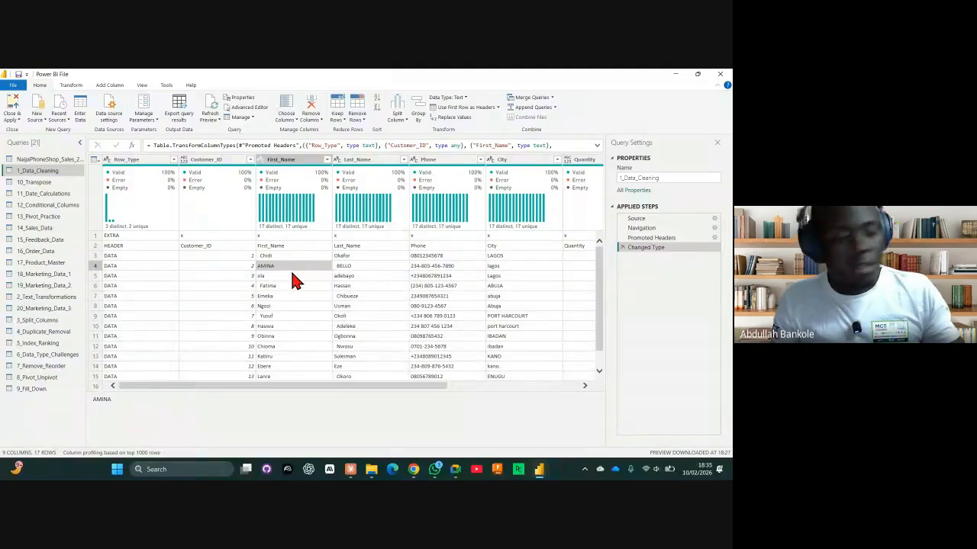
Try removing the Row_Type column from 1_Data_Cleaning, and delete the resulting applied step
click(138, 151)
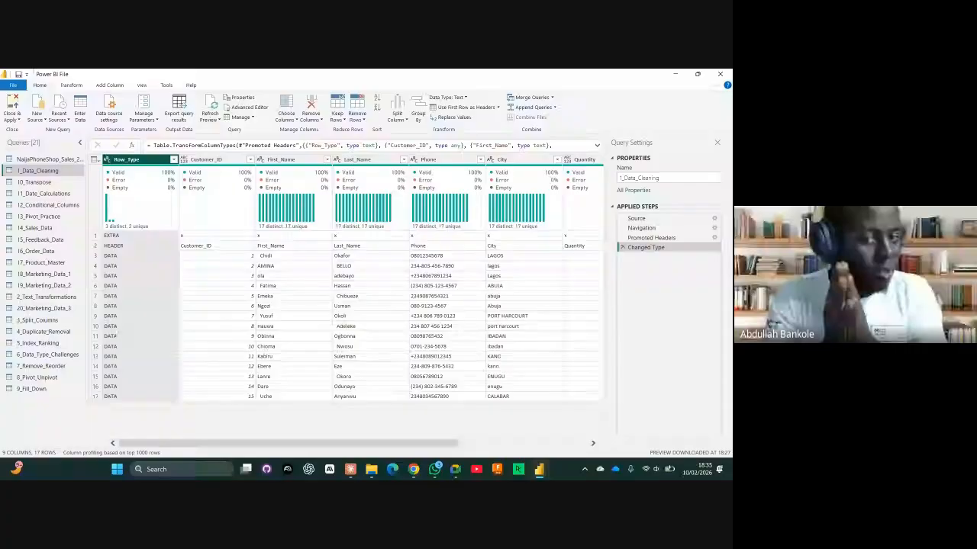
key(alt+Tab)
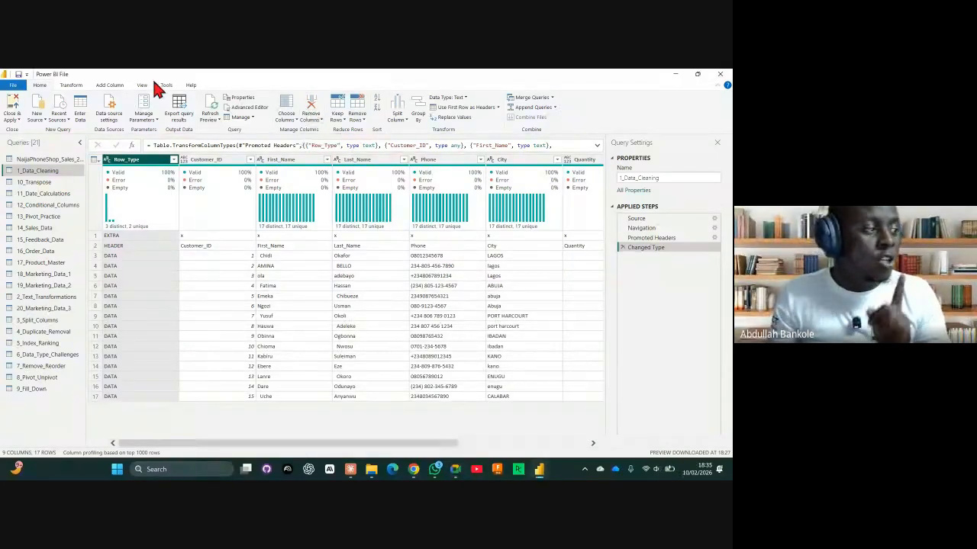
click(71, 86)
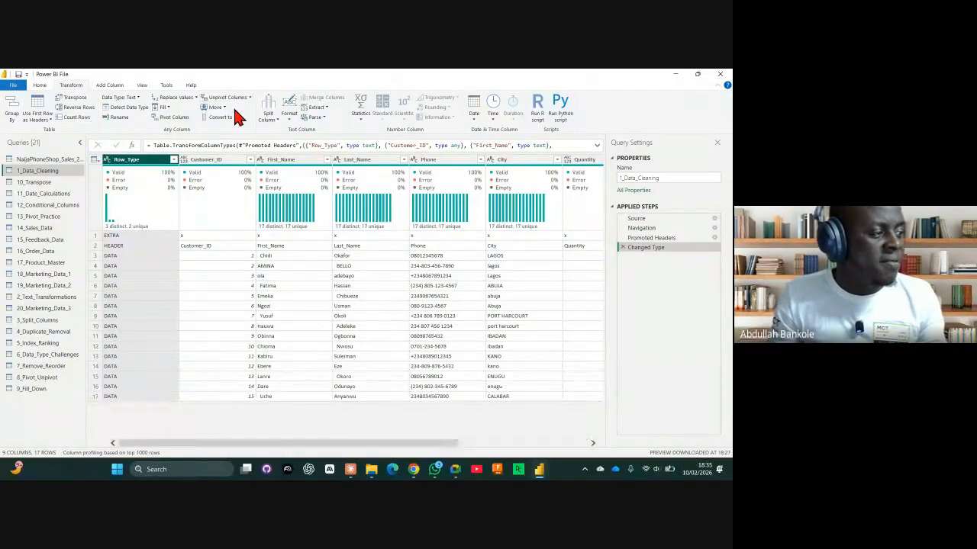
click(40, 86)
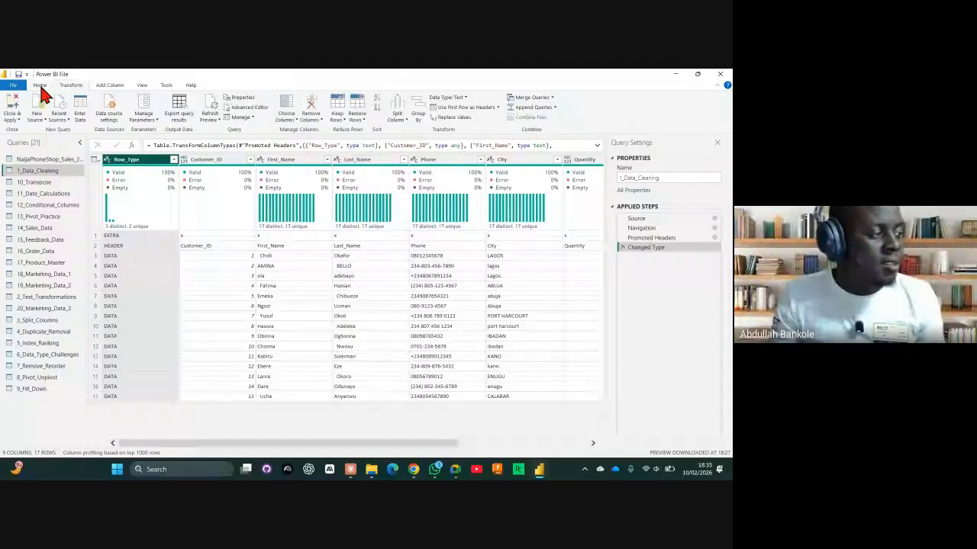
click(312, 106)
click(623, 257)
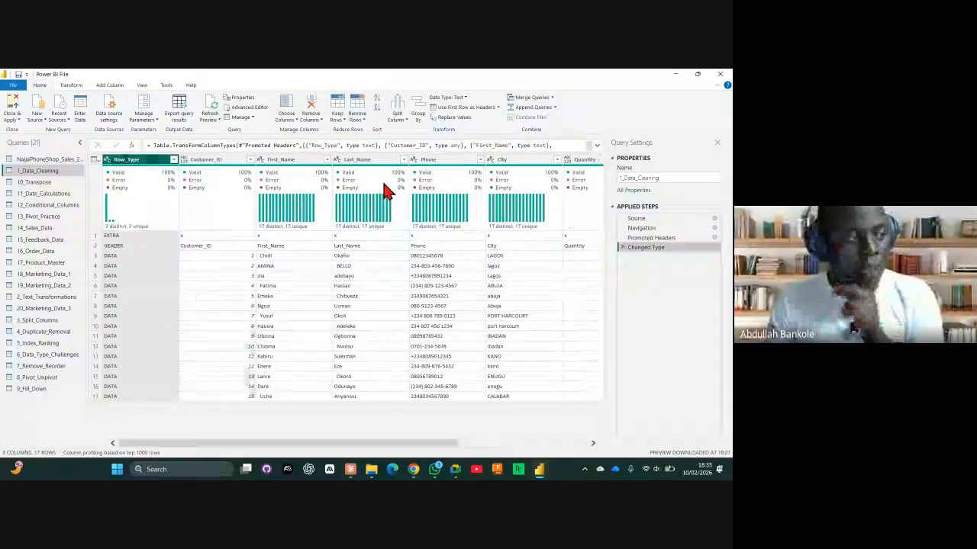
Try removing all columns except Row_Type, and delete the Removed Other Columns step
click(311, 119)
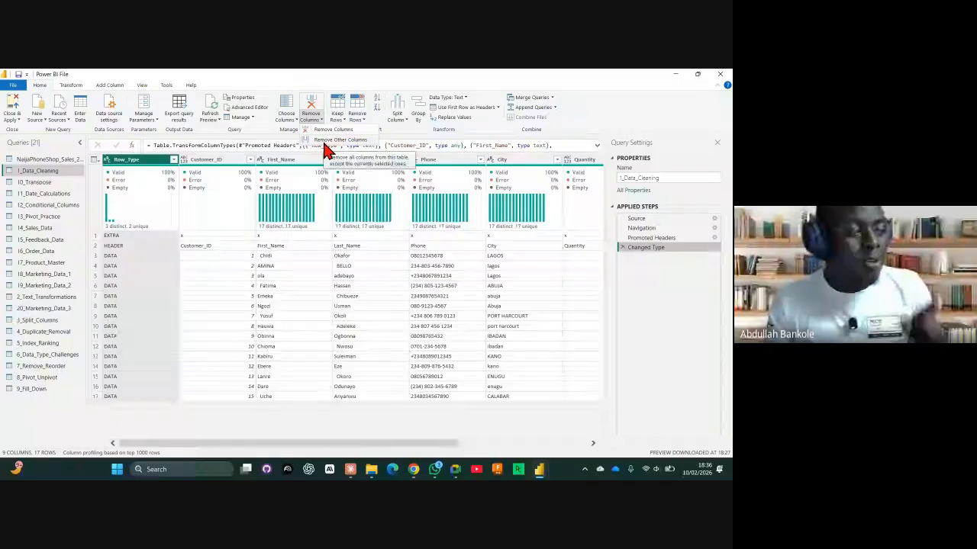
click(324, 142)
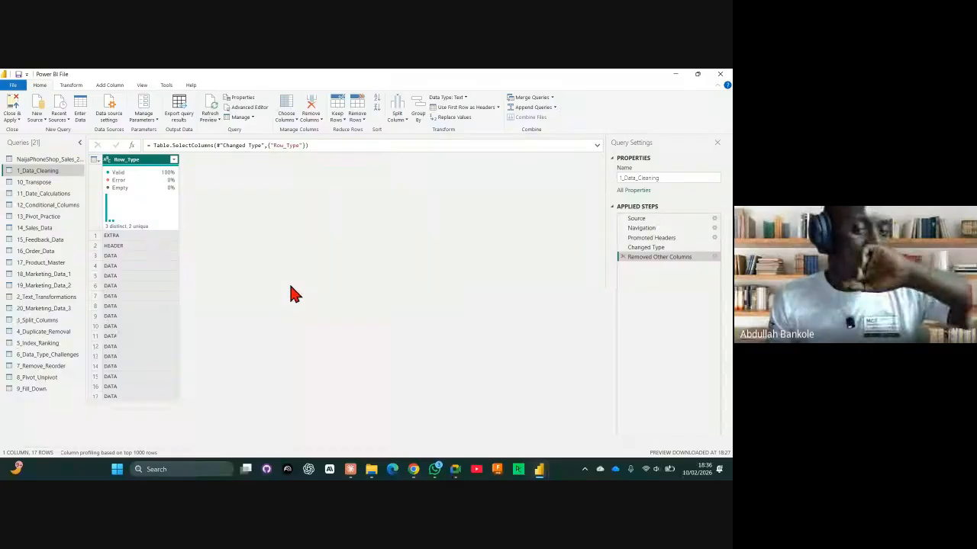
click(622, 257)
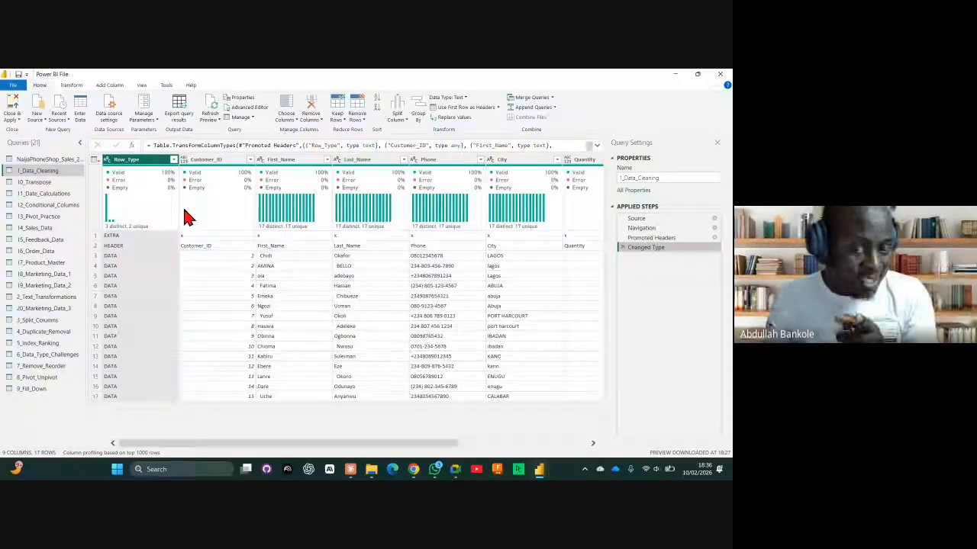
Try removing only the Row_Type column twice, deleting the Removed Columns step each time
click(319, 120)
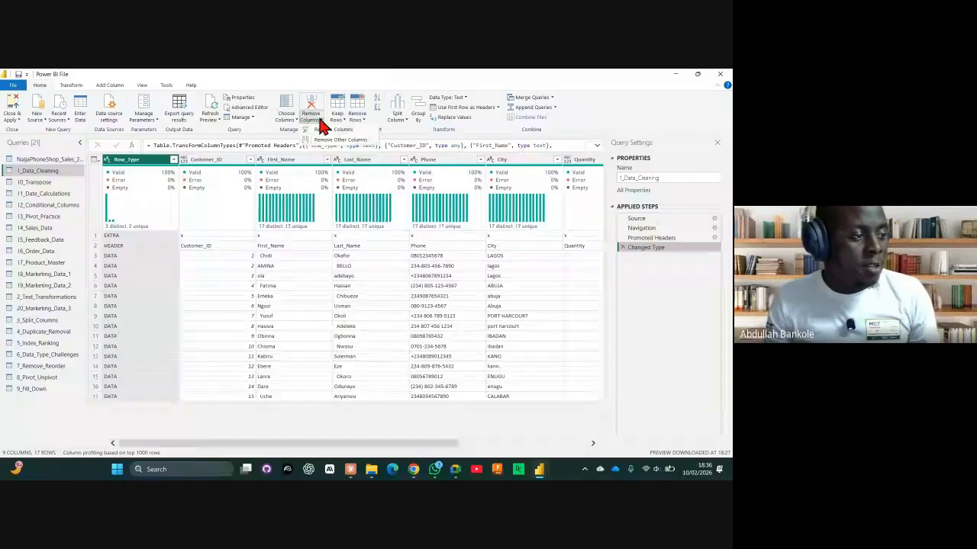
click(328, 139)
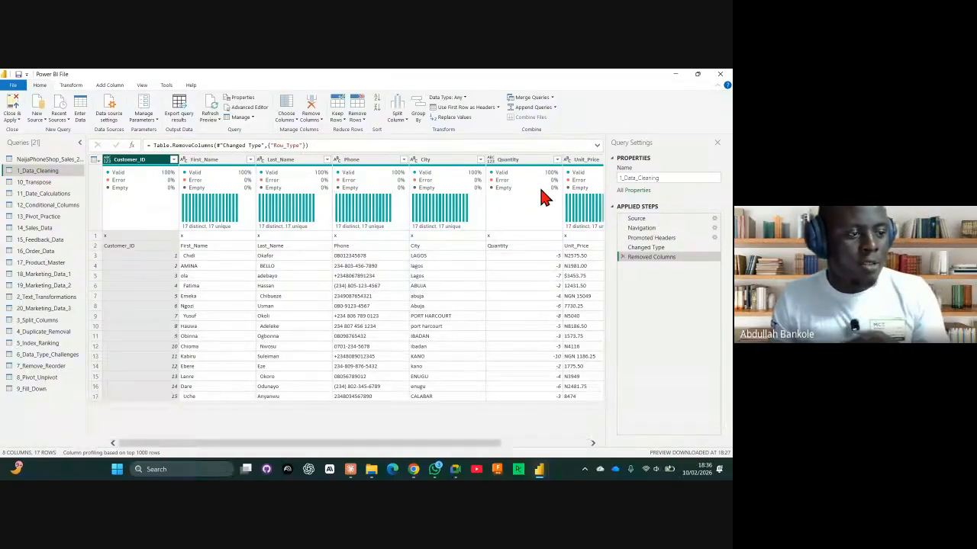
click(622, 256)
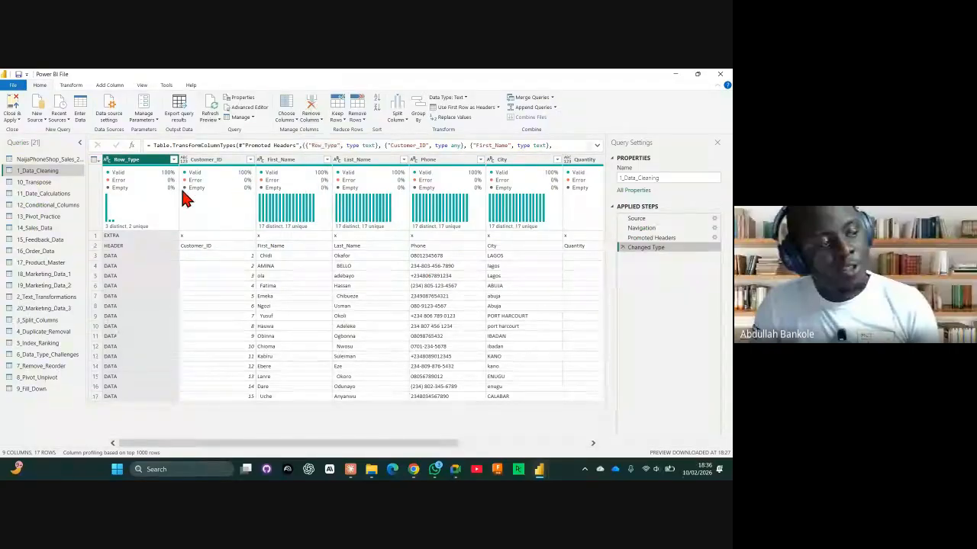
click(316, 123)
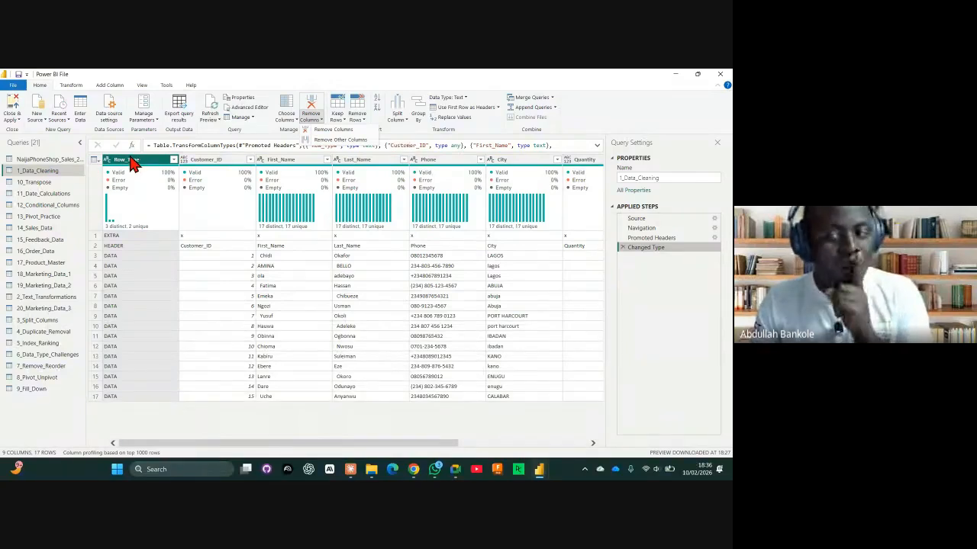
click(134, 161)
click(310, 107)
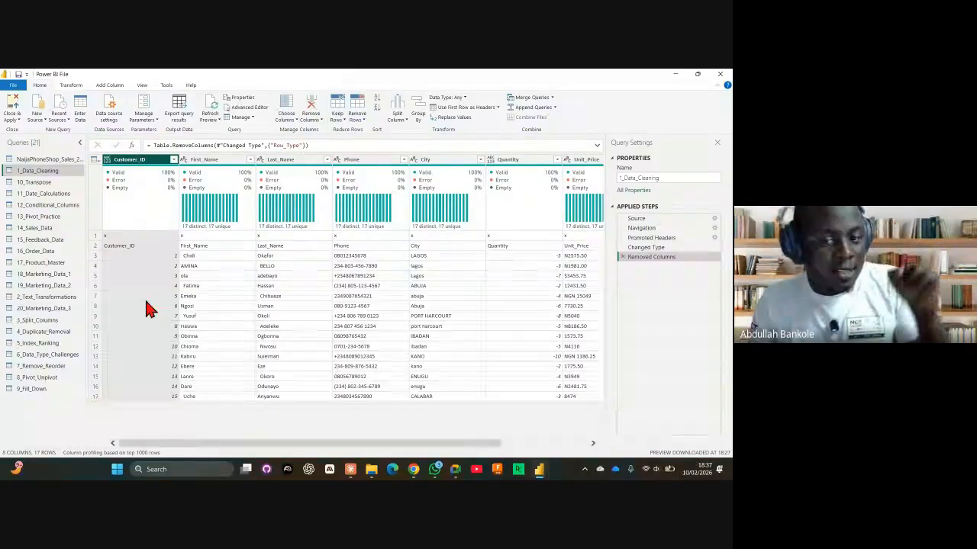
drag(169, 443, 164, 473)
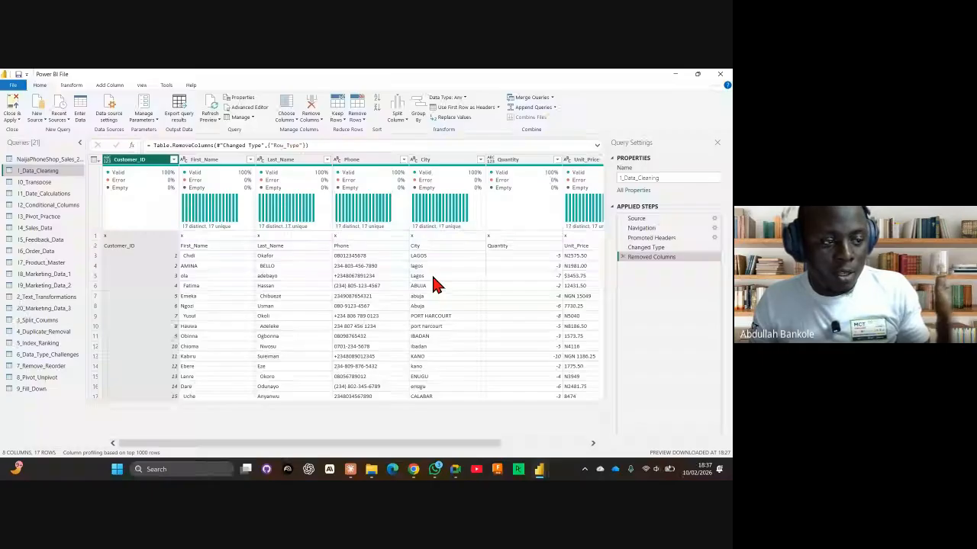
click(622, 257)
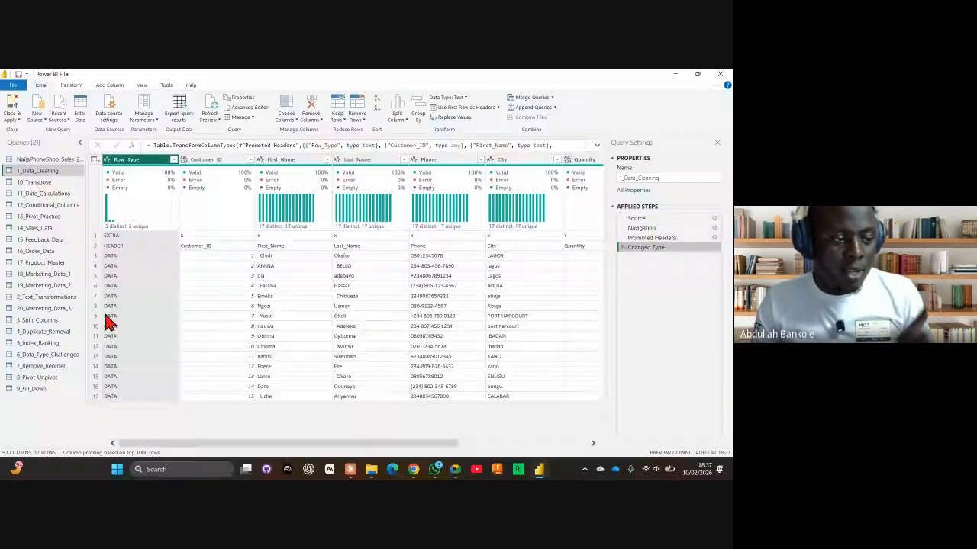
Try Remove Other Columns with Row_Type selected, and delete the resulting applied step
click(317, 129)
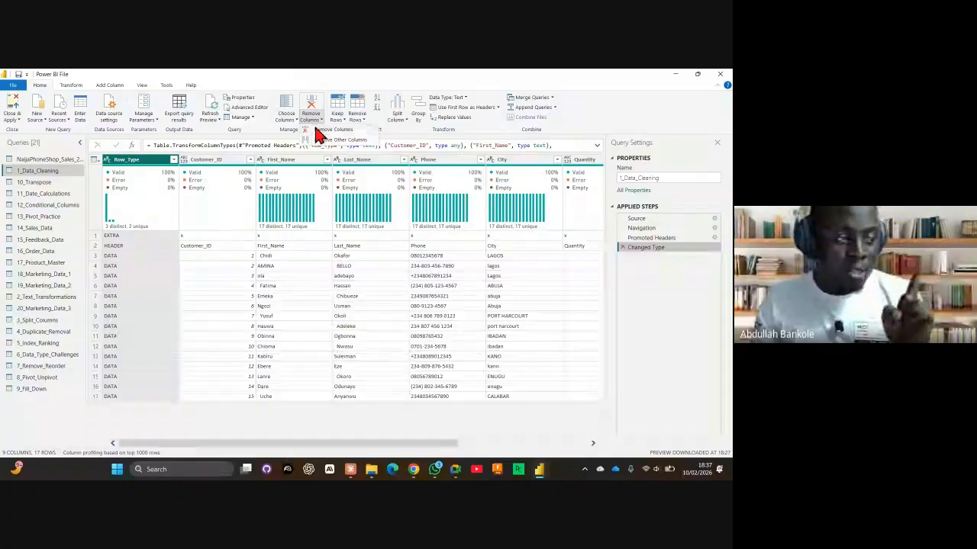
click(336, 140)
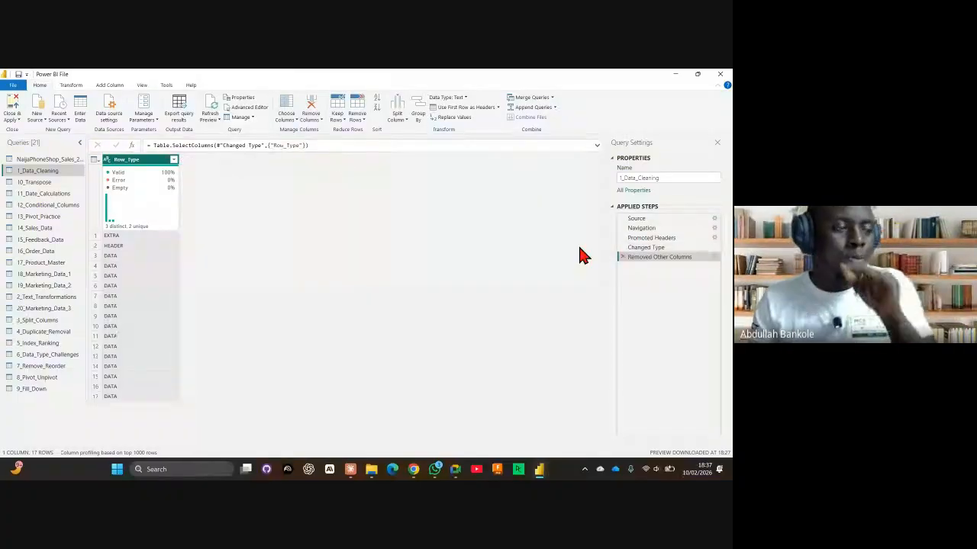
click(622, 256)
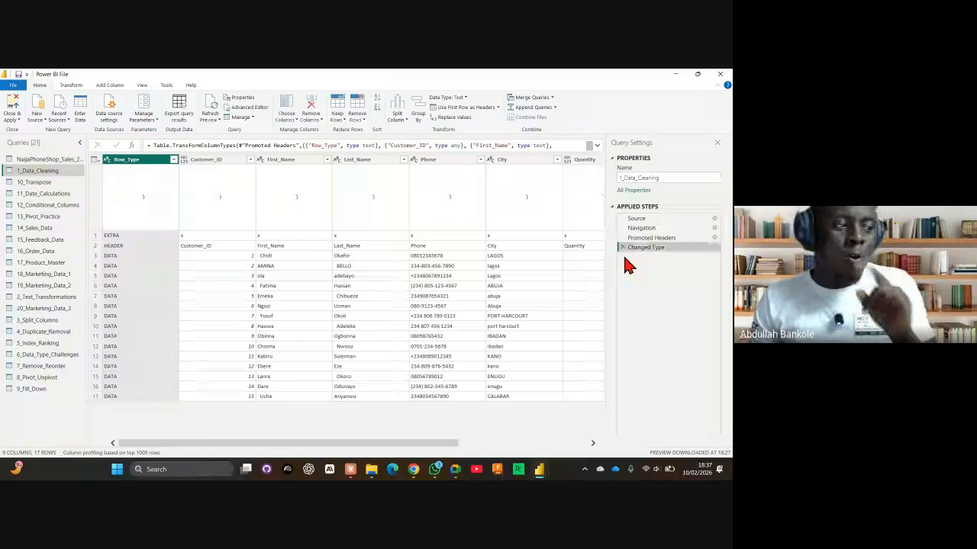
Use Choose Columns to keep every column of 1_Data_Cleaning except Row_Type
click(296, 126)
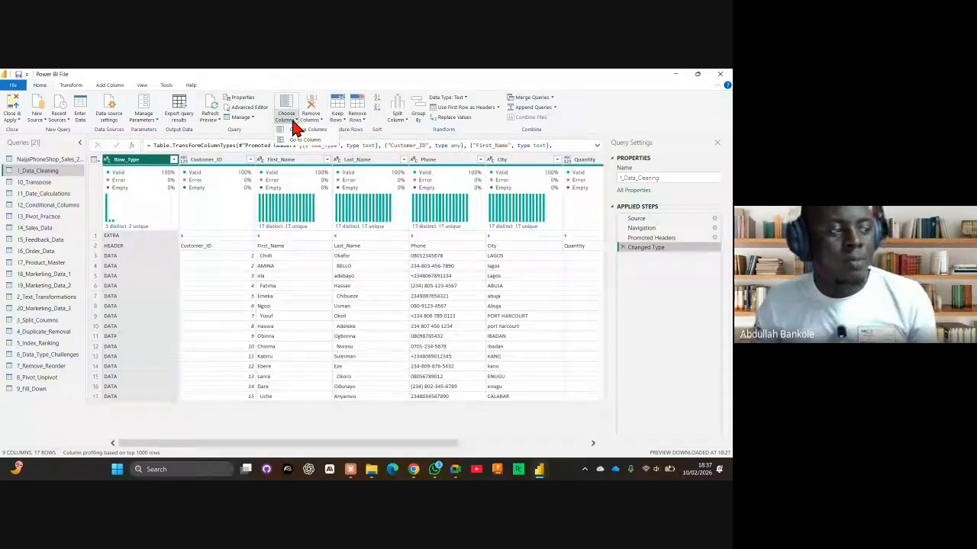
click(313, 137)
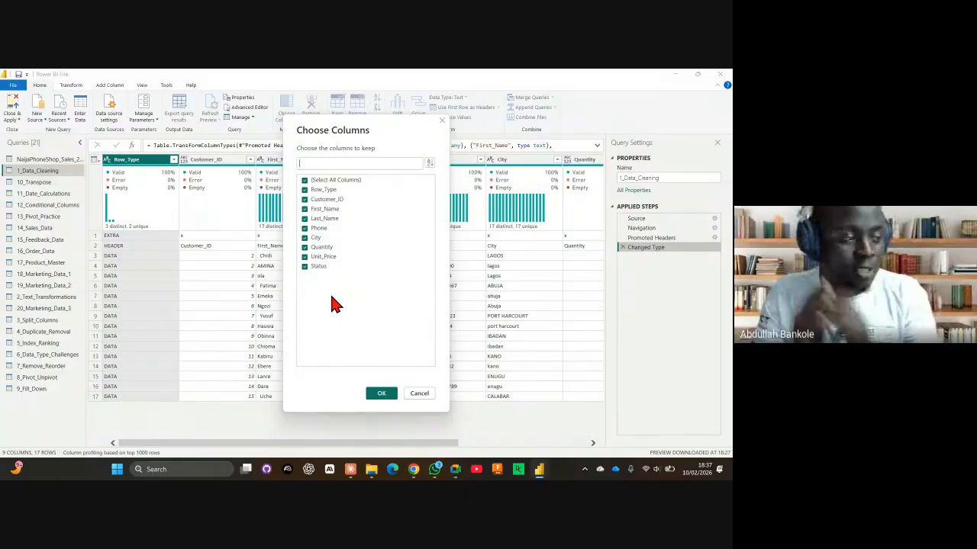
click(305, 190)
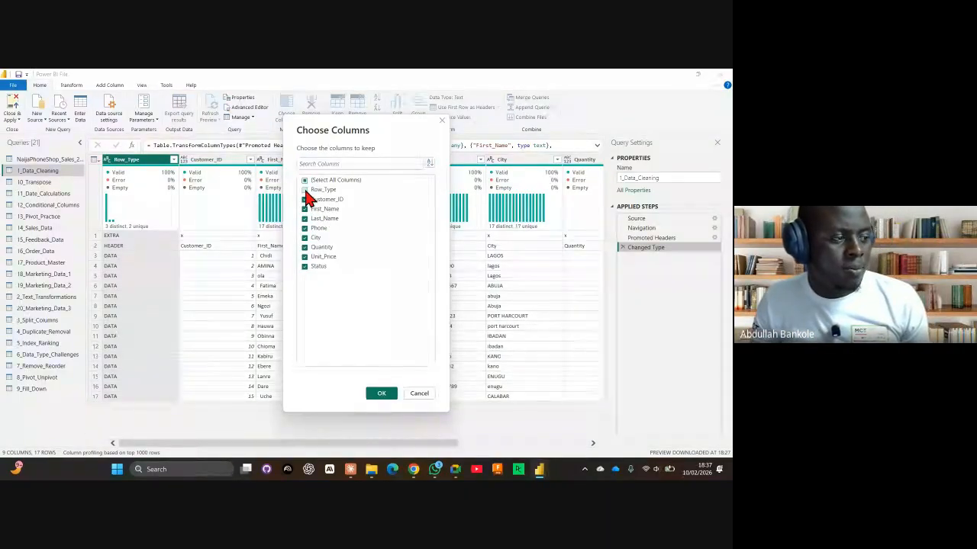
click(379, 404)
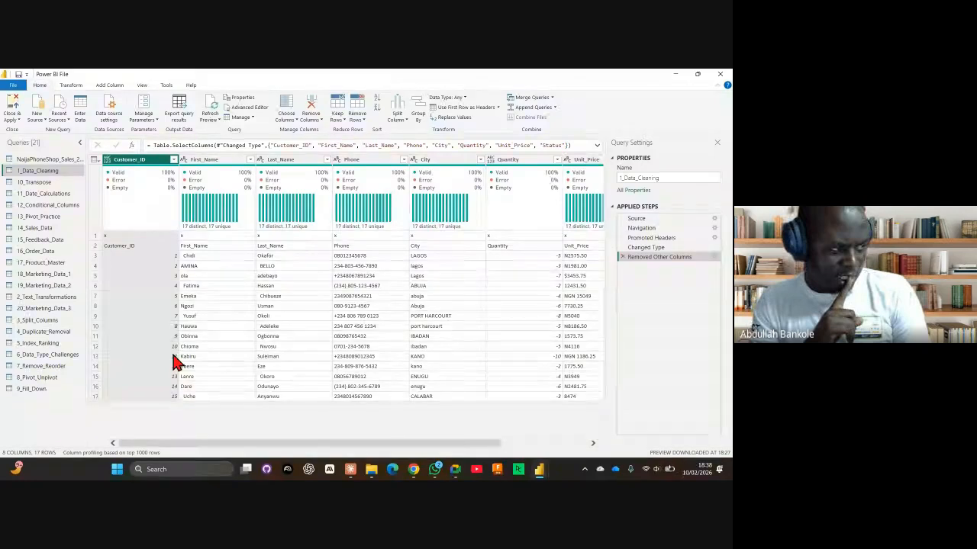
Promote the first row to headers twice so the Customer_ID row supplies the column names
click(133, 246)
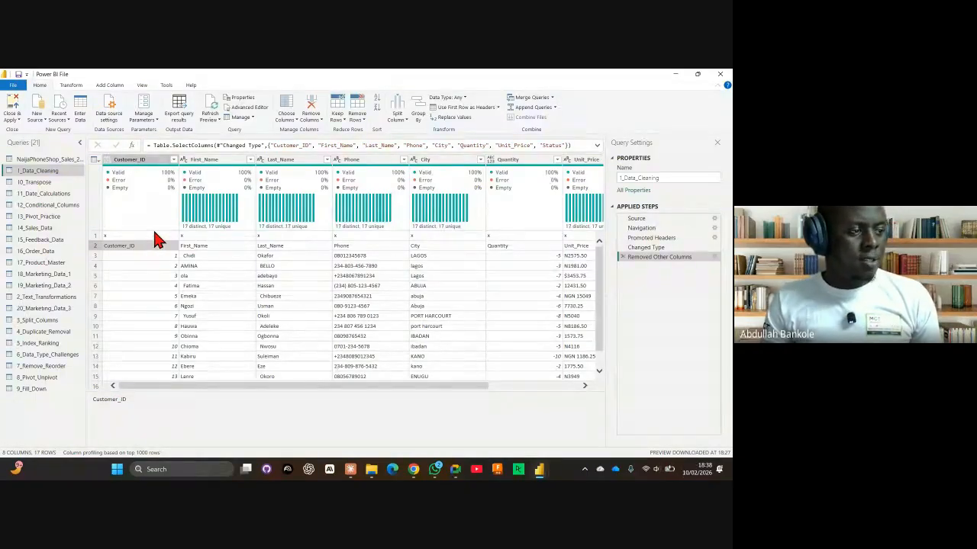
click(479, 108)
click(475, 117)
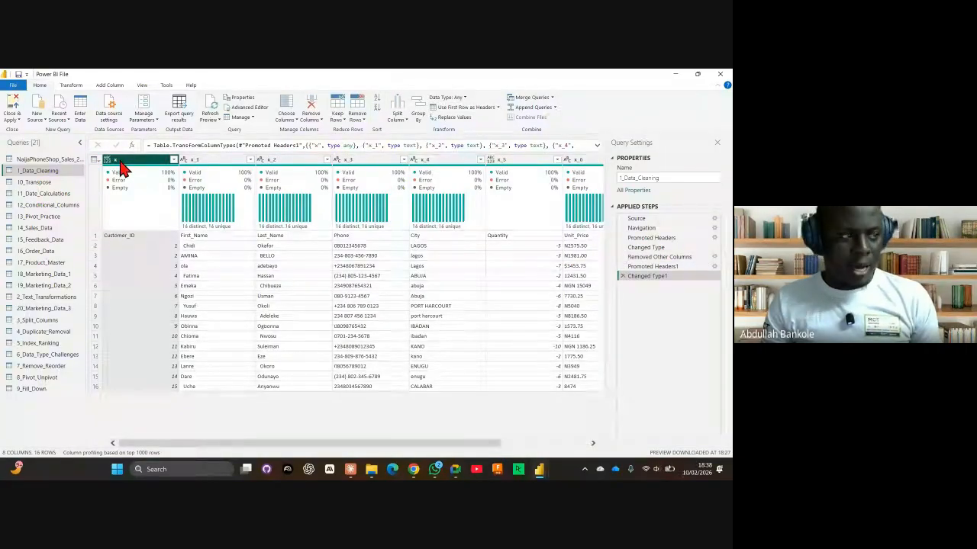
click(466, 107)
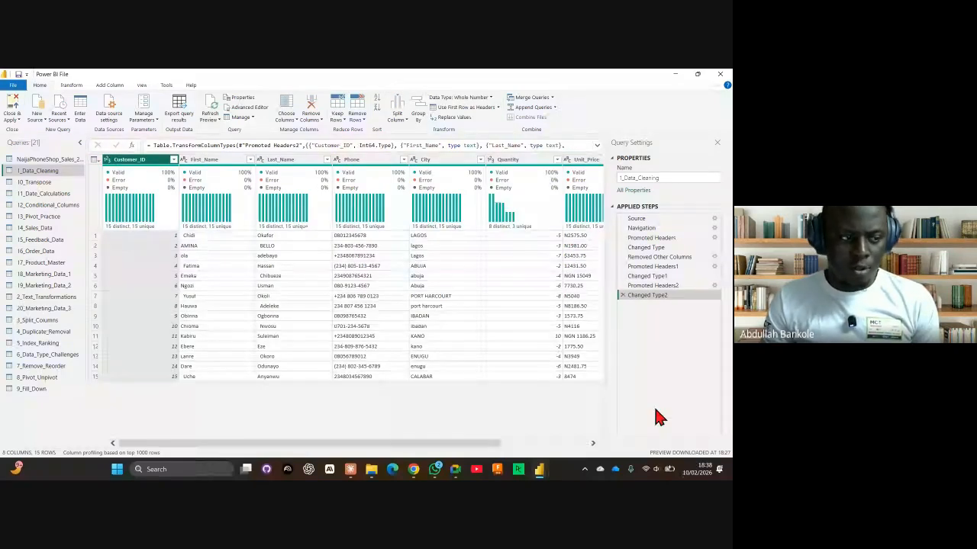
Delete the Changed Type2, Promoted Headers2, Changed Type1 and Promoted Headers1 steps from the query
click(623, 295)
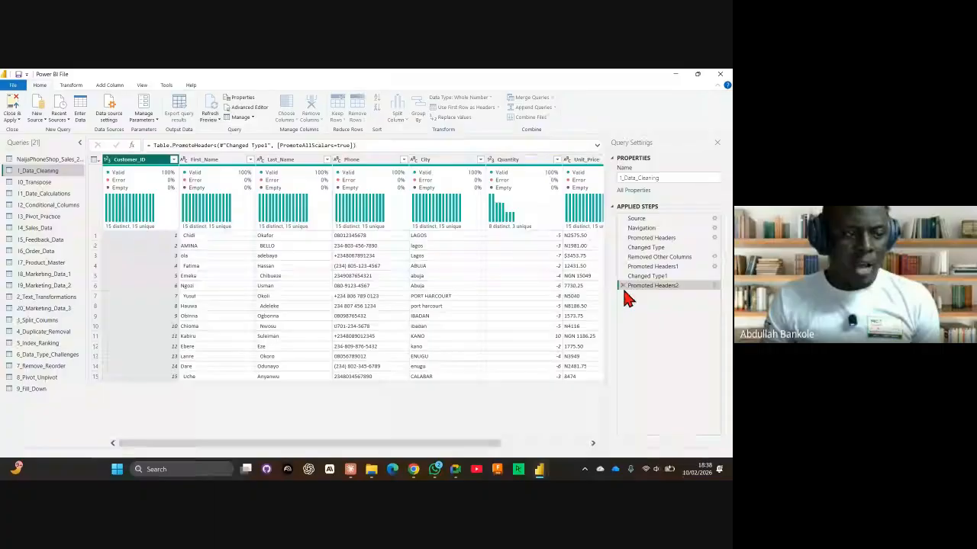
click(621, 287)
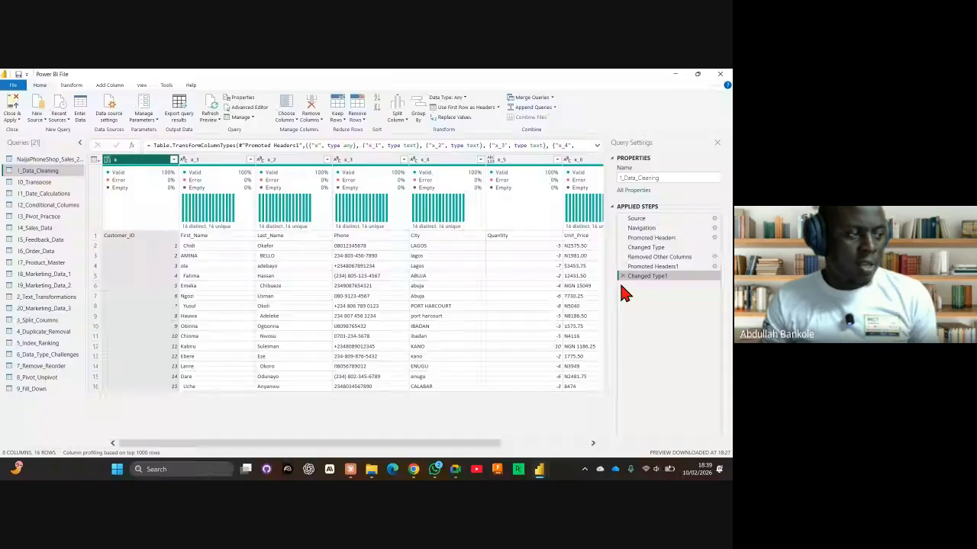
click(623, 276)
click(622, 267)
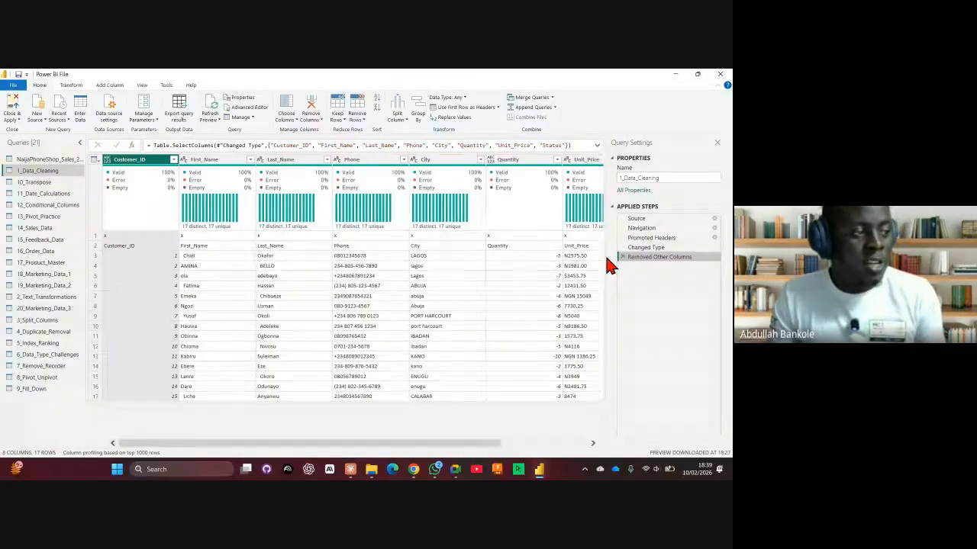
Remove the top 1 row from the 1_Data_Cleaning table
click(354, 125)
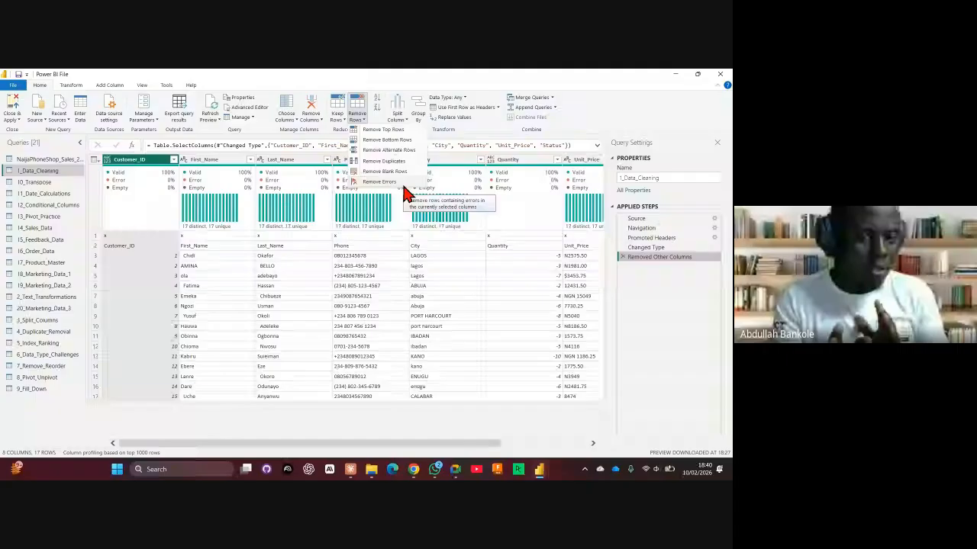
click(393, 129)
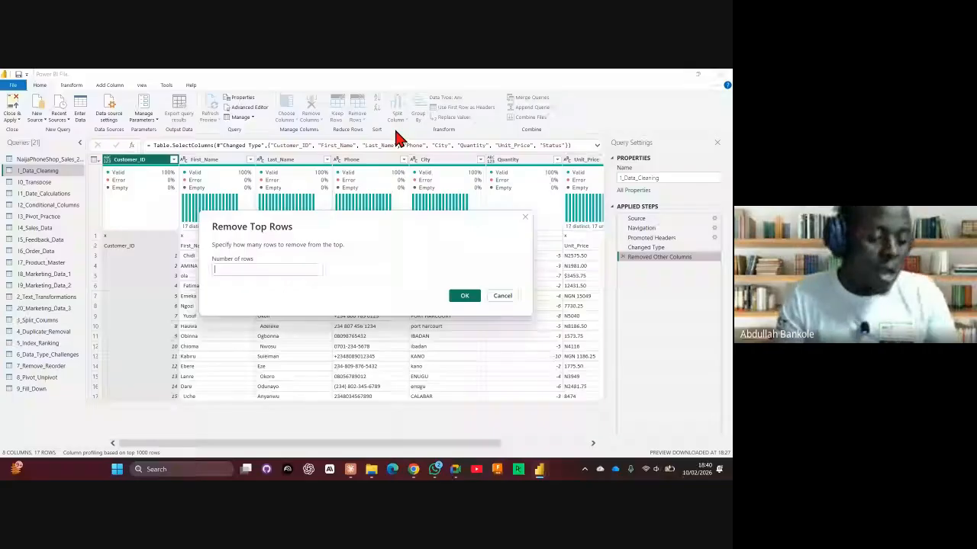
text(1)
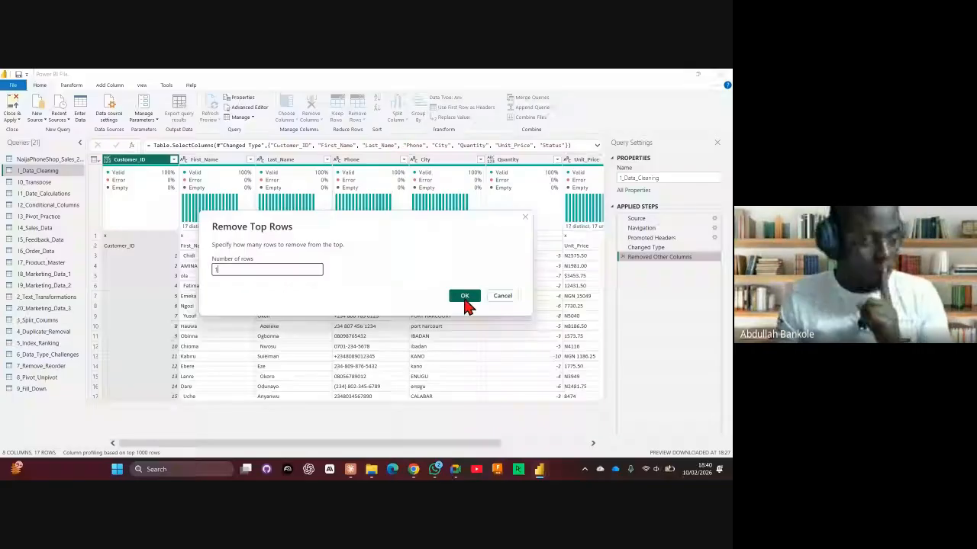
click(465, 297)
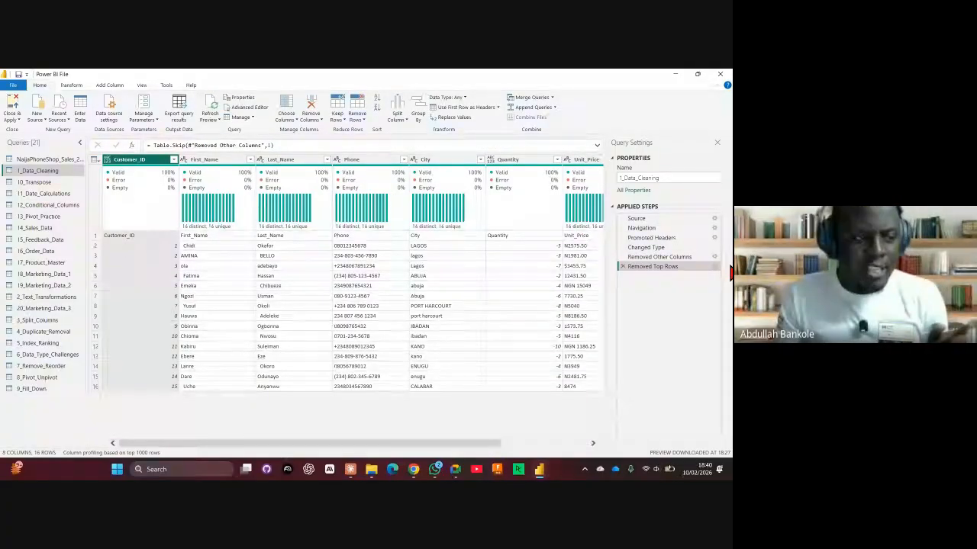
Try a count of 2 in the Removed Top Rows step, and set the number of rows back to 1
click(714, 267)
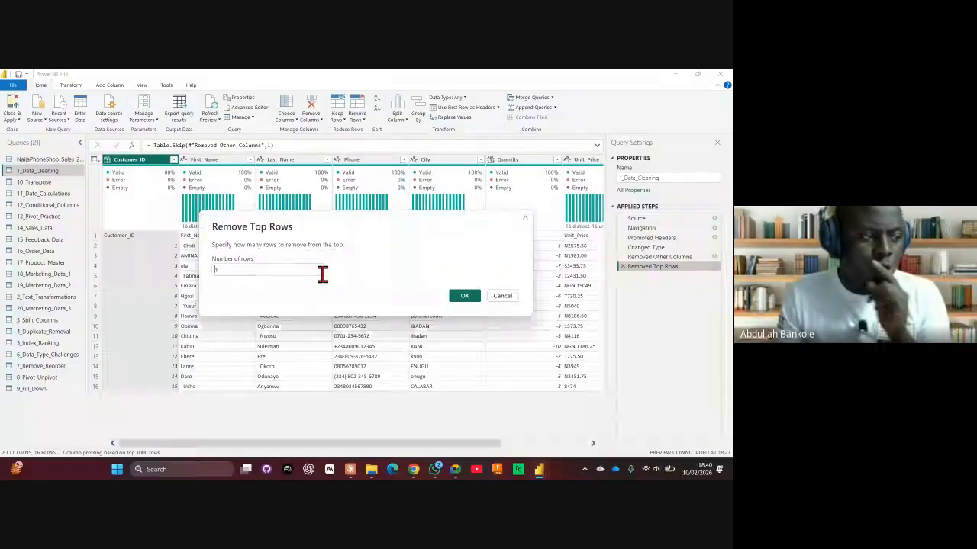
click(311, 267)
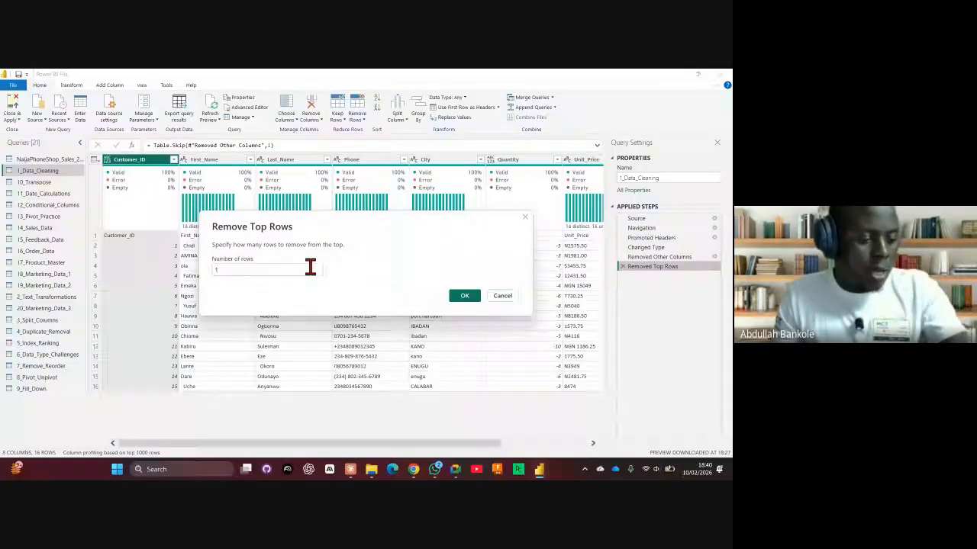
key(BackSpace)
text(2)
key(Return)
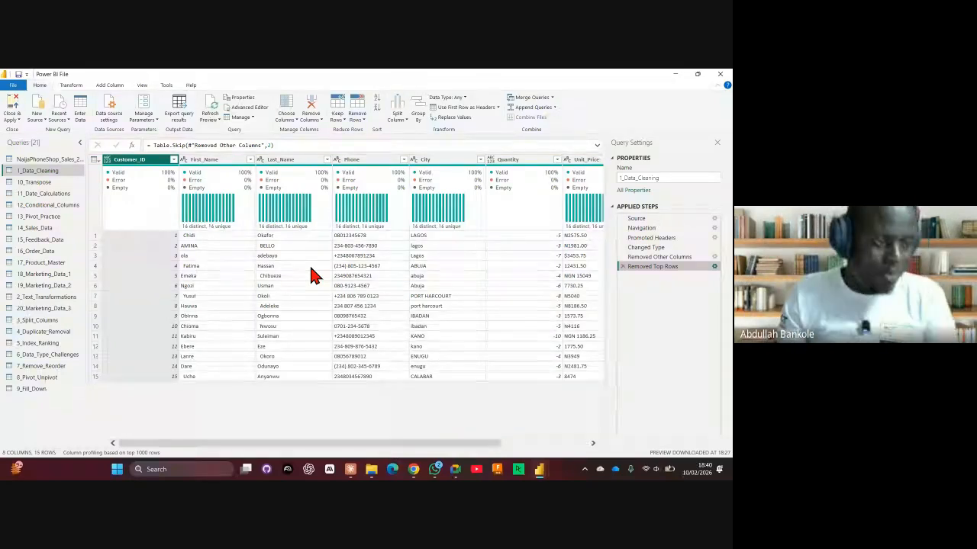
click(713, 267)
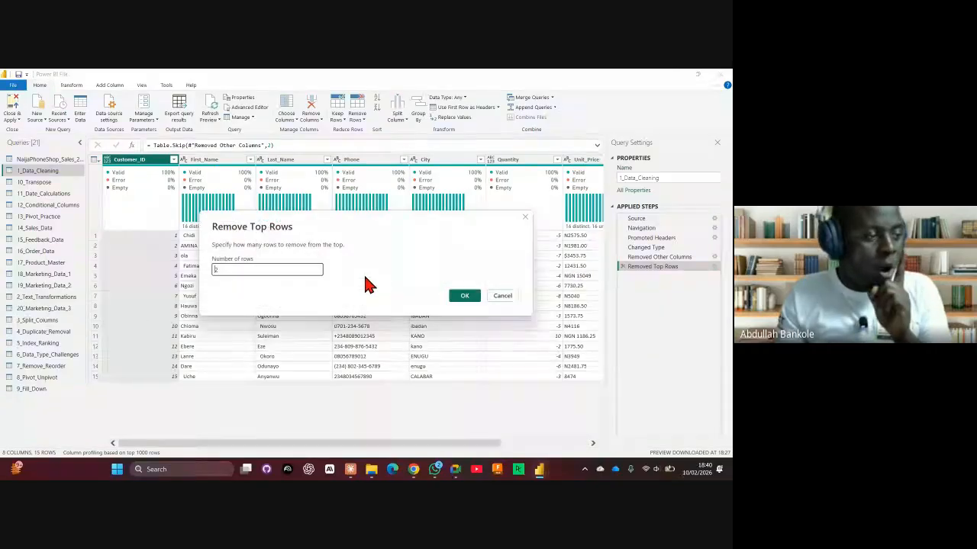
text(1)
key(Return)
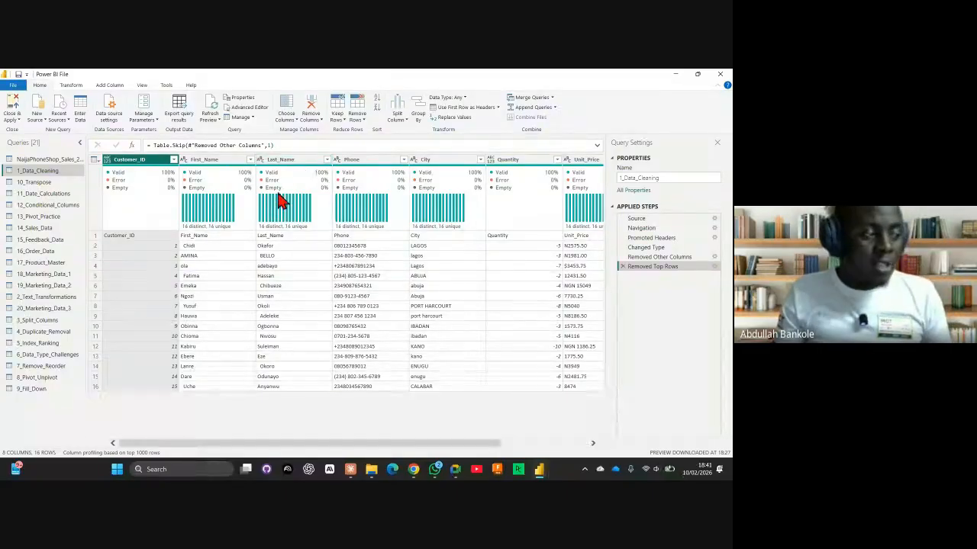
Promote the Customer_ID row to column headers and review the Promoted Headers1 and Changed Type1 steps
click(96, 236)
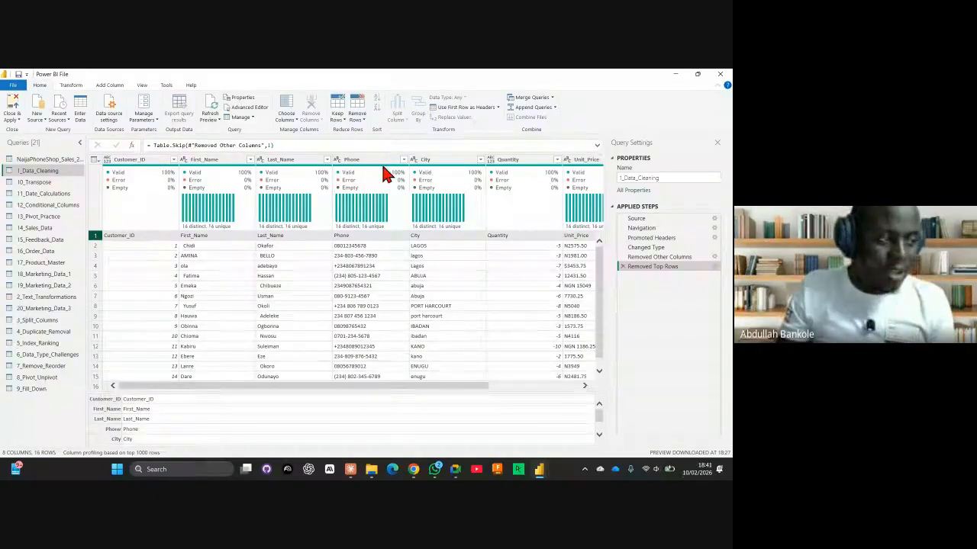
click(458, 115)
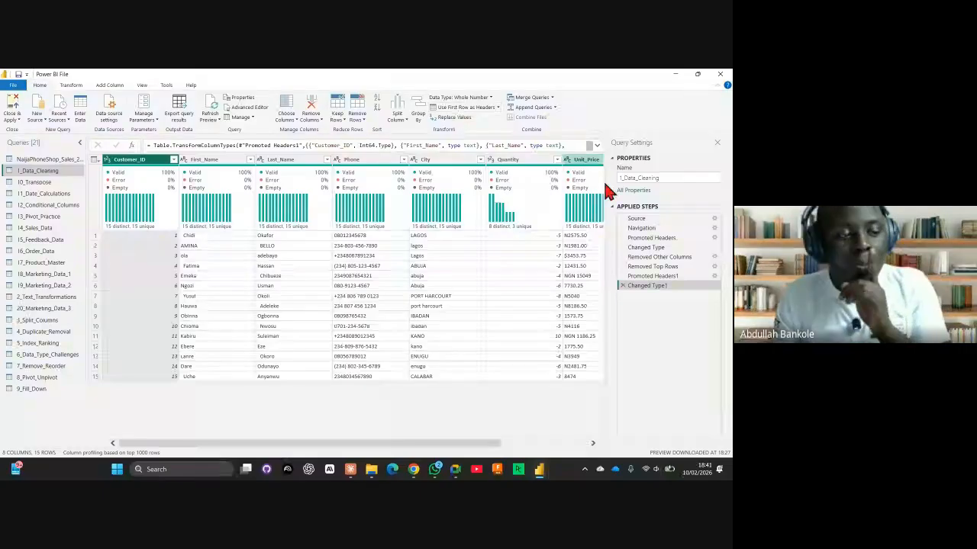
click(672, 277)
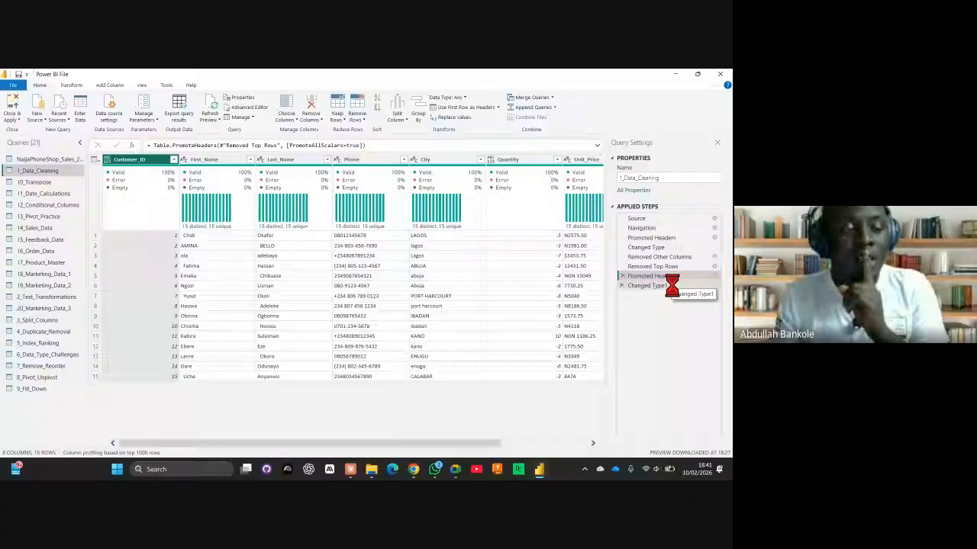
click(672, 286)
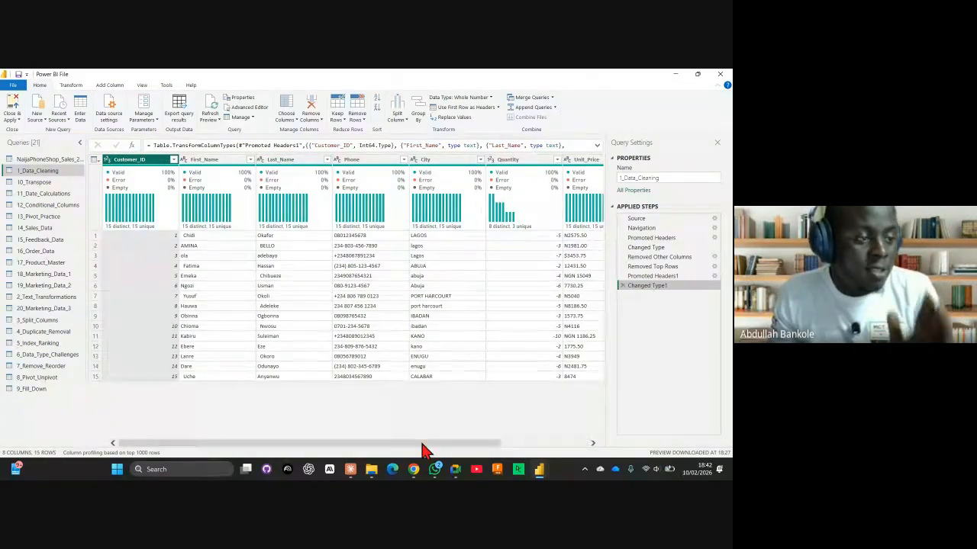
drag(425, 450, 325, 464)
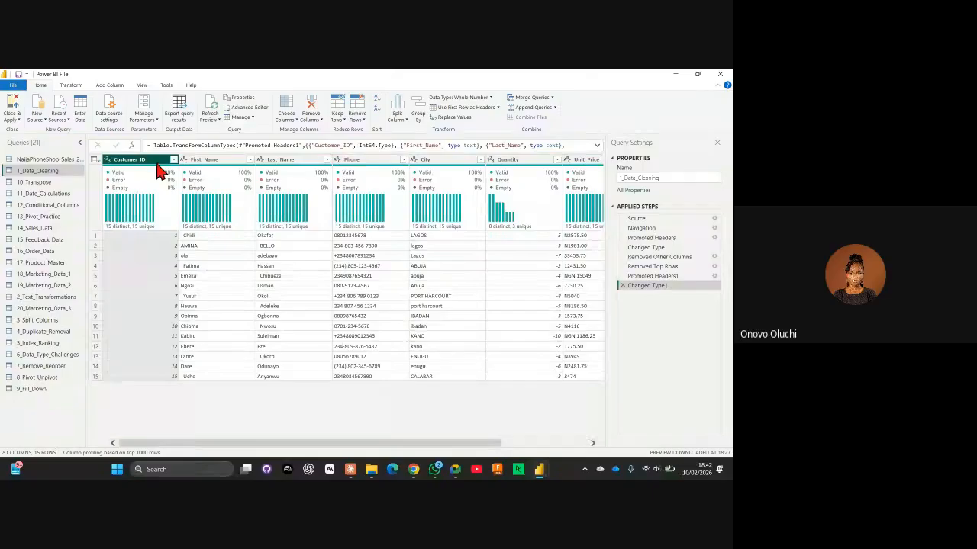
click(204, 160)
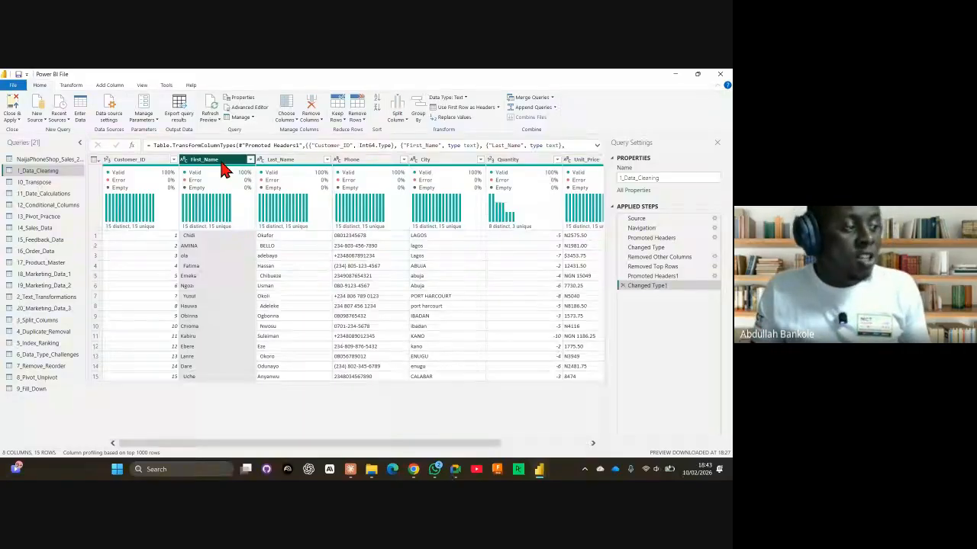
right_click(222, 164)
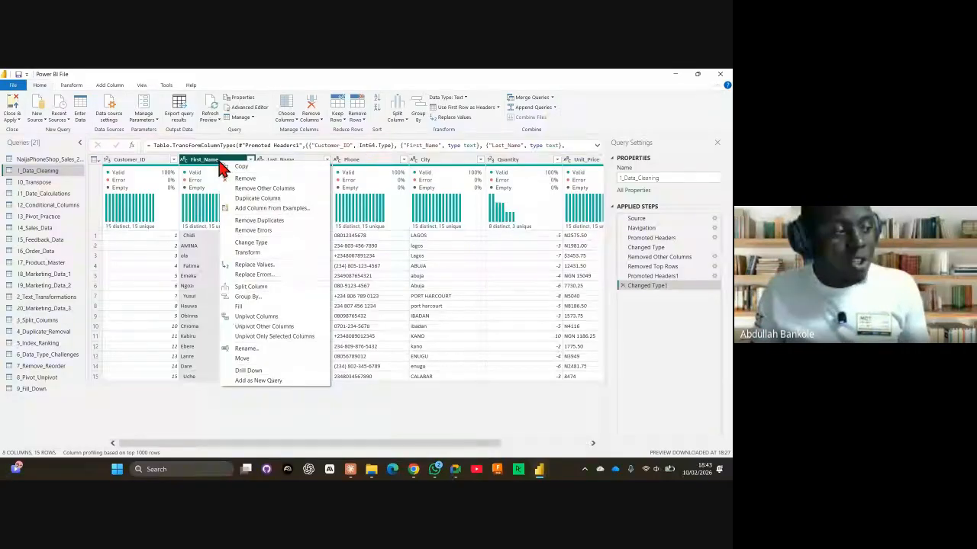
click(213, 164)
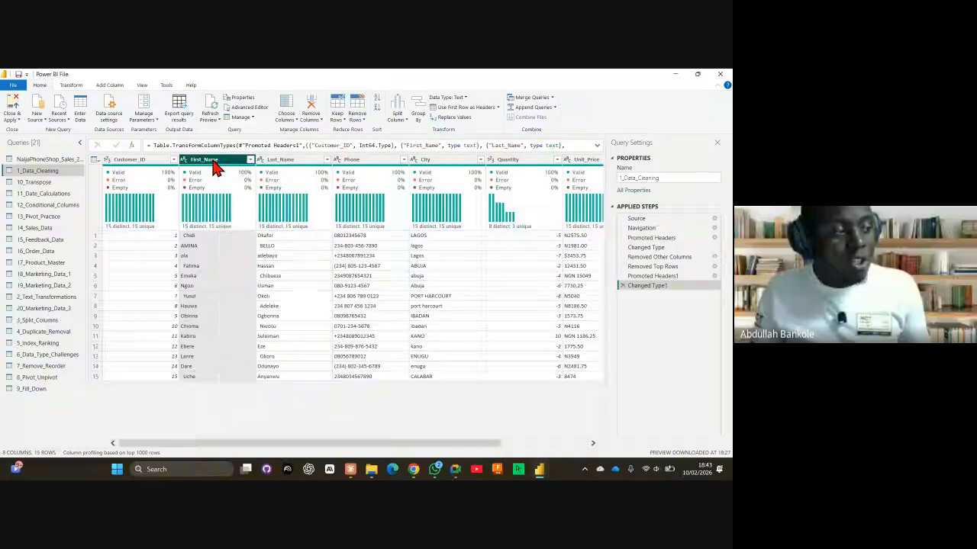
click(186, 161)
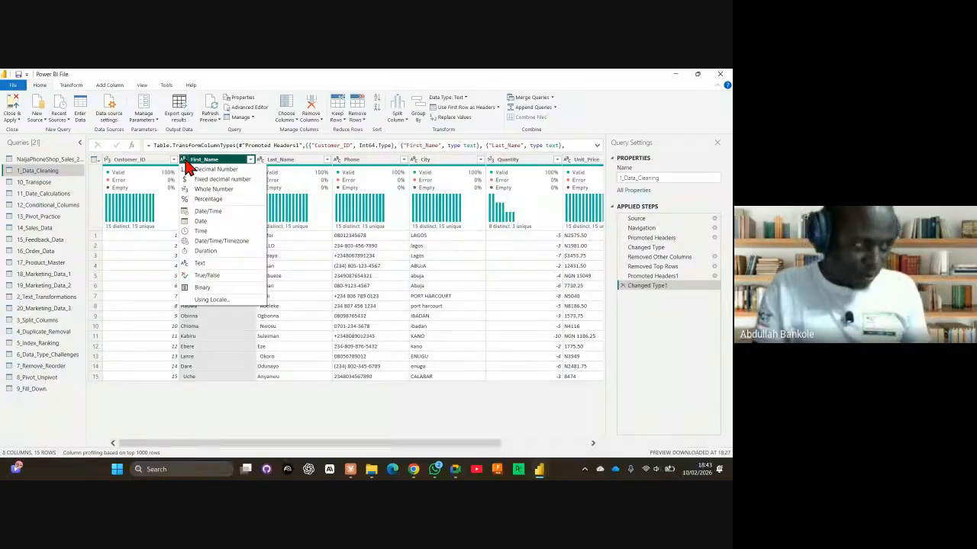
click(254, 159)
click(250, 160)
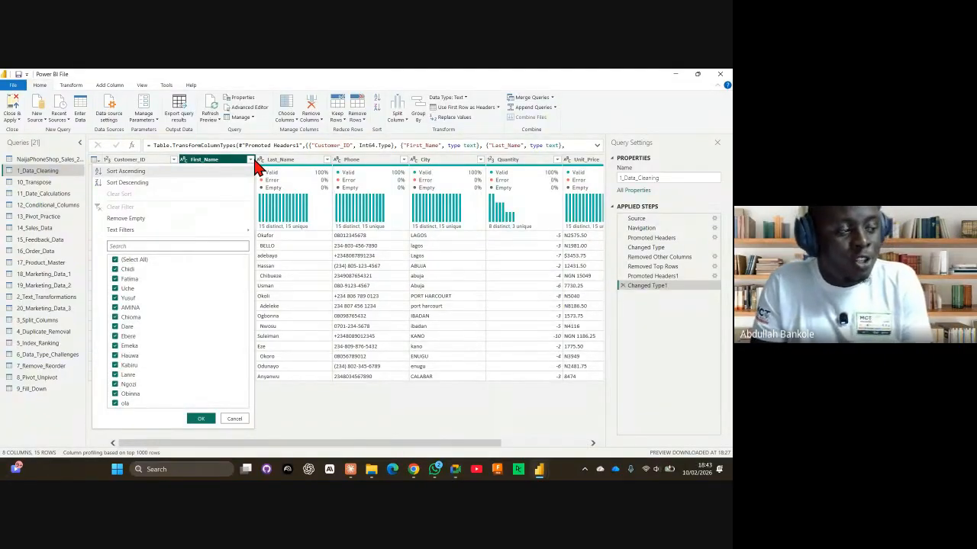
click(206, 166)
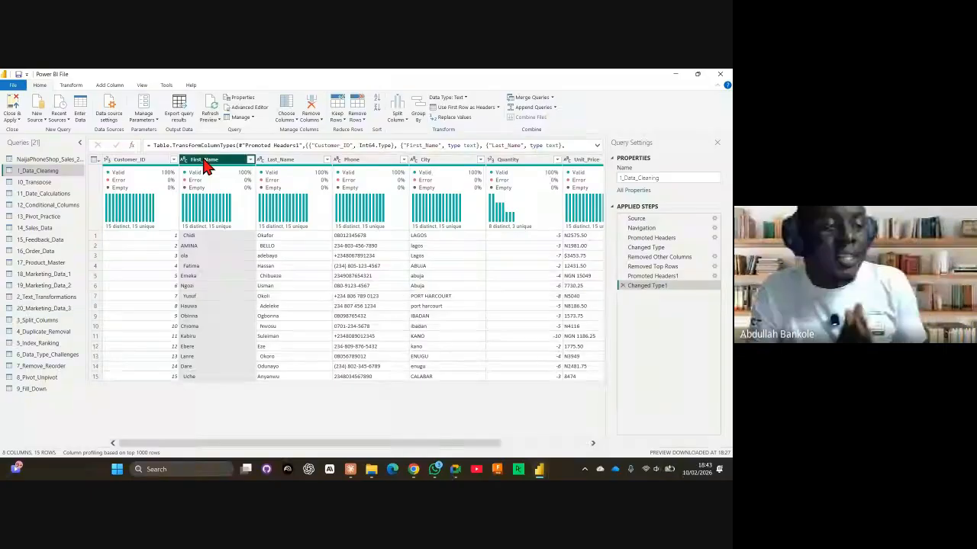
right_click(206, 167)
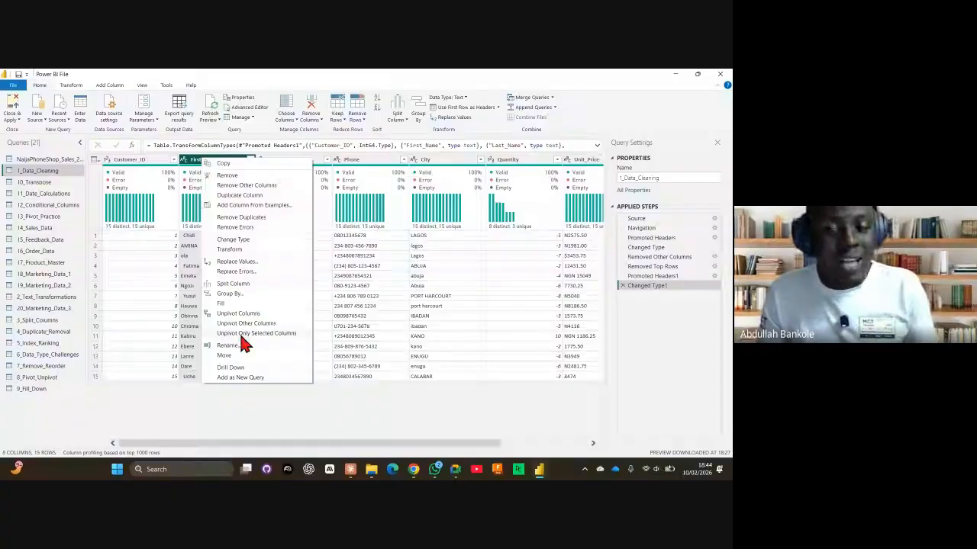
click(235, 401)
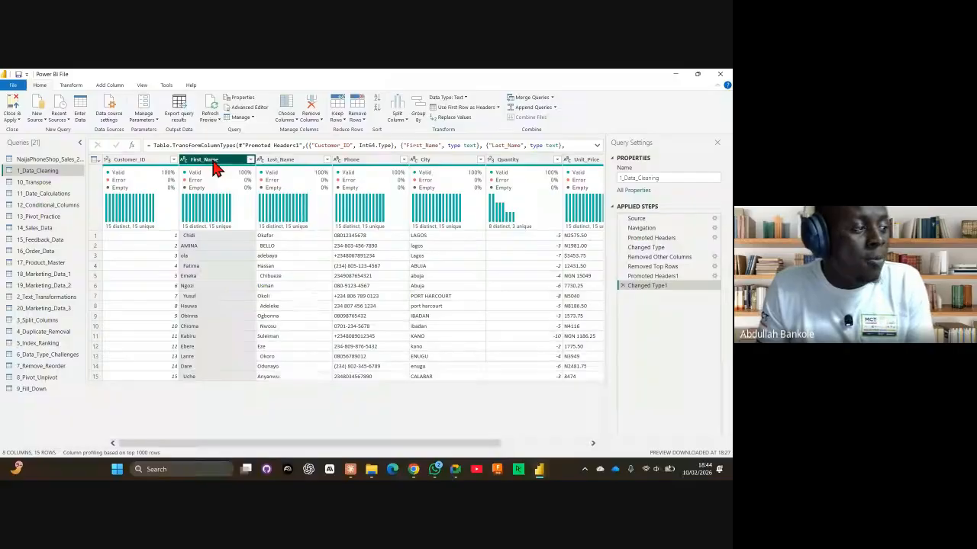
Capitalize each word in the First_Name column and trim its leading and trailing spaces
click(71, 85)
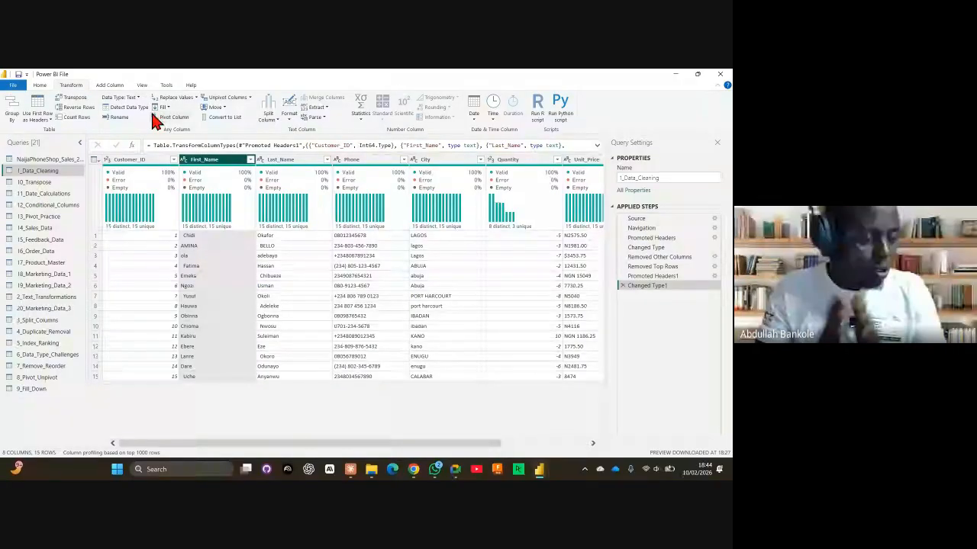
right_click(223, 160)
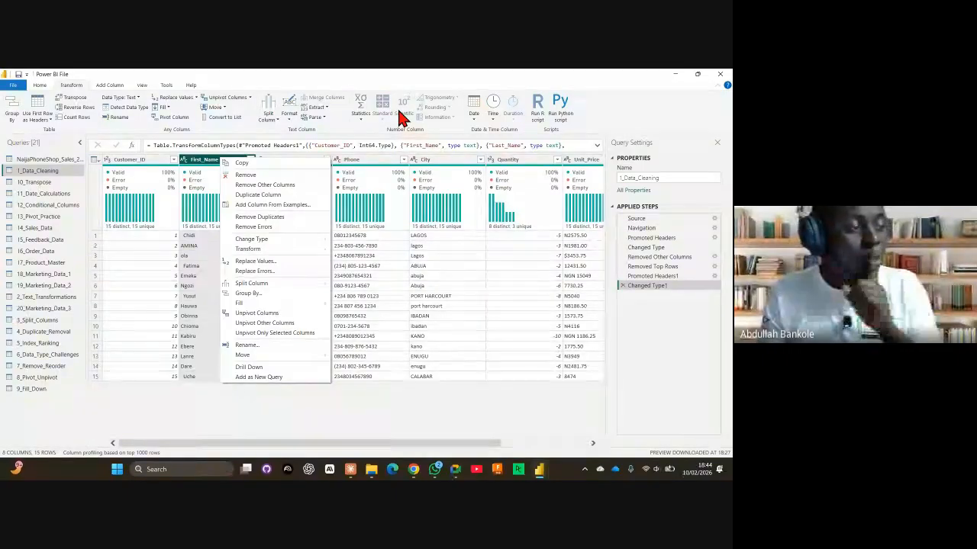
mouse_move(264, 249)
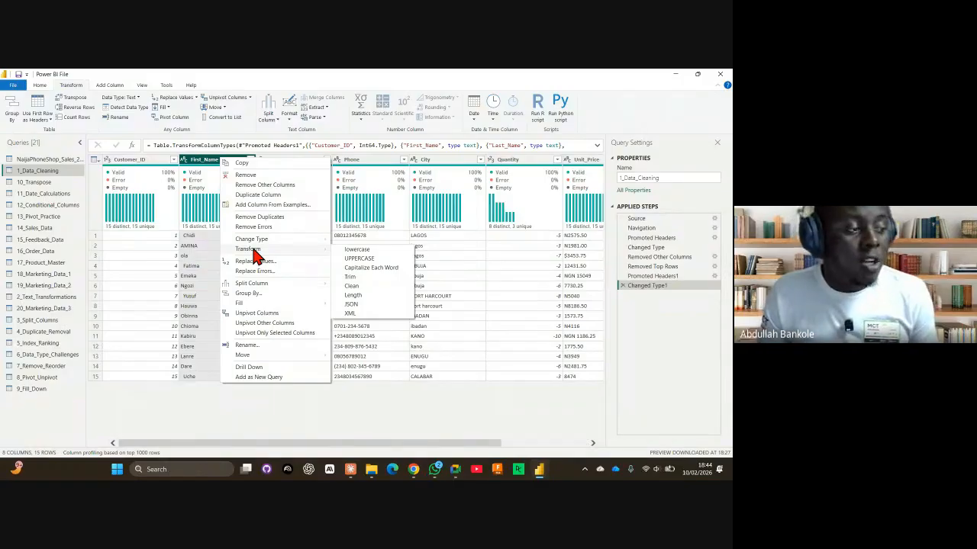
click(363, 269)
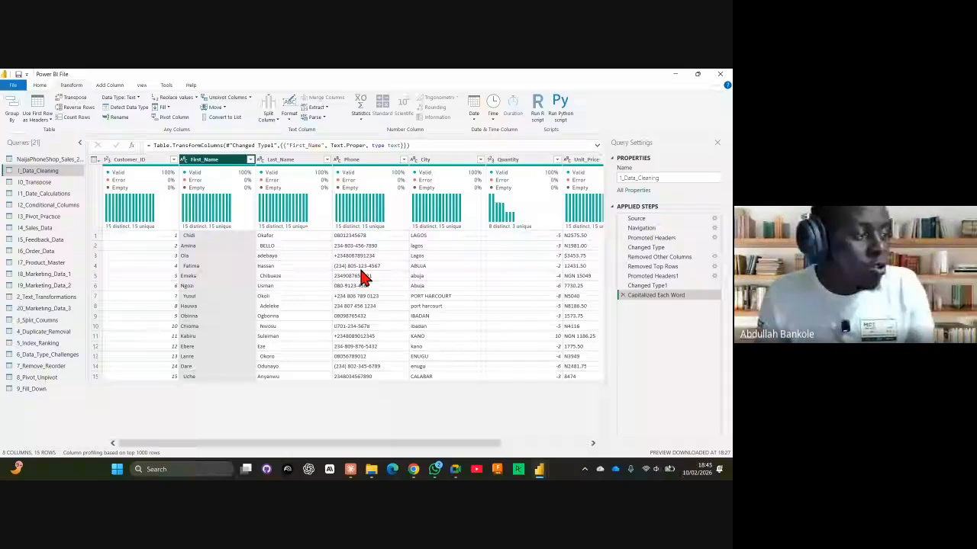
right_click(213, 163)
mouse_move(238, 251)
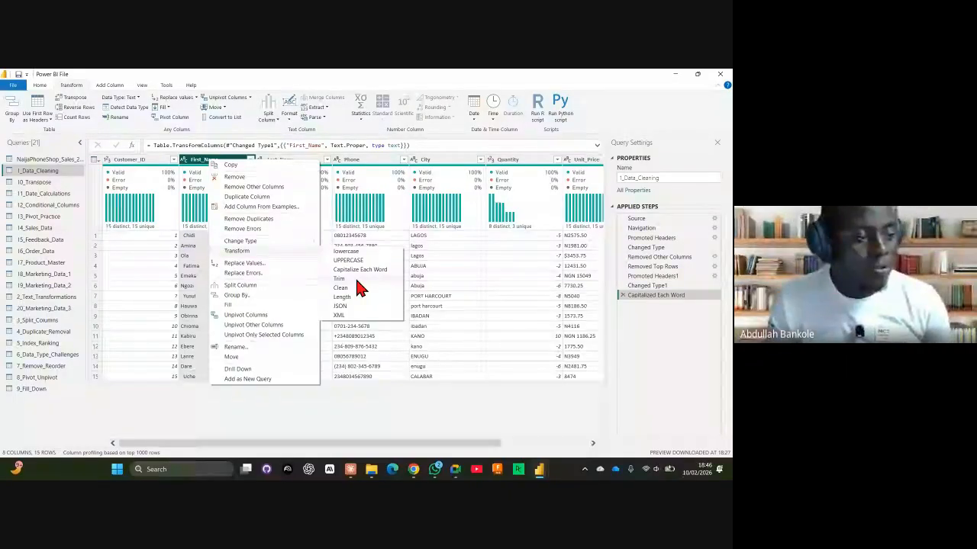
click(357, 287)
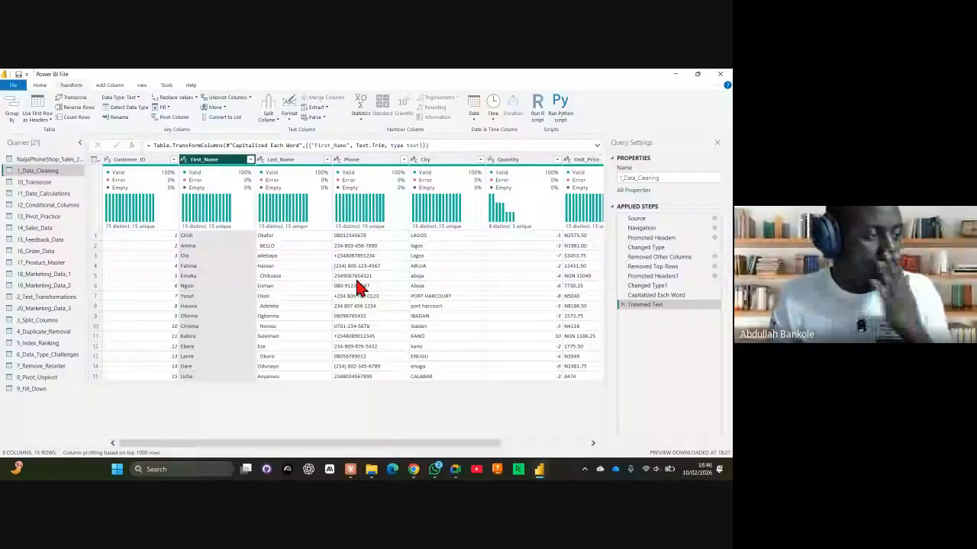
Capitalize each word in the Last_Name column
click(288, 161)
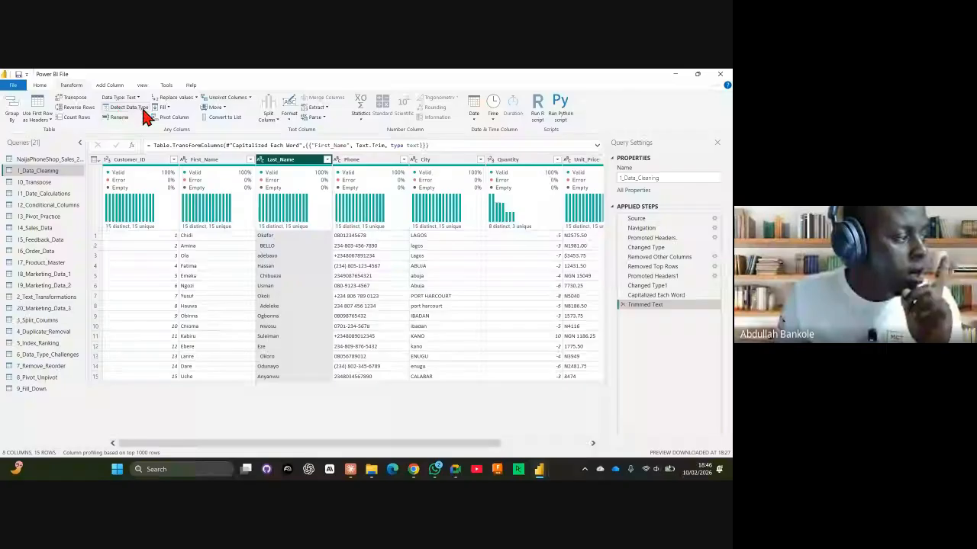
click(296, 120)
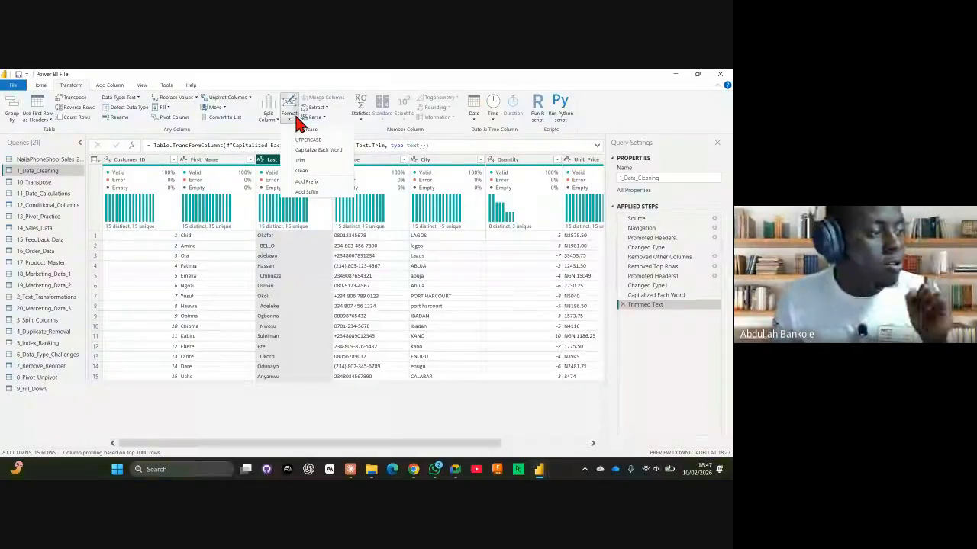
click(320, 150)
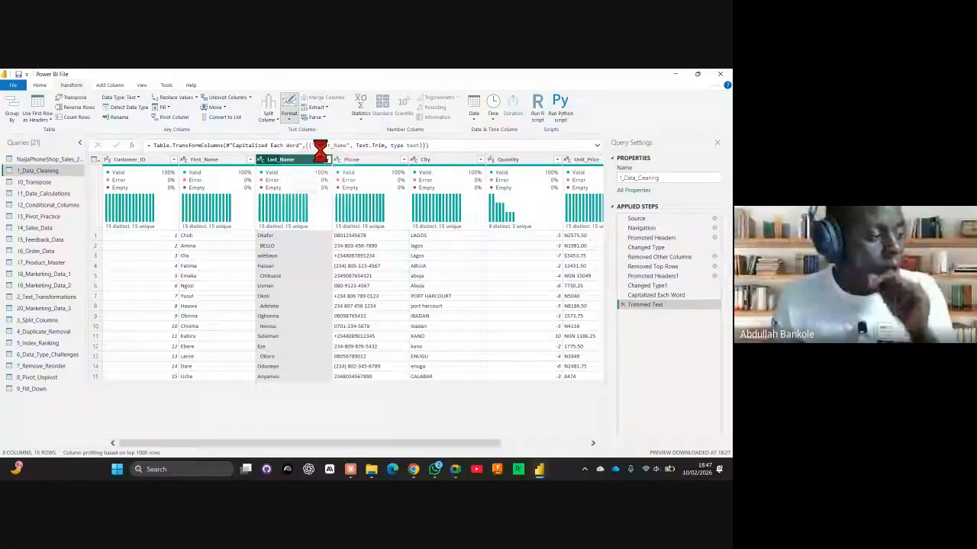
Try trimming the Last_Name column, delete the resulting applied step, and inspect the second and third Last_Name values for leading spaces
click(290, 116)
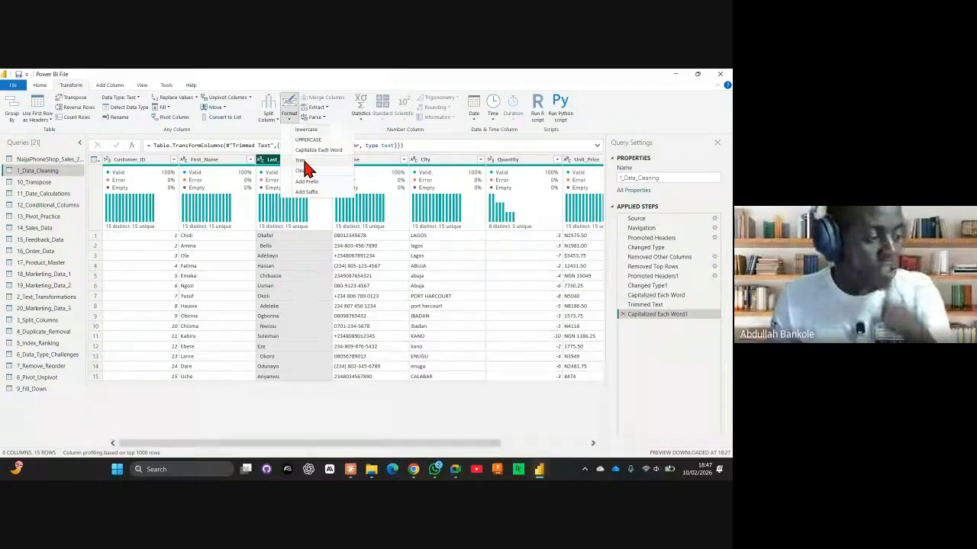
click(304, 161)
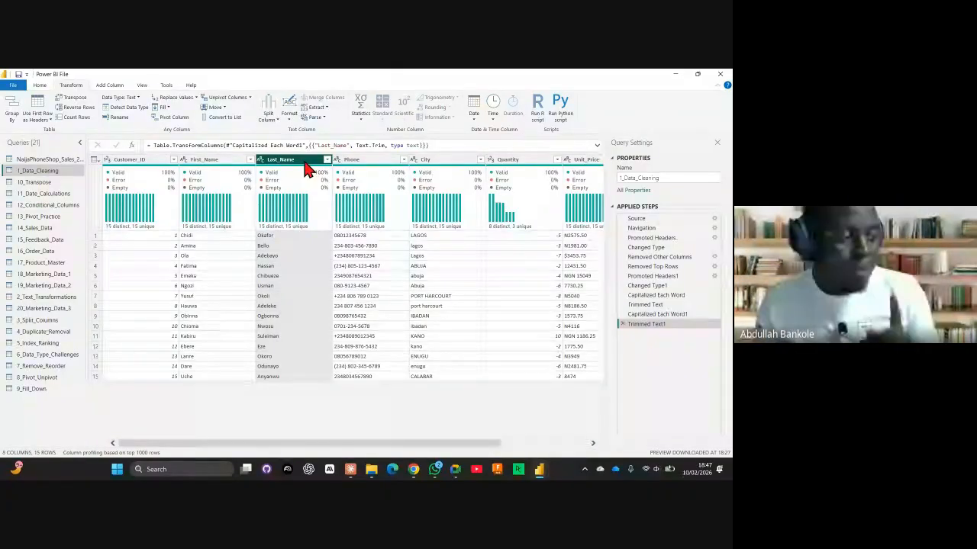
click(623, 324)
click(272, 248)
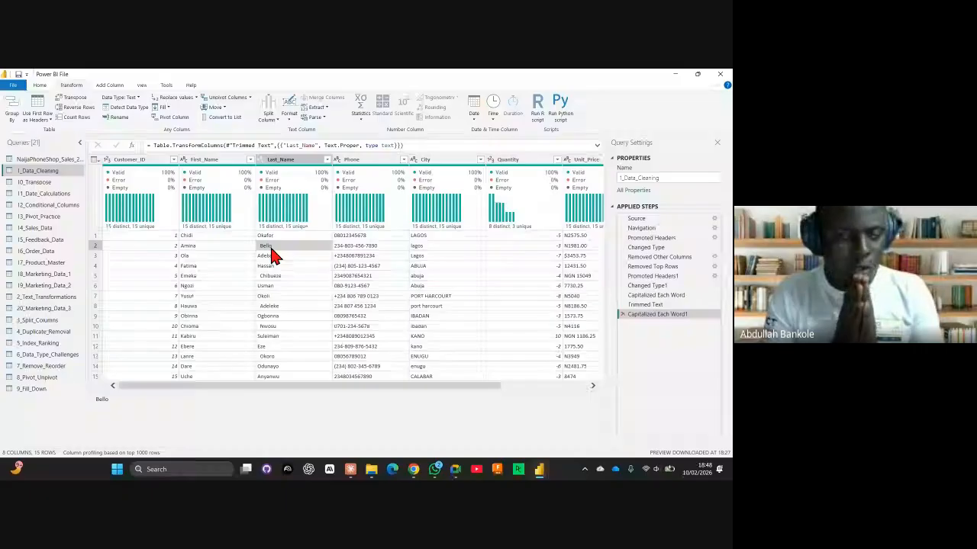
click(281, 256)
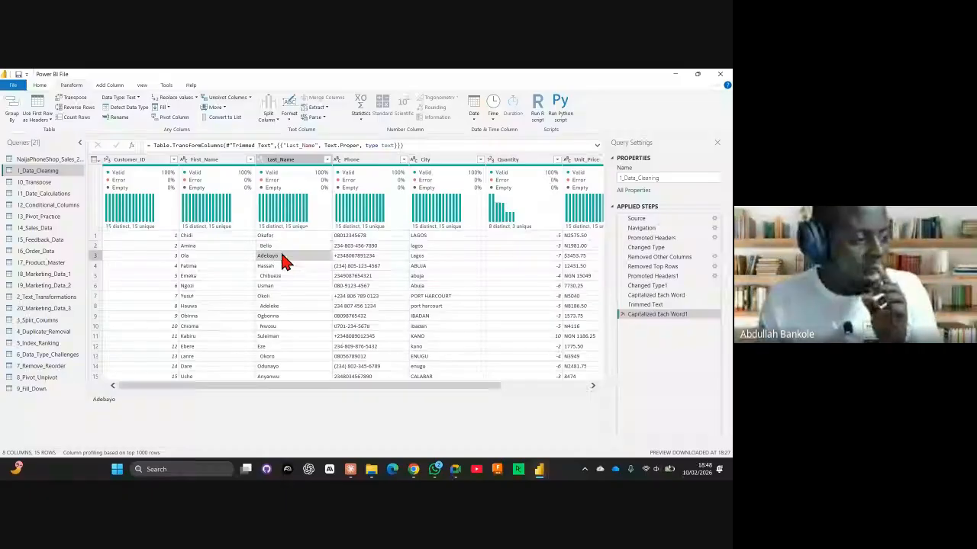
Inspect the third and fourth Last_Name values for leading or trailing spaces
drag(152, 412, 82, 412)
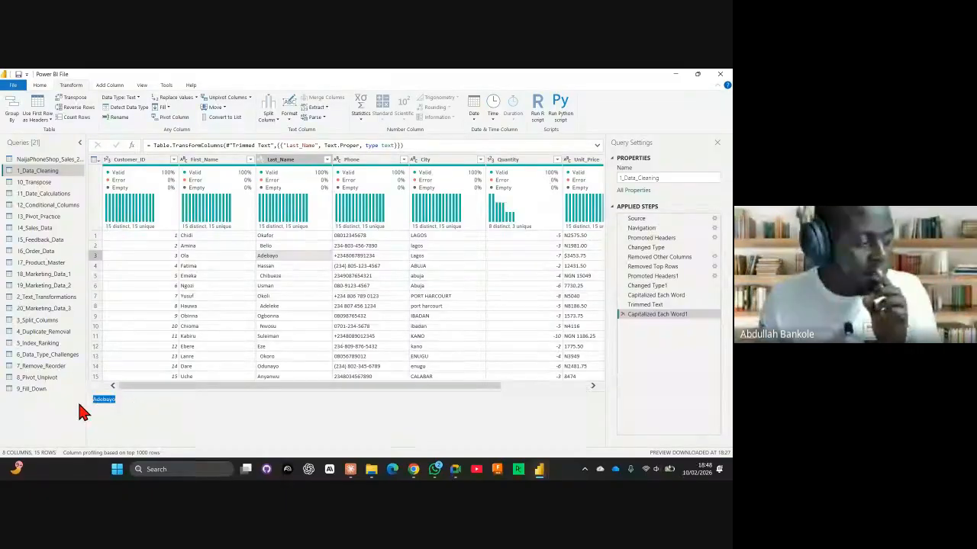
click(293, 257)
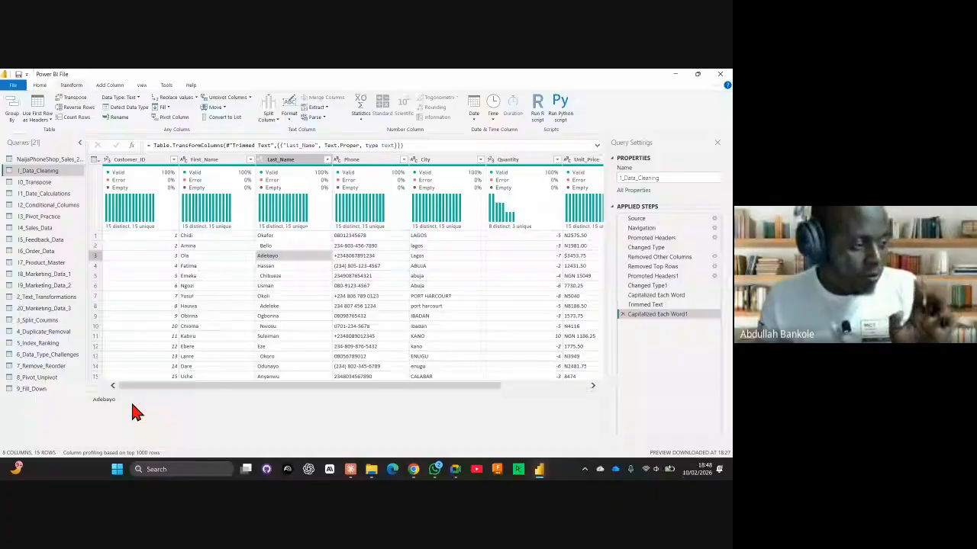
drag(132, 405, 53, 404)
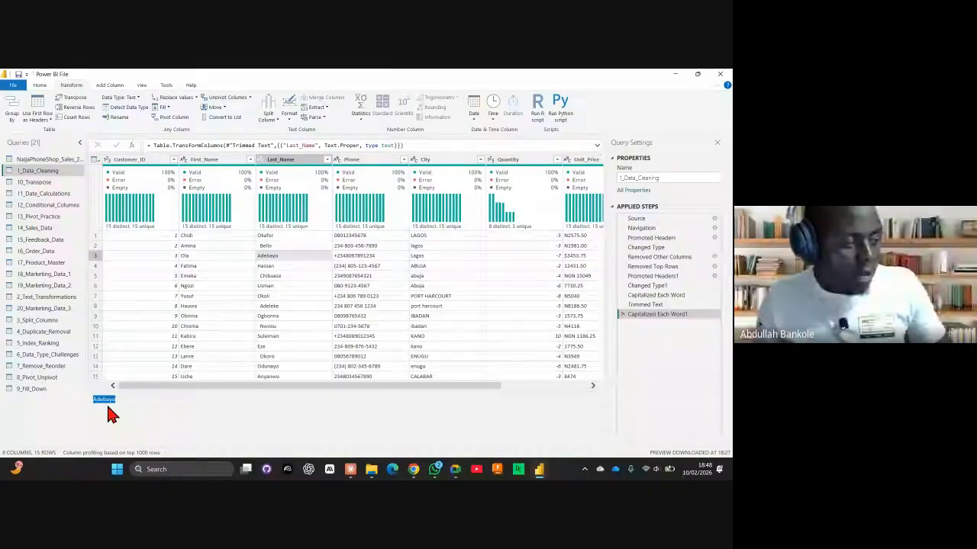
click(294, 266)
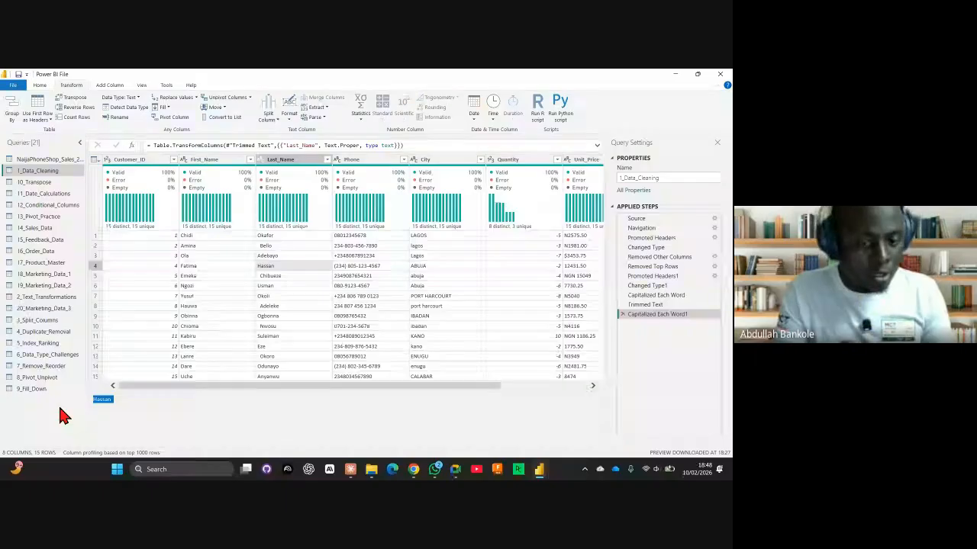
Trim the leading and trailing spaces in the Last_Name column
click(278, 161)
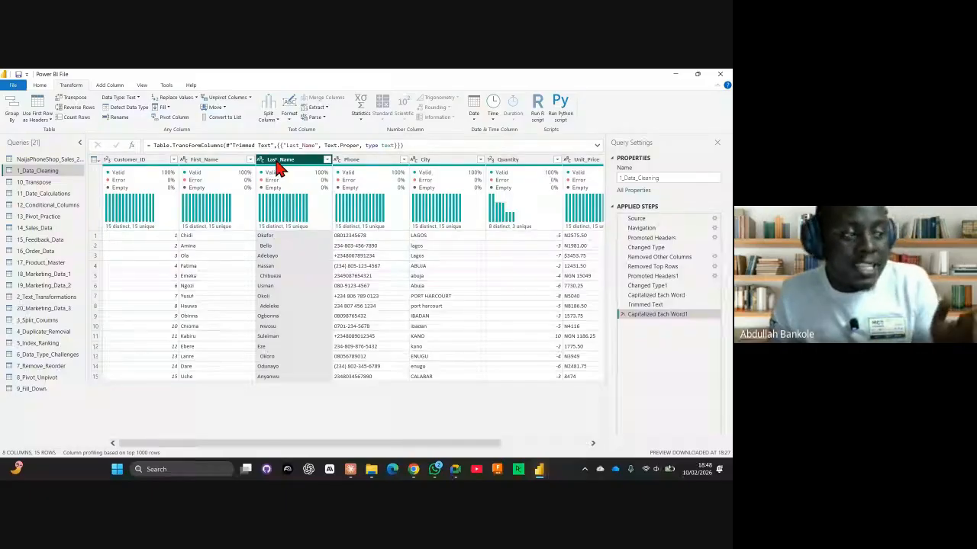
right_click(278, 168)
mouse_move(326, 250)
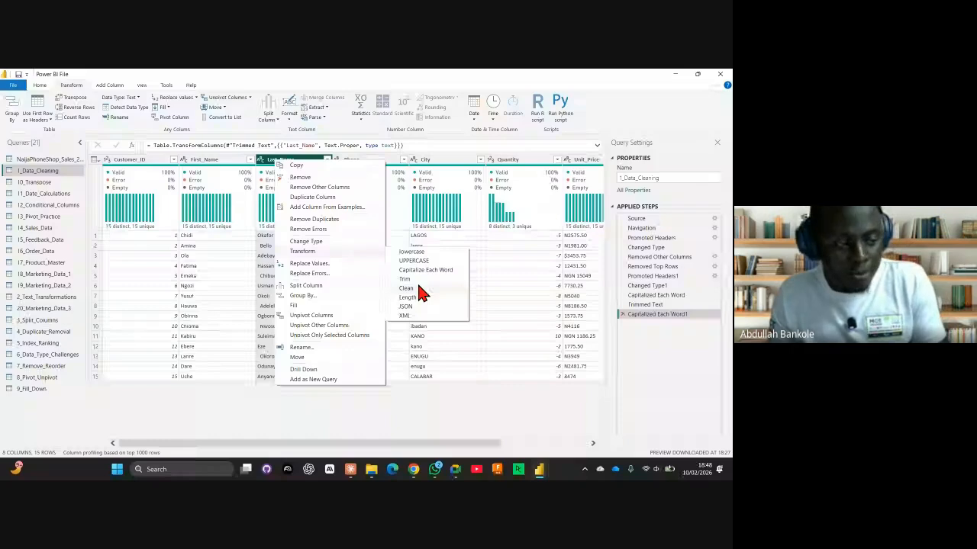
click(70, 90)
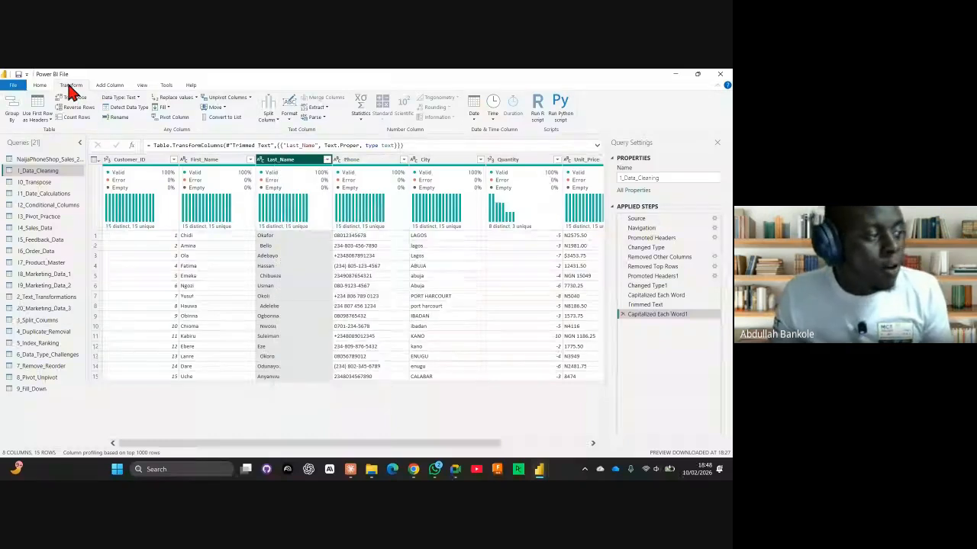
click(289, 120)
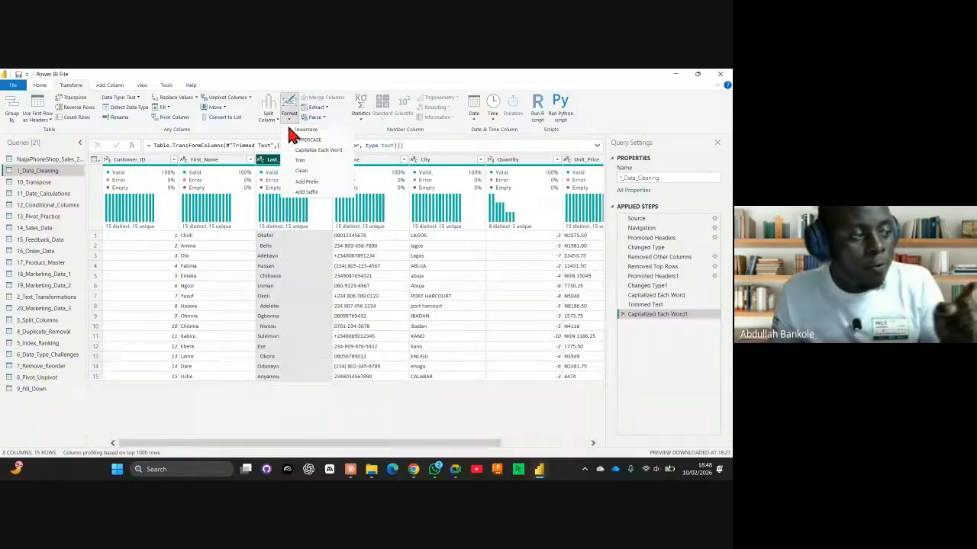
click(301, 167)
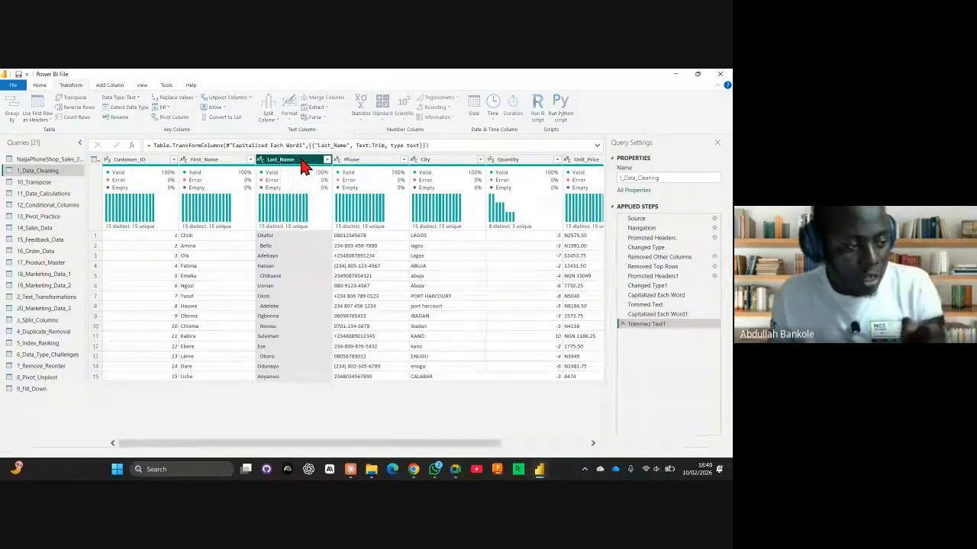
Check the fourth and second Last_Name values for leftover spaces after the trim
click(293, 266)
drag(127, 419, 23, 420)
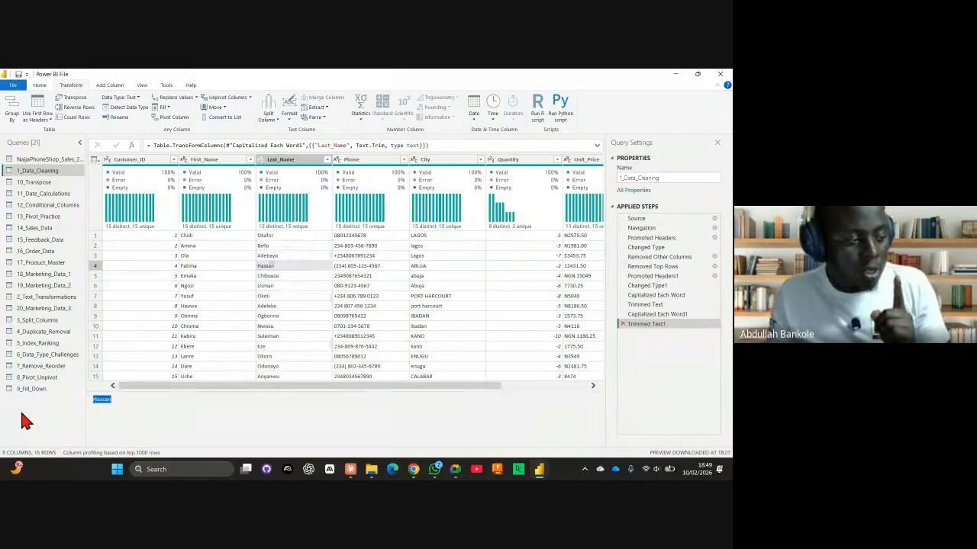
key(Up)
key(Up)
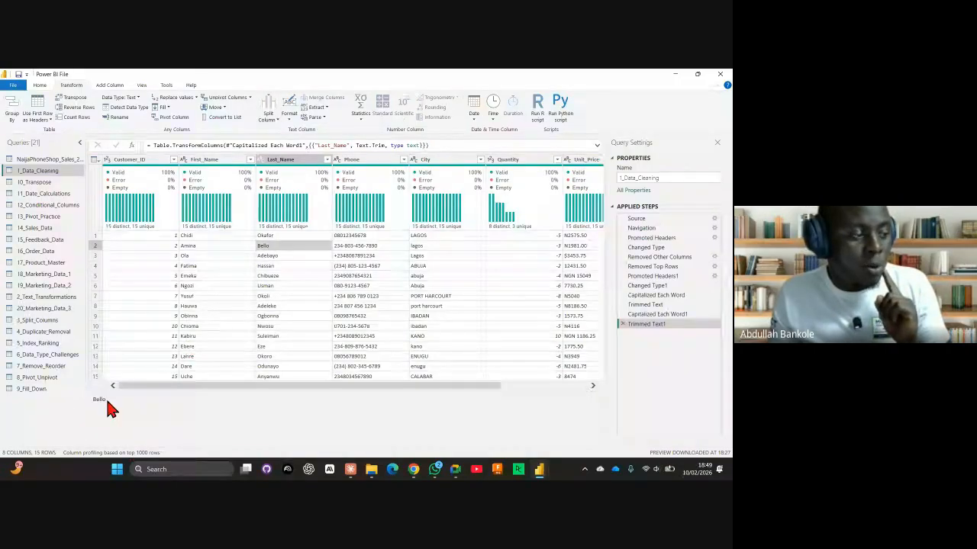
drag(107, 410, 62, 417)
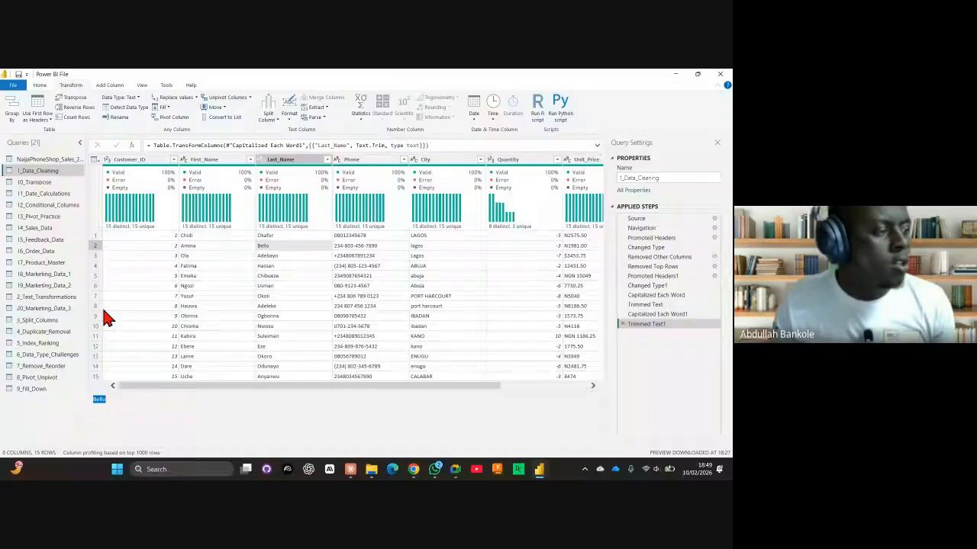
click(285, 163)
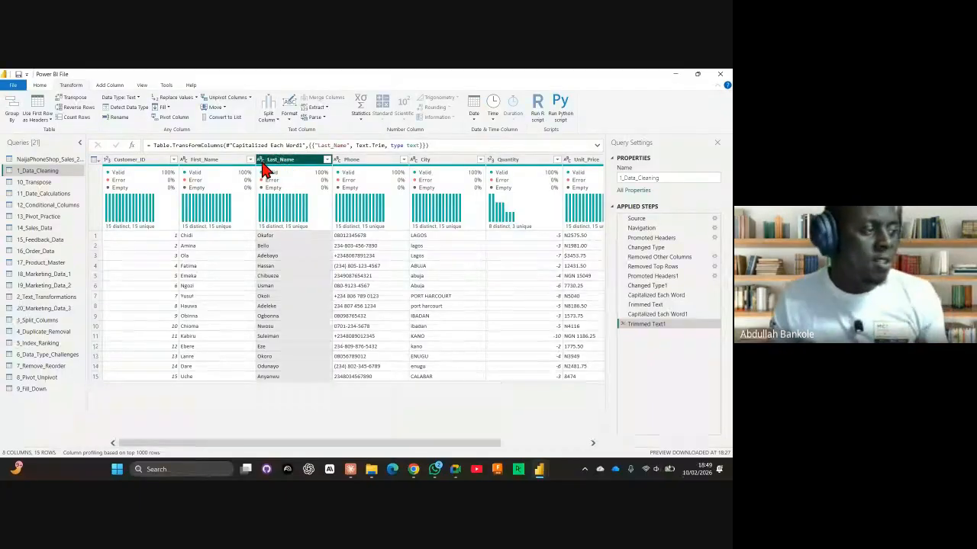
click(364, 159)
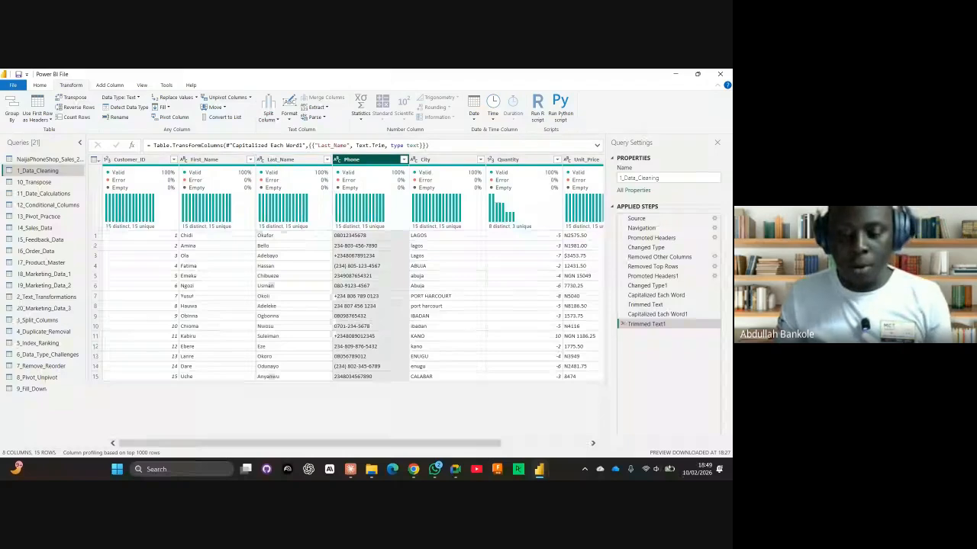
key(alt+Tab)
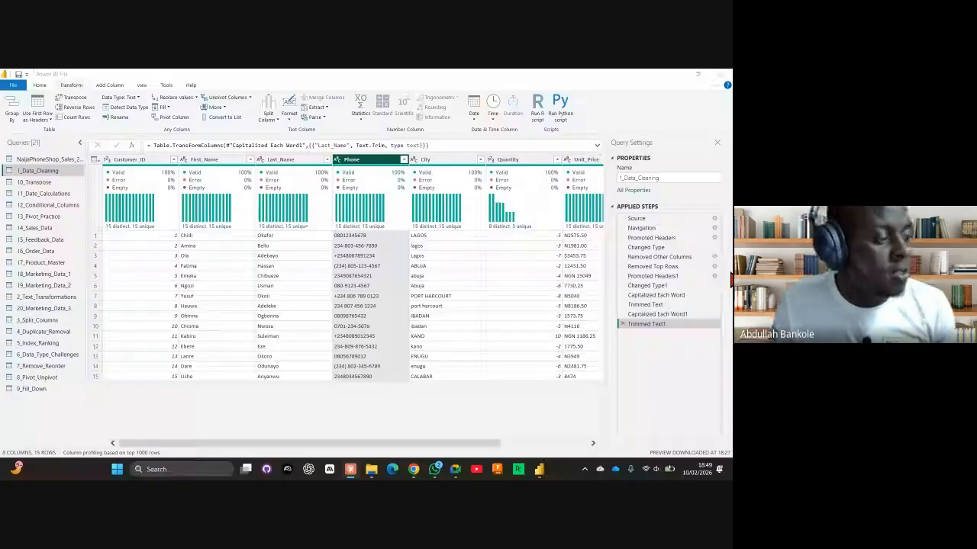
Review the distinct values of the City column and capitalize each word in it
click(459, 190)
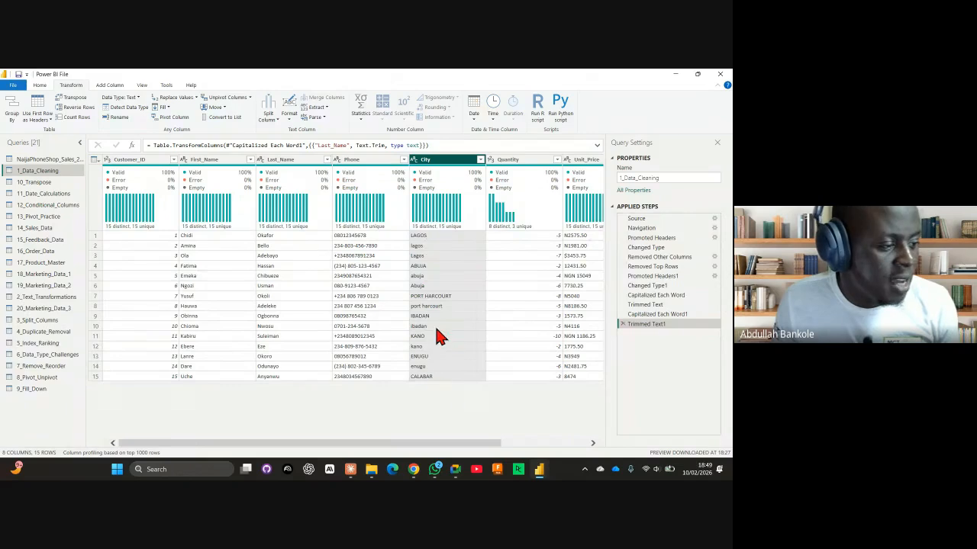
mouse_move(437, 219)
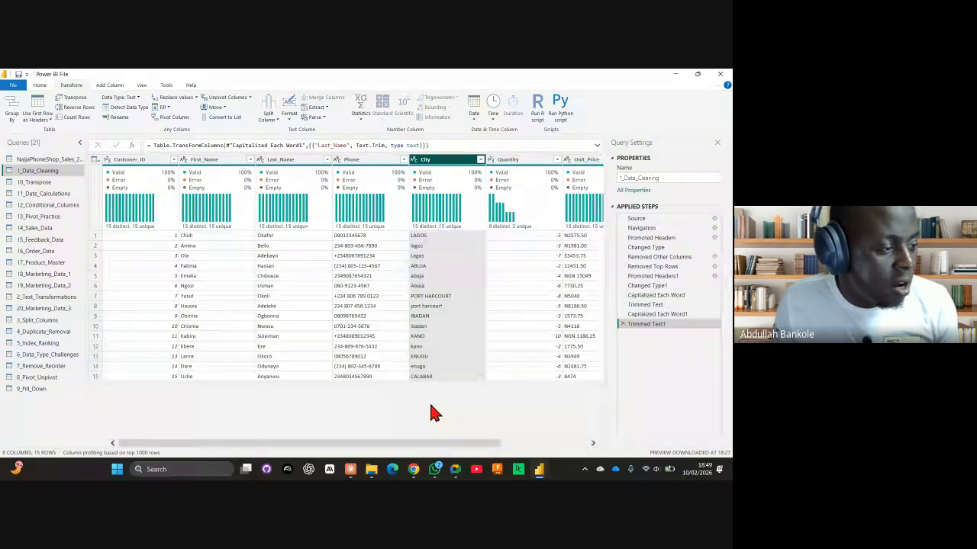
click(480, 160)
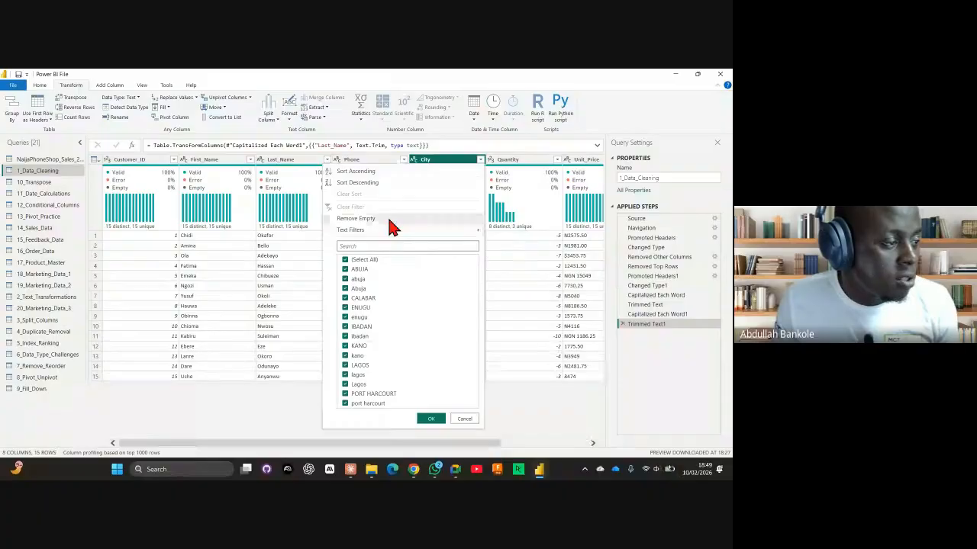
click(430, 162)
click(288, 114)
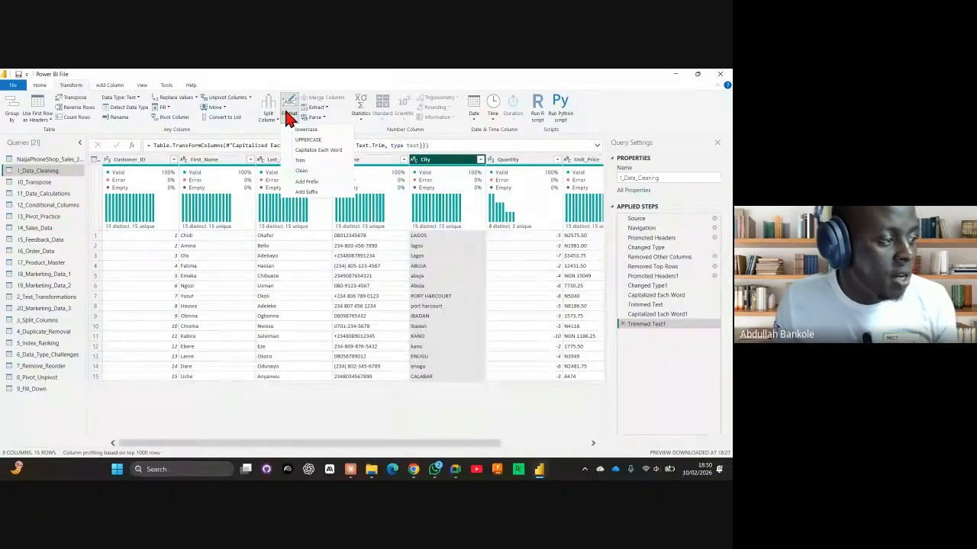
click(306, 142)
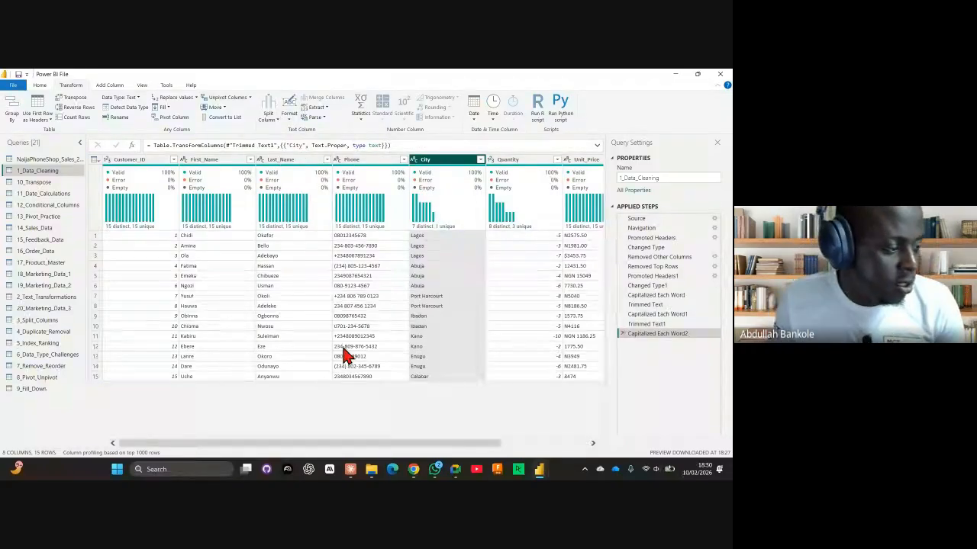
Examine the City values in rows 1 and 3, and view the full records of rows 1, 3 and 6
drag(336, 444, 340, 425)
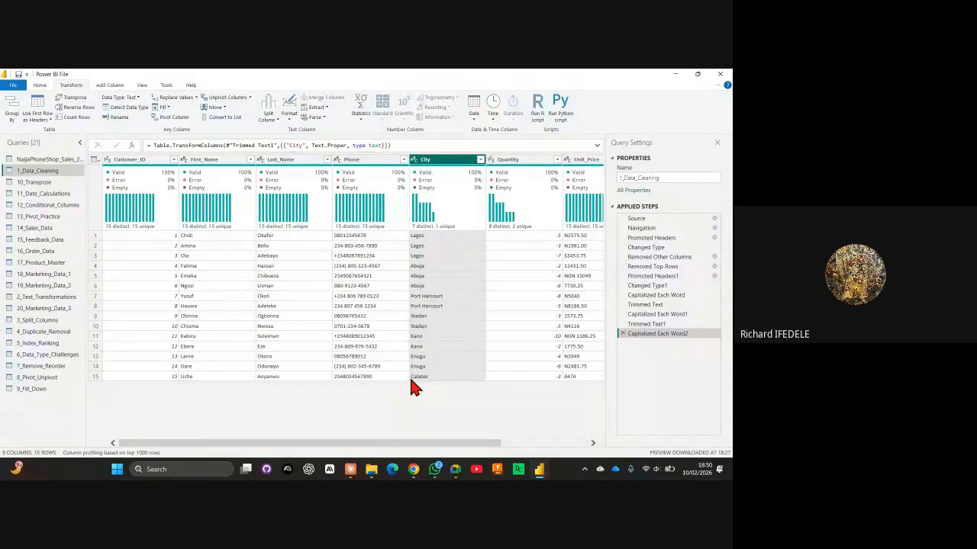
click(429, 237)
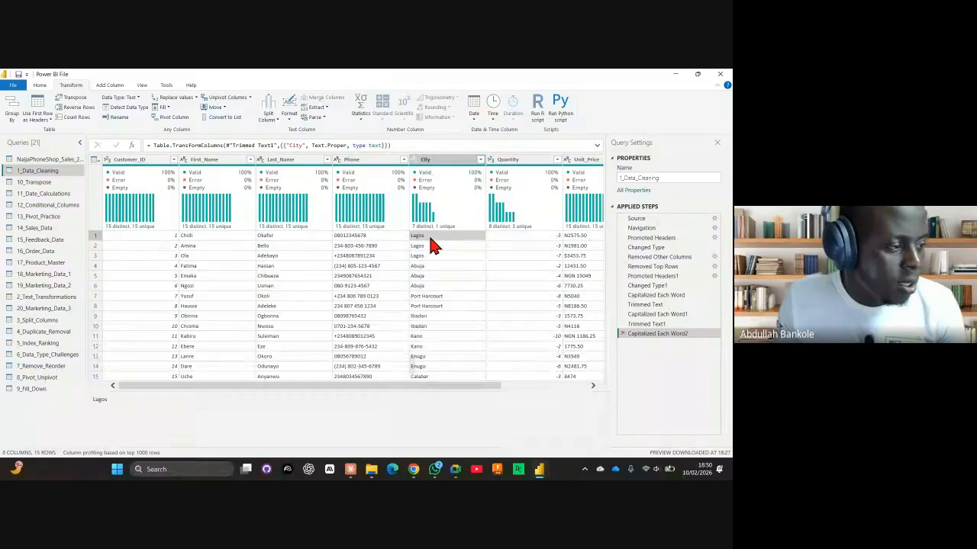
click(429, 256)
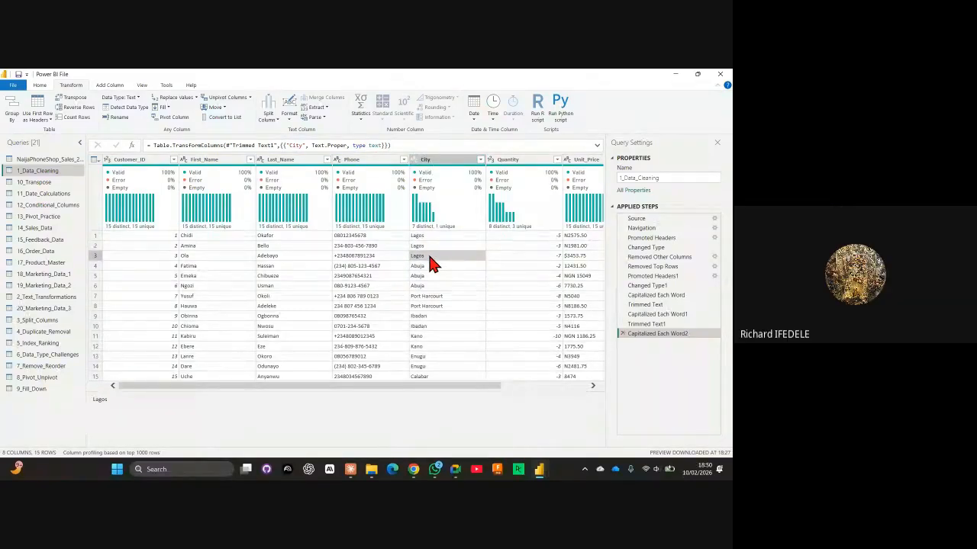
click(97, 237)
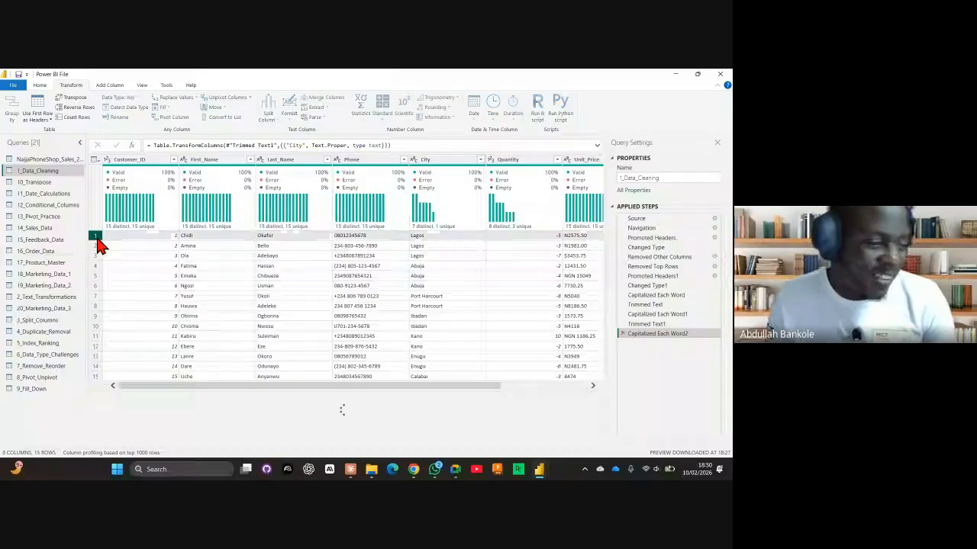
click(95, 256)
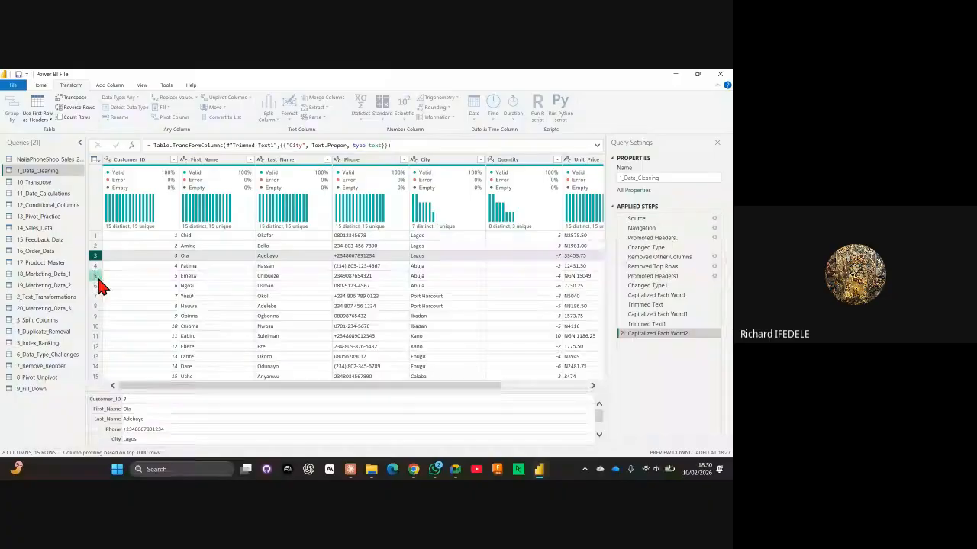
click(96, 287)
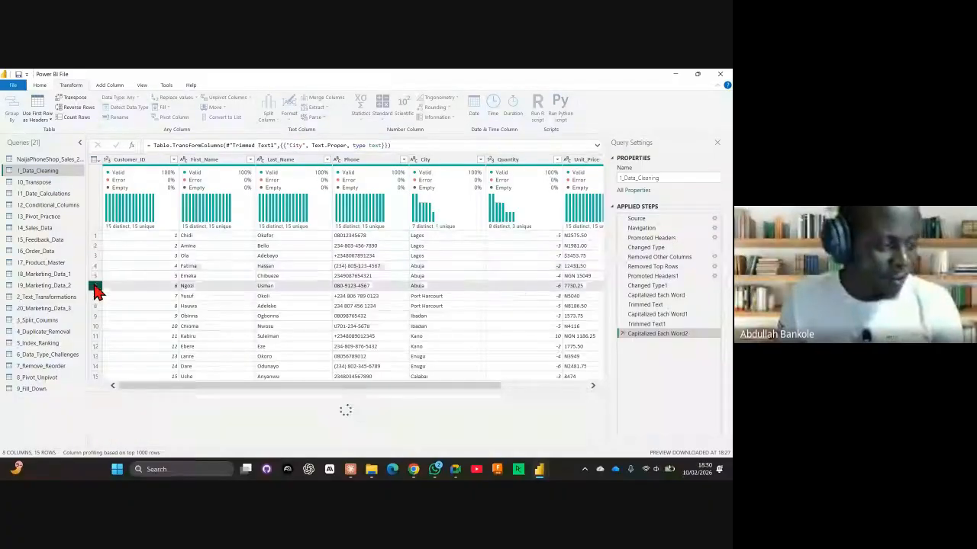
click(451, 165)
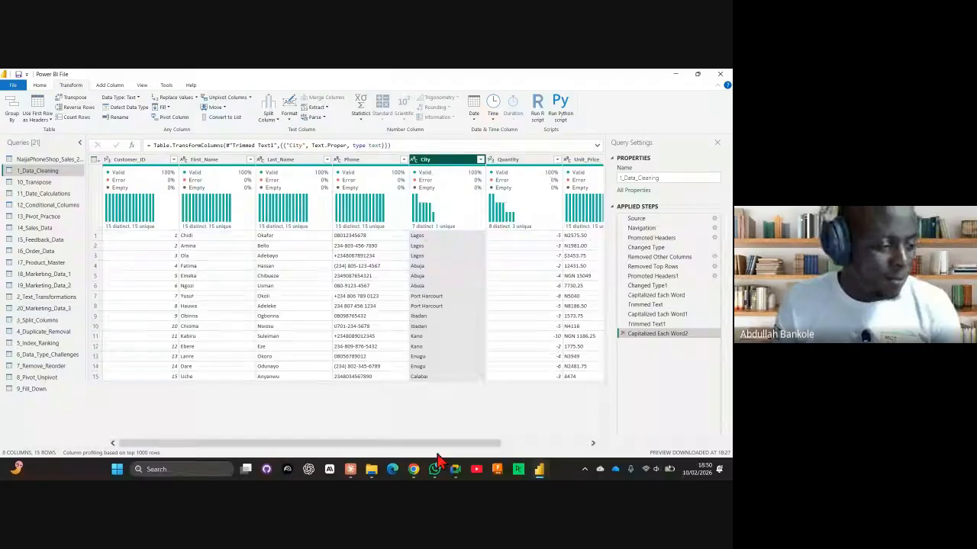
Try to replace the "-" sign with an empty value across the whole-number Quantity column
drag(443, 445, 588, 446)
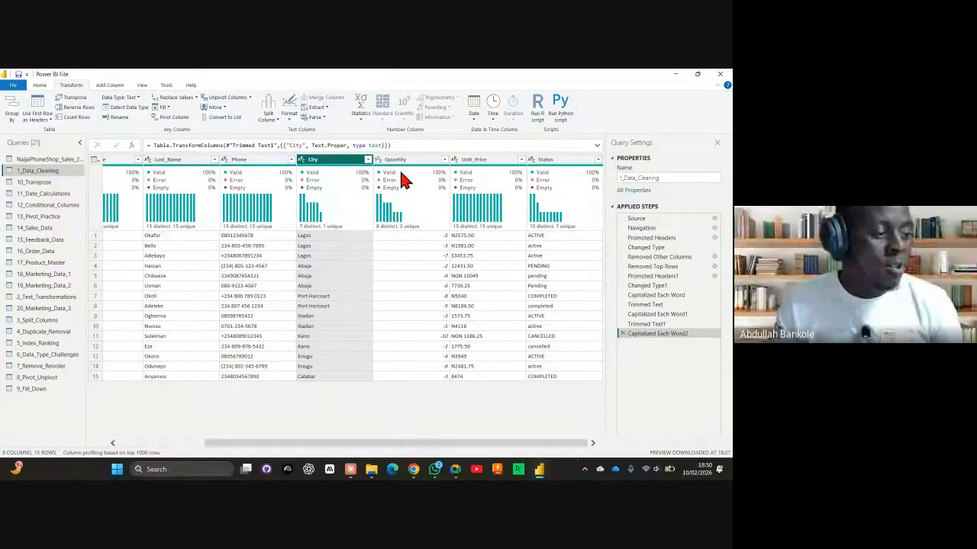
click(447, 283)
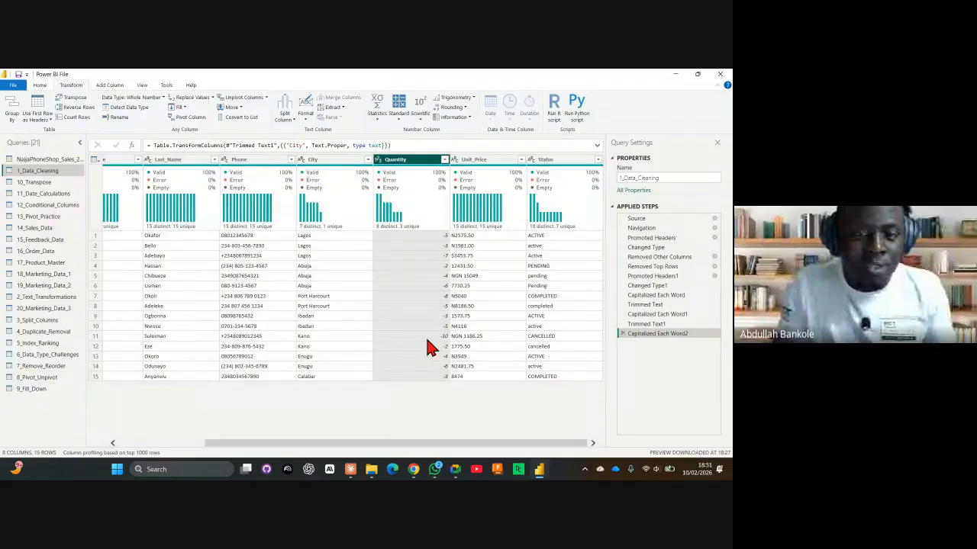
right_click(402, 161)
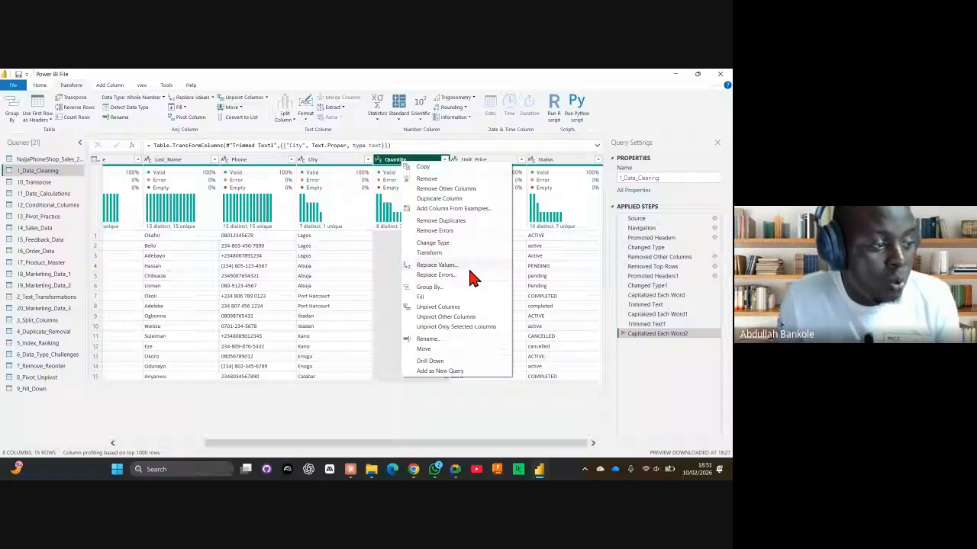
key(Escape)
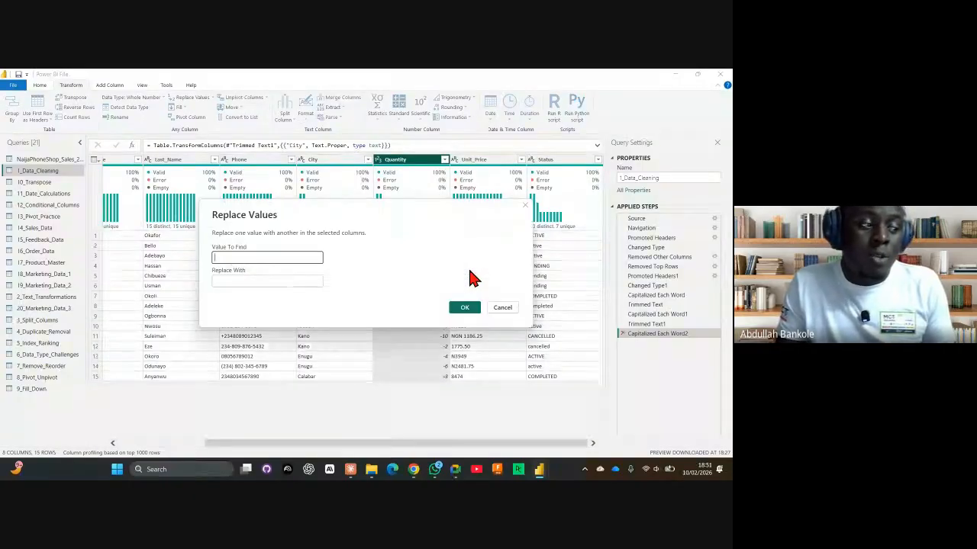
text(-)
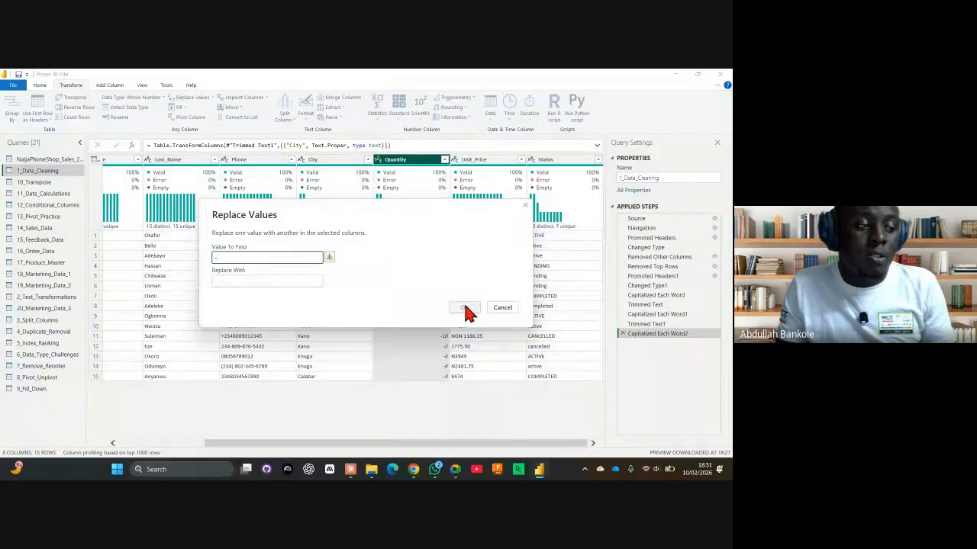
click(465, 308)
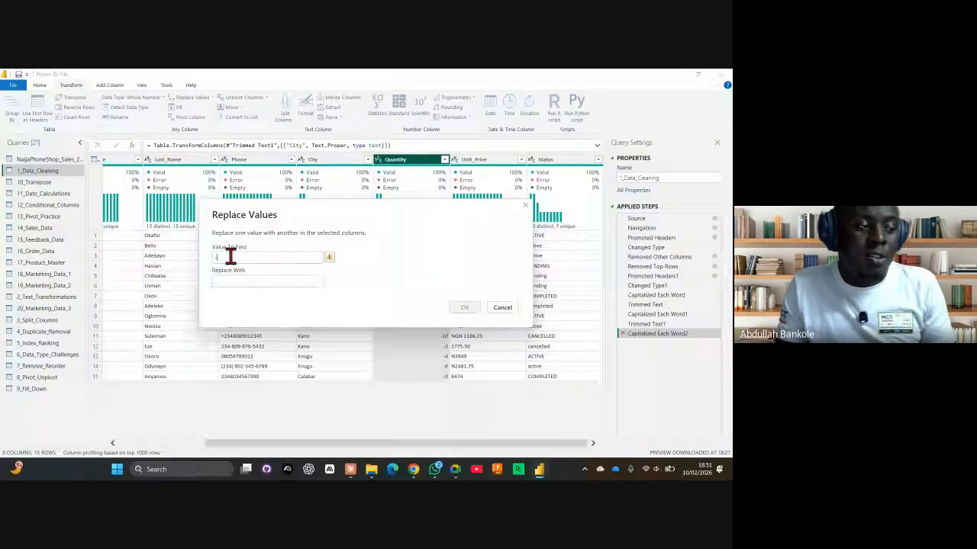
click(327, 258)
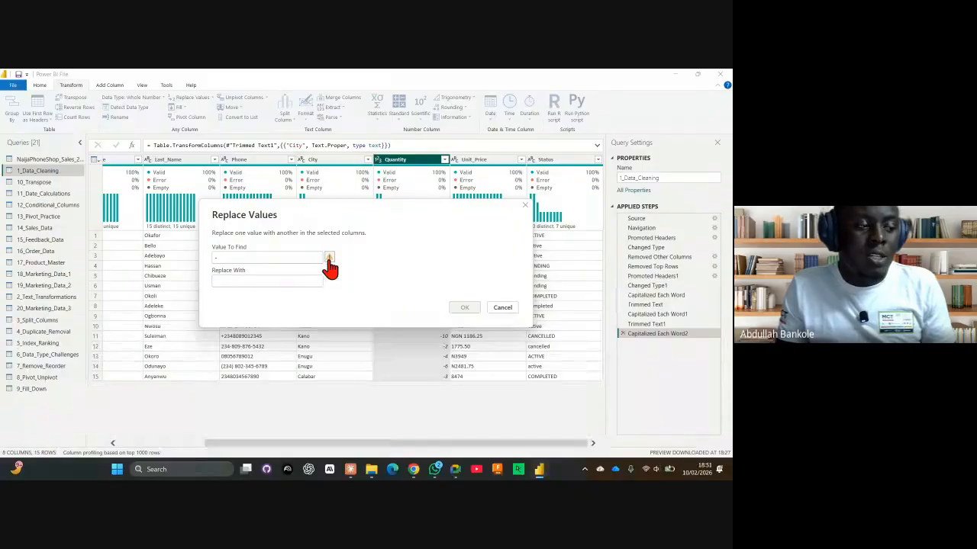
mouse_move(329, 260)
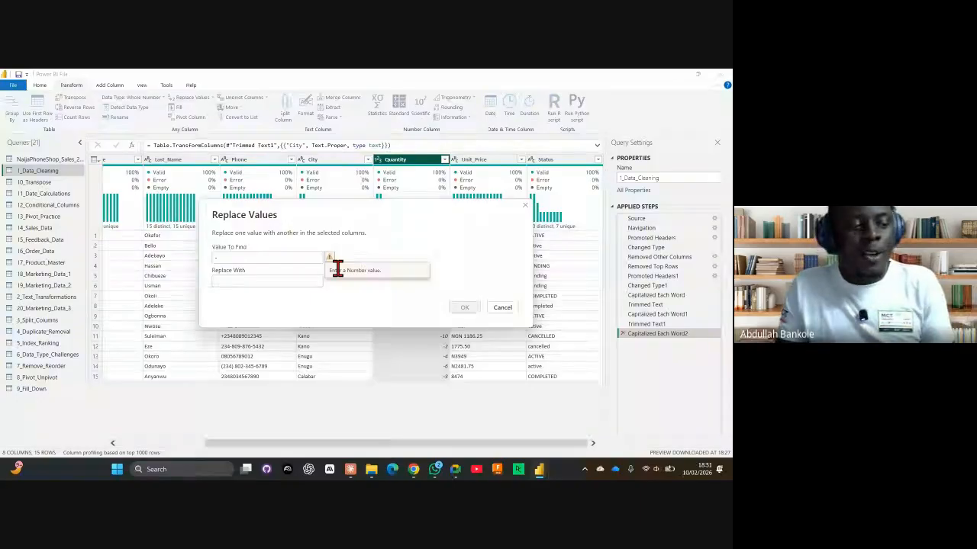
click(501, 308)
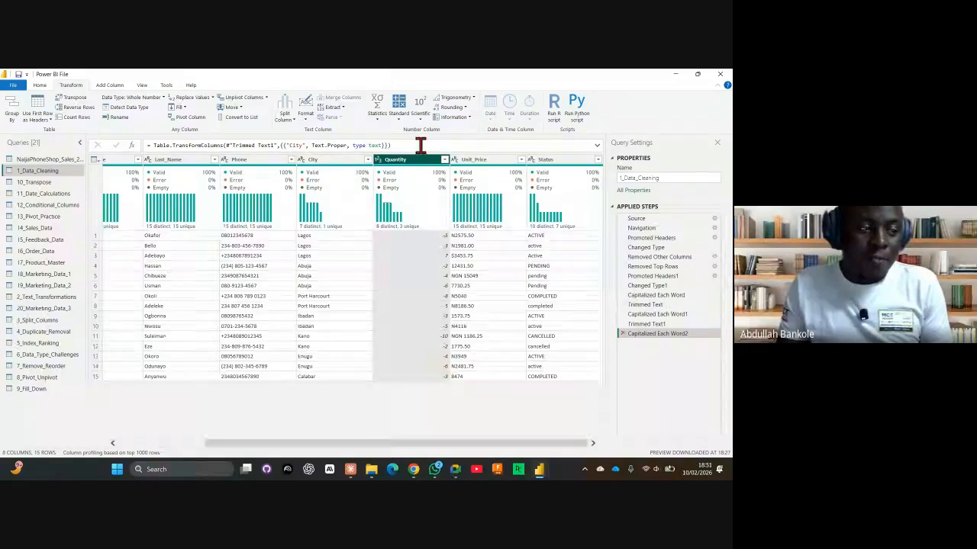
Try the "-" replacement again, starting from the first value in the Quantity column
right_click(426, 238)
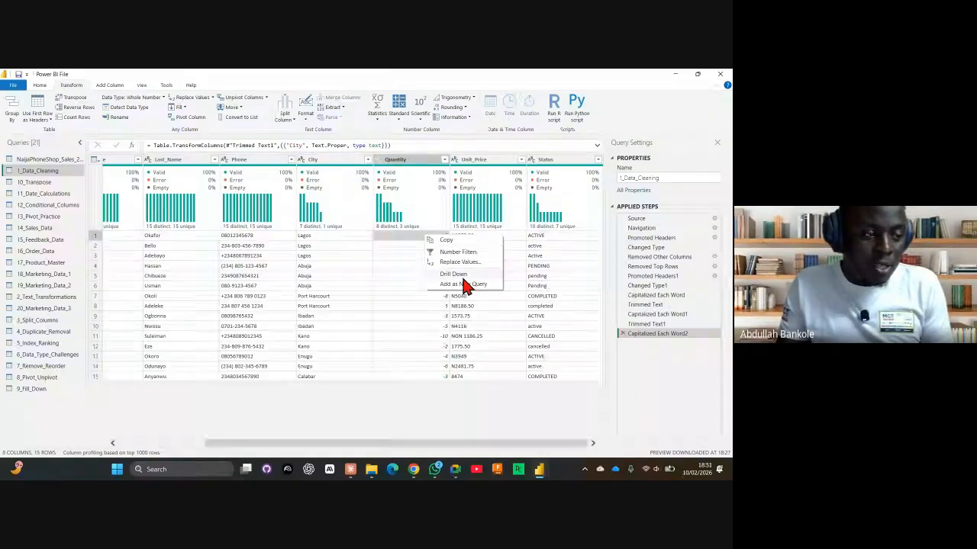
key(Escape)
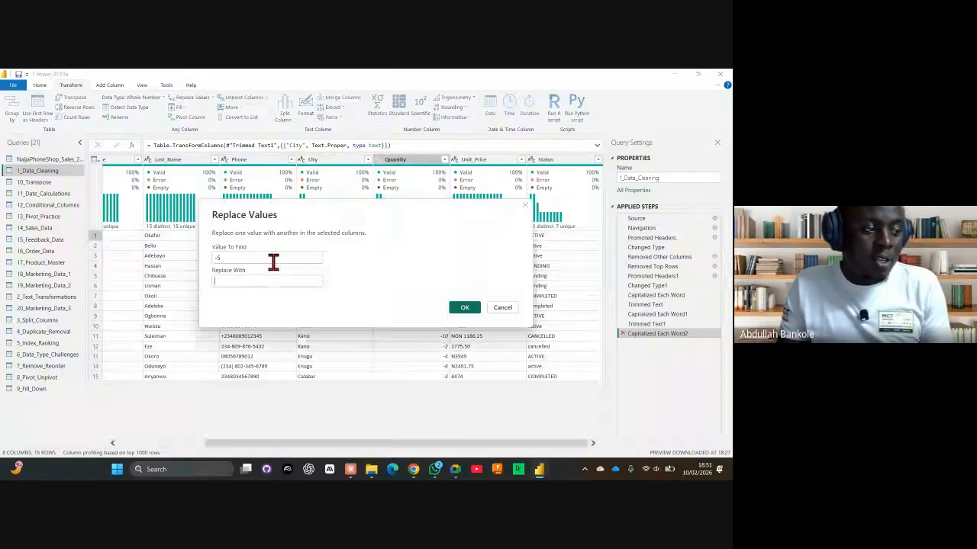
click(261, 255)
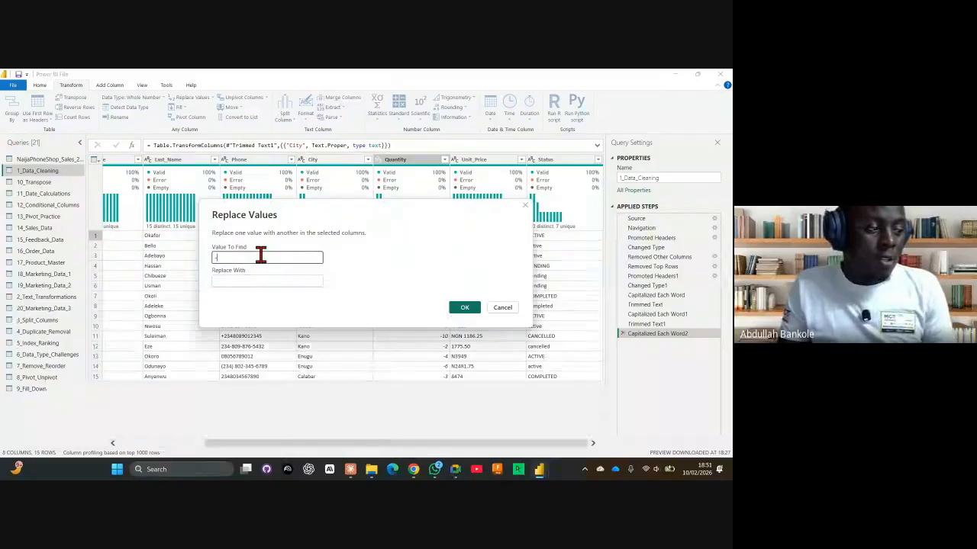
key(BackSpace)
click(271, 282)
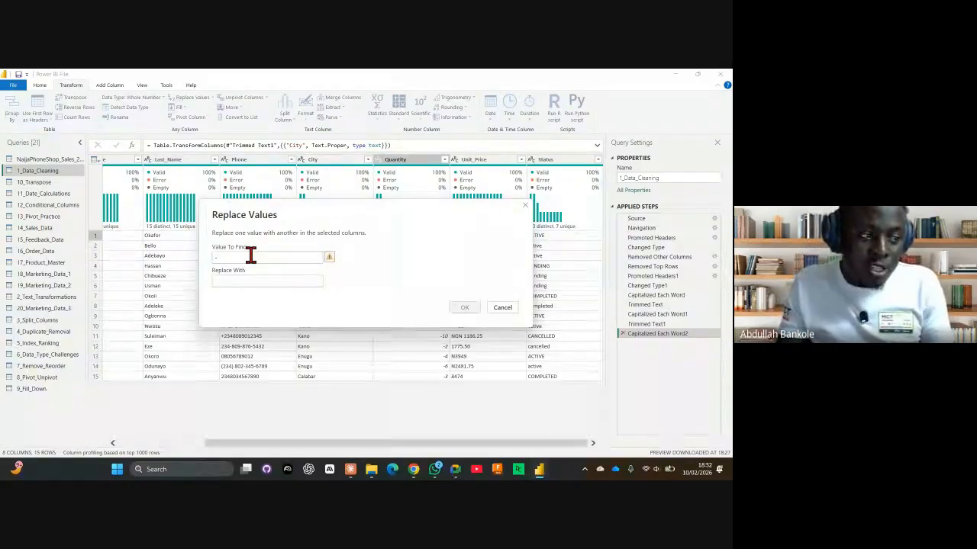
click(462, 309)
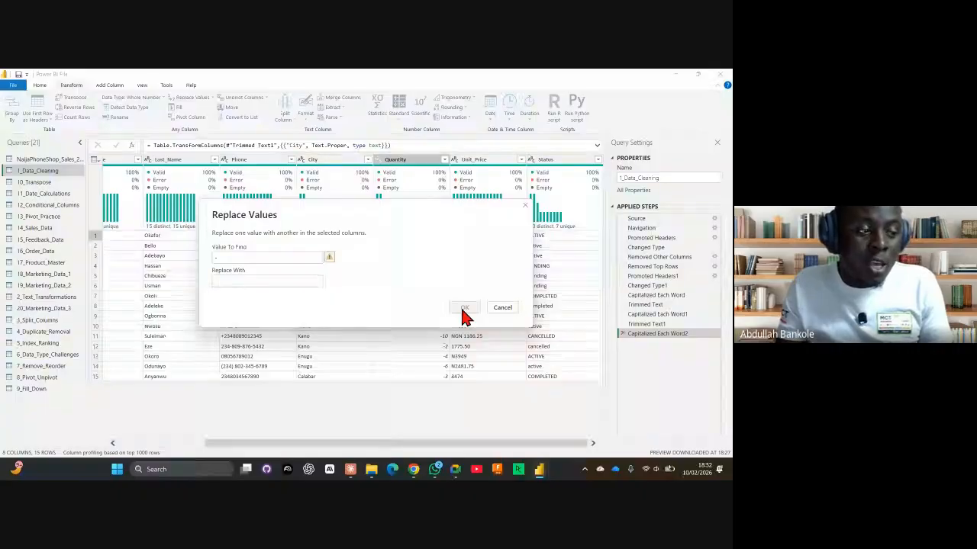
click(501, 308)
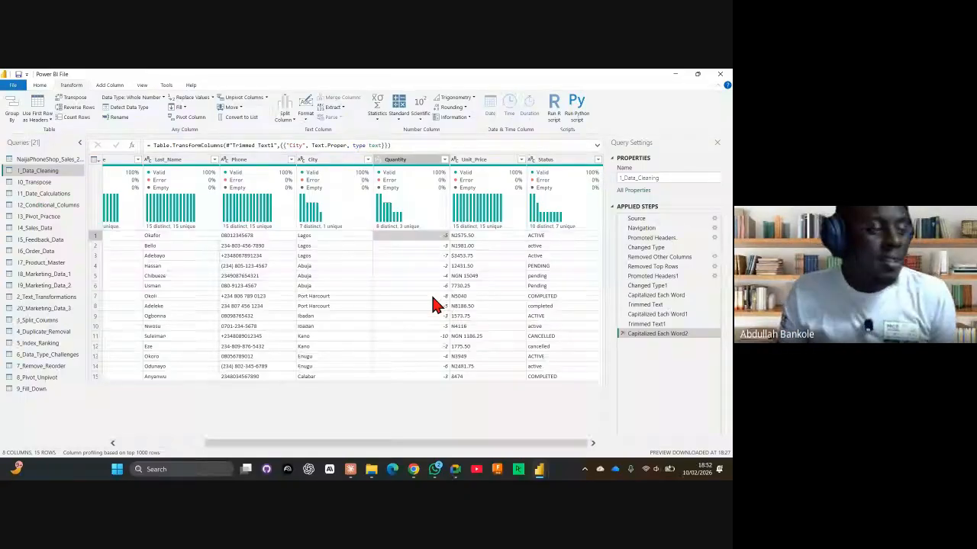
Change the Quantity column's data type to Text and replace "-" with an empty value in it
click(379, 160)
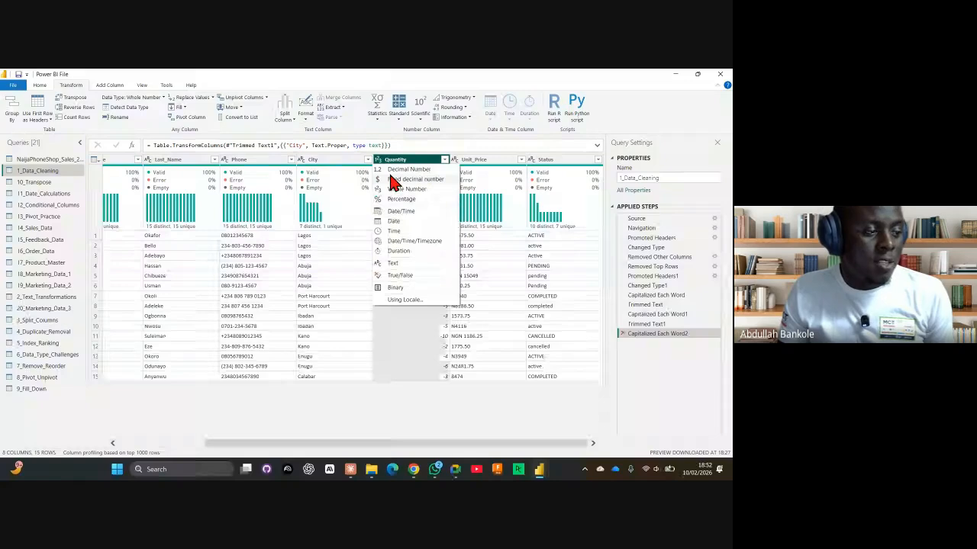
click(393, 263)
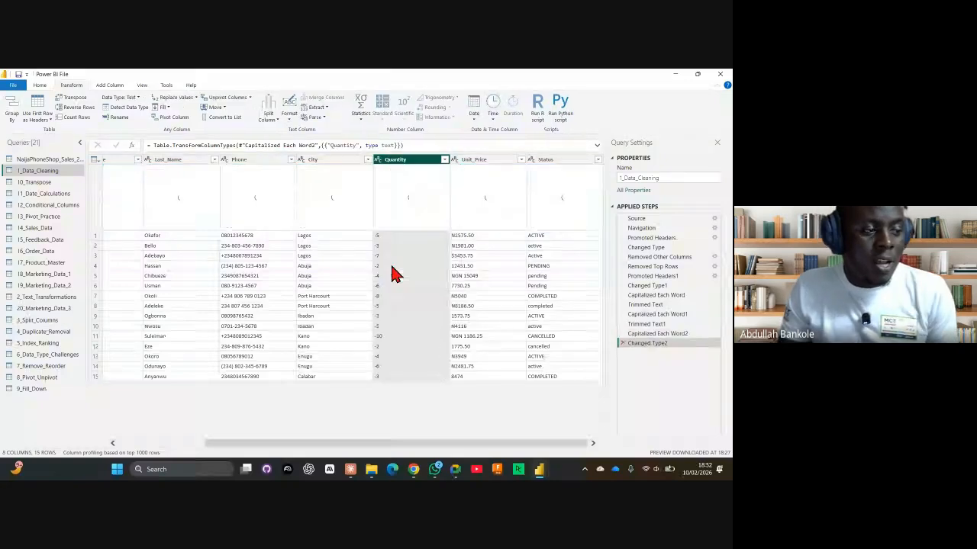
right_click(398, 161)
mouse_move(458, 245)
click(442, 261)
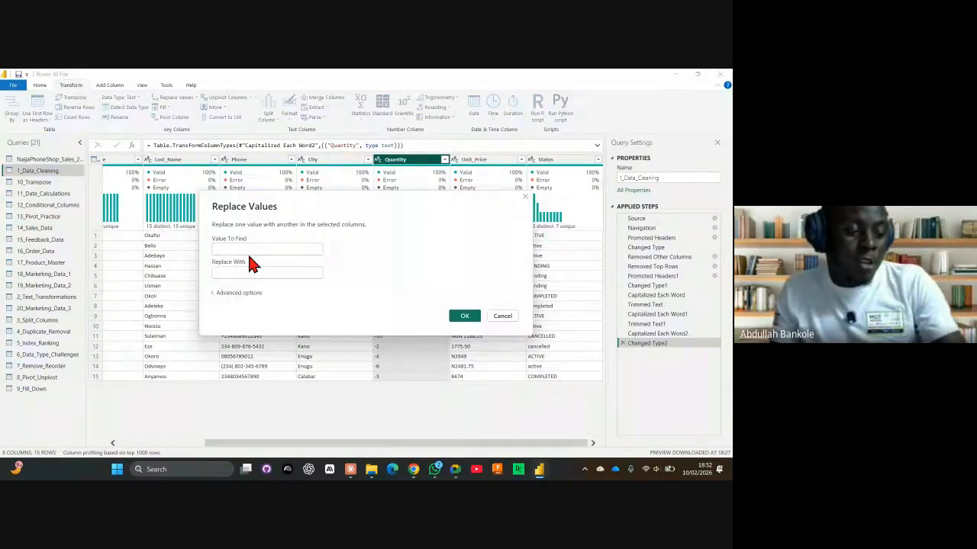
text(-)
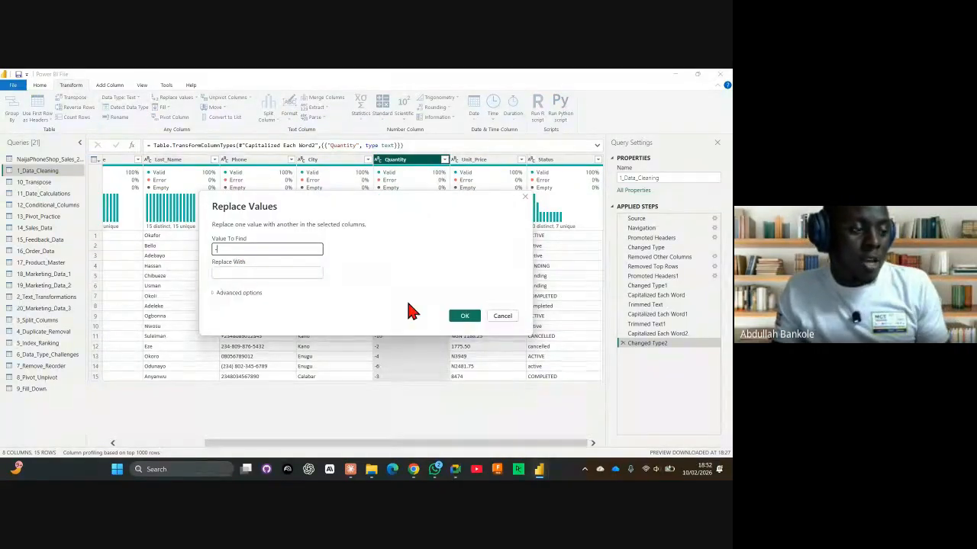
click(463, 315)
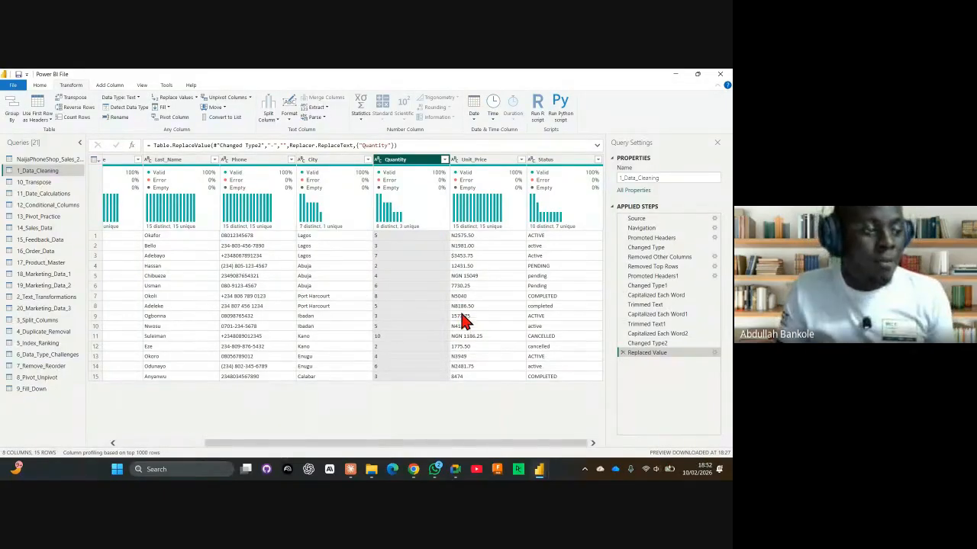
Change the Quantity column's data type to Whole Number
click(379, 160)
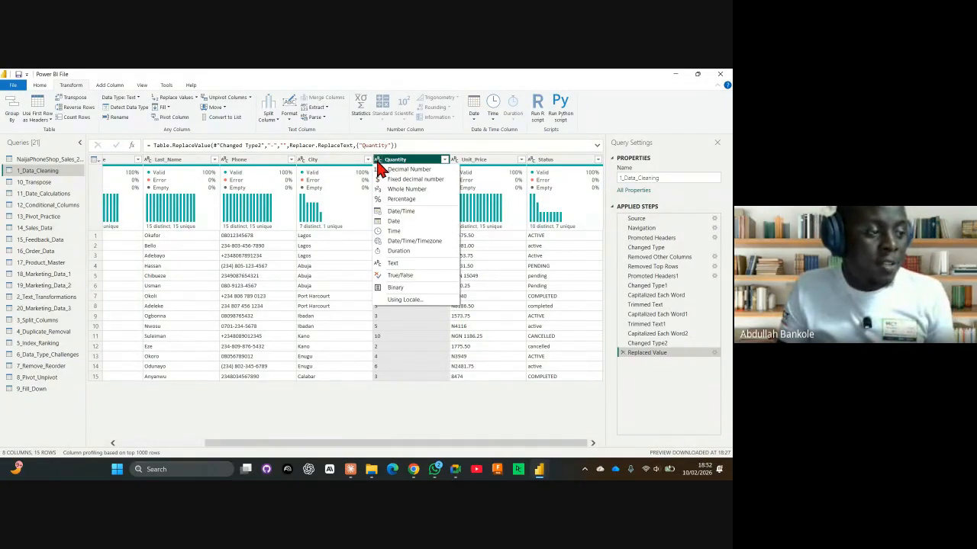
click(405, 190)
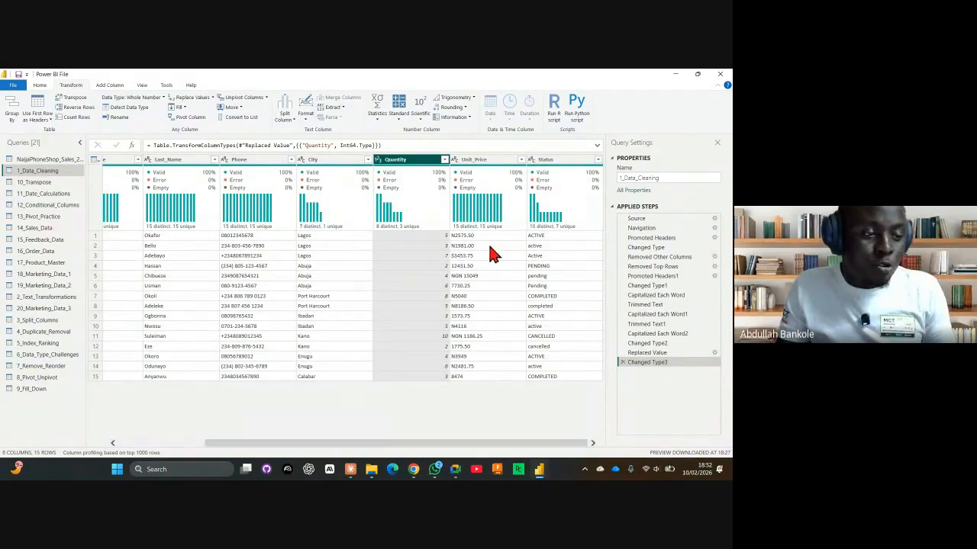
Delete the last three applied steps, removing both Quantity type changes and the value replacement
click(621, 362)
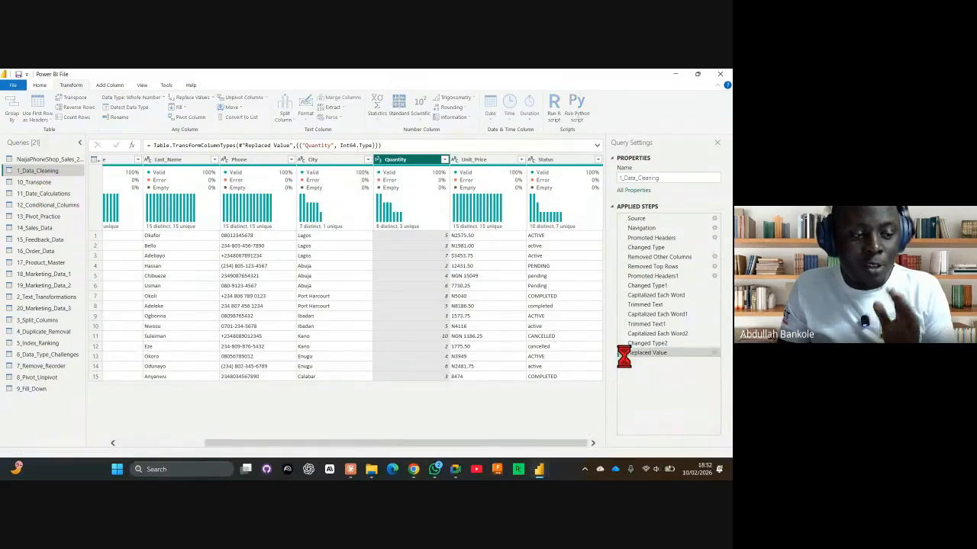
click(620, 353)
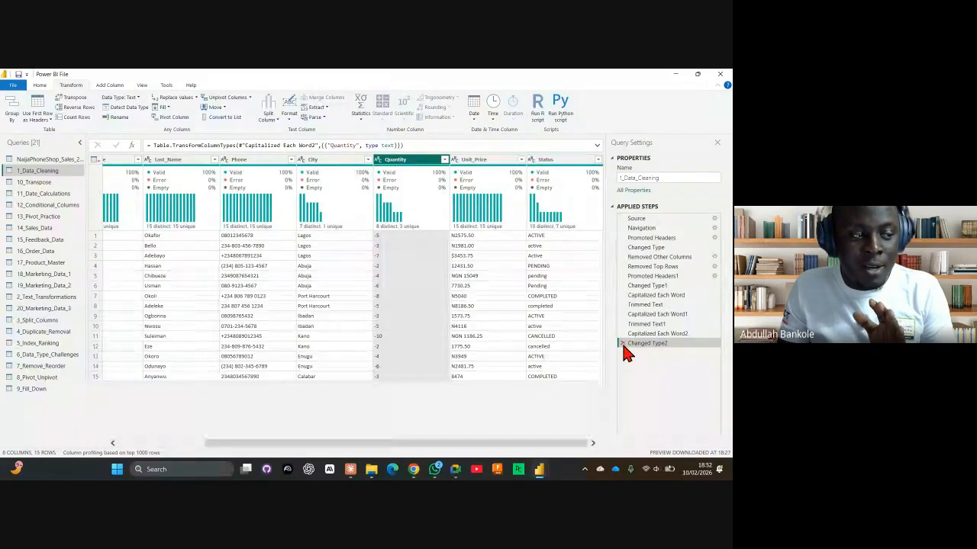
click(622, 344)
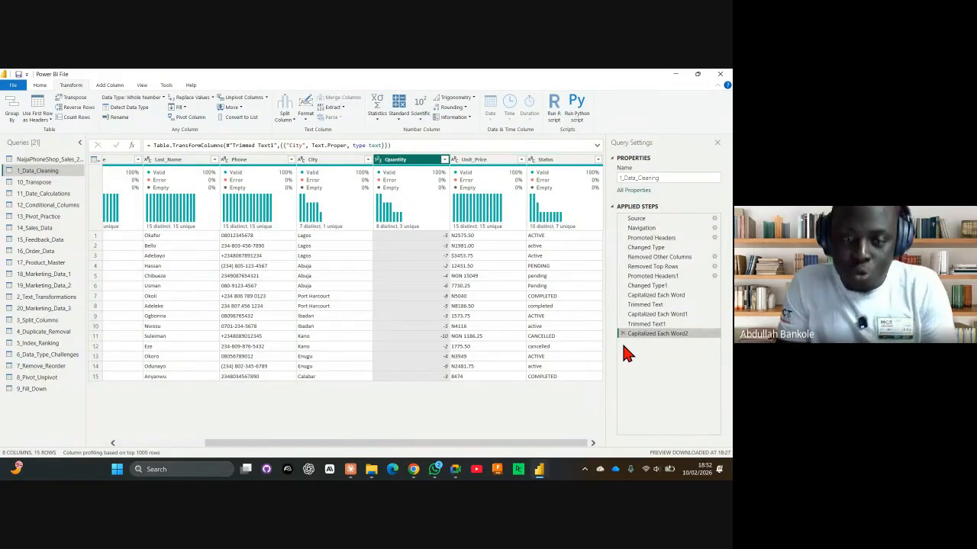
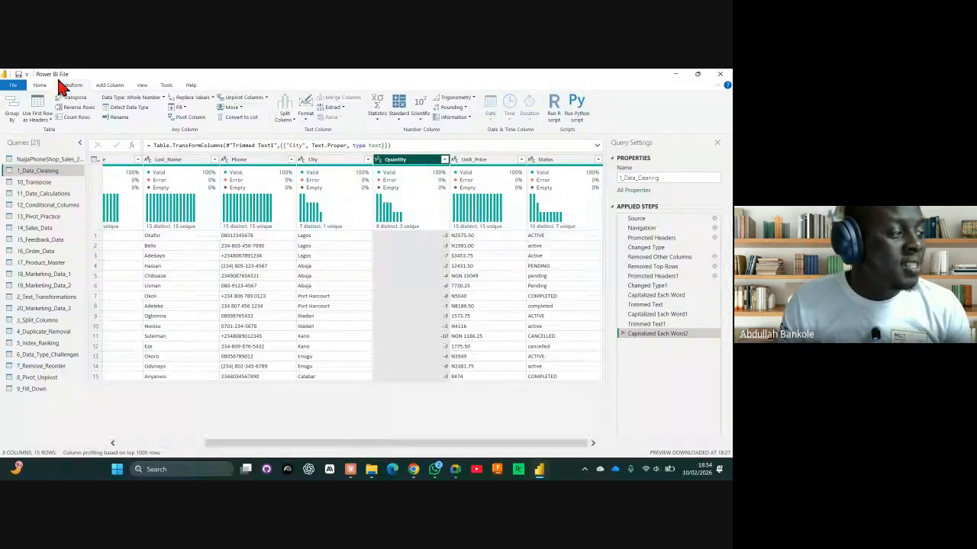
Compare the transformations offered for the numeric Quantity column with those for the text City column
right_click(418, 162)
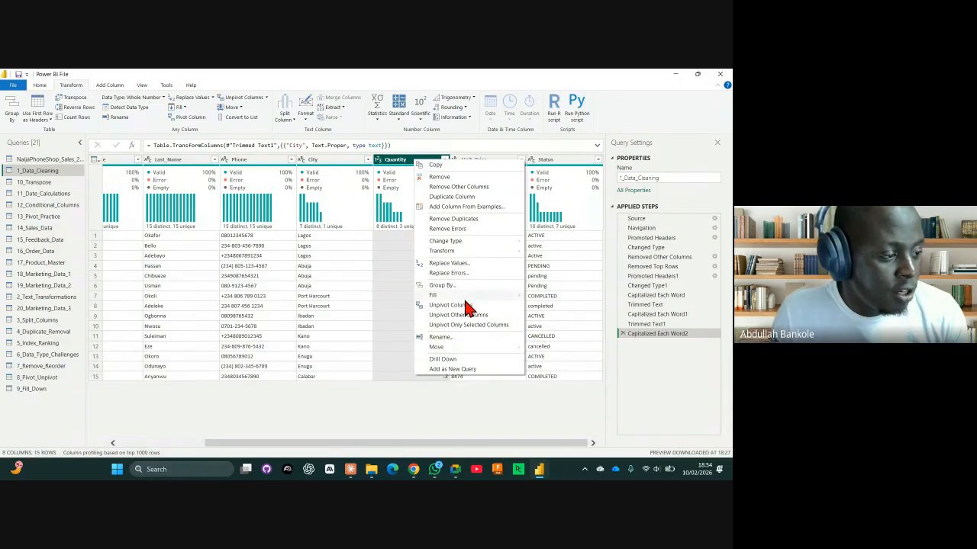
mouse_move(476, 246)
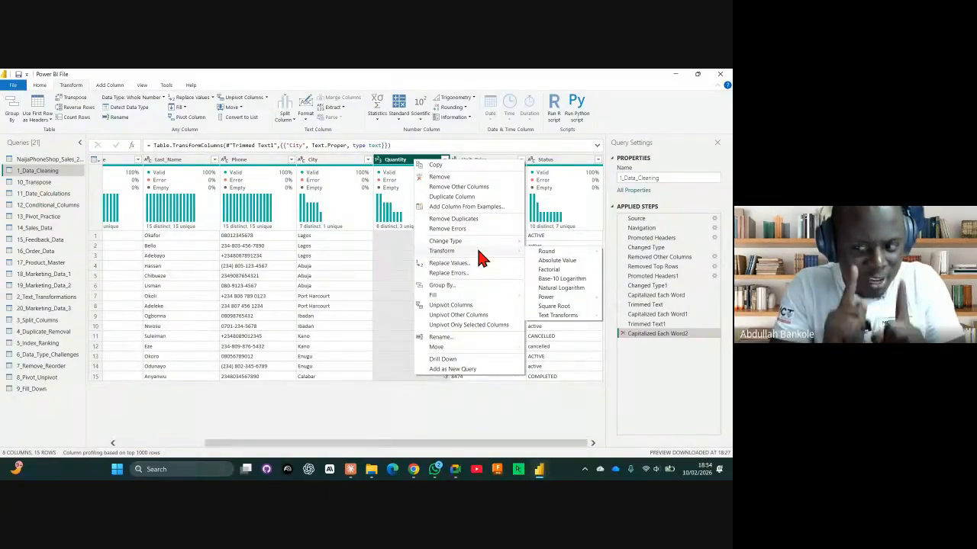
click(332, 236)
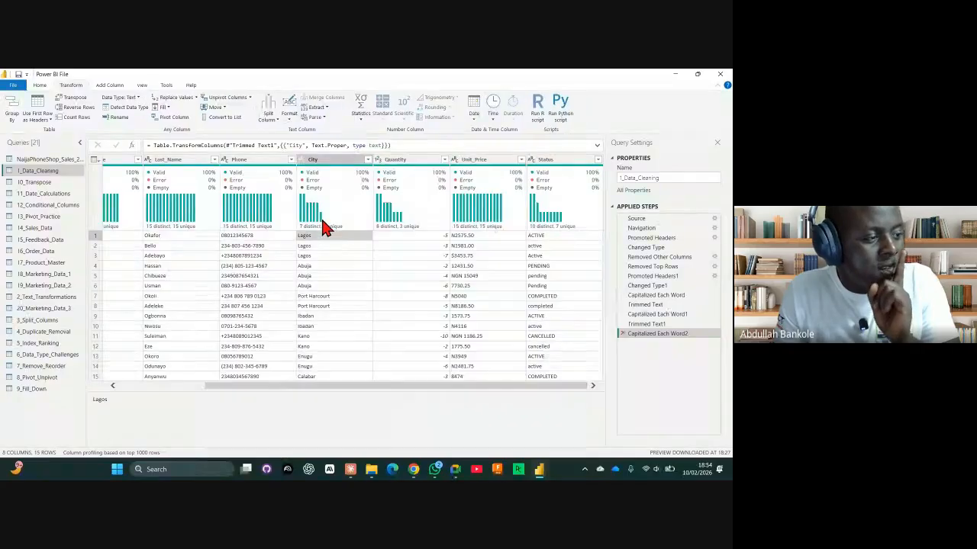
click(321, 161)
right_click(321, 161)
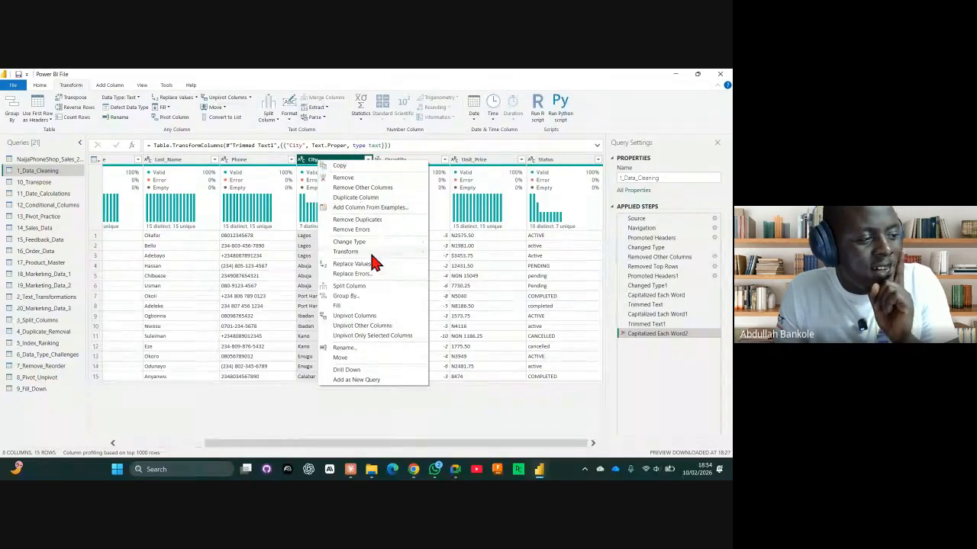
mouse_move(374, 254)
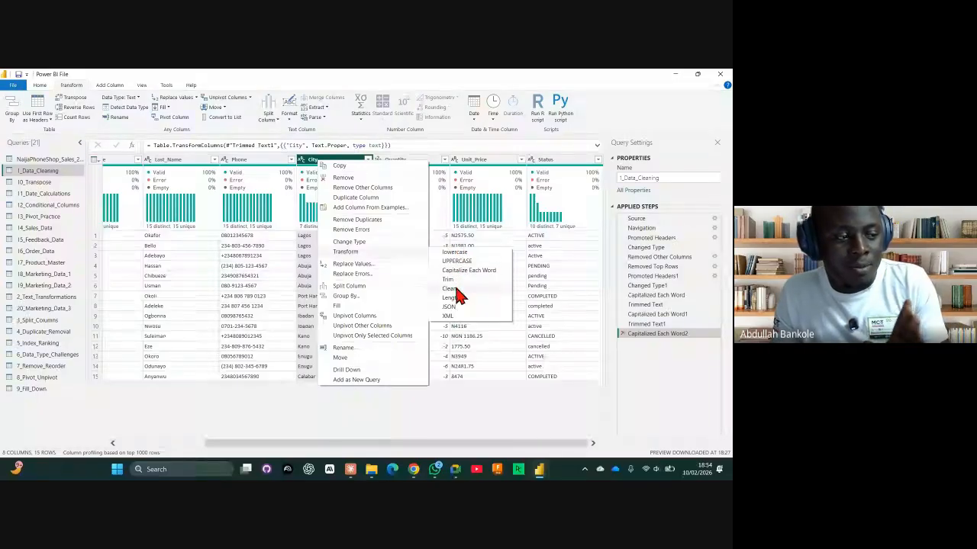
click(310, 254)
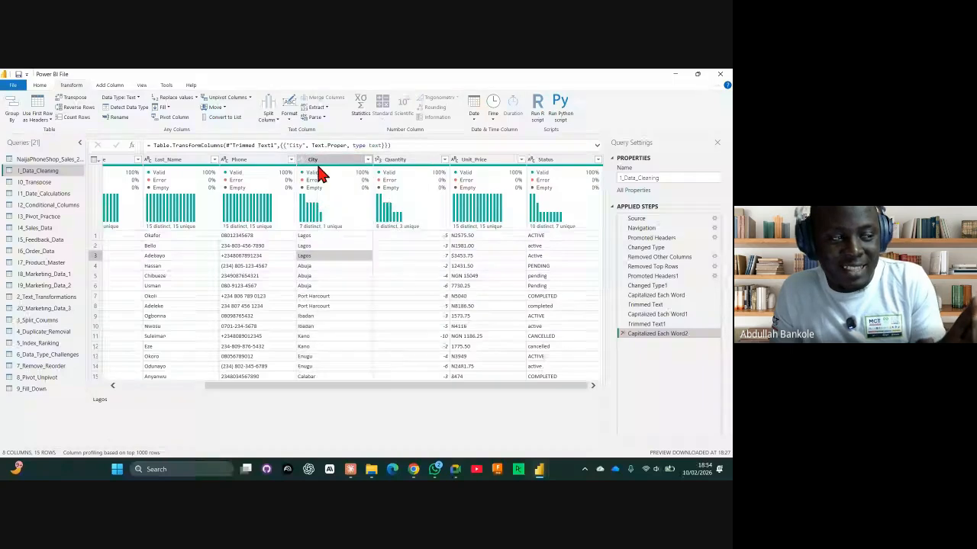
Apply the Absolute Value transformation to the Quantity column so that its numbers are positive
click(319, 160)
click(412, 164)
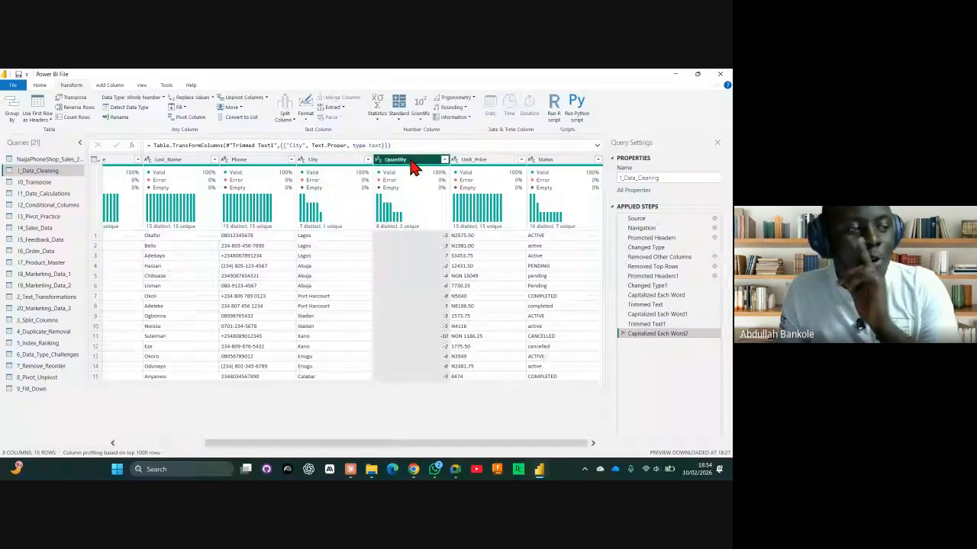
right_click(413, 162)
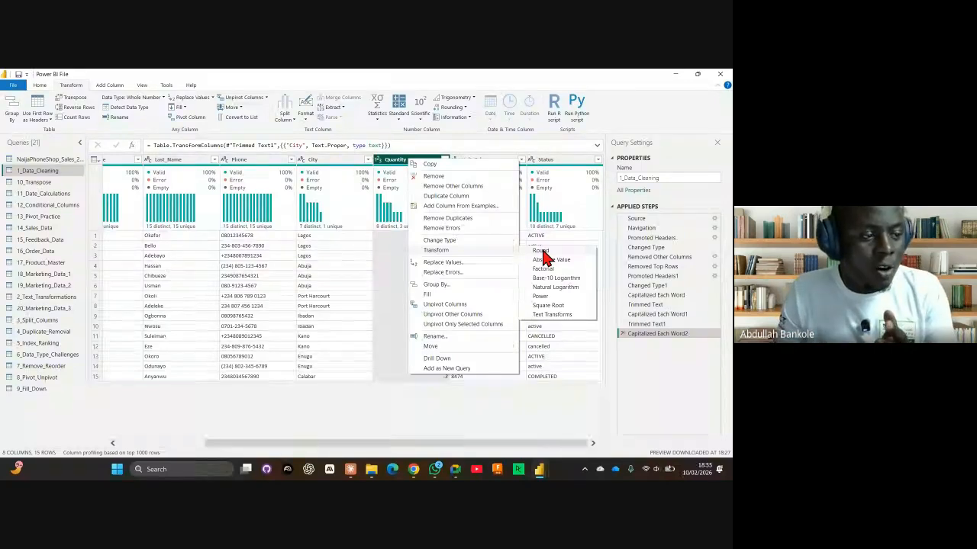
mouse_move(572, 252)
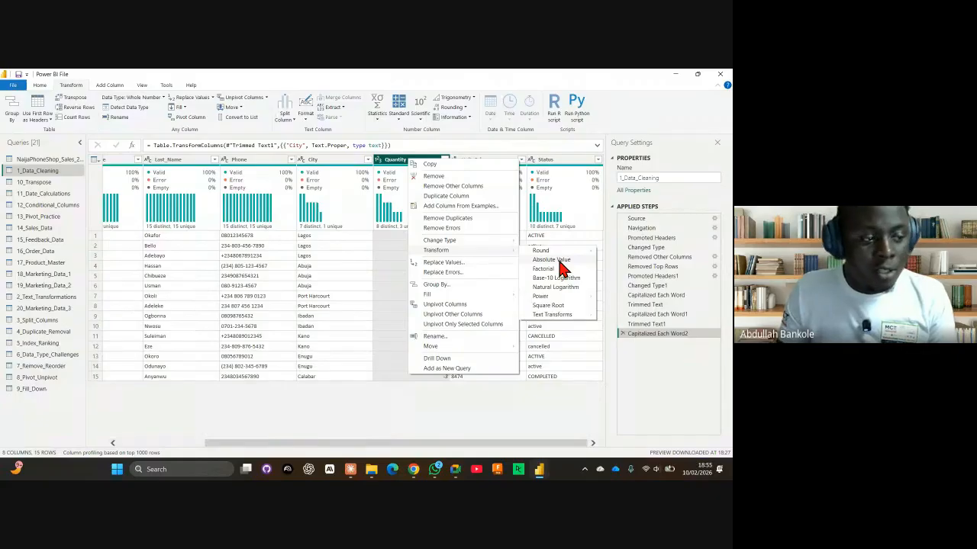
mouse_move(553, 299)
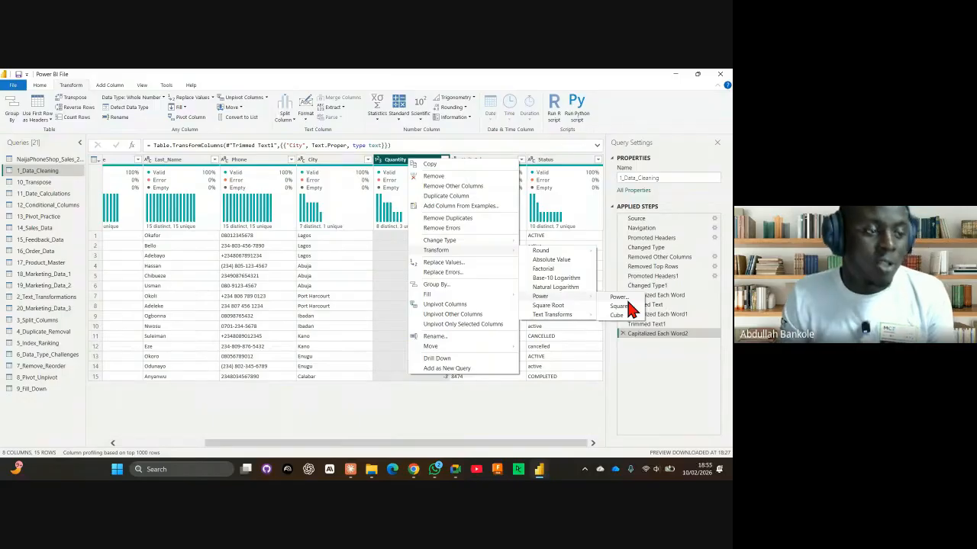
mouse_move(571, 313)
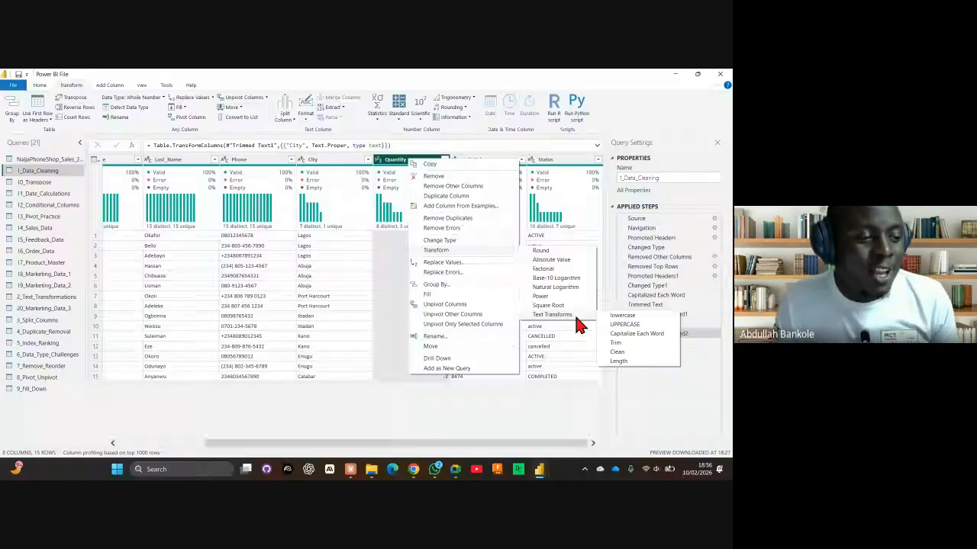
click(564, 264)
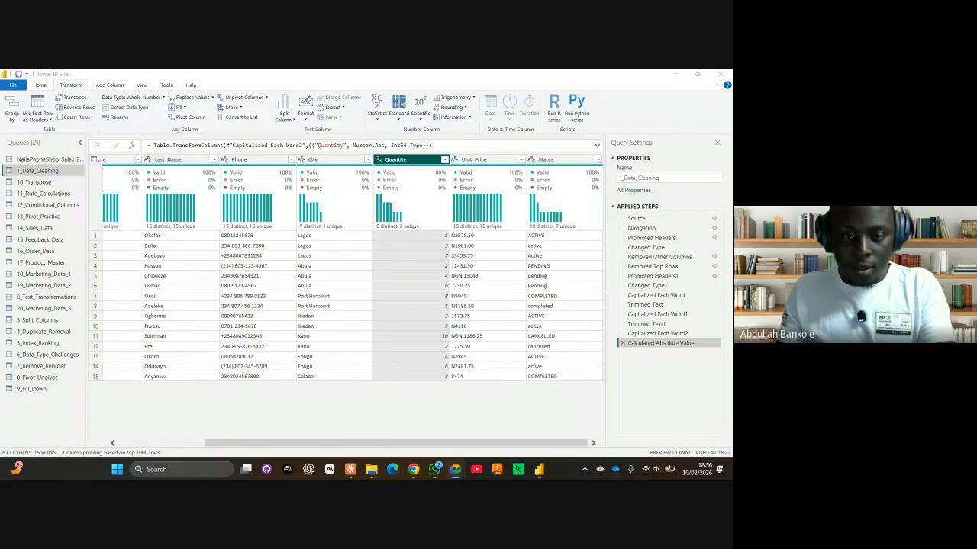
key(alt+Tab)
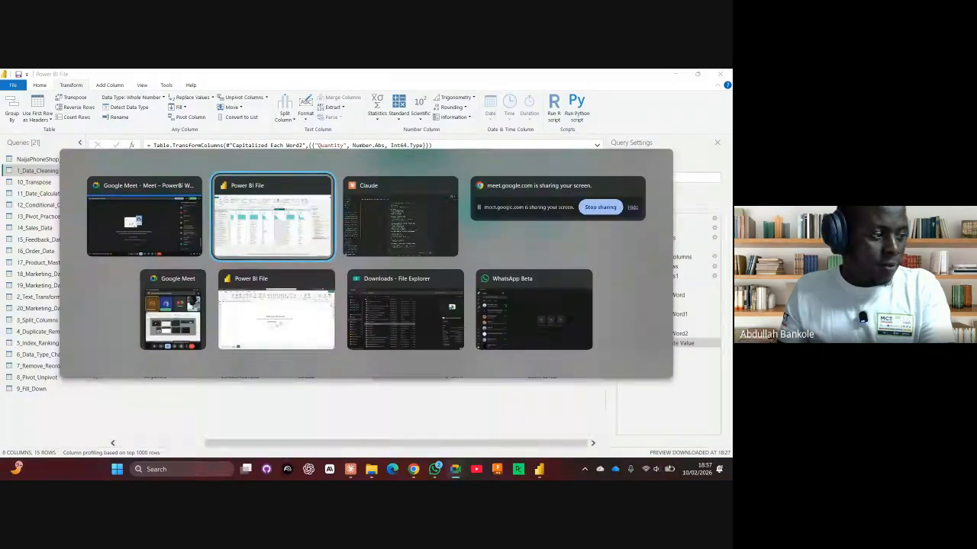
key(alt+Tab)
key(alt+Tab)
key(alt+Tab)
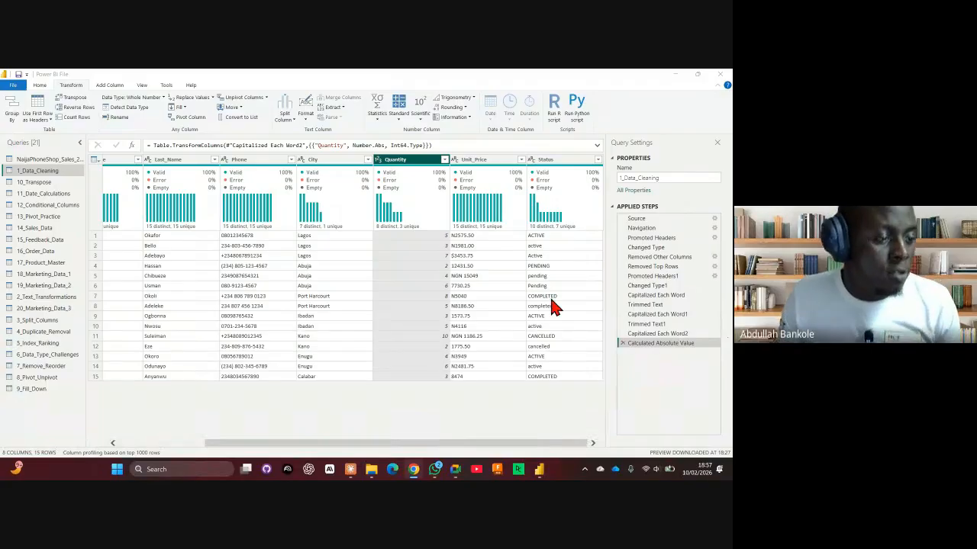
click(491, 158)
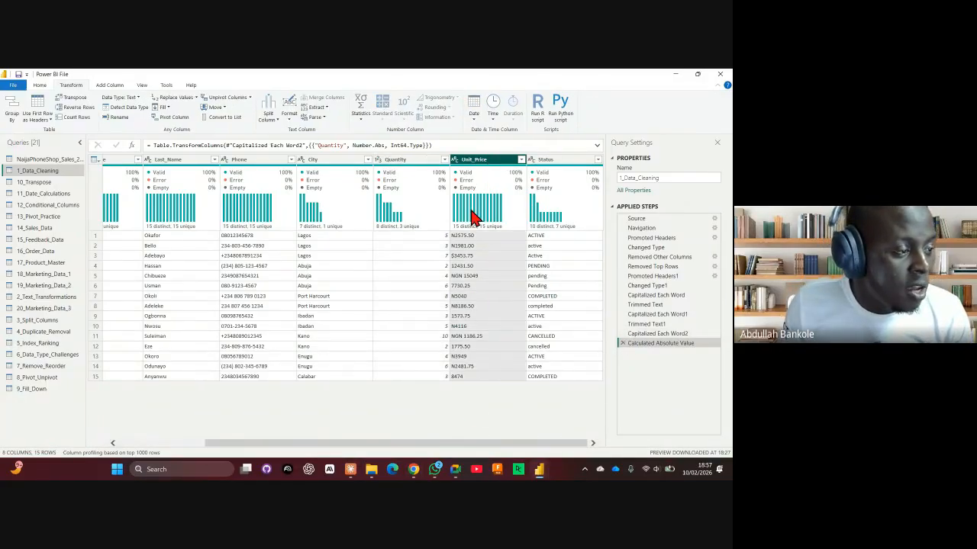
right_click(475, 159)
click(465, 243)
click(463, 237)
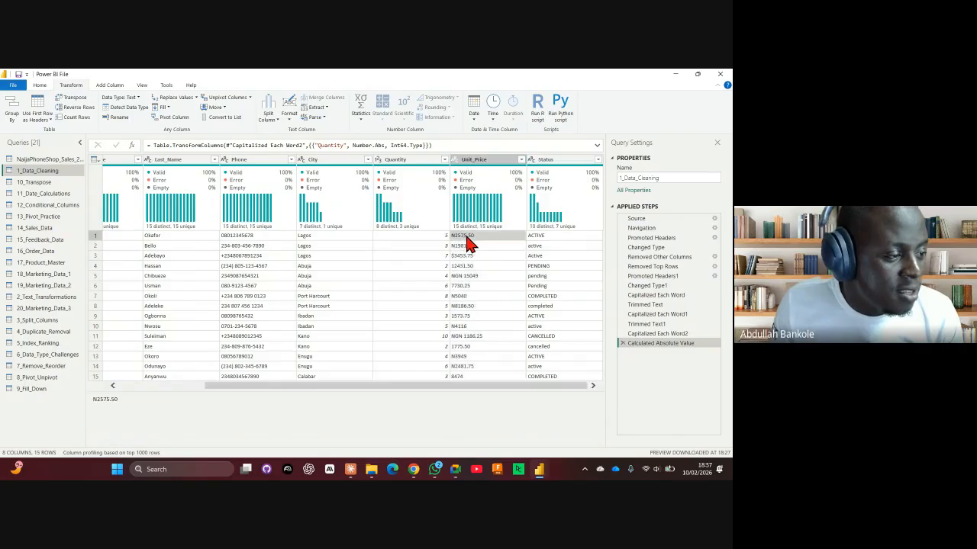
right_click(468, 283)
click(493, 312)
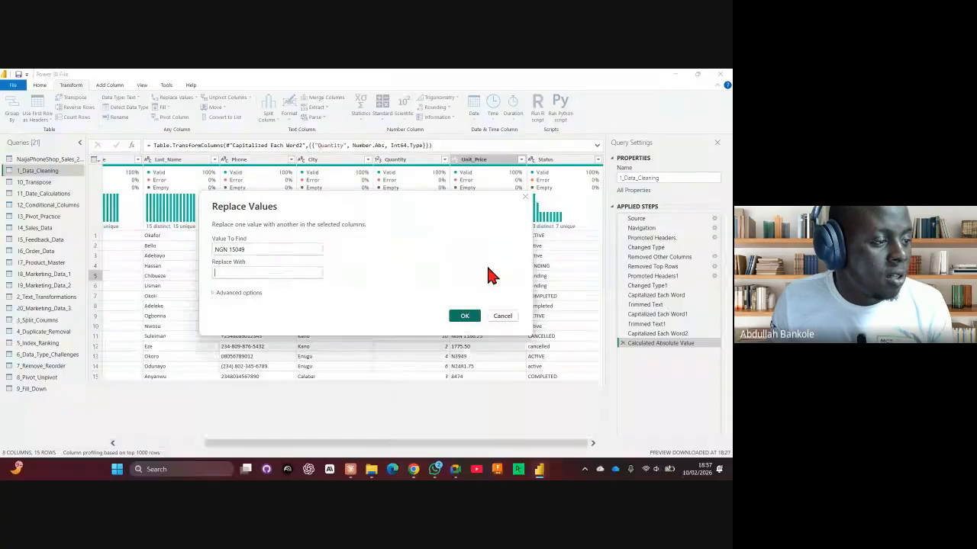
click(503, 318)
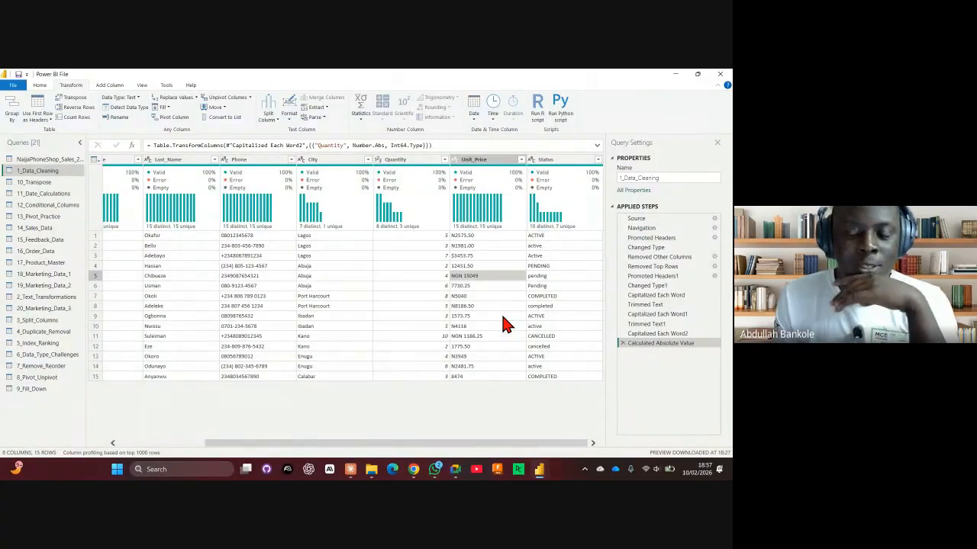
Inspect individual cells in the Unit_Price column to check how the prices are written
click(458, 236)
click(455, 246)
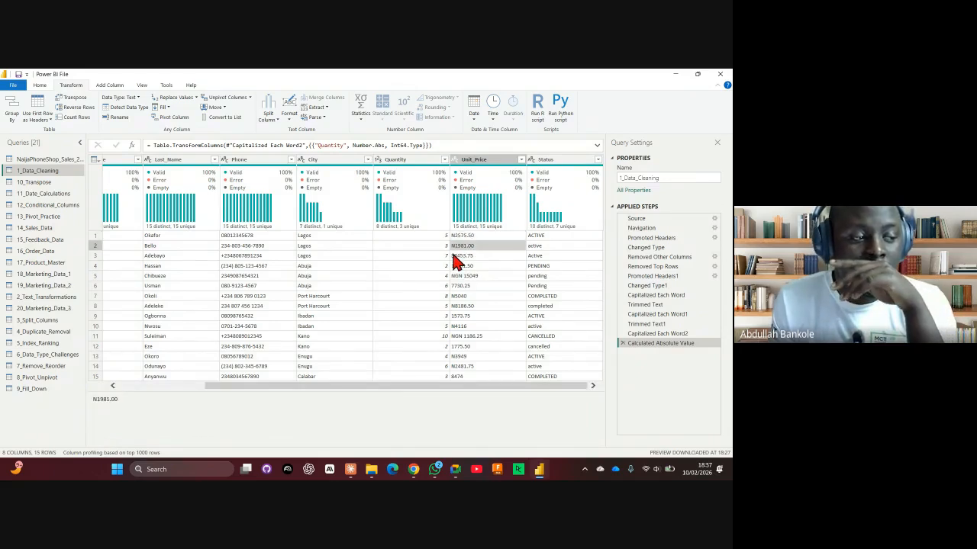
click(458, 255)
click(462, 277)
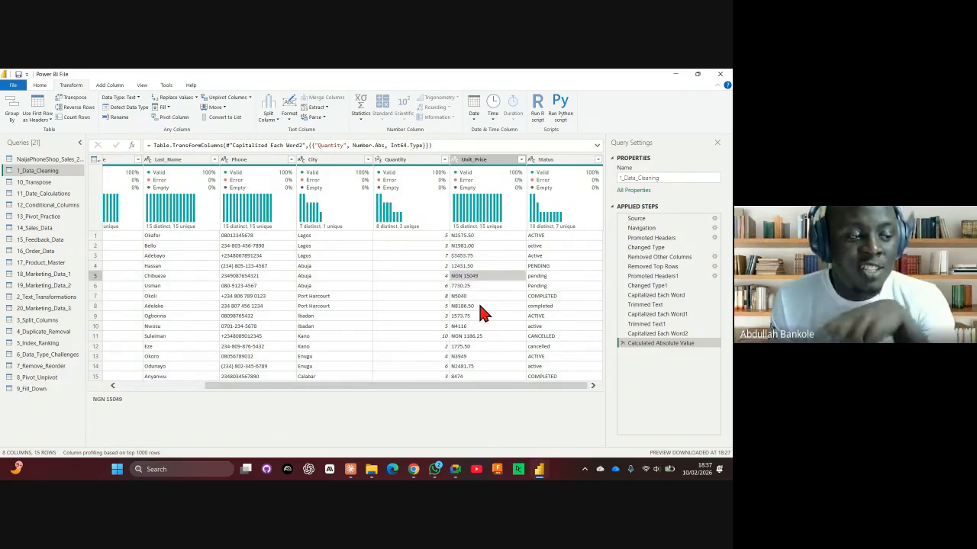
click(470, 297)
click(467, 306)
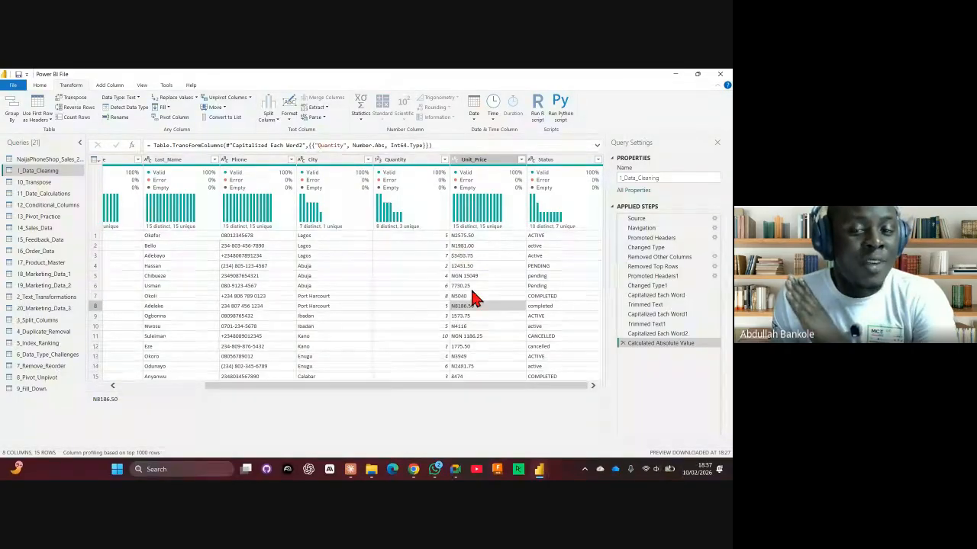
click(462, 236)
Review the text extraction and column splitting options that could clean the Unit_Price column
click(488, 161)
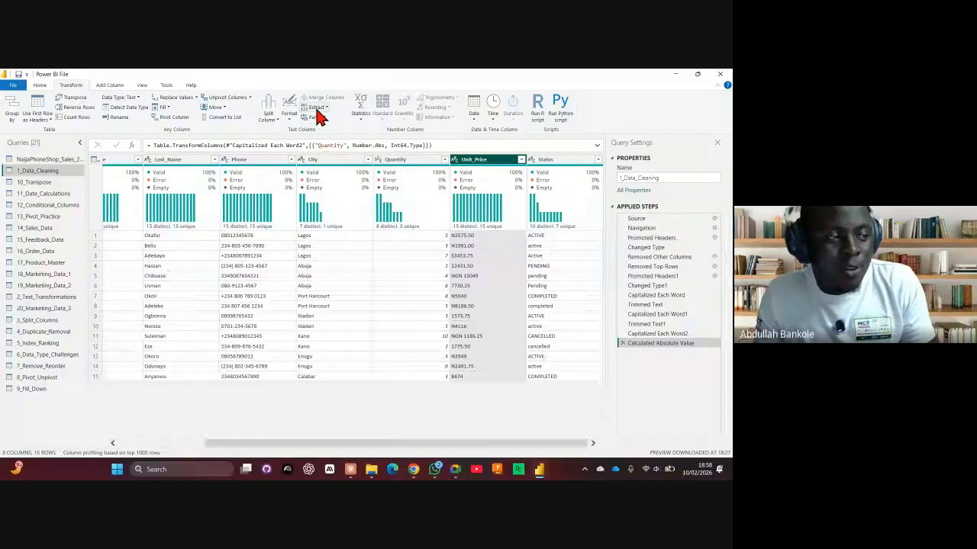
click(318, 110)
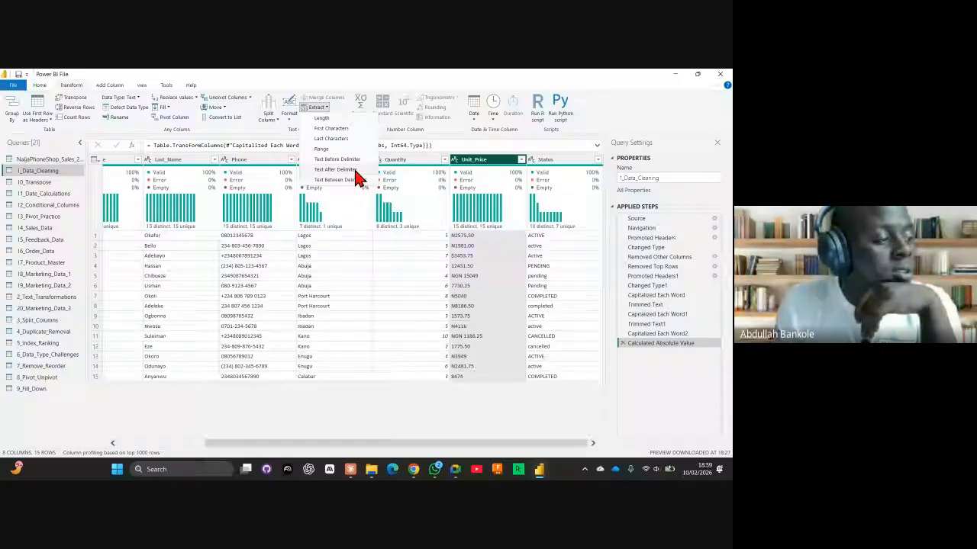
click(505, 255)
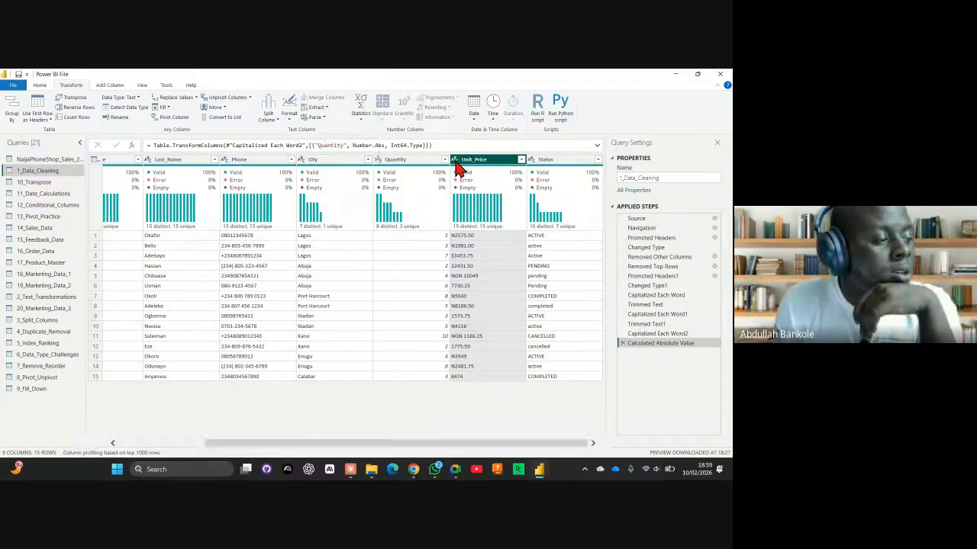
click(269, 122)
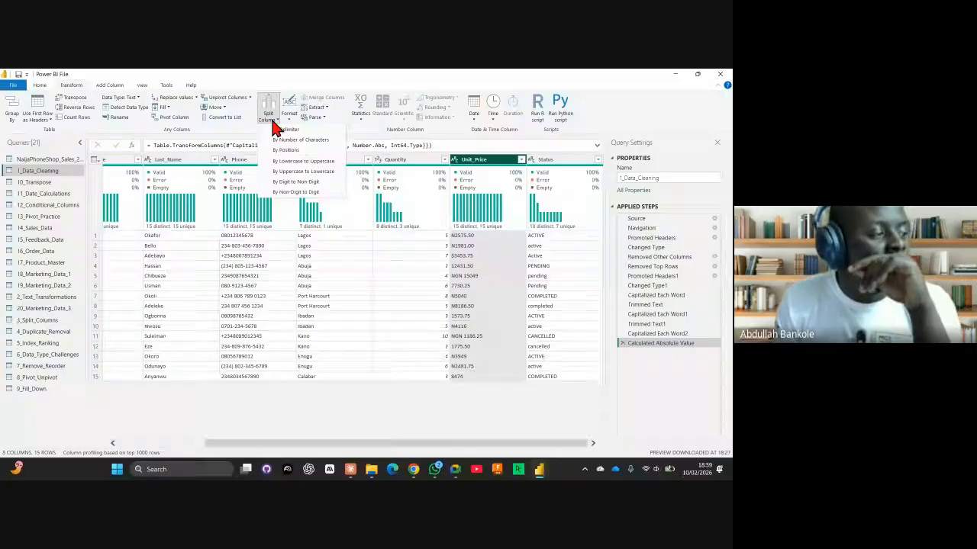
click(320, 108)
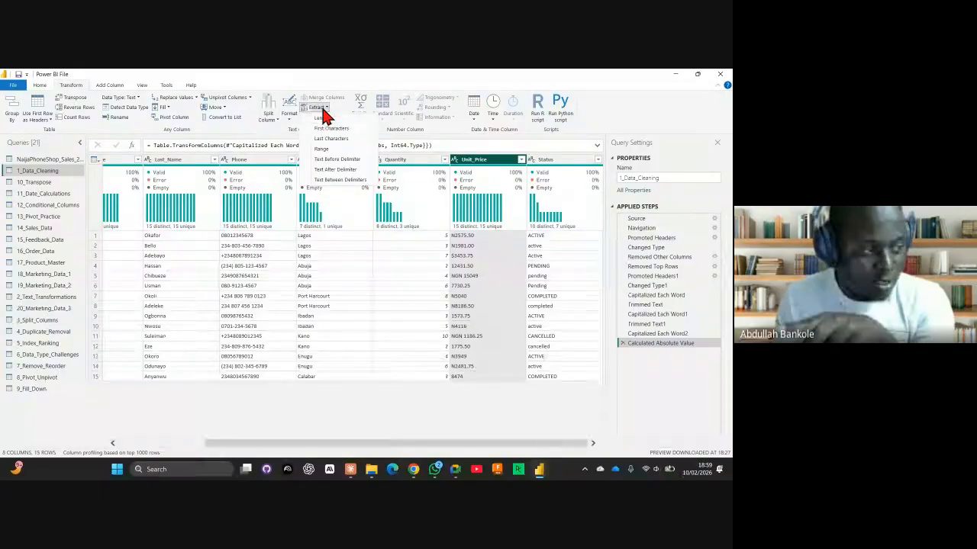
click(268, 120)
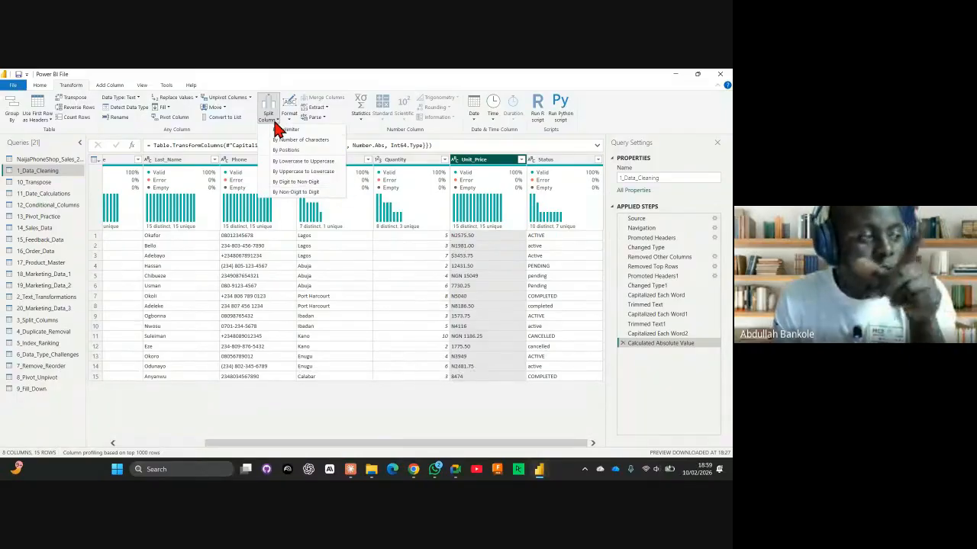
click(324, 107)
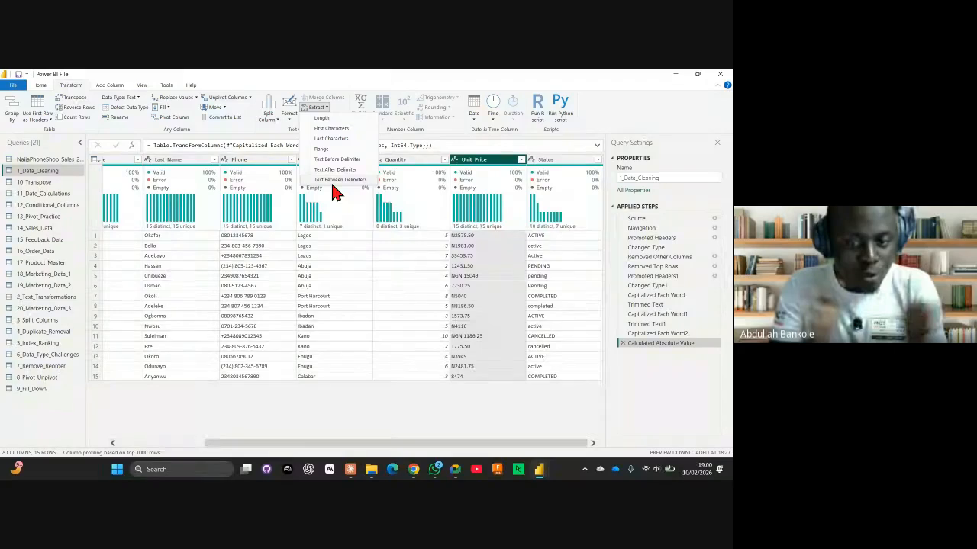
Try splitting the Unit_Price column by non-digit to digit, and delete that split from the applied steps
click(271, 123)
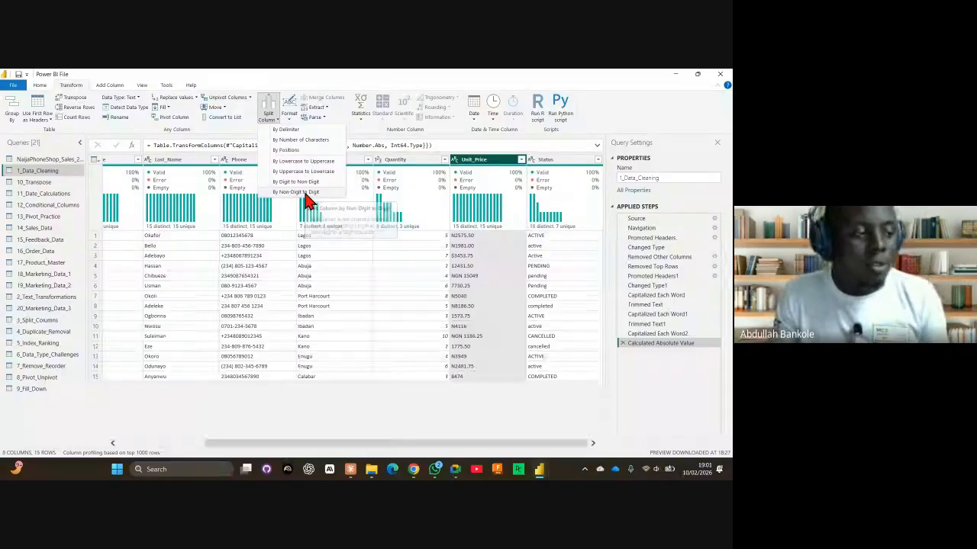
click(297, 192)
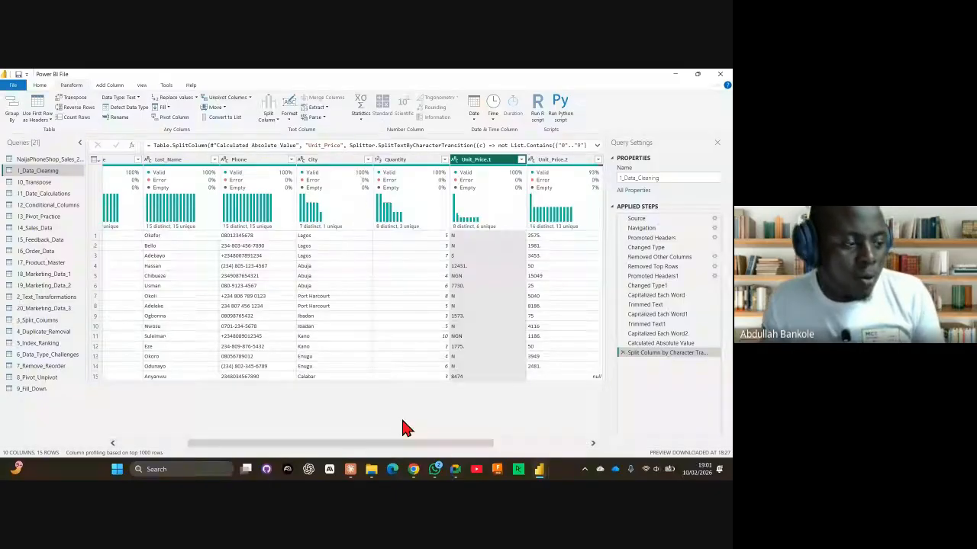
drag(468, 441, 531, 440)
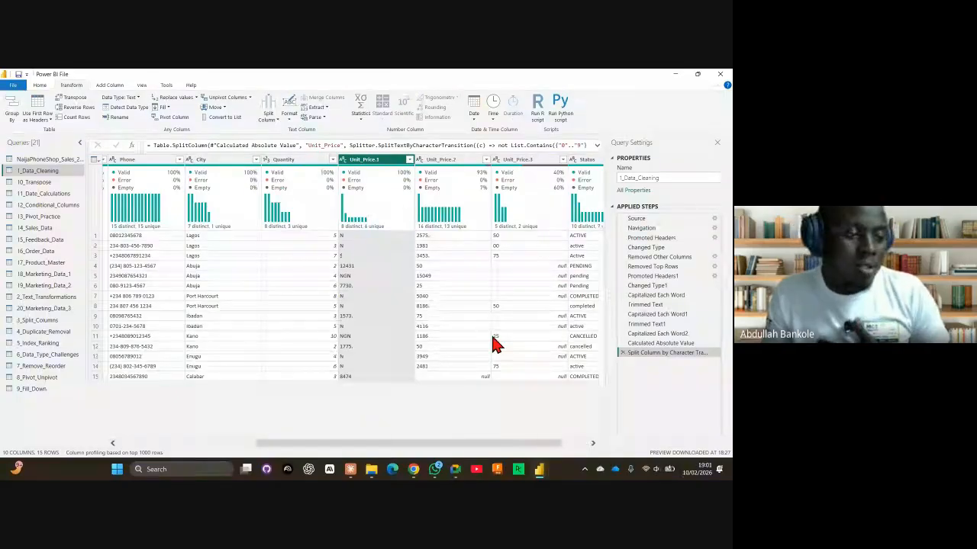
click(622, 352)
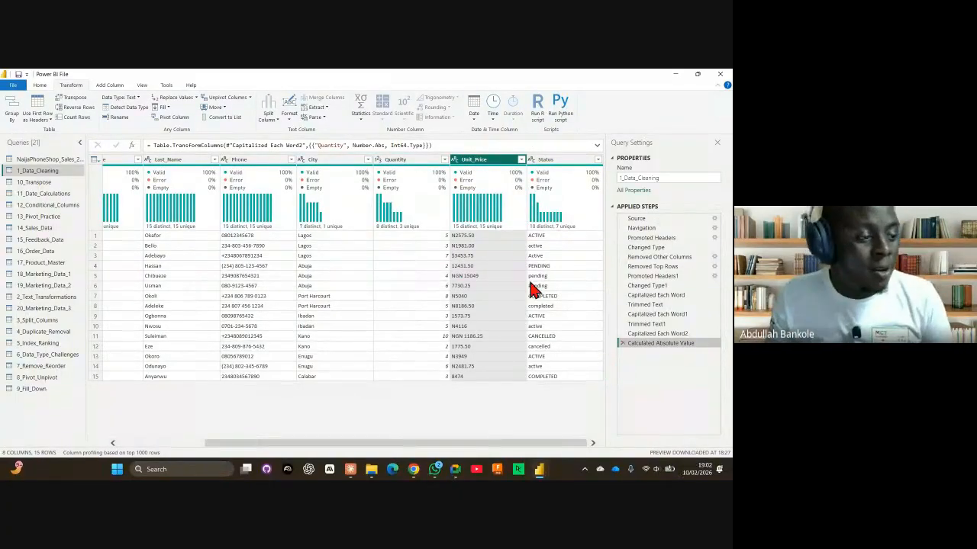
Remove the "NGN " prefix, including its trailing space, from the Unit_Price column by replacing it with nothing
click(484, 246)
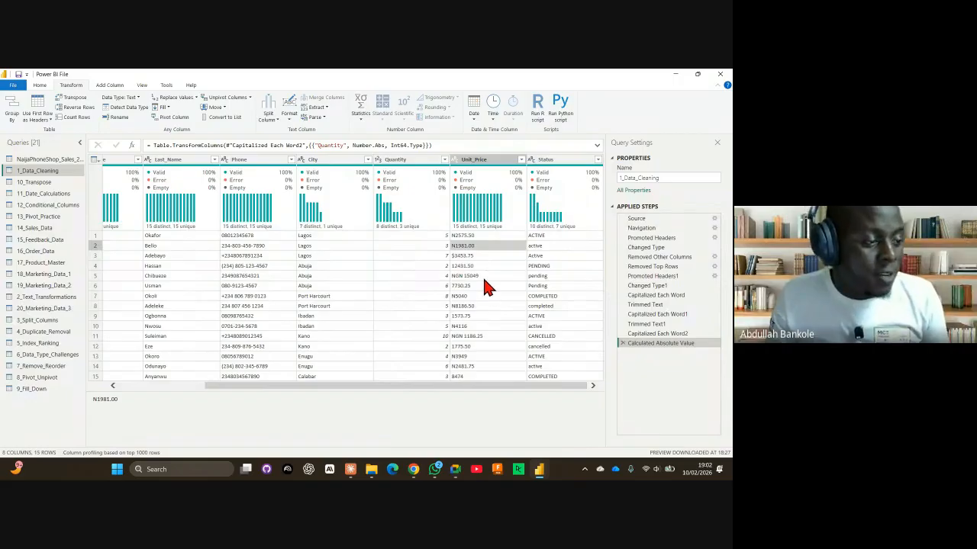
click(484, 276)
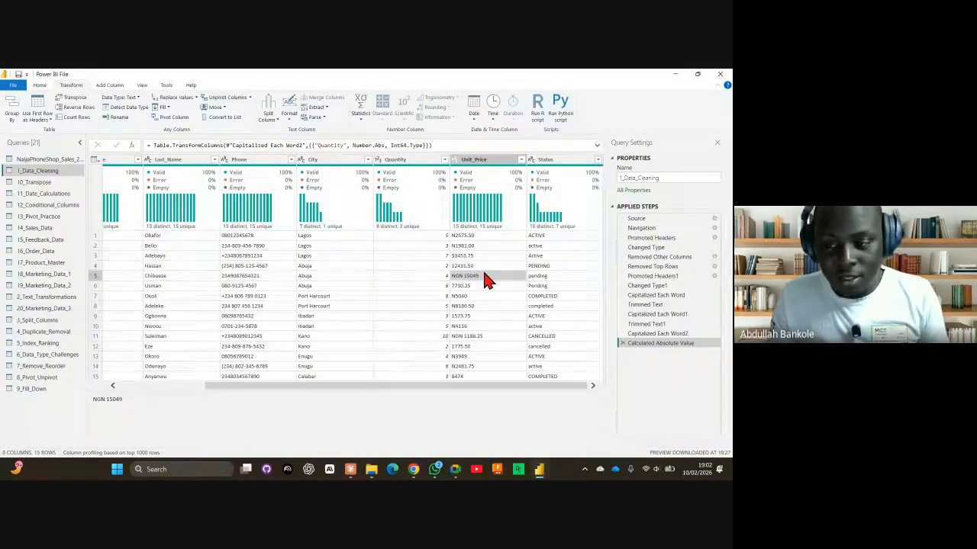
right_click(484, 278)
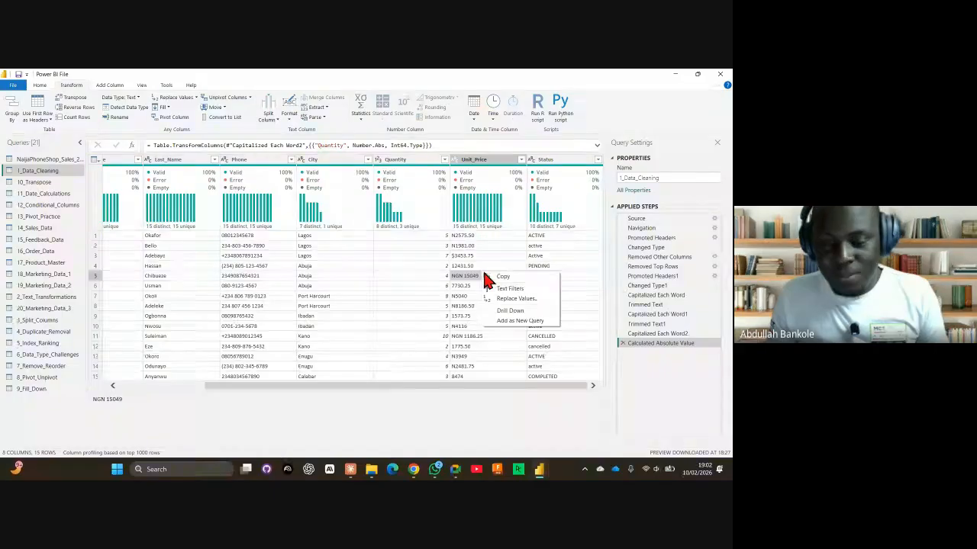
click(516, 298)
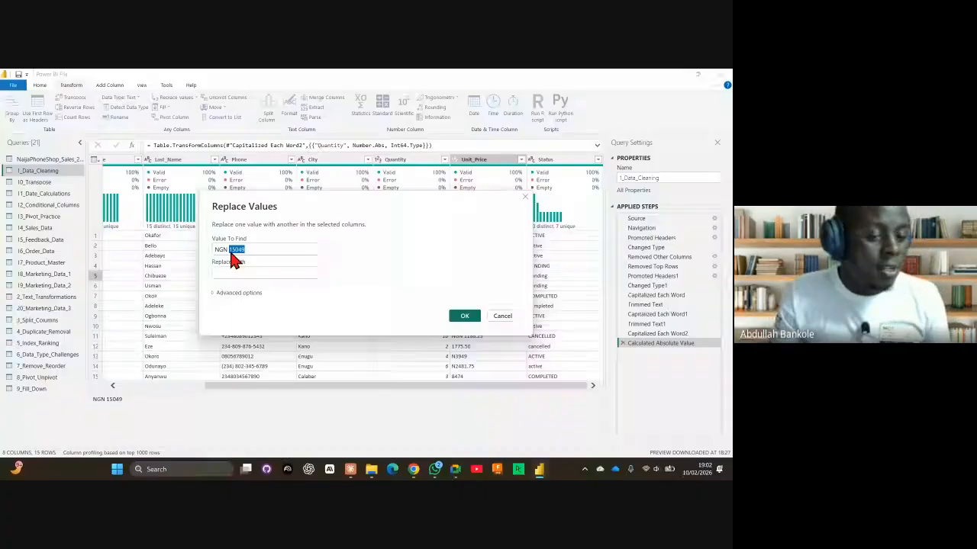
key(BackSpace)
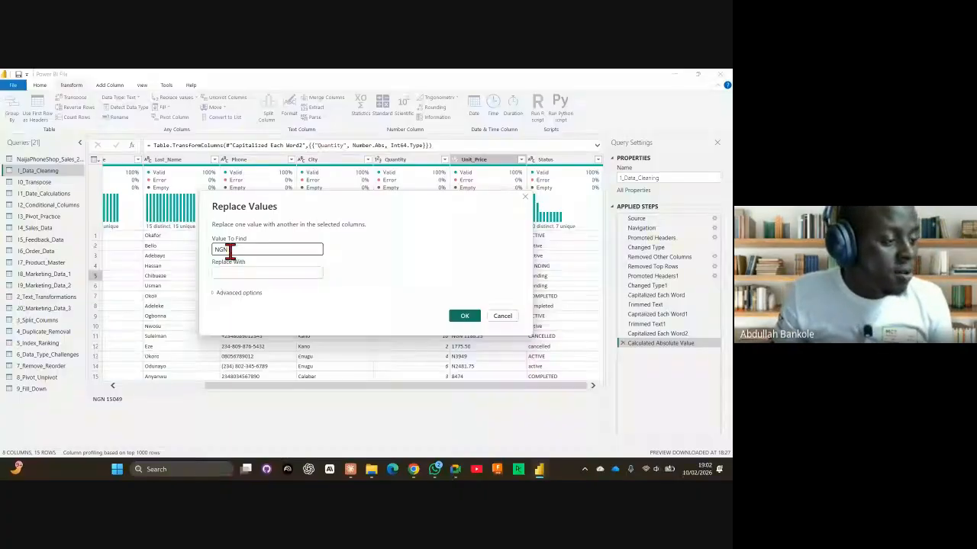
click(464, 316)
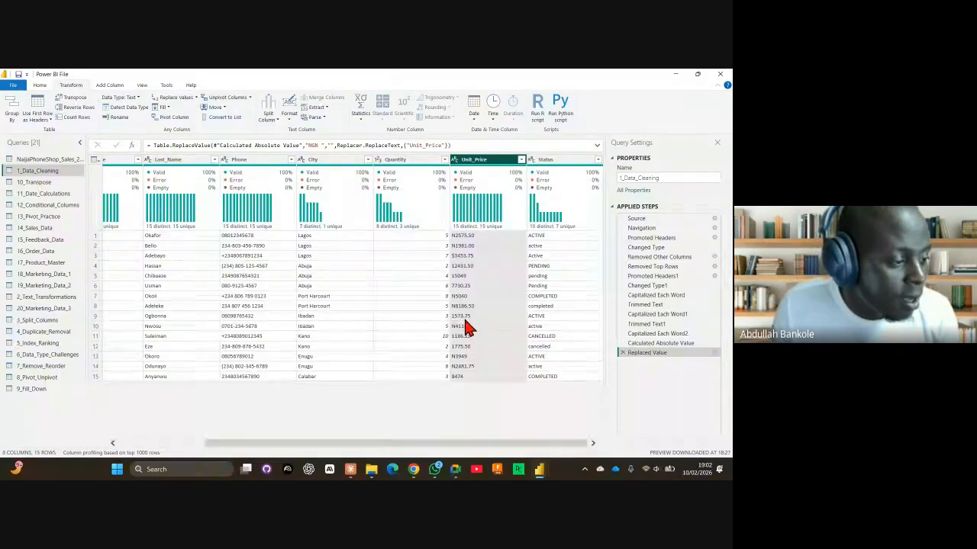
Replace the letter "N" with an empty value throughout the Unit_Price column
click(466, 327)
right_click(466, 326)
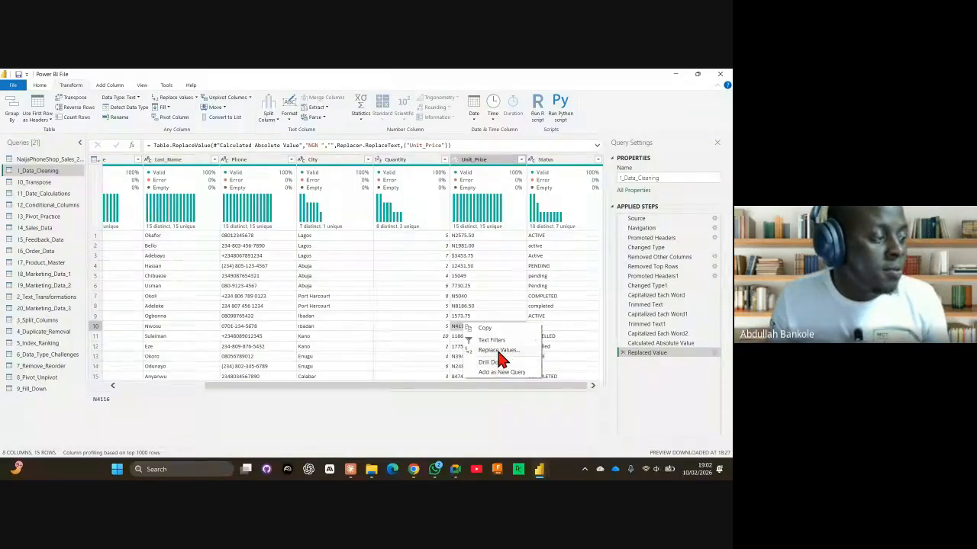
click(498, 351)
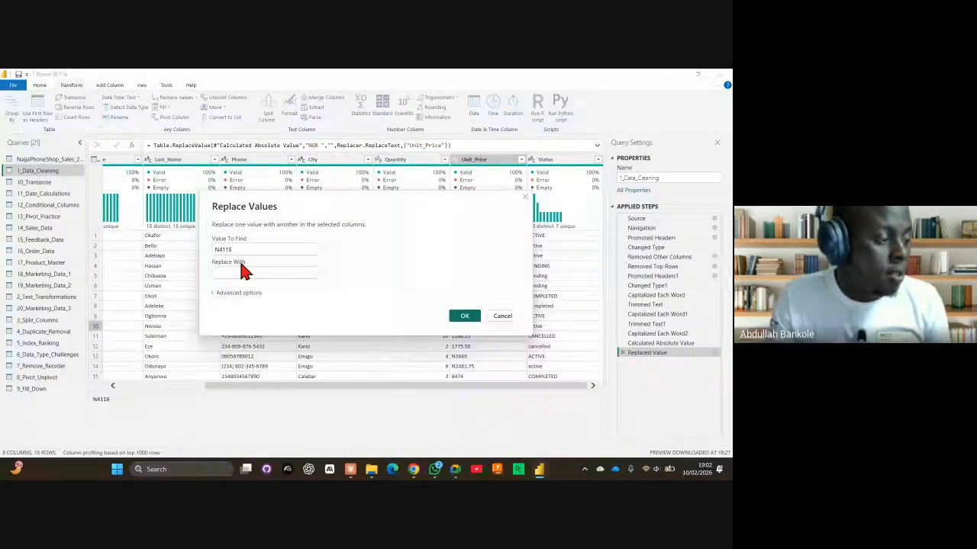
click(241, 249)
key(BackSpace)
key(BackSpace)
key(BackSpace)
key(BackSpace)
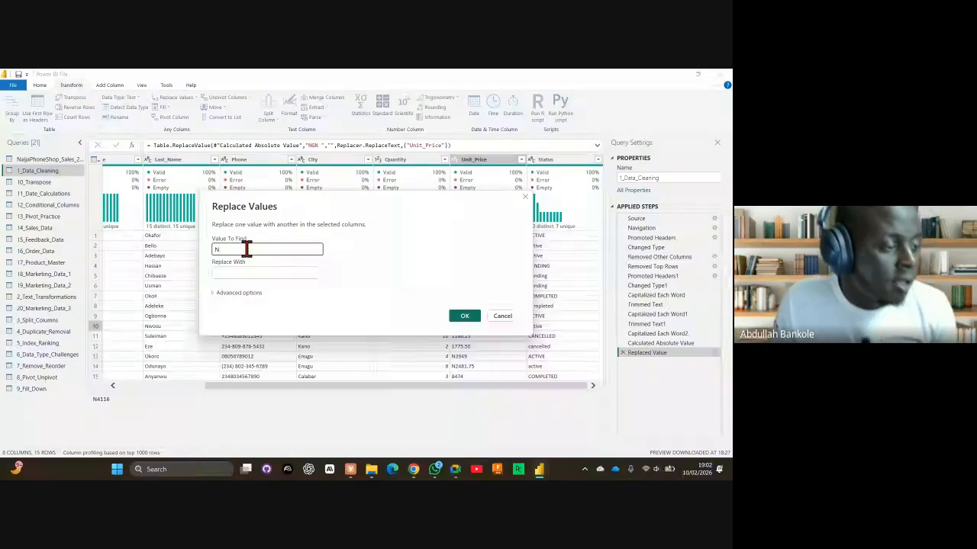
key(Return)
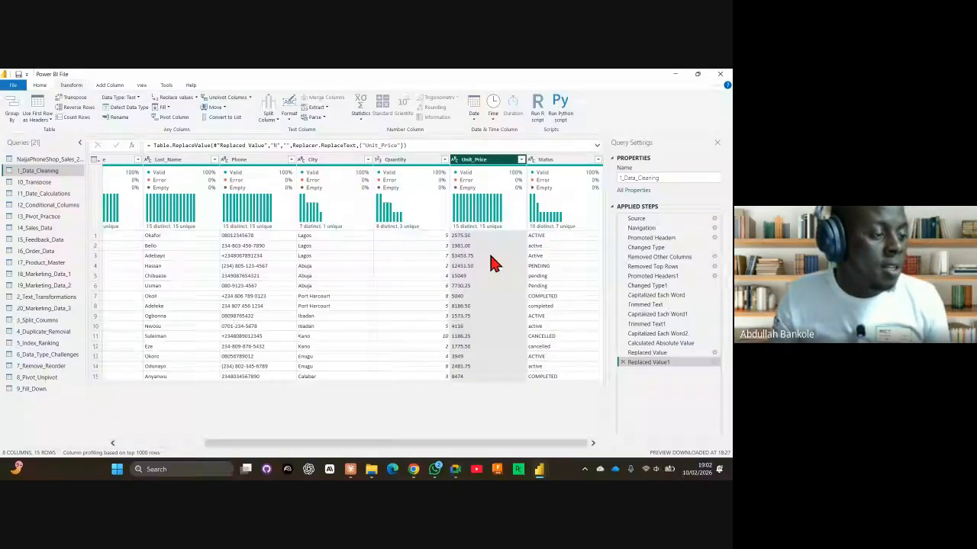
right_click(493, 257)
key(Escape)
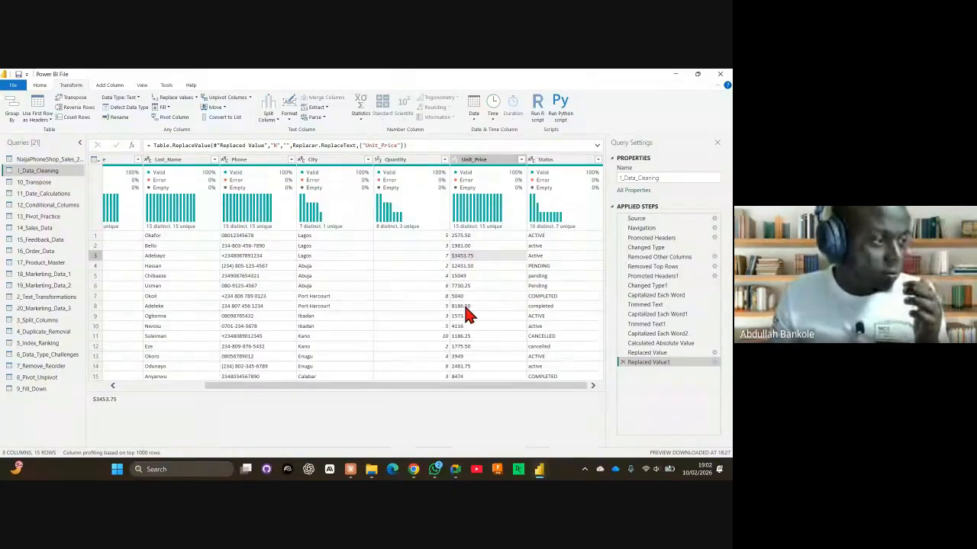
double_click(402, 77)
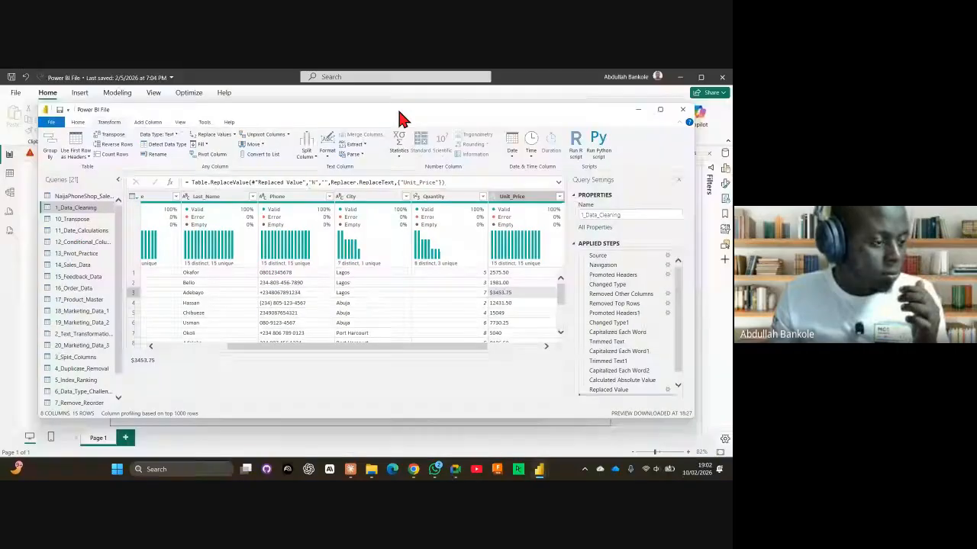
double_click(403, 120)
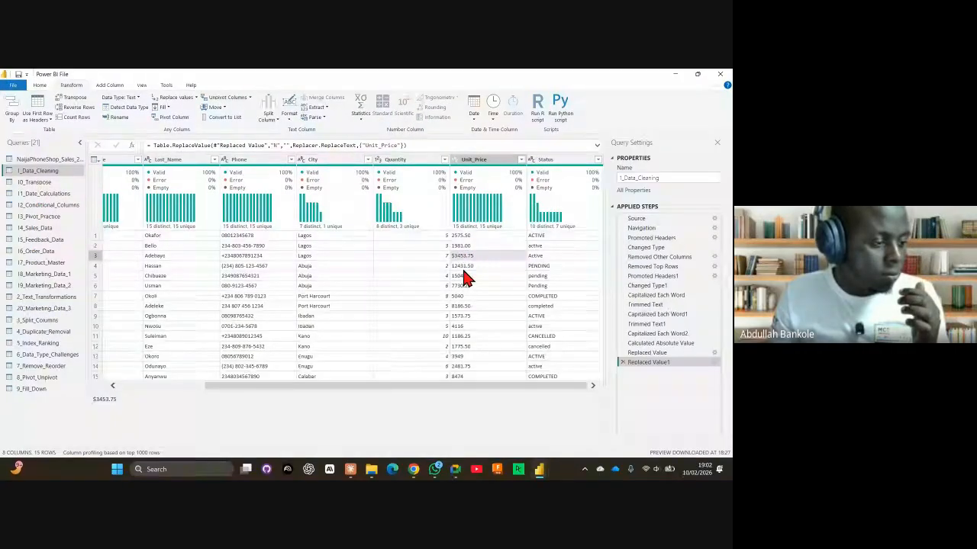
mouse_move(538, 469)
click(567, 431)
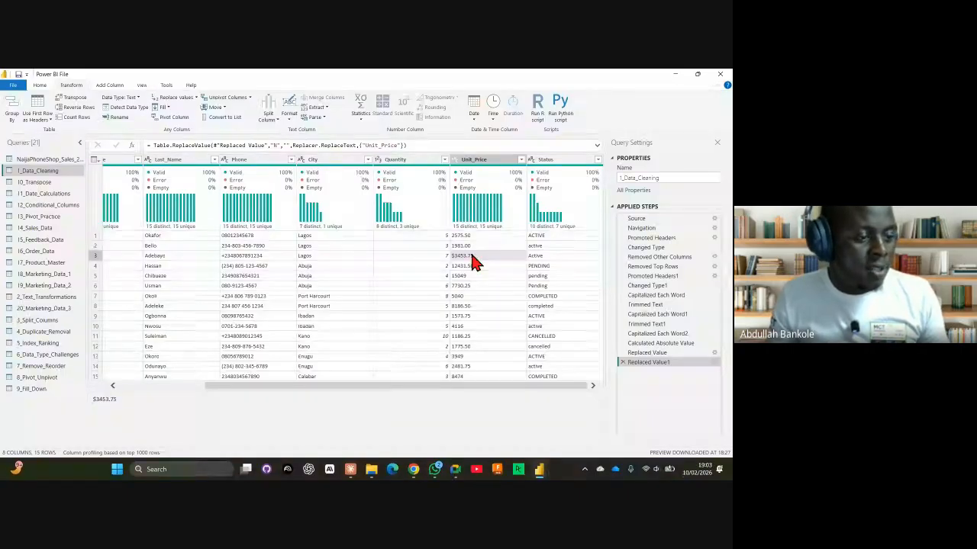
click(661, 306)
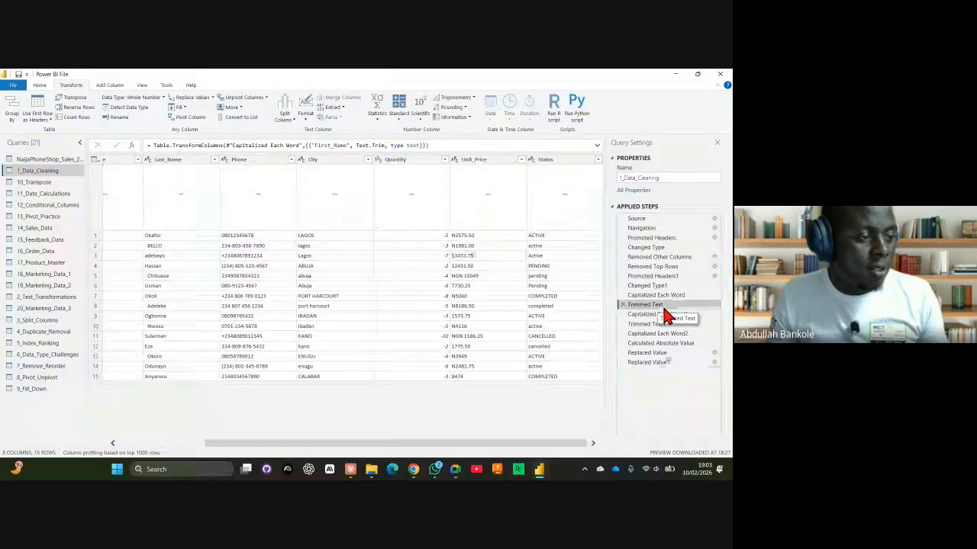
click(661, 363)
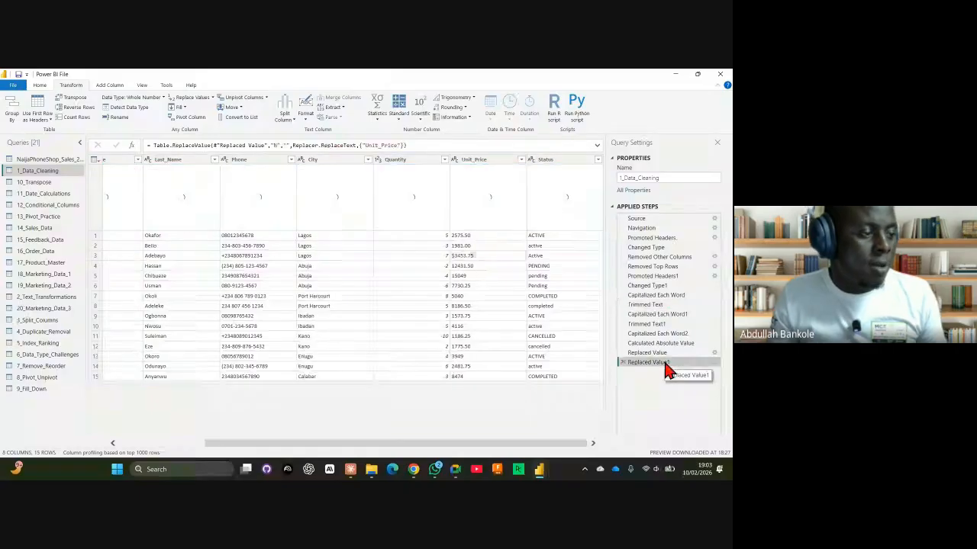
Strip the "$" sign from the Unit_Price column by replacing it with an empty value
right_click(489, 252)
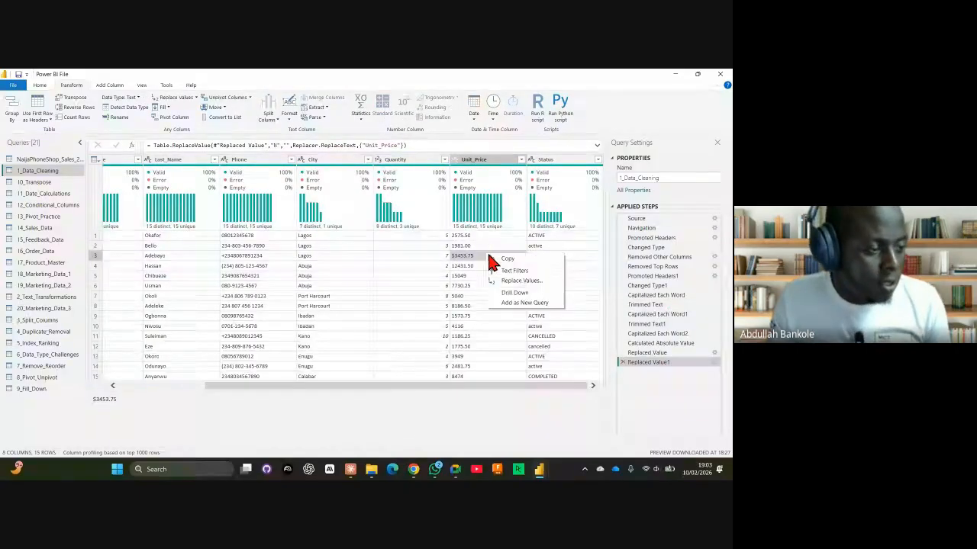
click(517, 280)
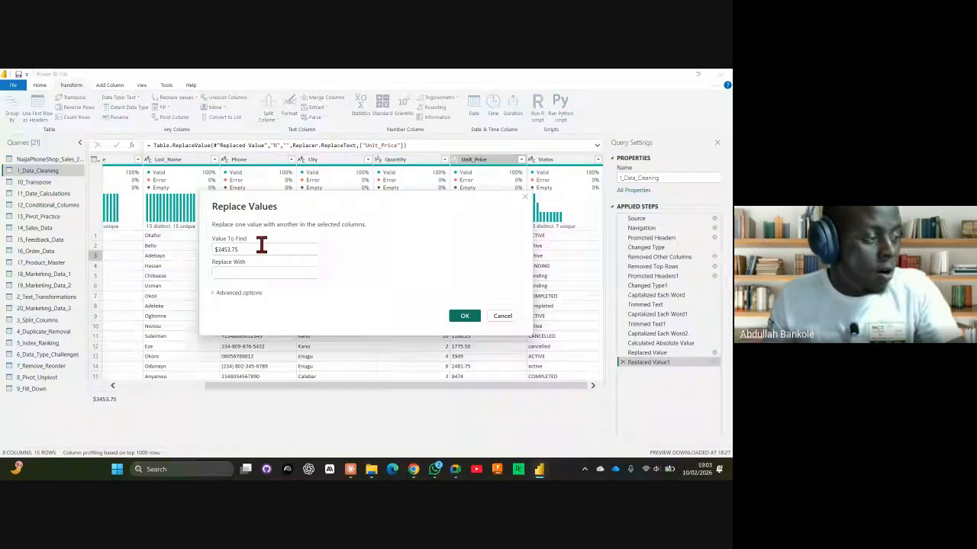
click(261, 246)
key(BackSpace)
key(BackSpace)
key(BackSpace)
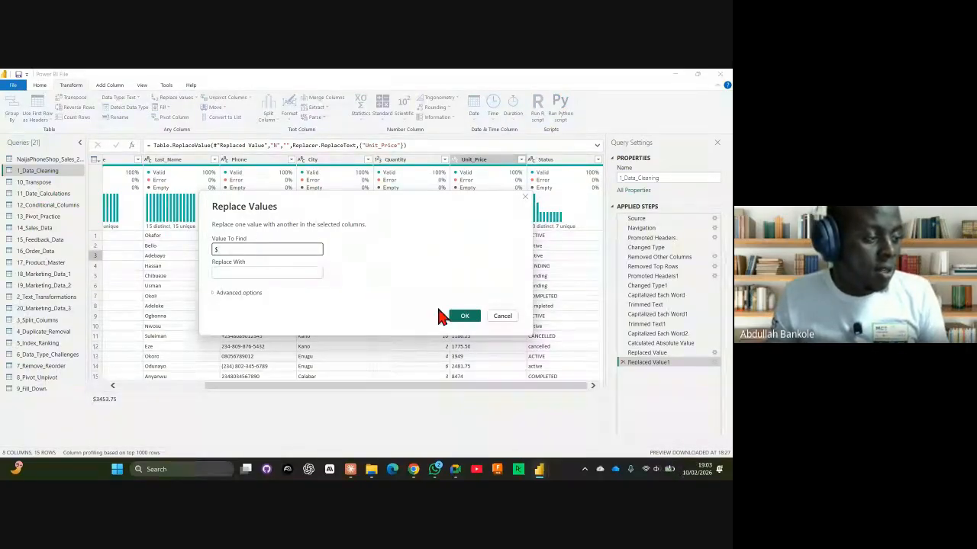
click(458, 316)
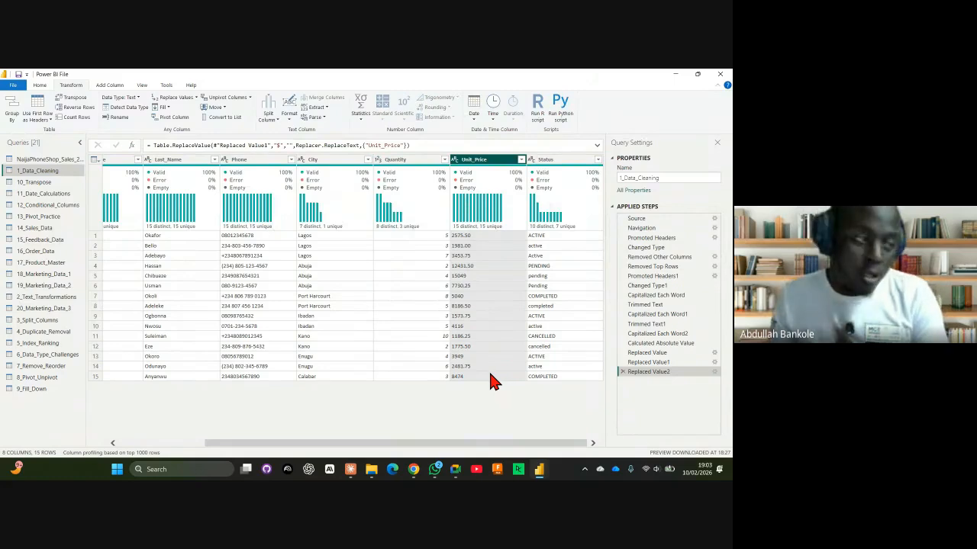
Set the Unit_Price column's data type to Decimal Number
click(455, 161)
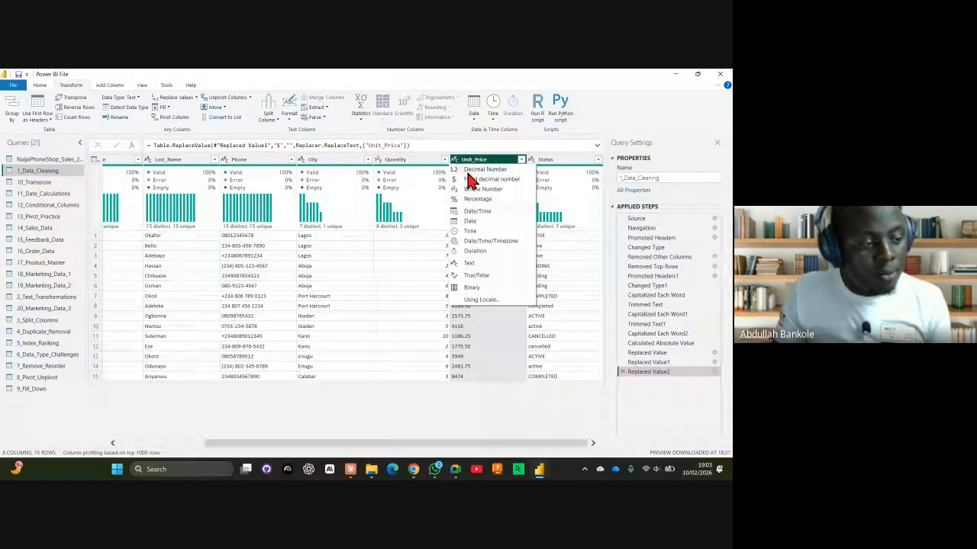
click(477, 169)
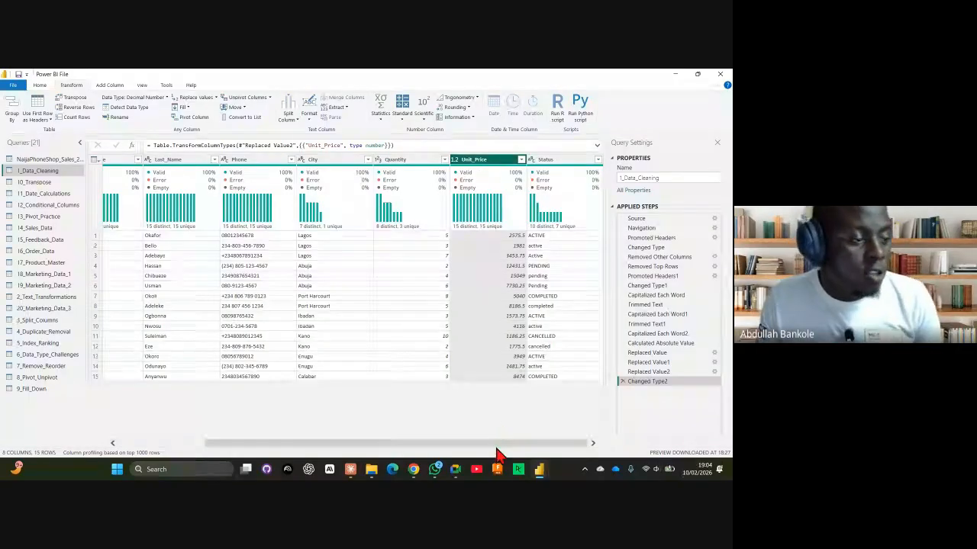
Capitalize each word in the Status column, and apply its filter with all values selected
click(566, 163)
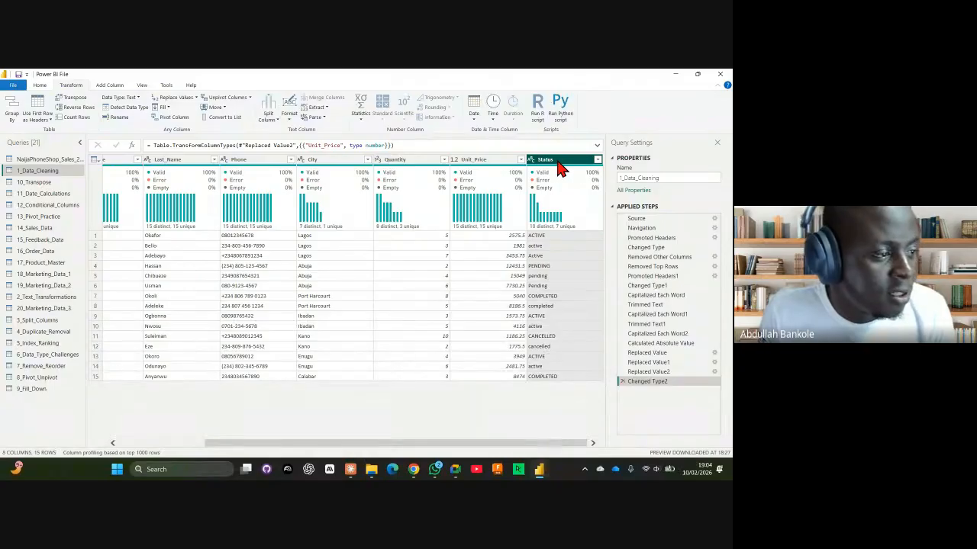
click(533, 161)
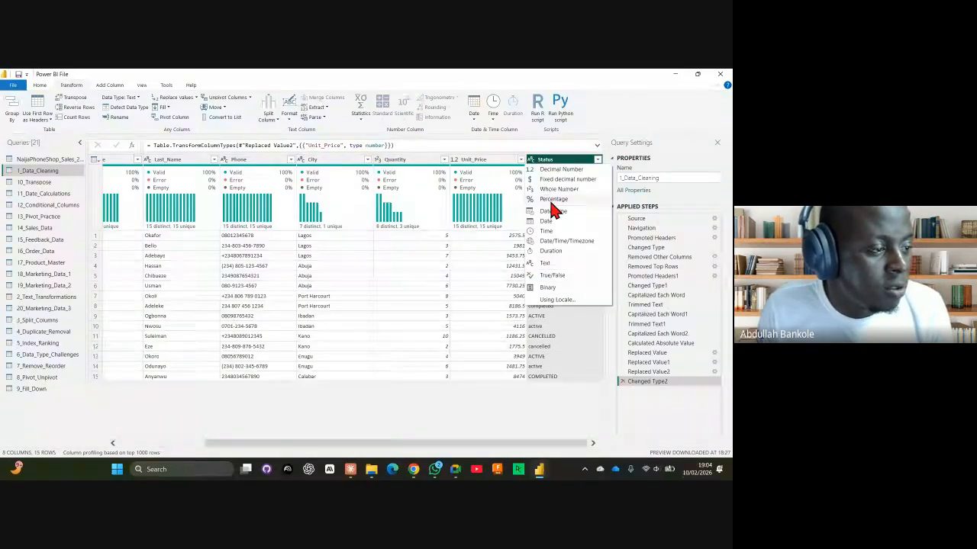
click(586, 162)
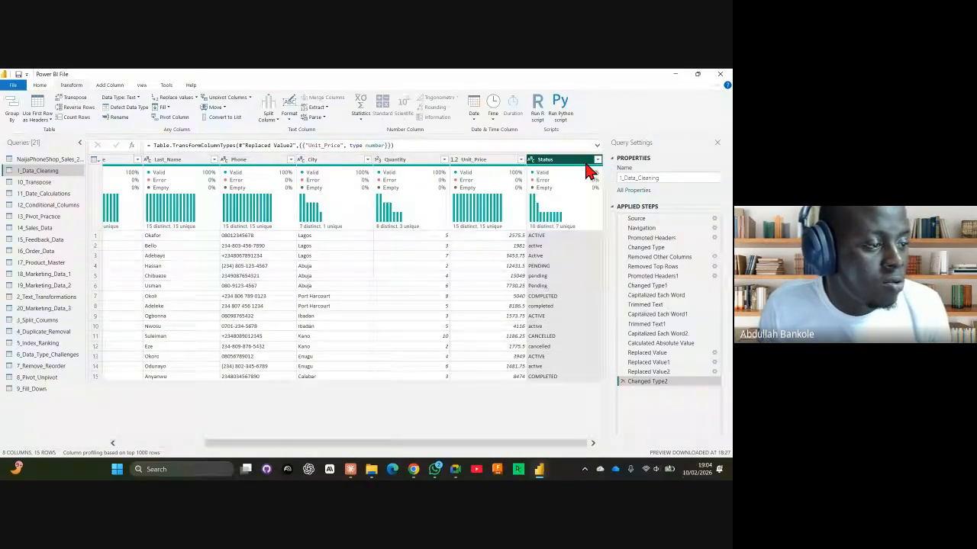
right_click(585, 164)
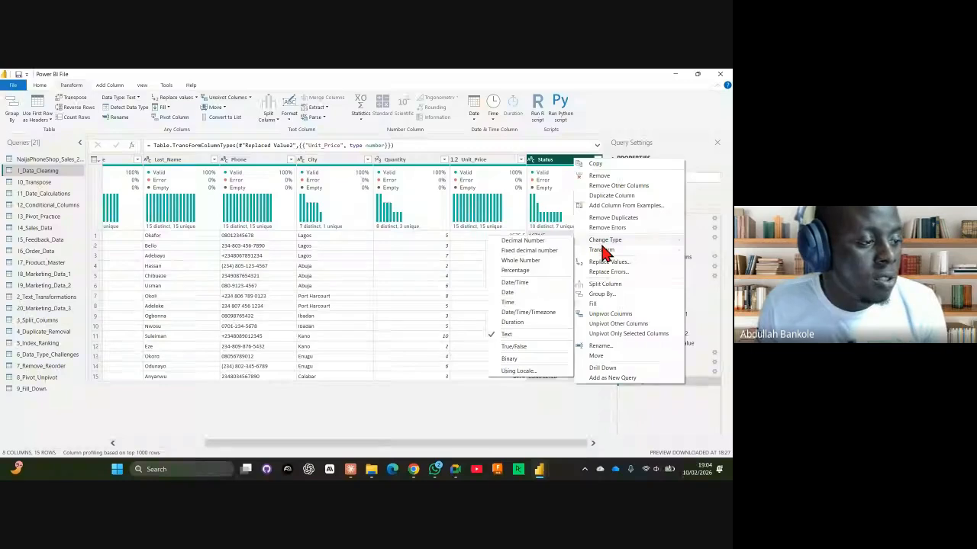
mouse_move(596, 252)
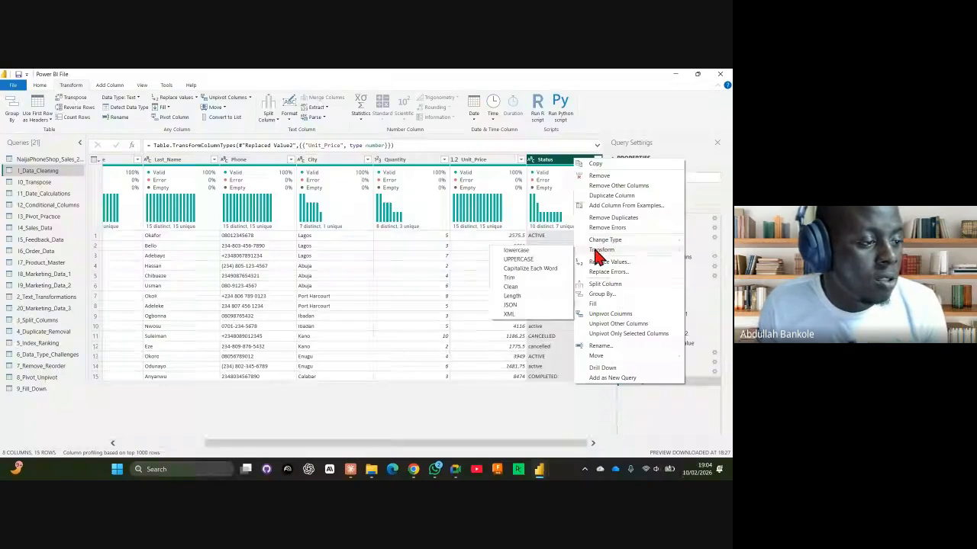
click(526, 268)
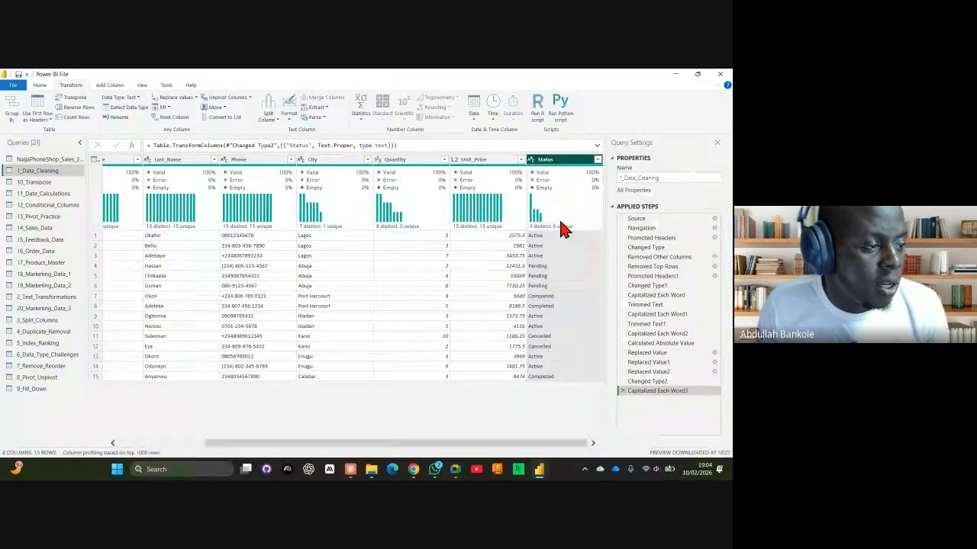
click(598, 159)
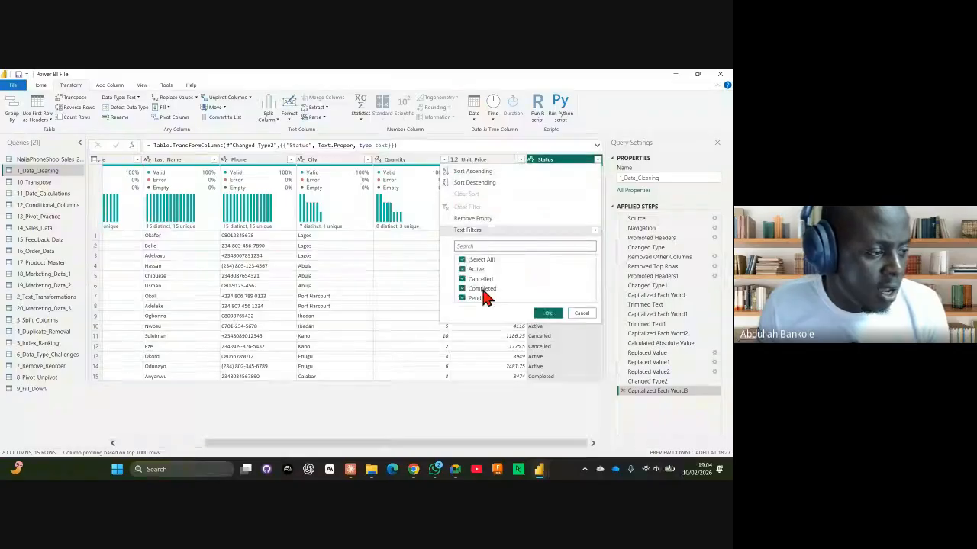
click(548, 313)
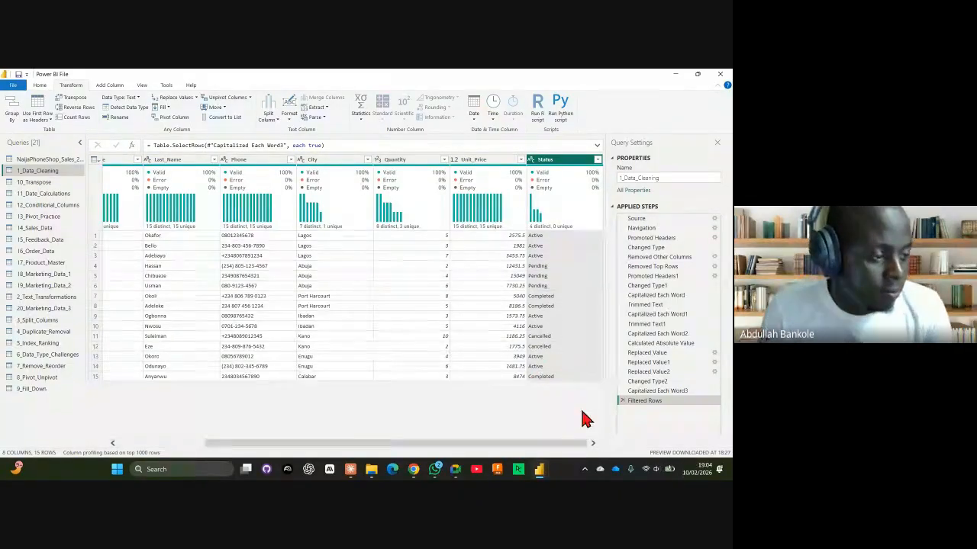
Examine the entries in the Phone column for inconsistent number formats, country prefixes and separators
scroll(556, 446, left, 2)
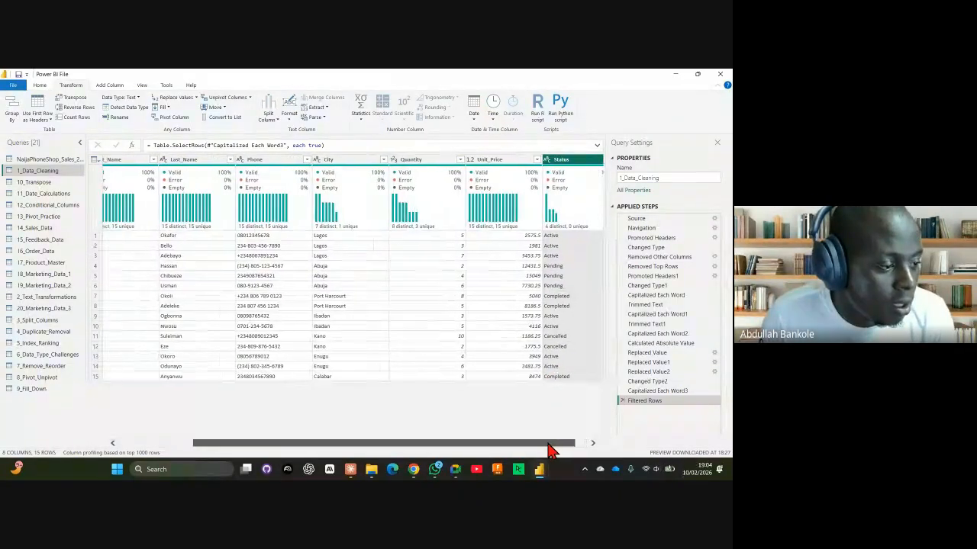
scroll(556, 447, left, 5)
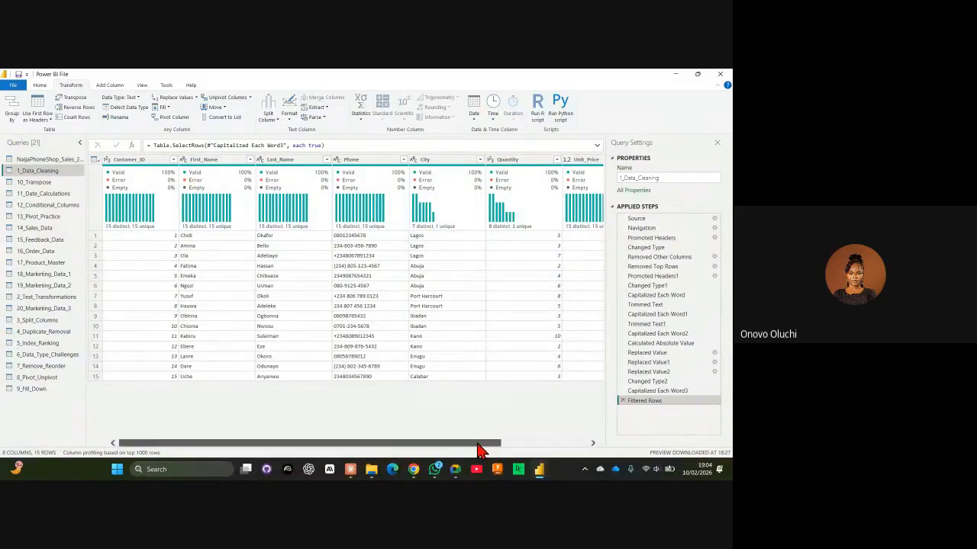
scroll(503, 446, right, 2)
scroll(507, 450, left, 2)
click(361, 162)
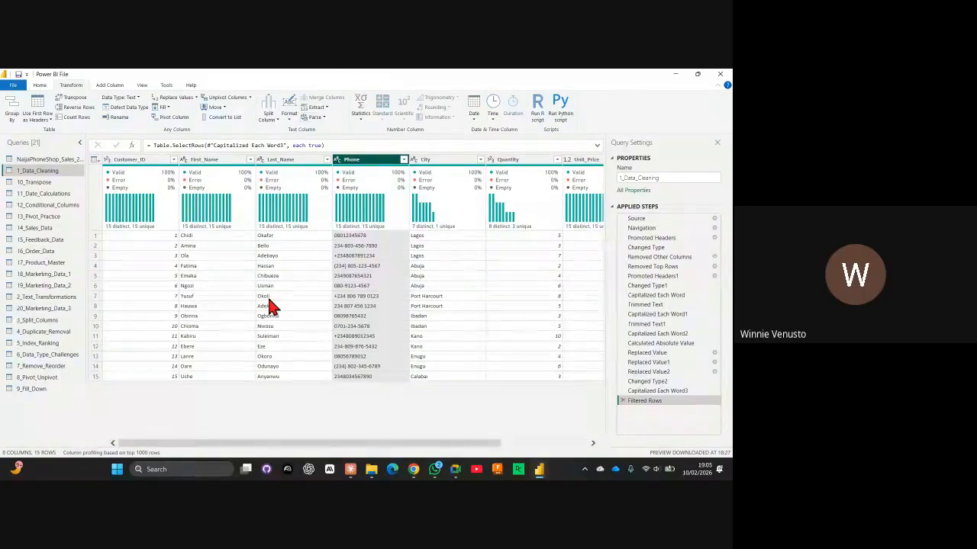
click(353, 295)
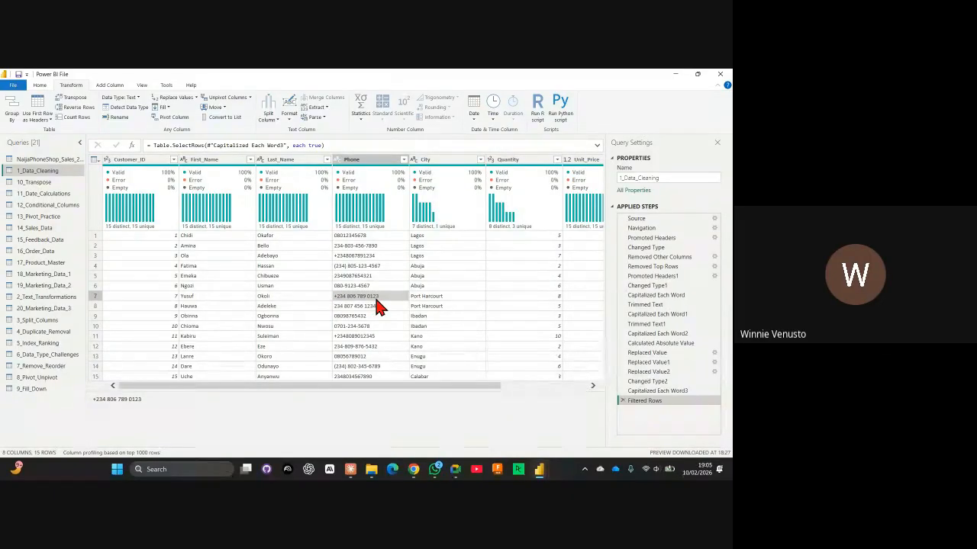
click(368, 307)
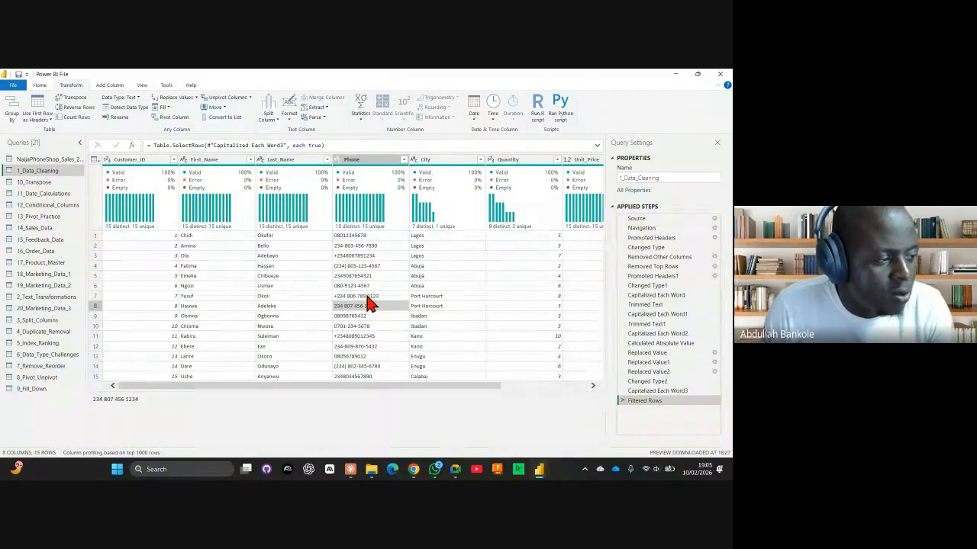
click(362, 296)
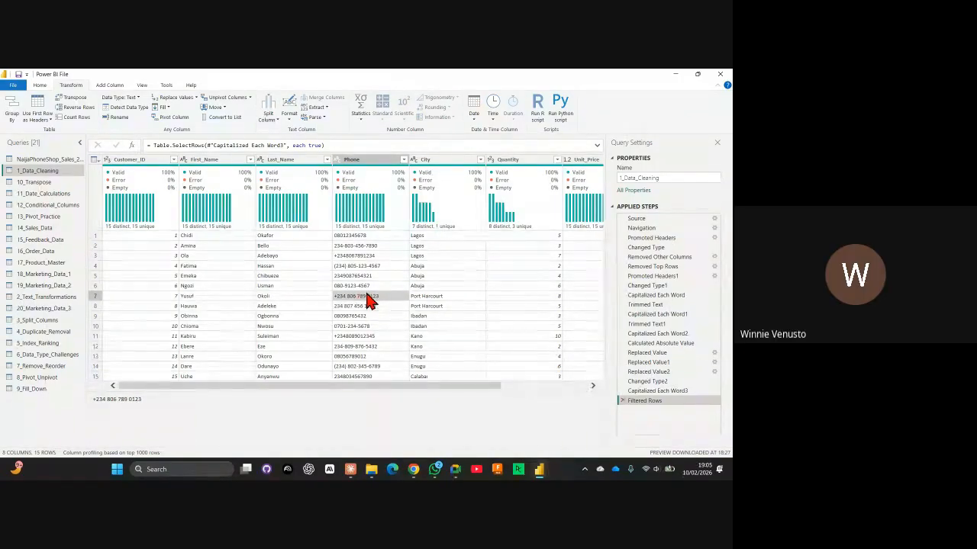
click(364, 306)
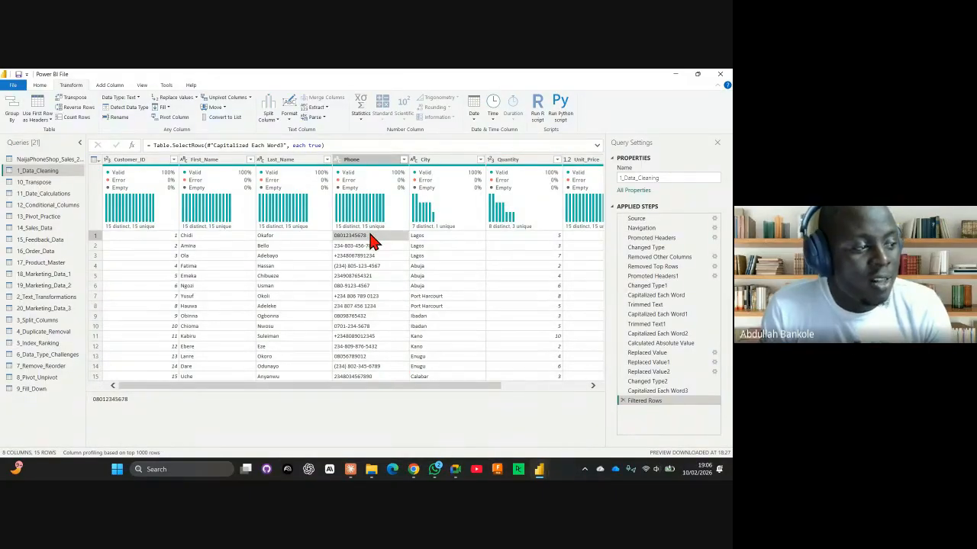
click(367, 163)
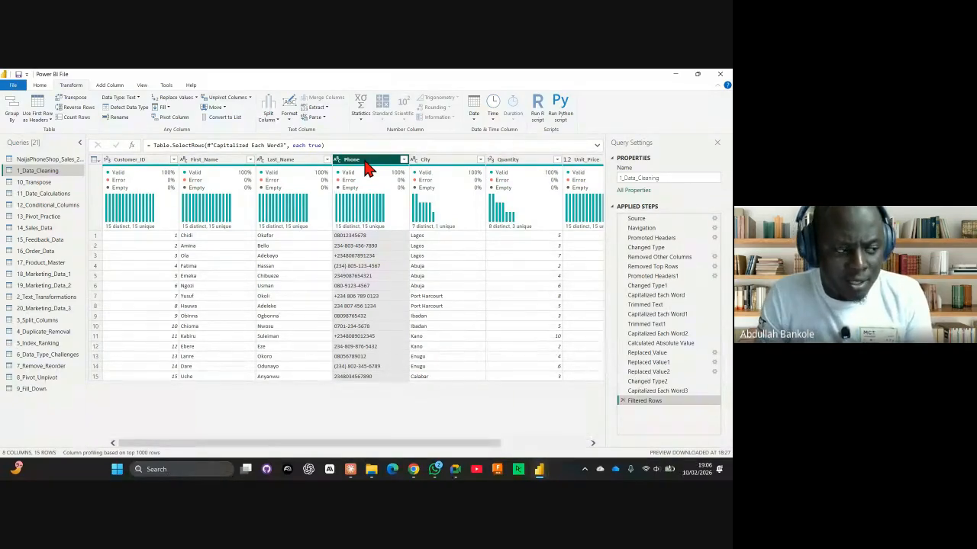
click(364, 246)
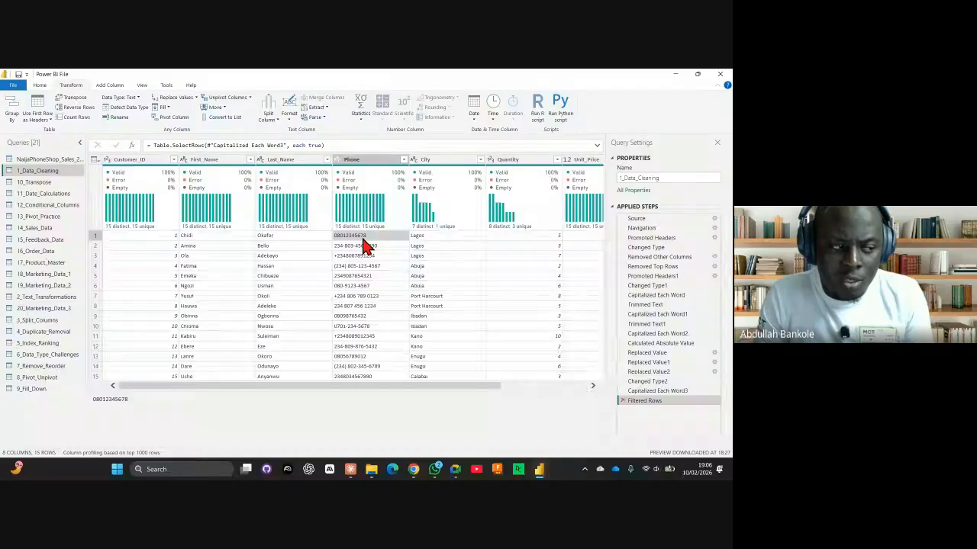
click(364, 256)
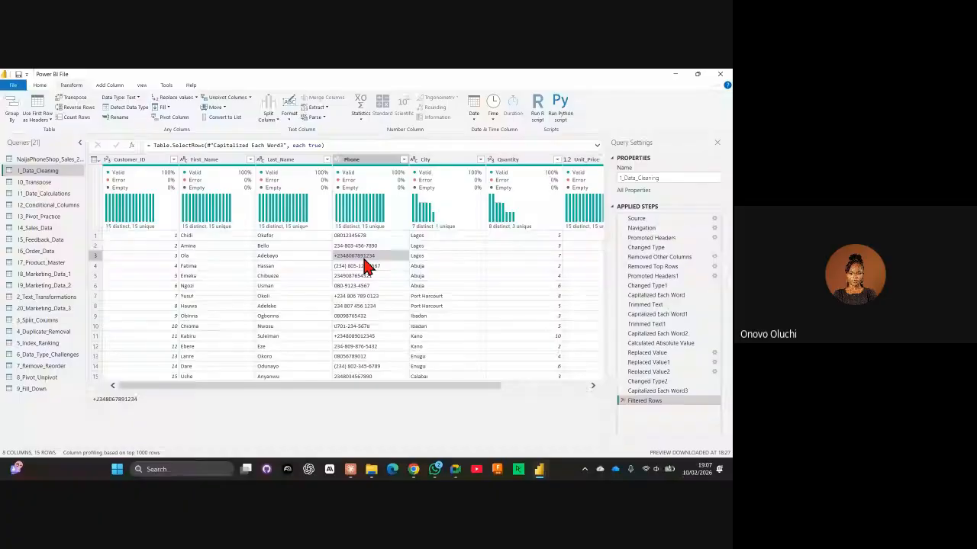
Open the 2_Text_Transformations query and promote its first row to column headers
click(45, 297)
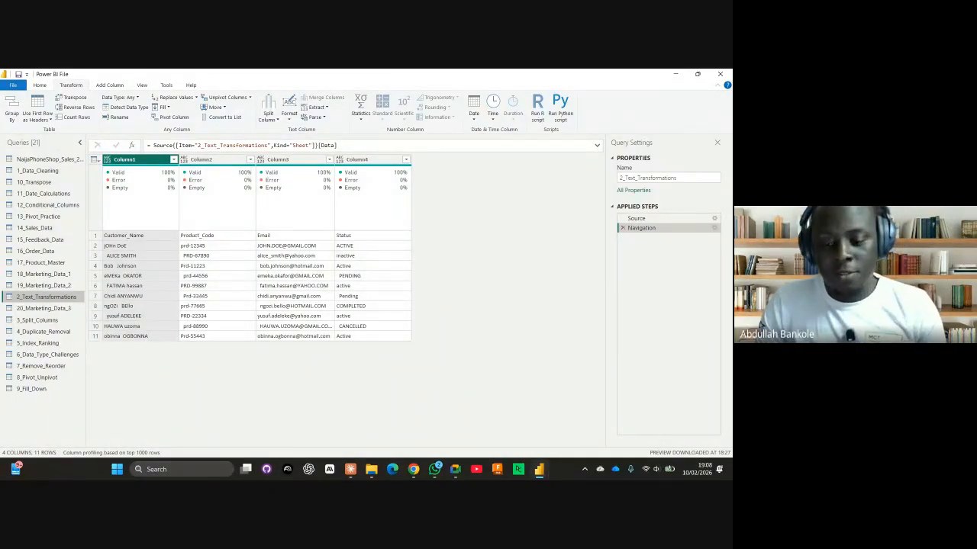
key(alt+Tab)
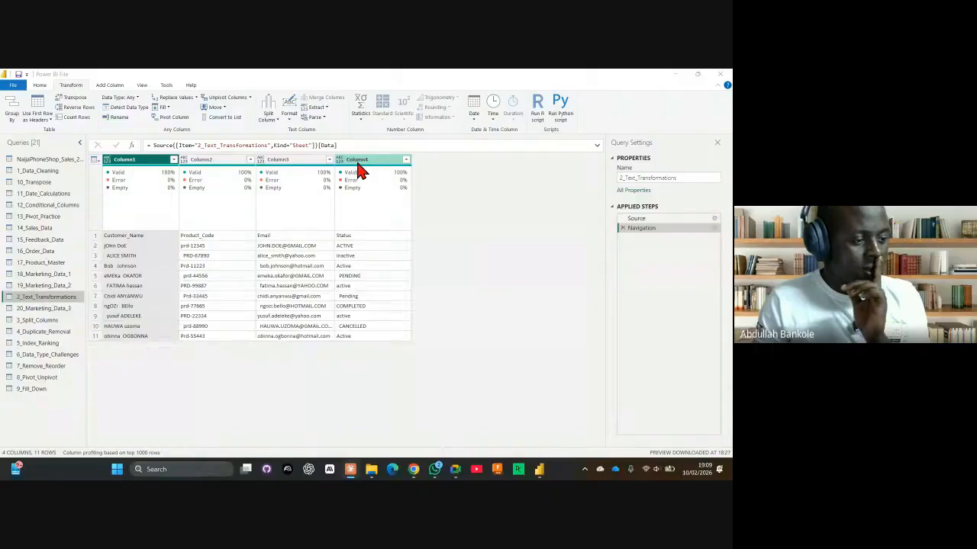
click(128, 236)
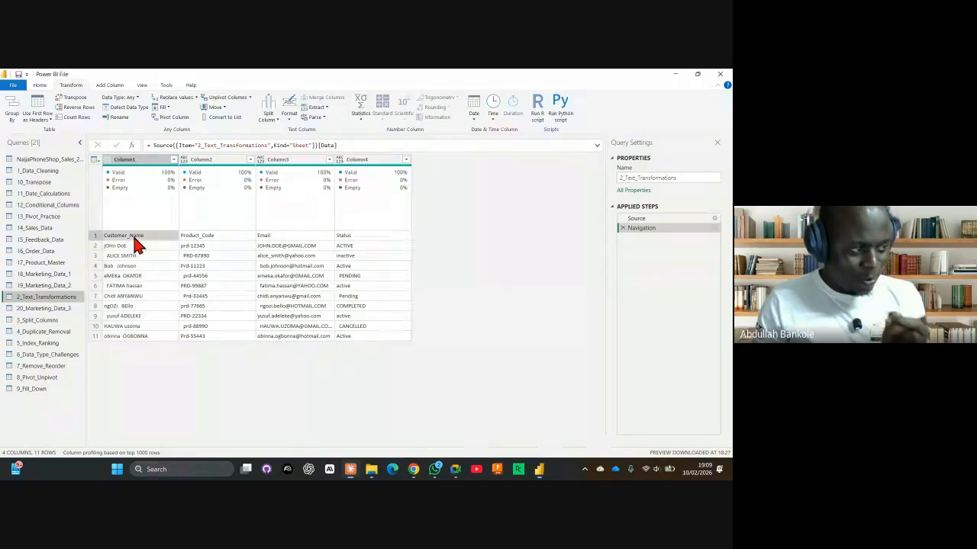
click(206, 239)
click(313, 236)
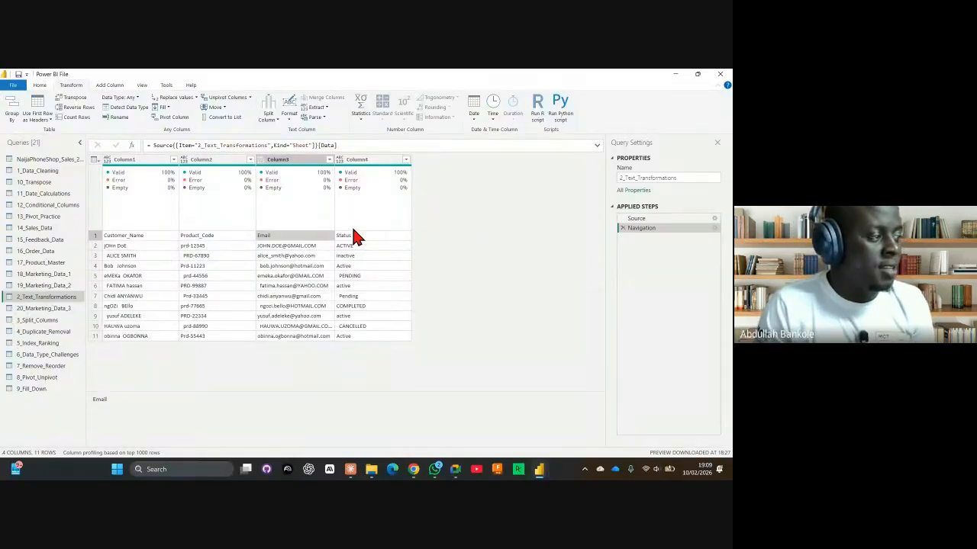
click(38, 105)
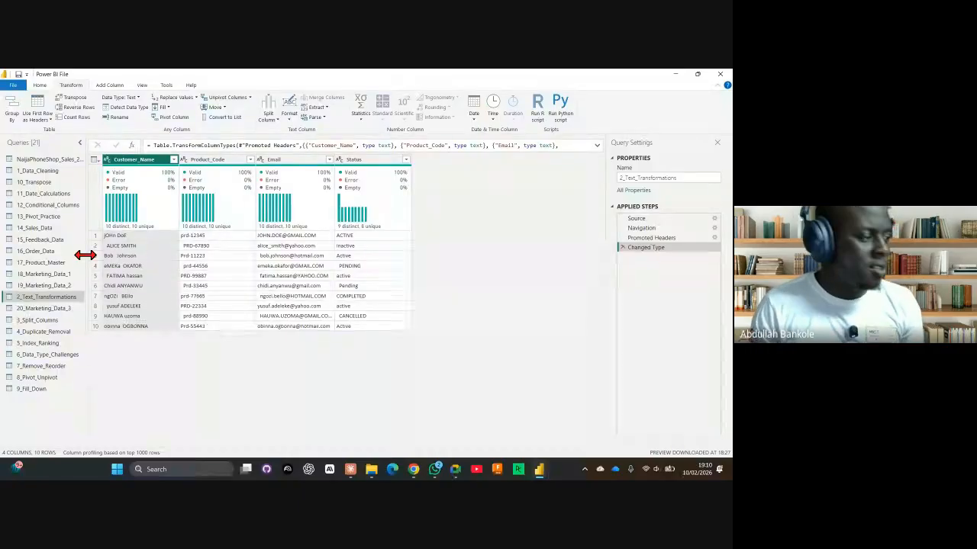
Try trimming the Customer_Name, Product_Code, Email and Status columns together, and delete that trim from the applied steps
click(94, 159)
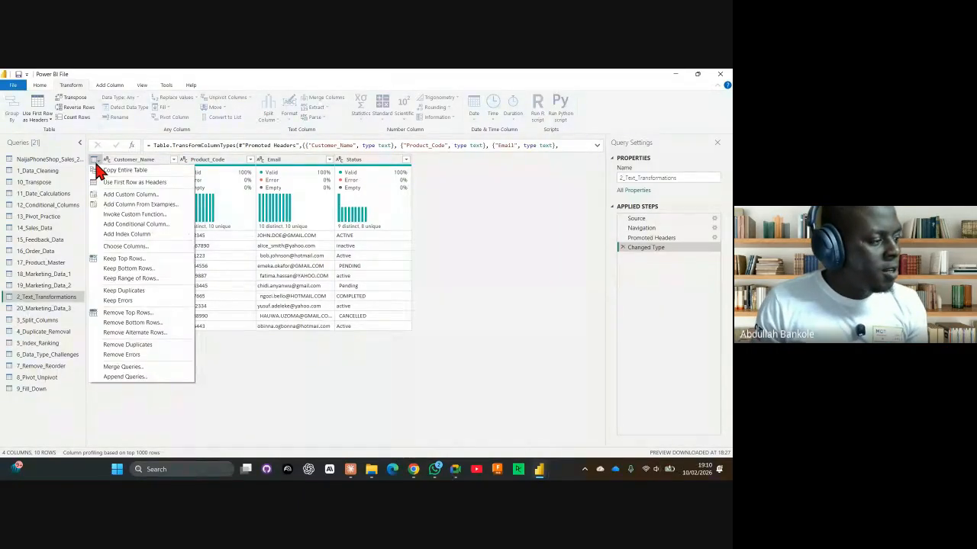
click(269, 237)
click(153, 161)
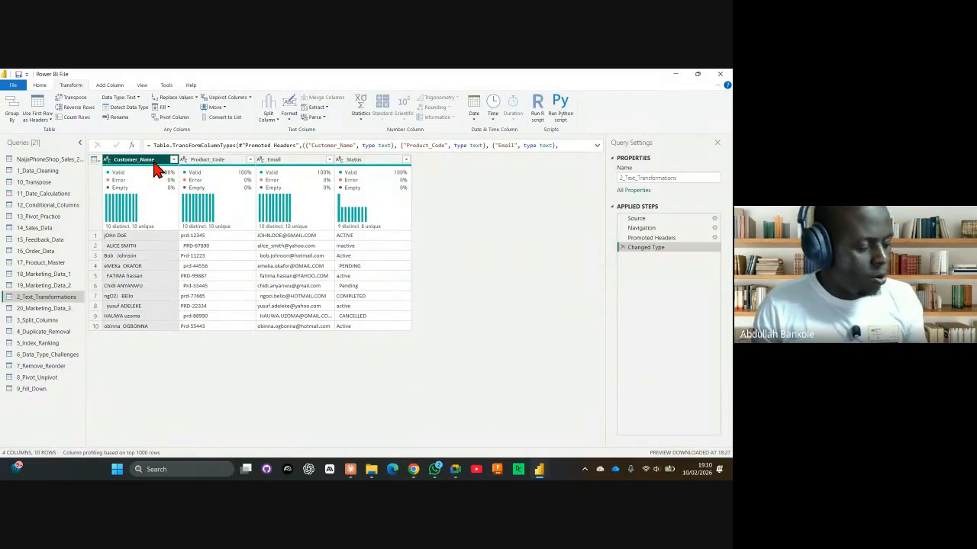
shift+click(209, 161)
shift+click(279, 163)
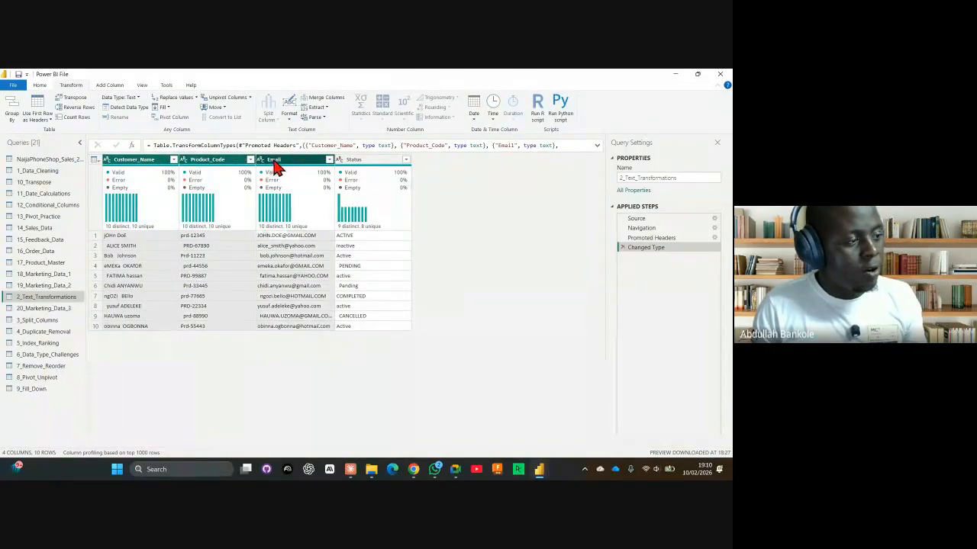
shift+click(366, 163)
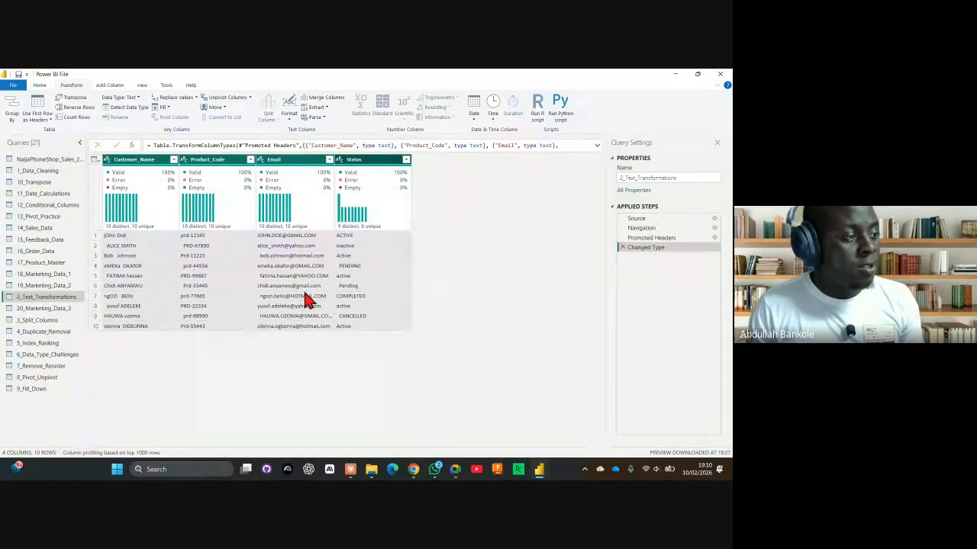
click(290, 115)
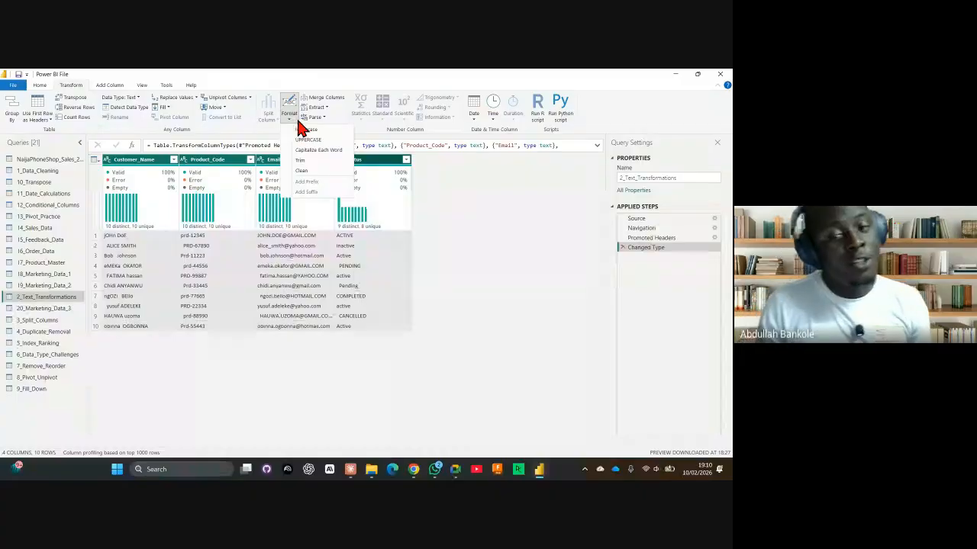
click(308, 164)
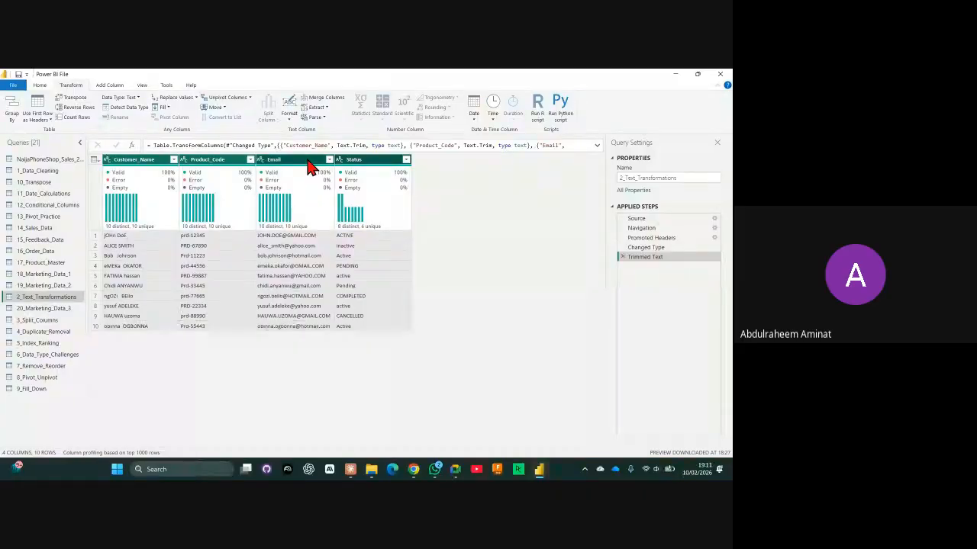
click(622, 256)
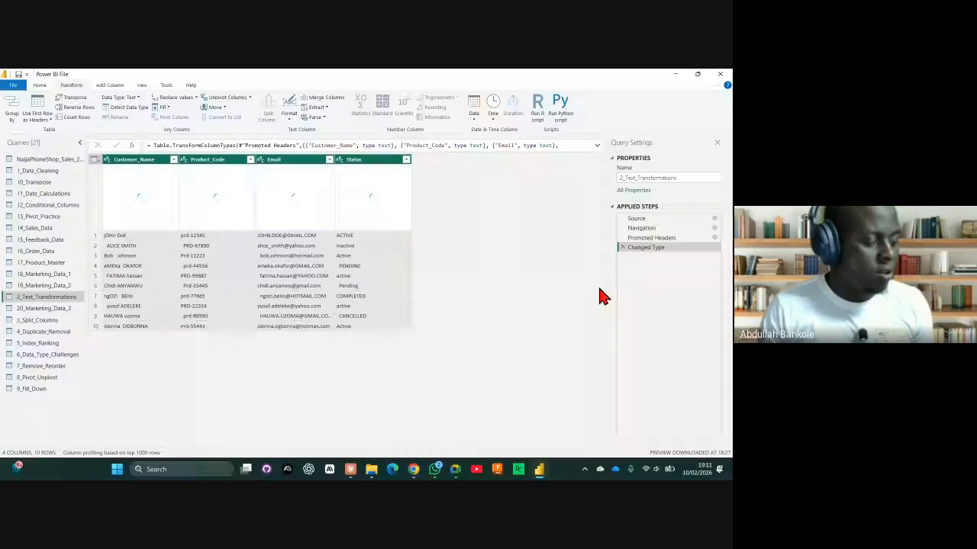
Trim leading and trailing spaces from the Customer_Name, Product_Code, Email and Status columns together
click(139, 161)
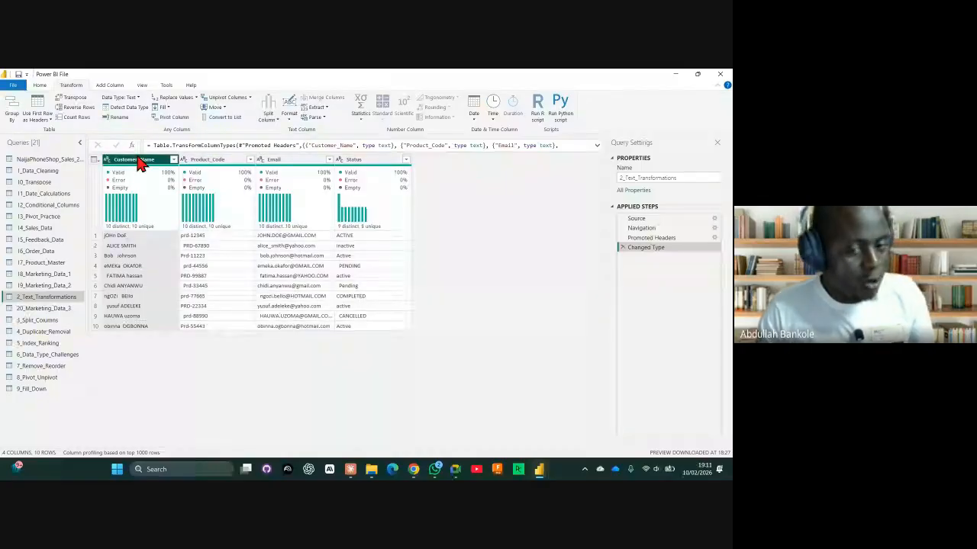
ctrl+click(207, 161)
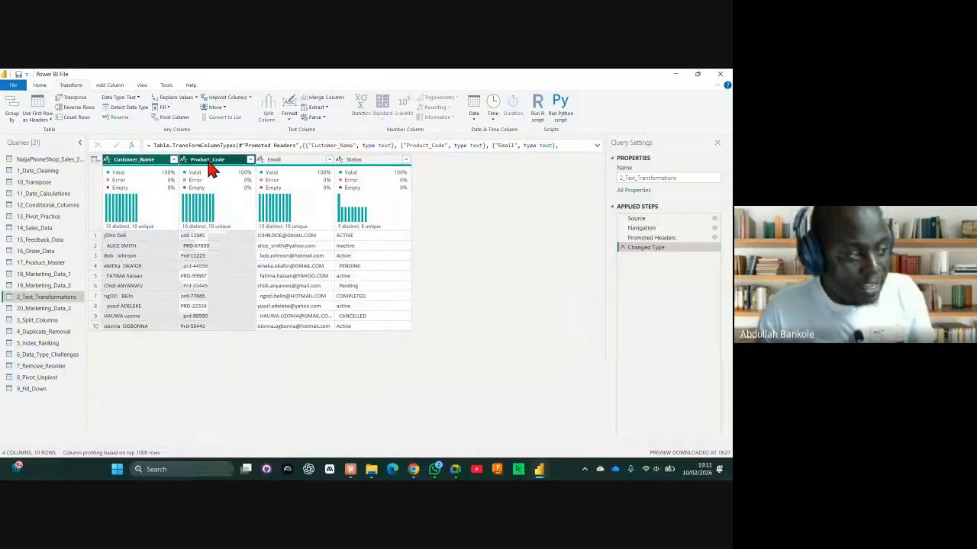
shift+click(353, 160)
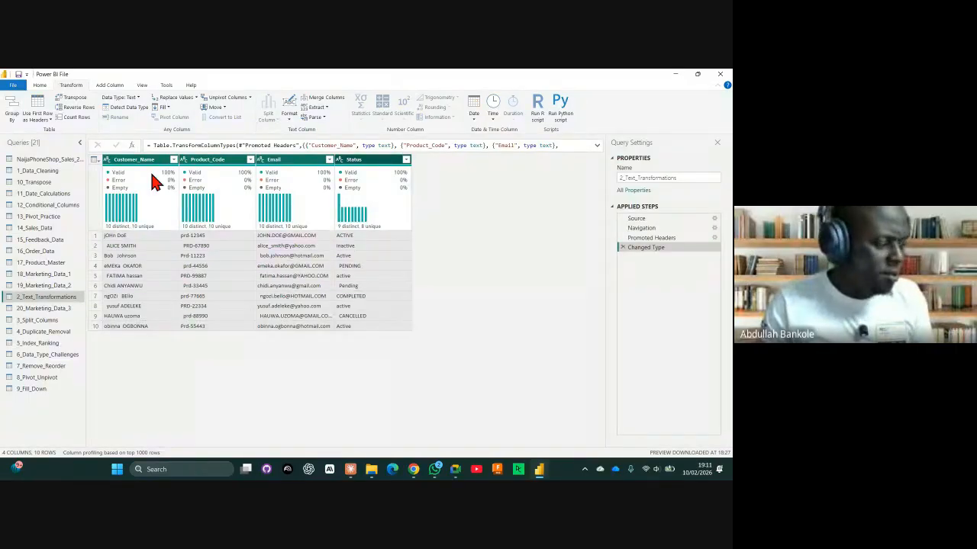
click(168, 286)
key(shift+Right)
key(shift+Right)
key(shift+Right)
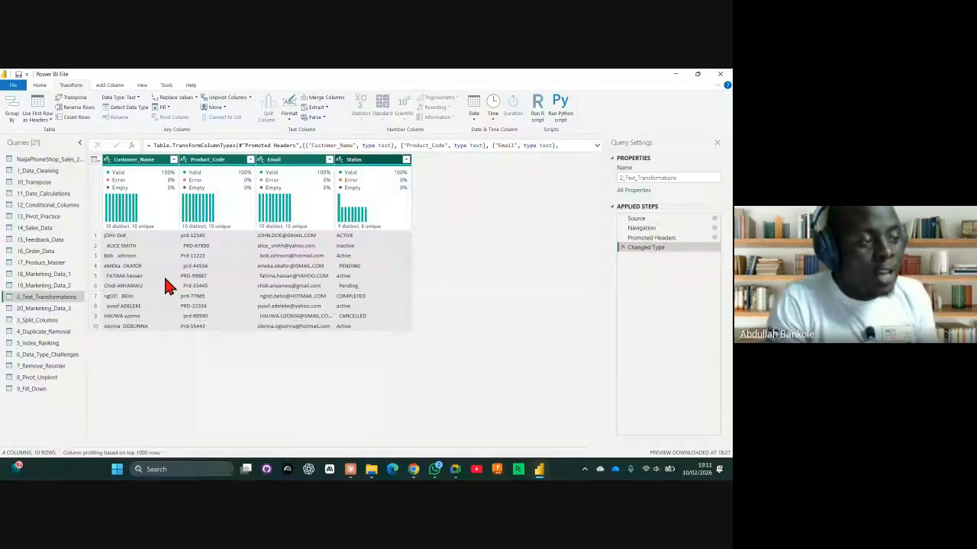
click(38, 86)
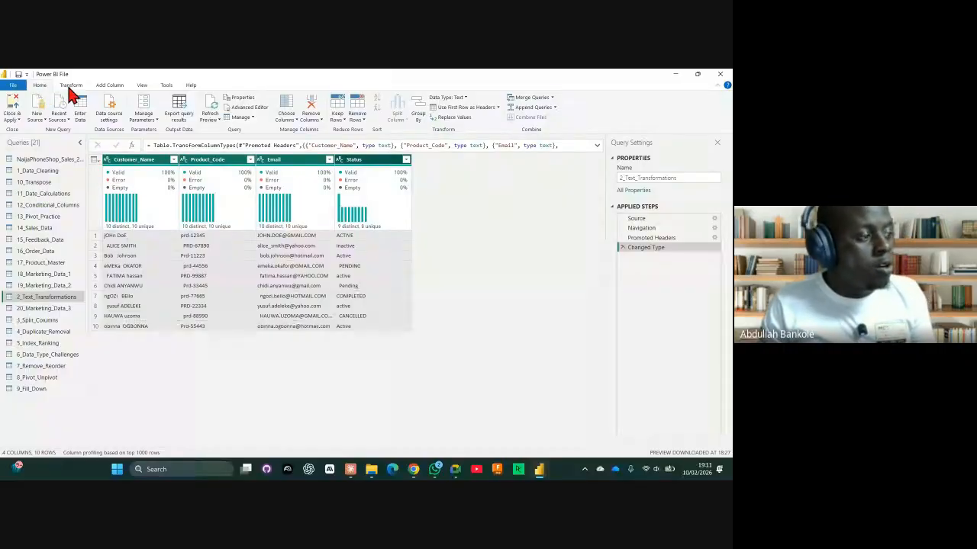
click(70, 86)
click(289, 110)
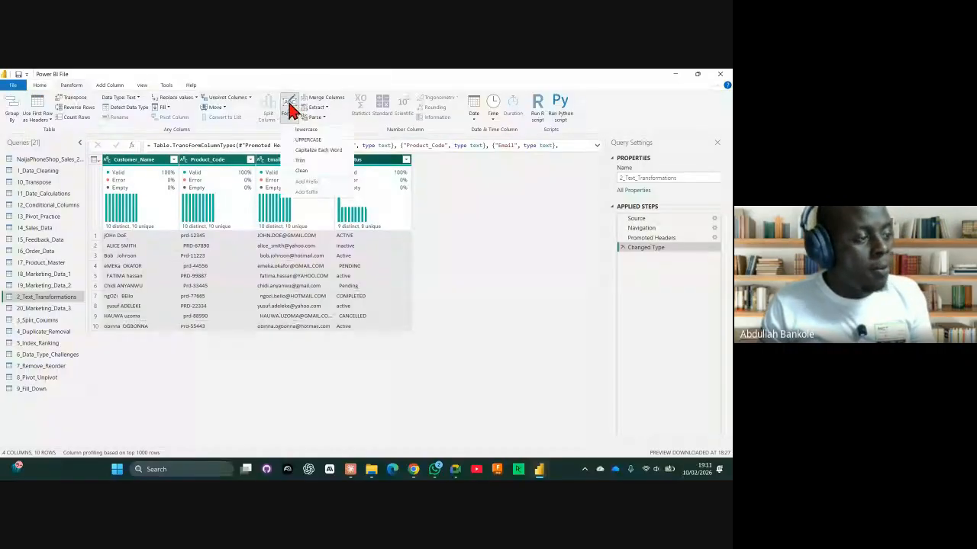
click(305, 162)
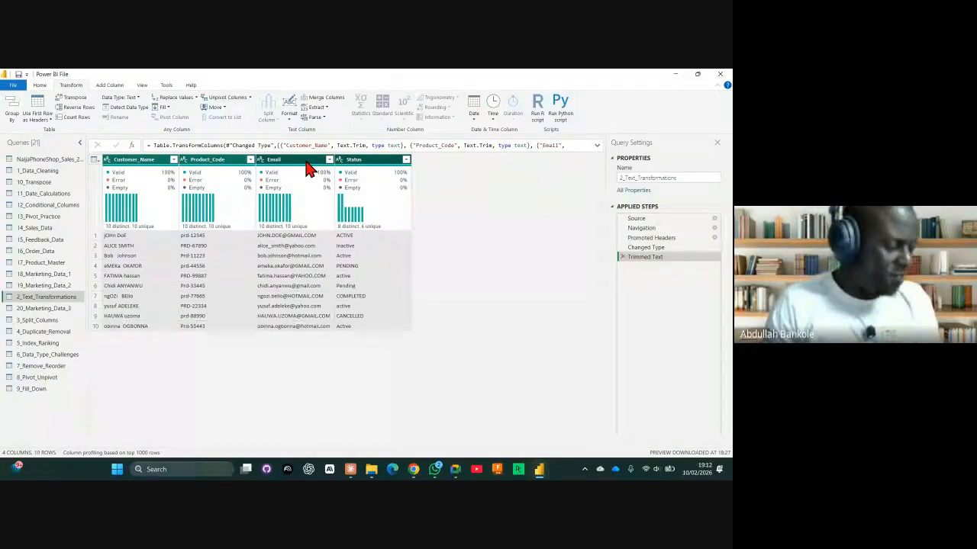
Capitalize each word in the Customer_Name column and convert the Product_Code column to uppercase
click(131, 161)
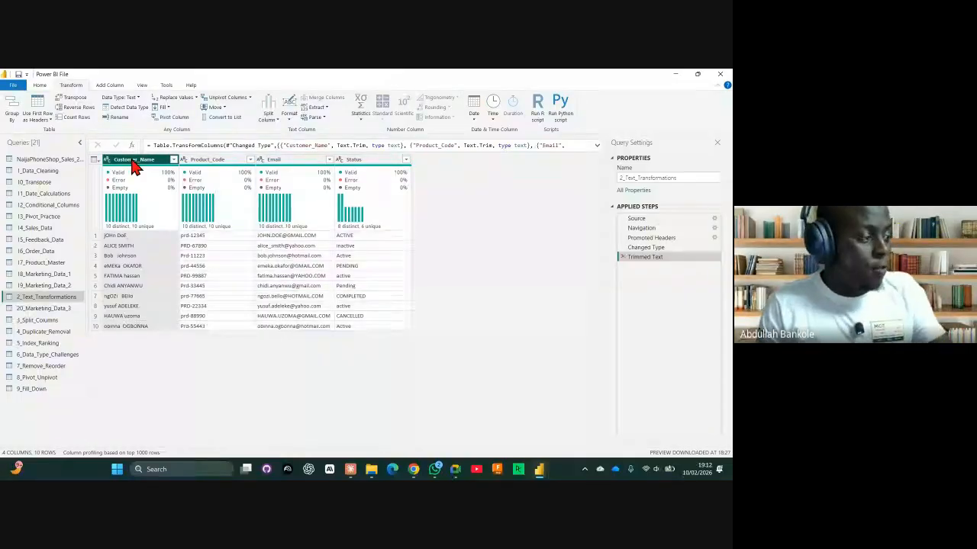
click(295, 122)
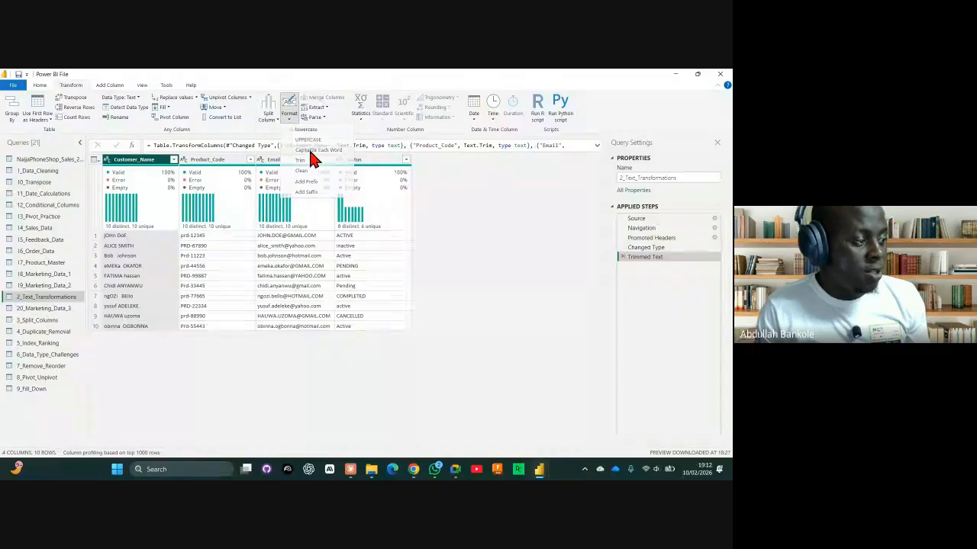
click(310, 150)
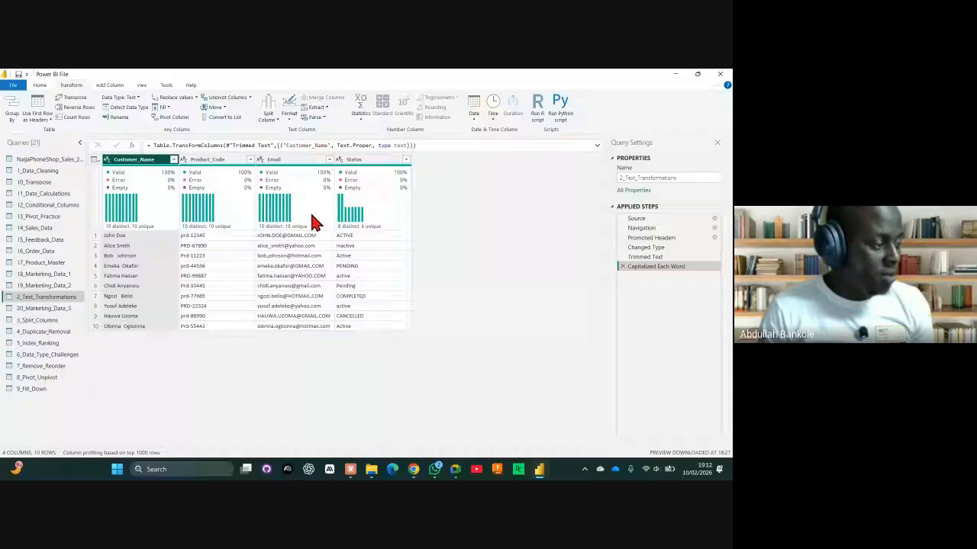
click(218, 161)
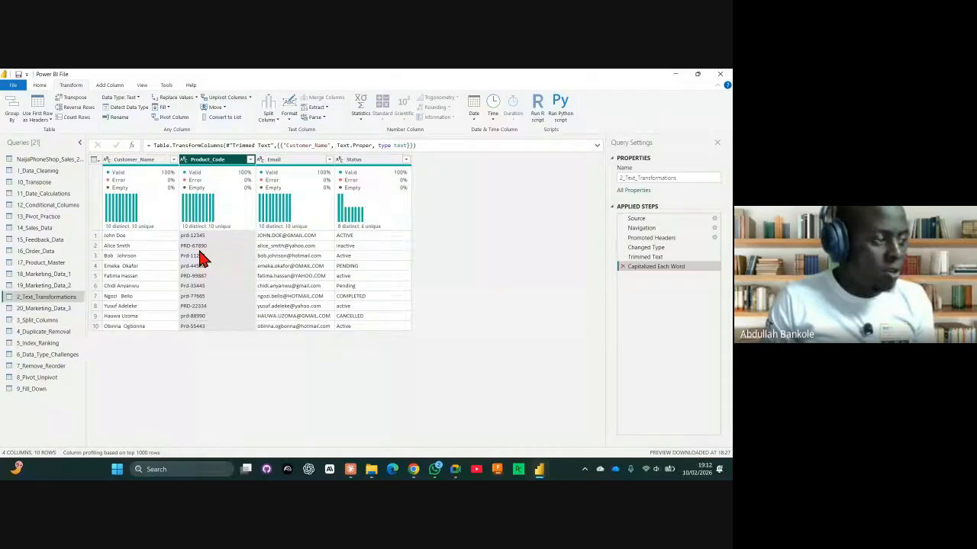
click(289, 112)
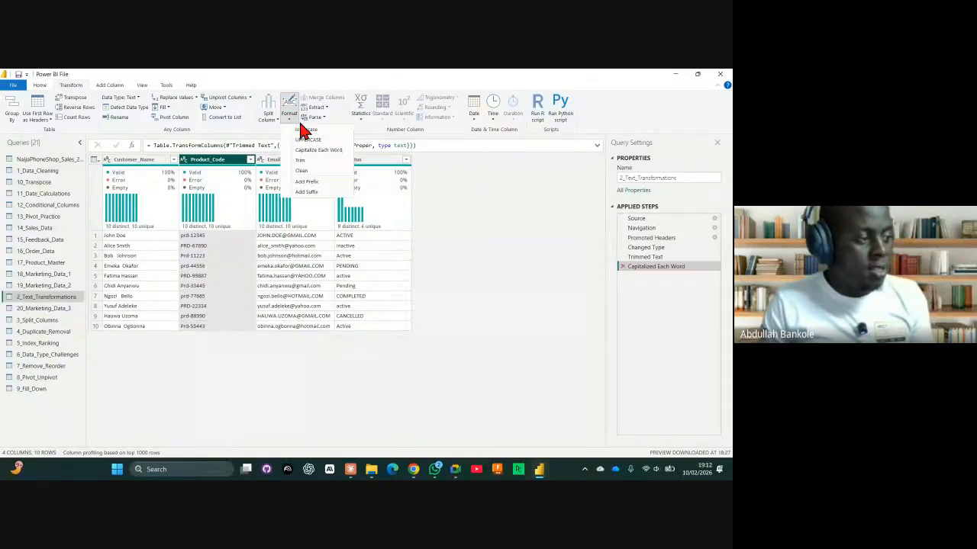
click(308, 143)
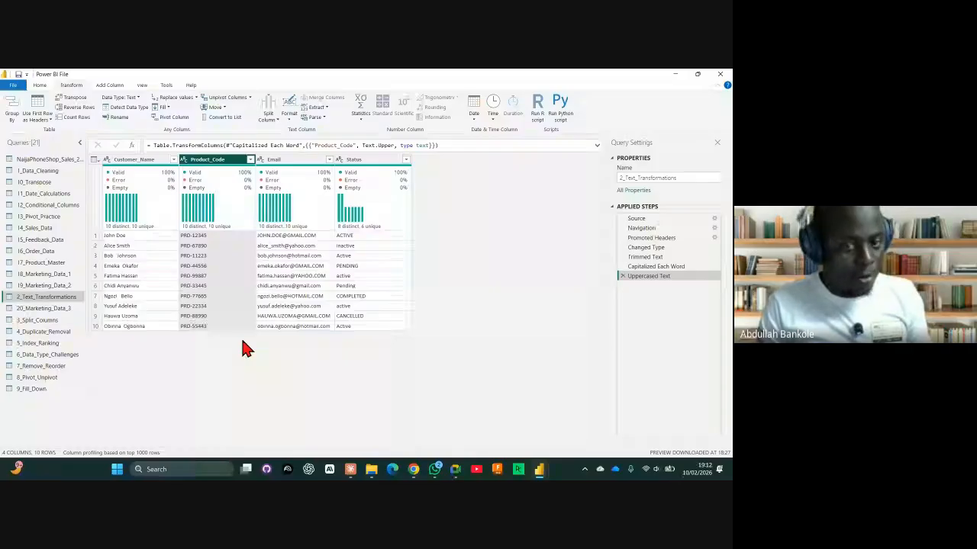
Convert the Email column's text to lowercase
click(291, 161)
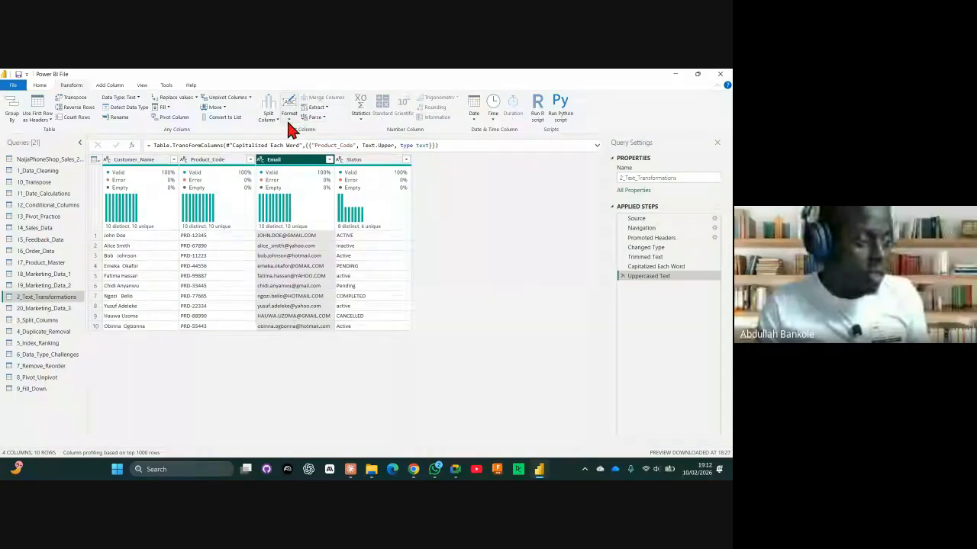
right_click(297, 162)
mouse_move(334, 250)
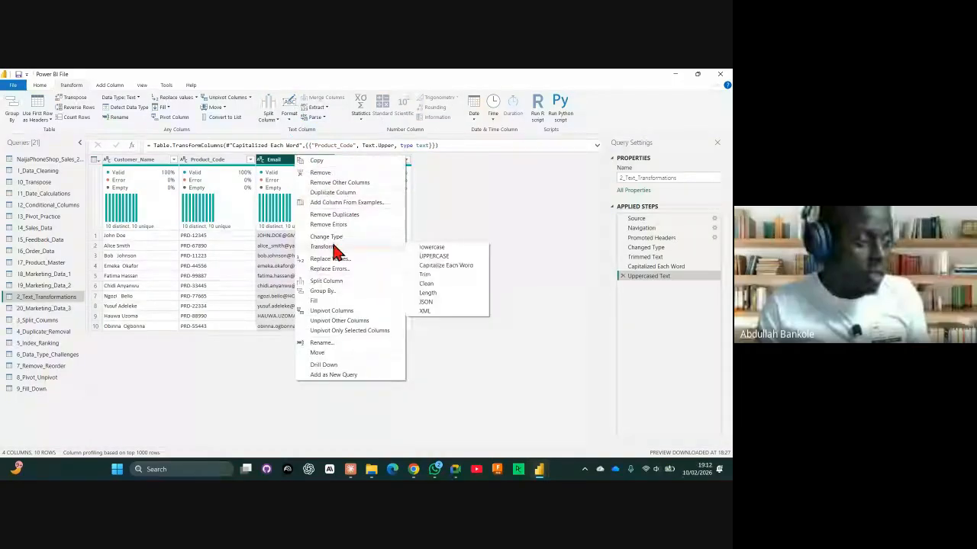
click(431, 246)
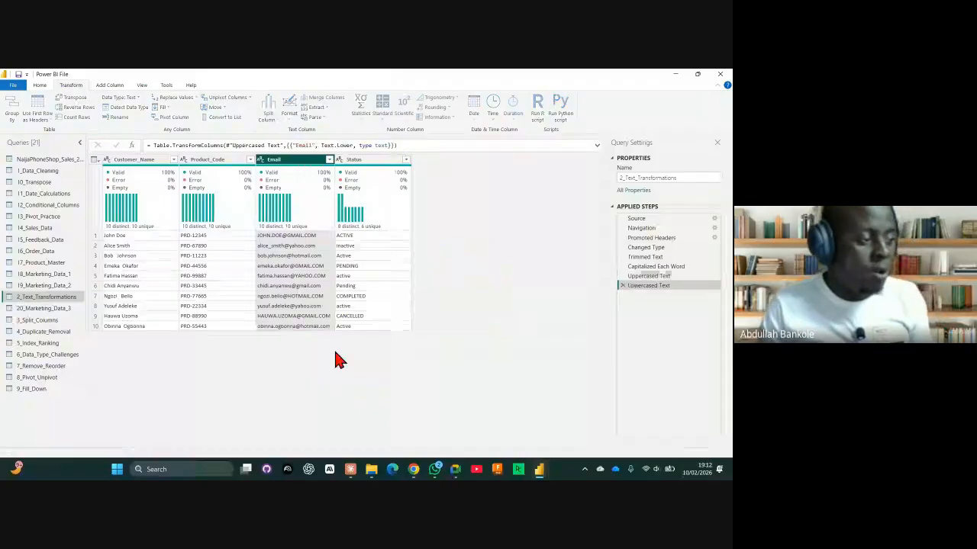
Capitalize each word in the Status column and check its distinct values in the filter list, leaving the filter unapplied
click(370, 159)
right_click(372, 163)
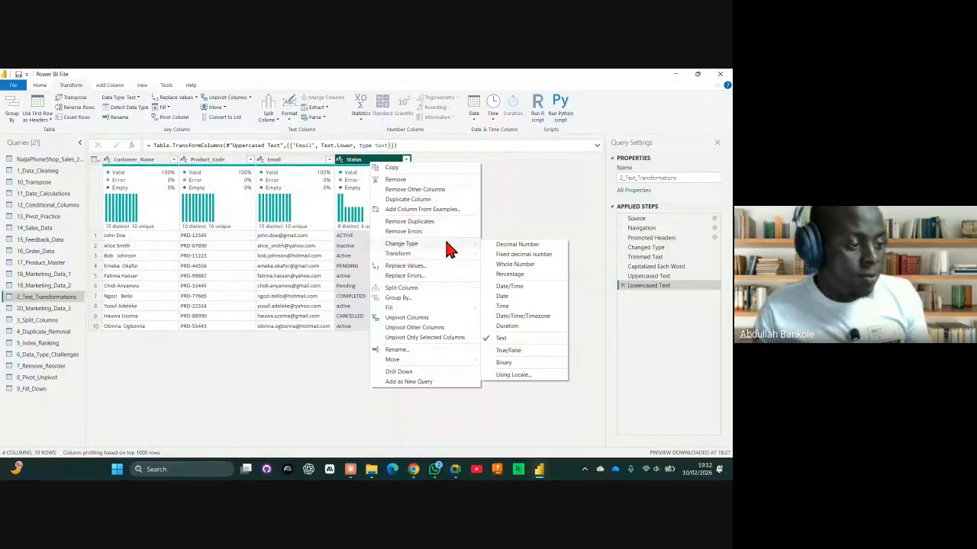
mouse_move(452, 255)
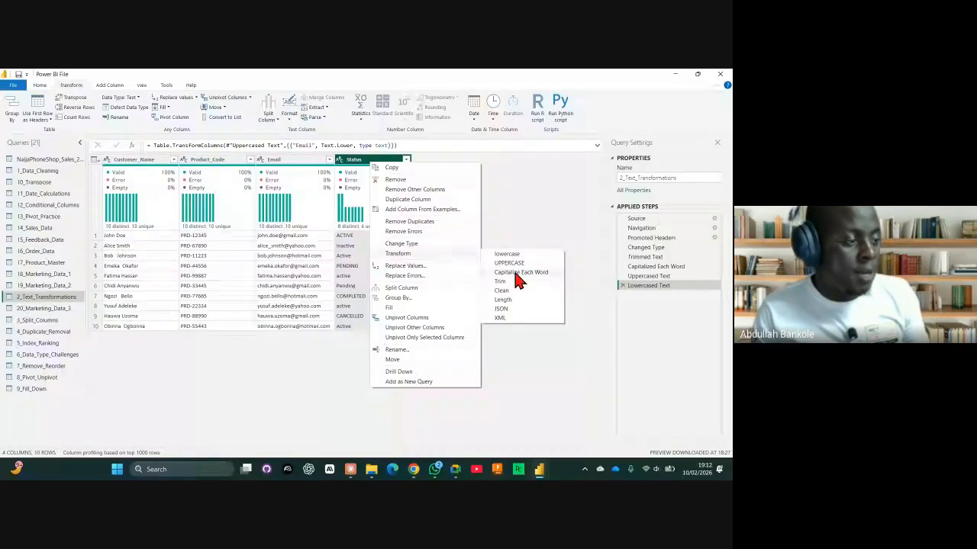
click(516, 273)
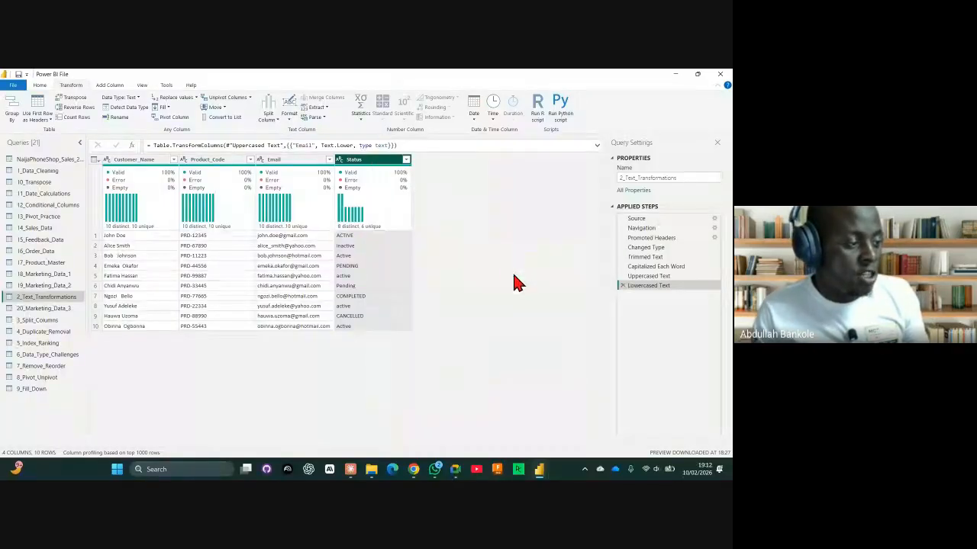
click(406, 160)
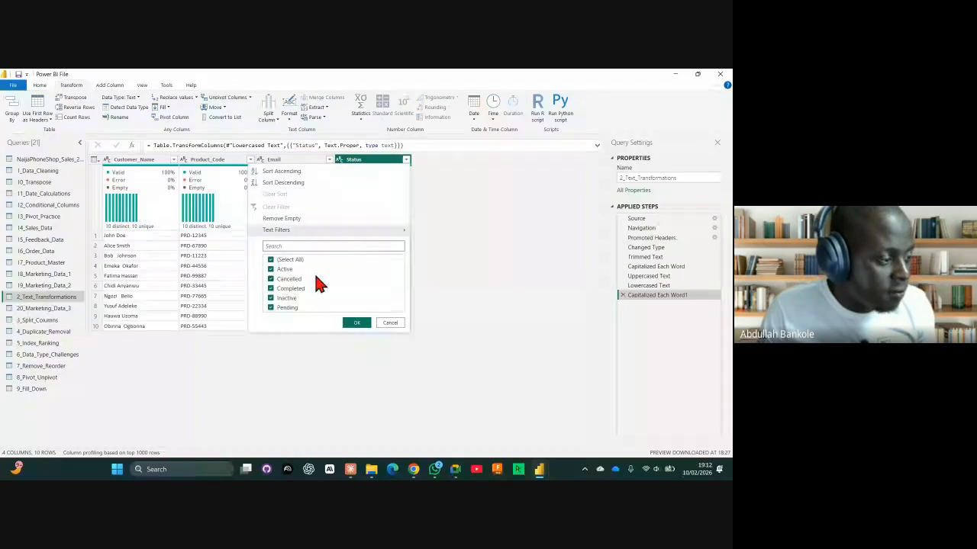
click(259, 388)
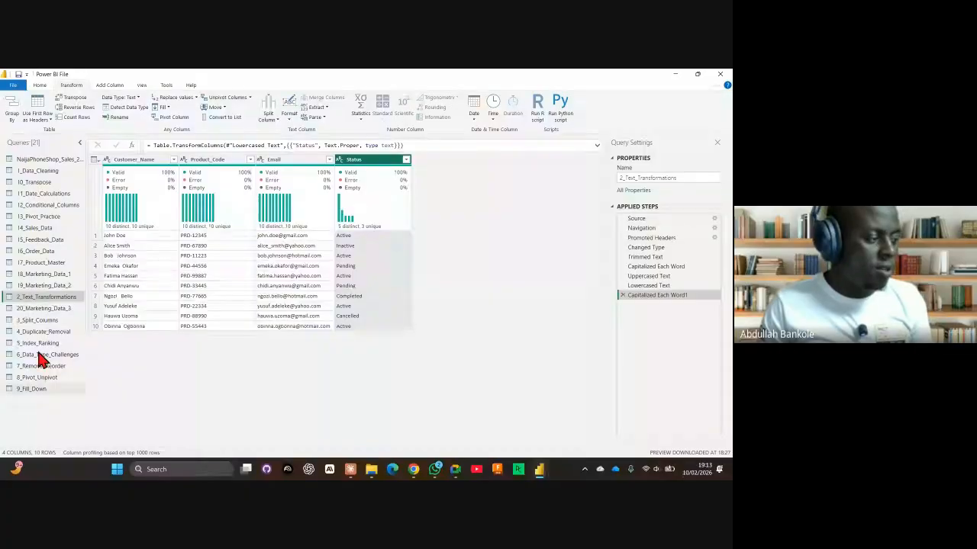
Open the 3_Split_Columns query and promote its first row to column headers
click(28, 320)
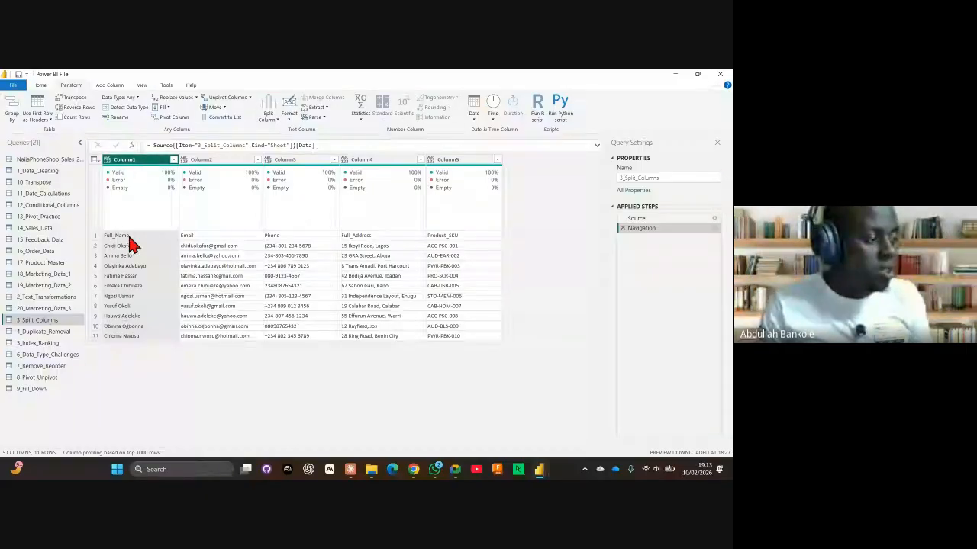
click(38, 109)
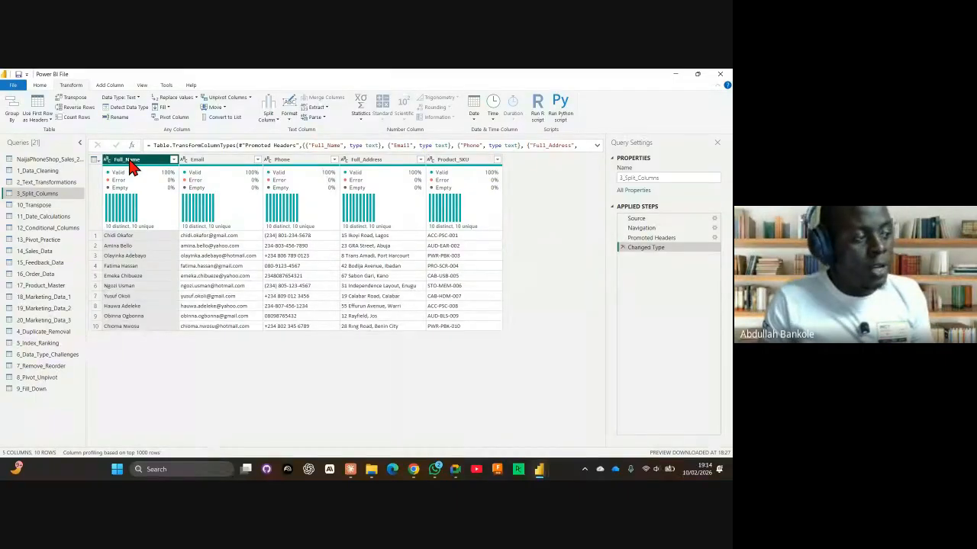
Split the Full_Name column by the Space delimiter at each occurrence of the delimiter
click(273, 113)
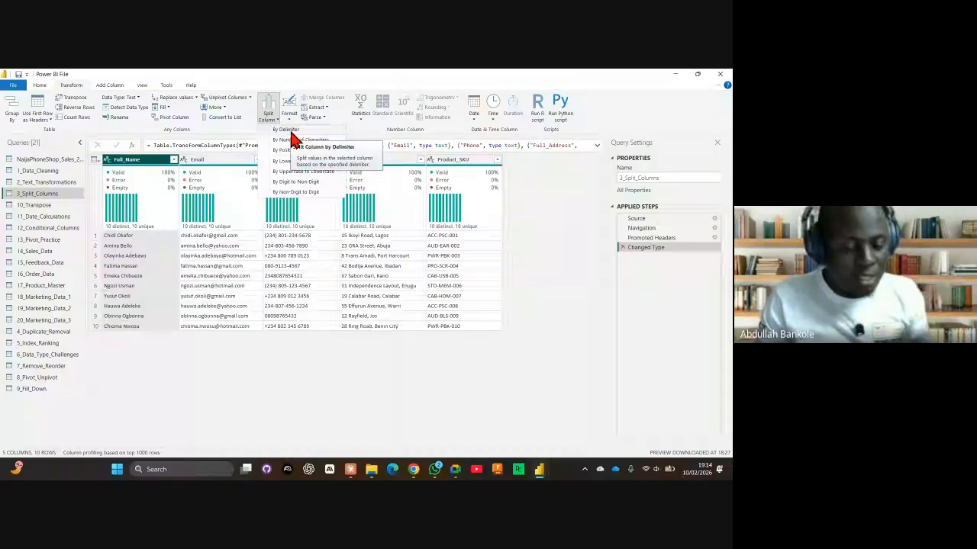
click(290, 132)
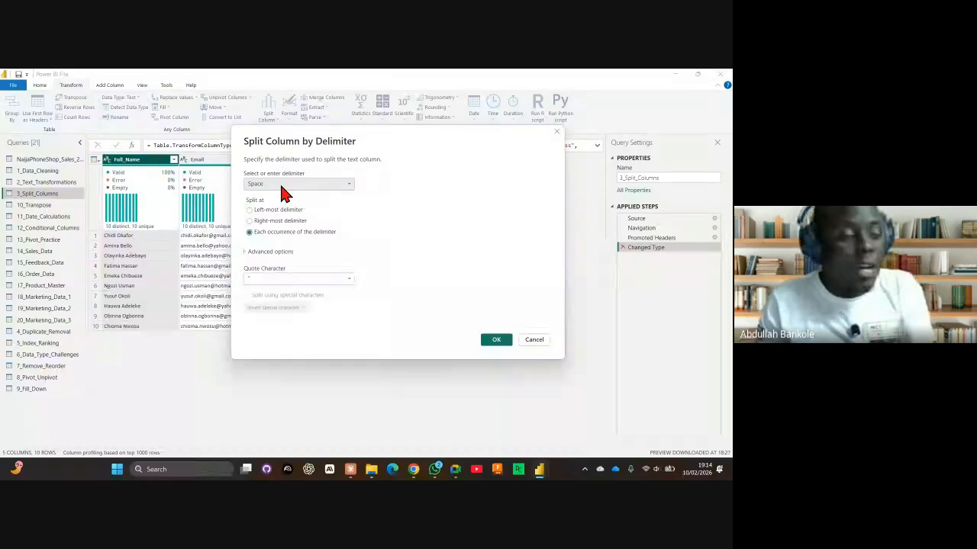
click(281, 186)
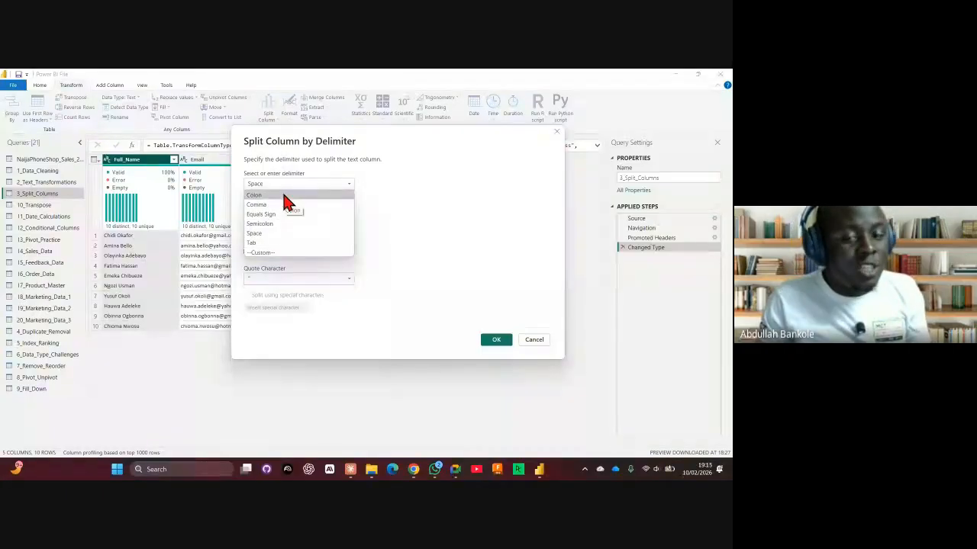
click(288, 253)
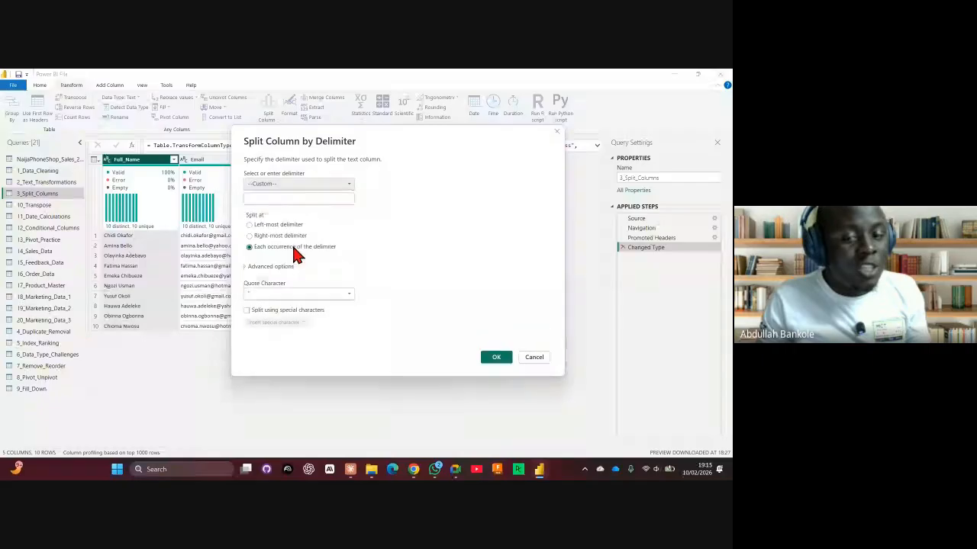
click(282, 185)
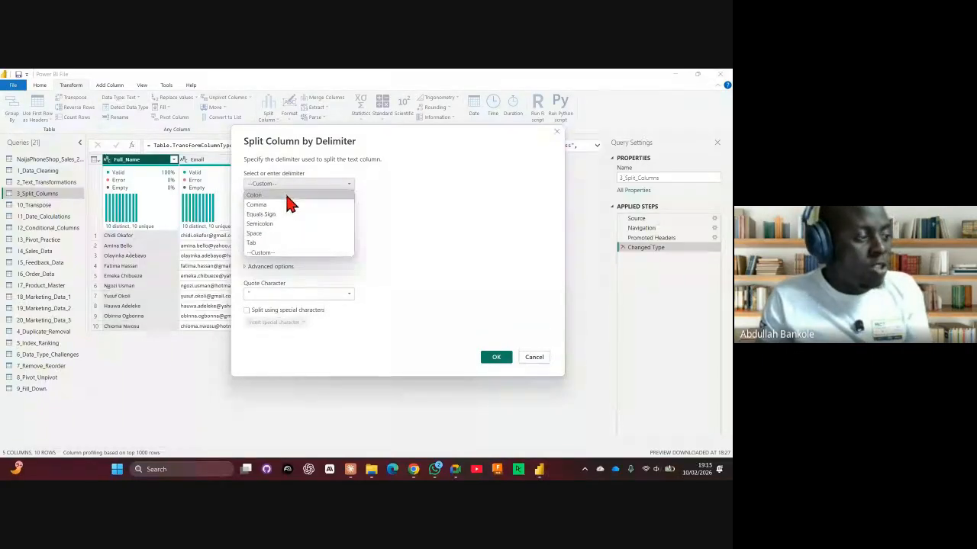
click(278, 233)
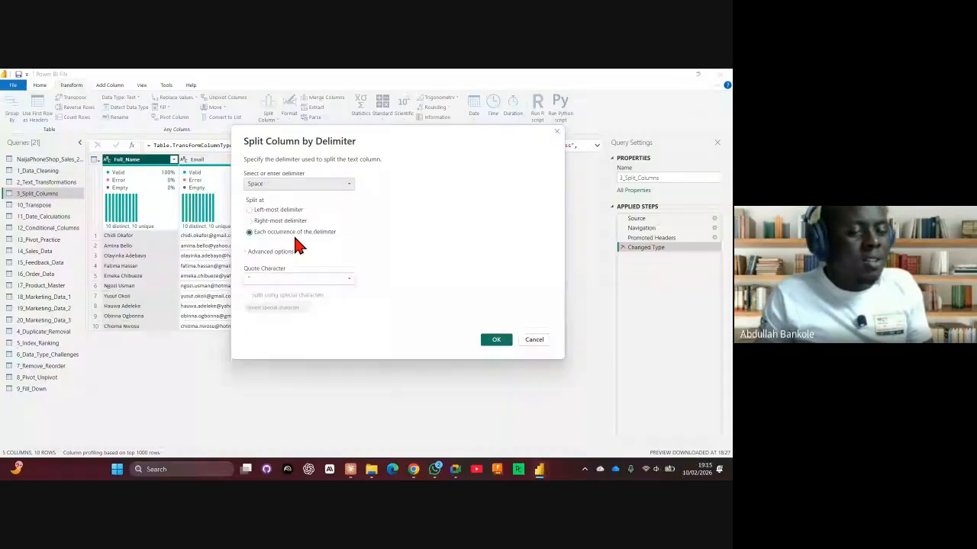
click(497, 340)
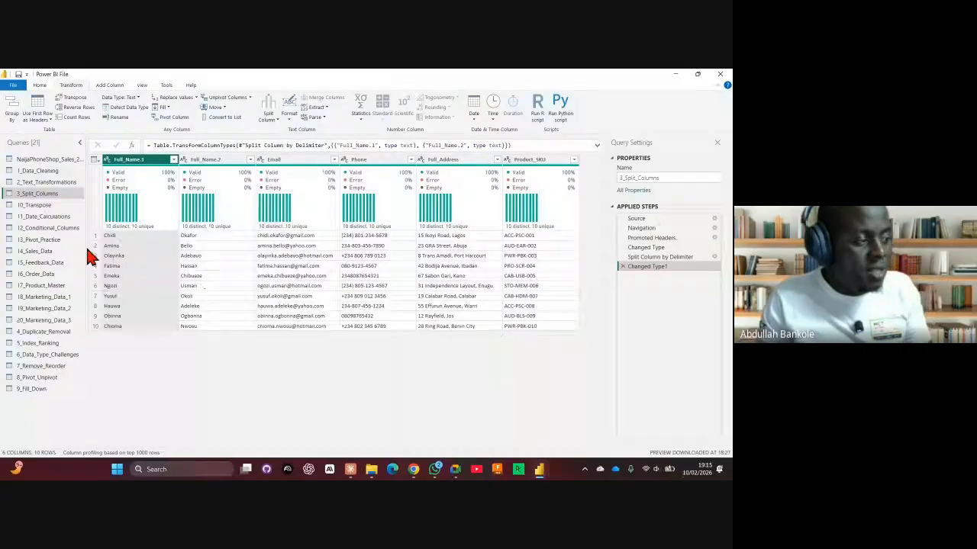
Rename the two columns split from Full_Name as First Name and Last Name
double_click(144, 159)
text(First Name)
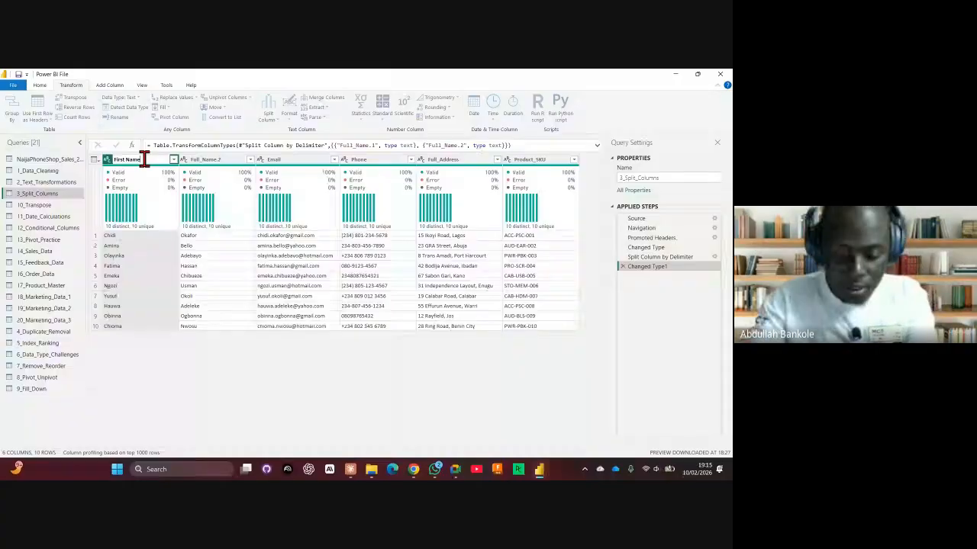
double_click(213, 159)
text(Last Name)
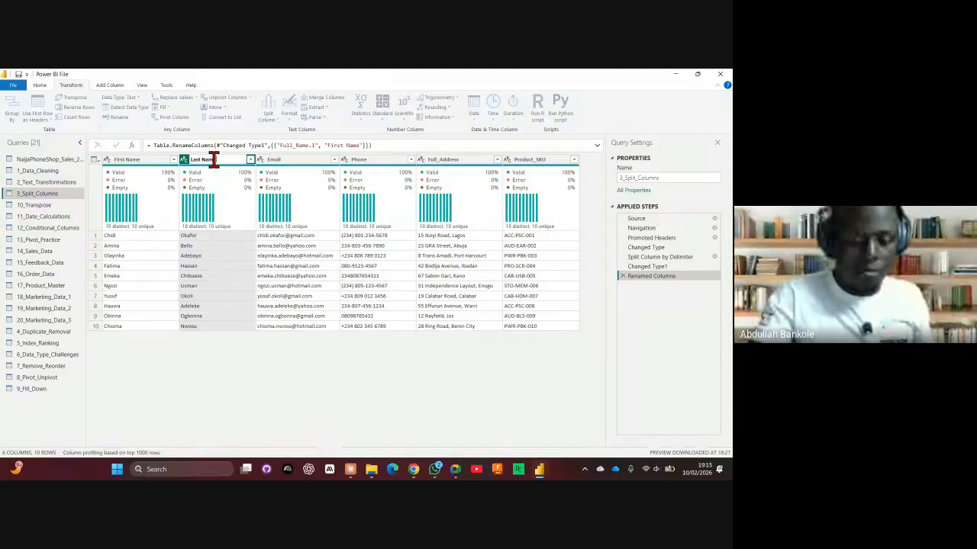
key(Return)
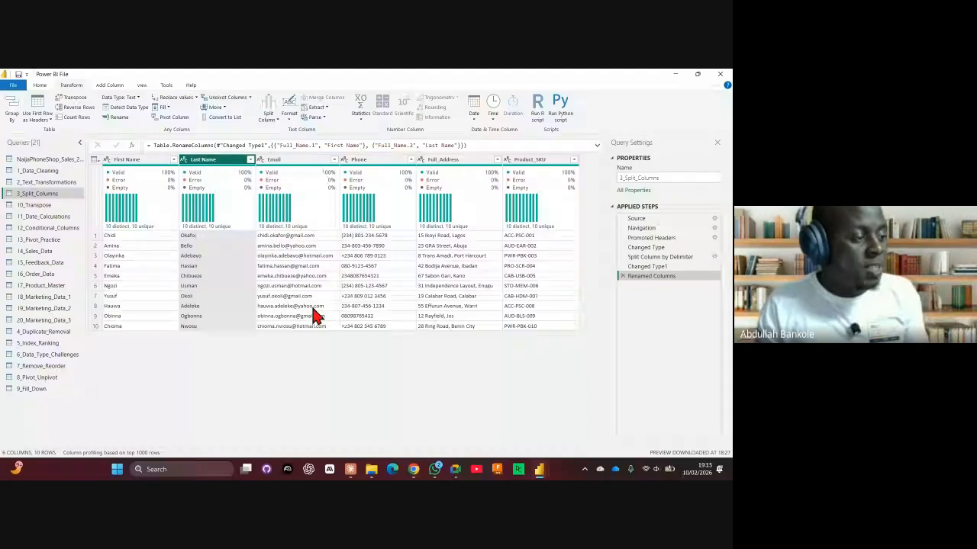
Split the Email column by the custom delimiter @ at each occurrence of the delimiter
click(301, 161)
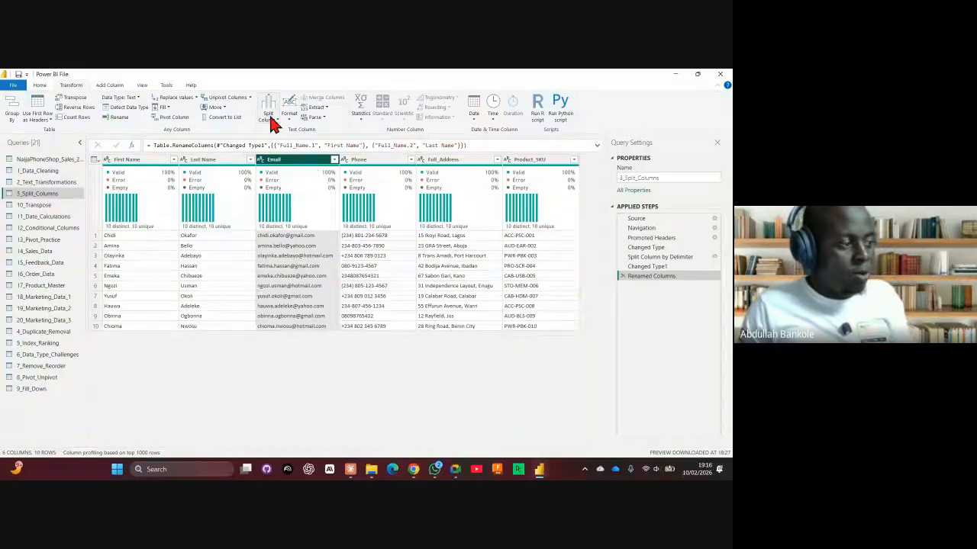
right_click(291, 163)
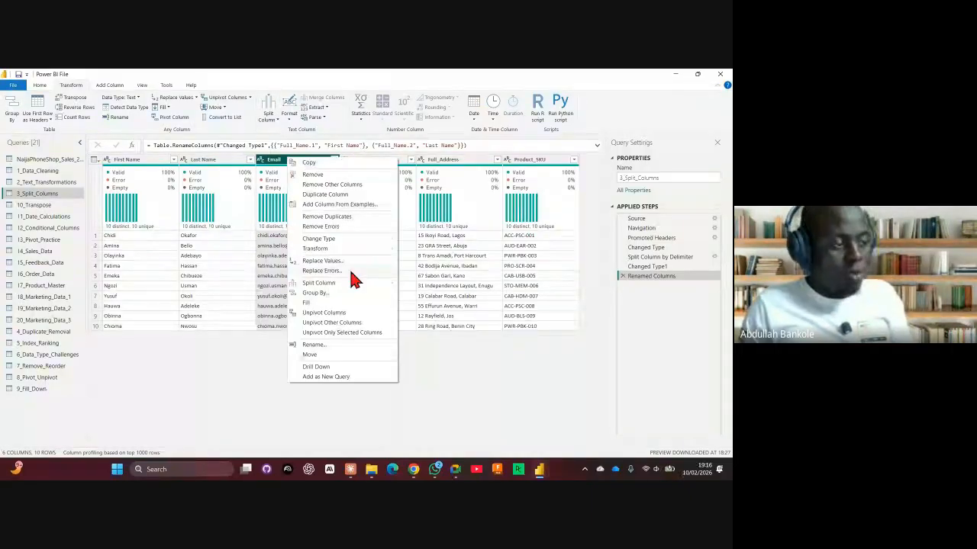
mouse_move(349, 282)
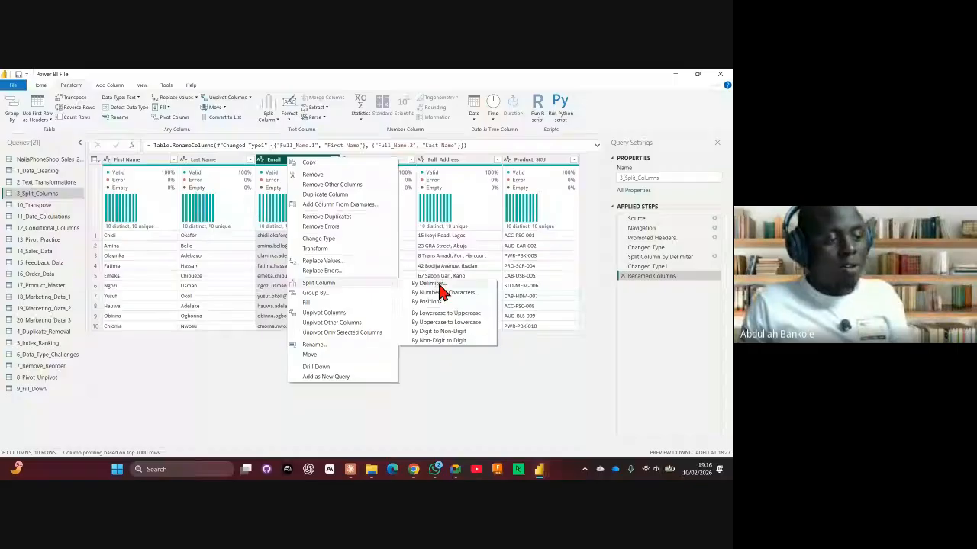
click(438, 283)
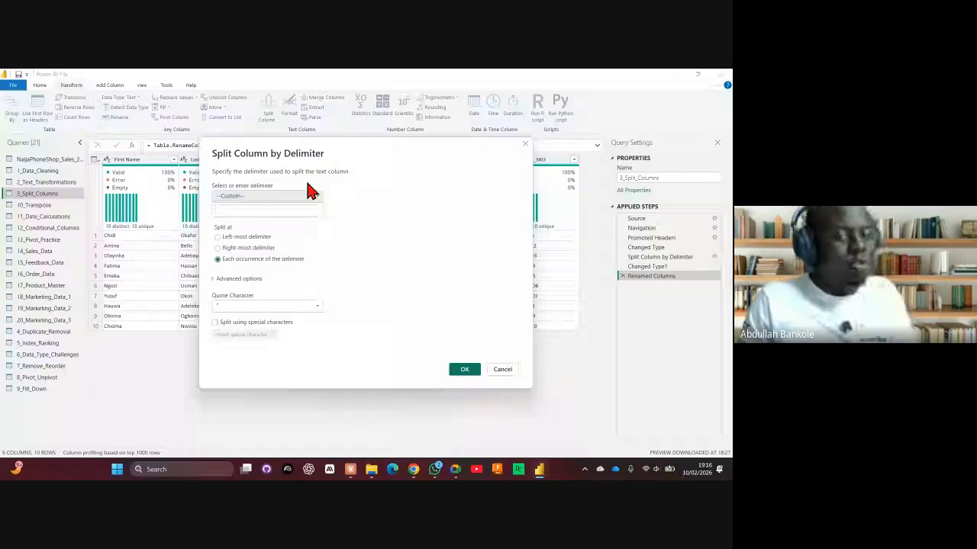
click(252, 209)
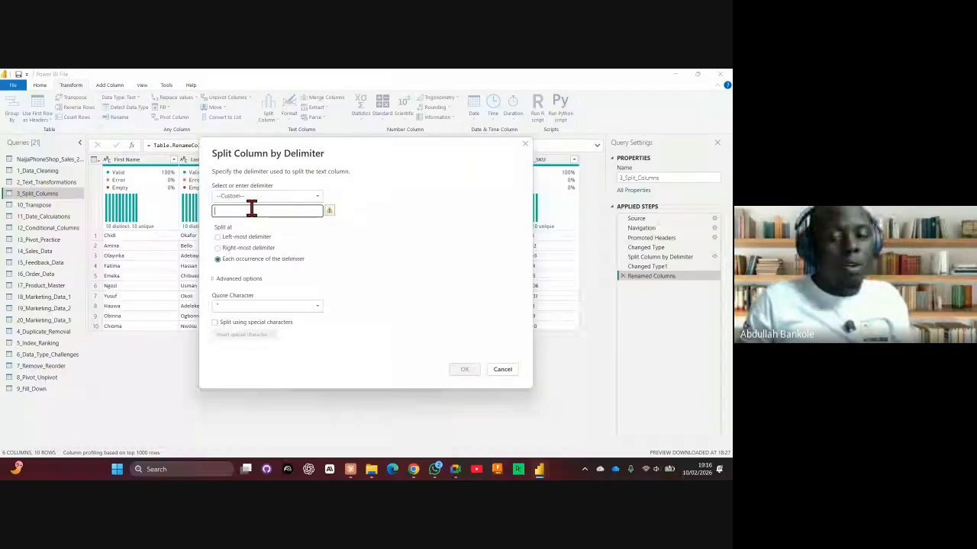
text(@)
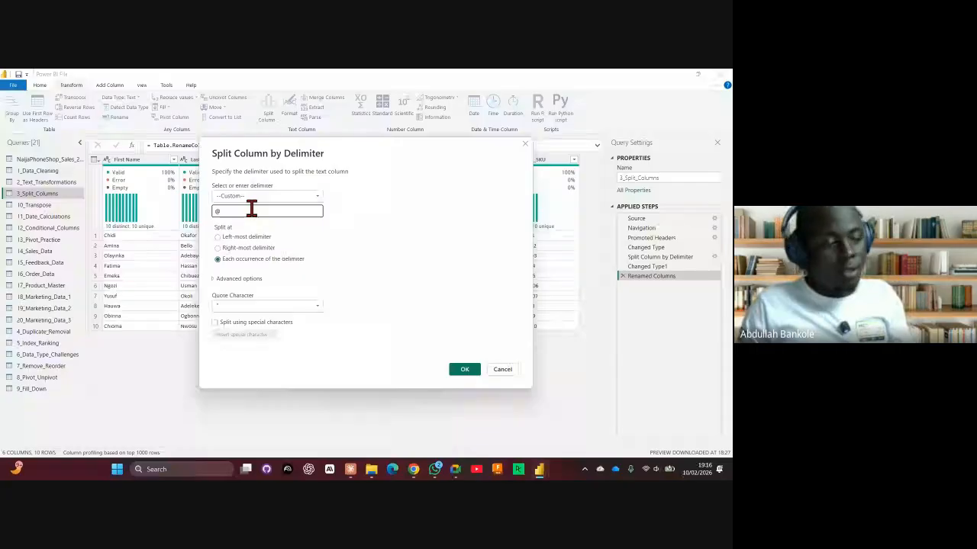
click(463, 371)
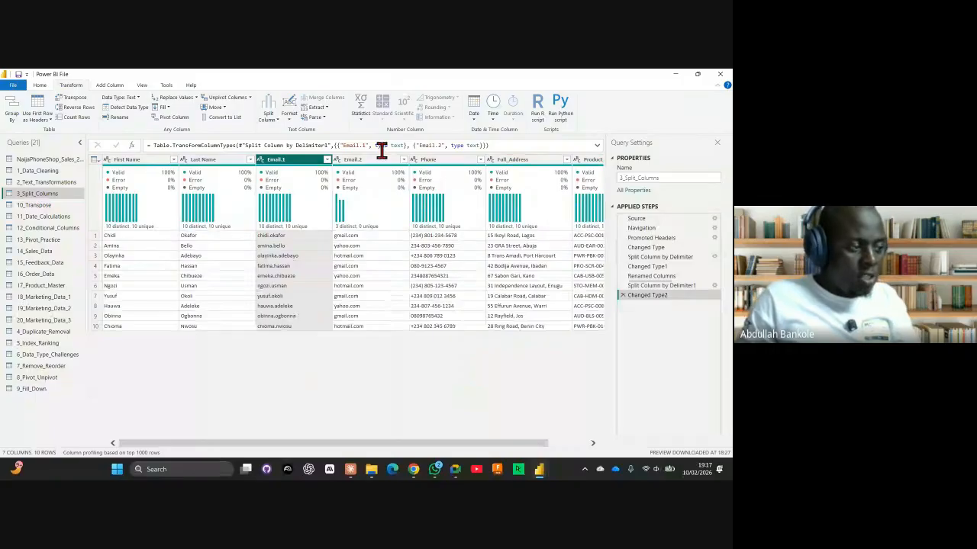
Rename the two columns split from Email as Email_user and Email_Domain
double_click(293, 160)
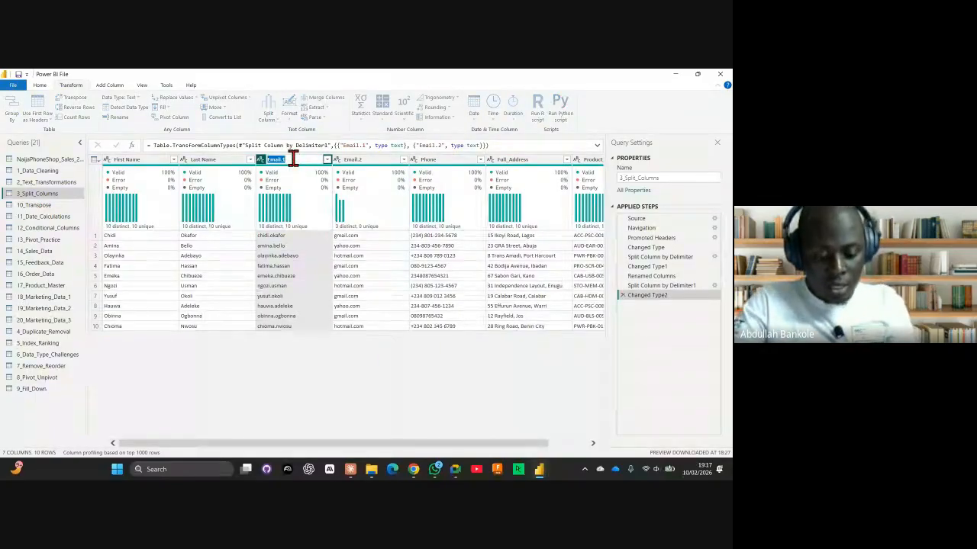
text(Ema)
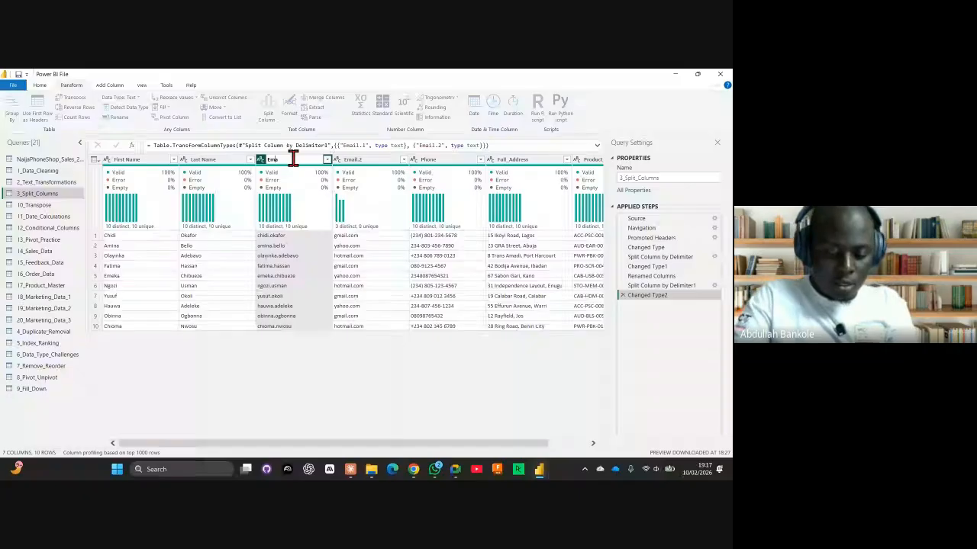
text(il_user)
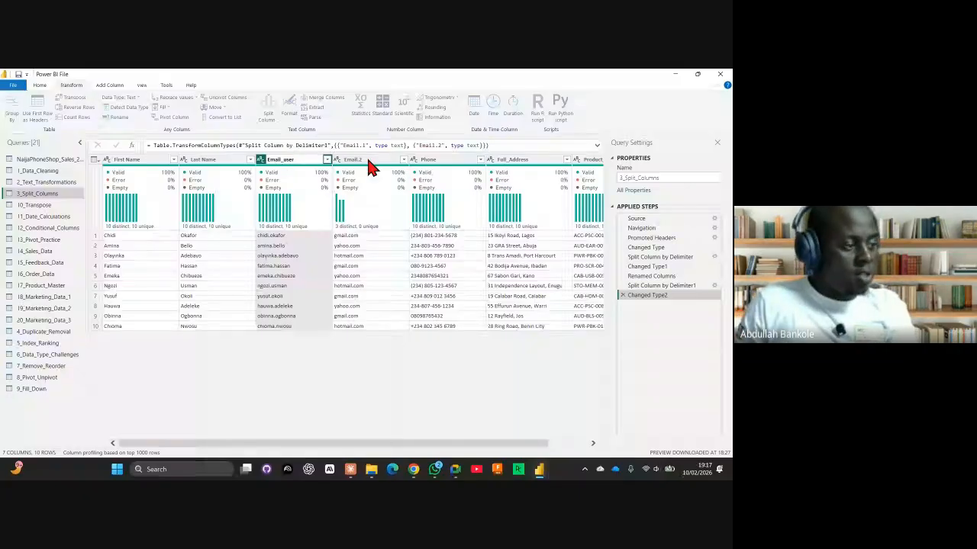
double_click(366, 157)
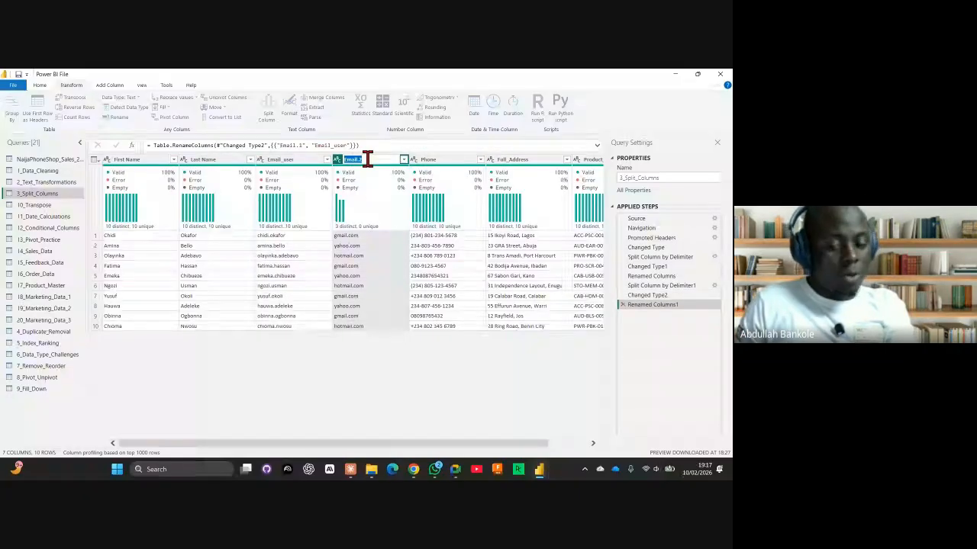
text(Email)
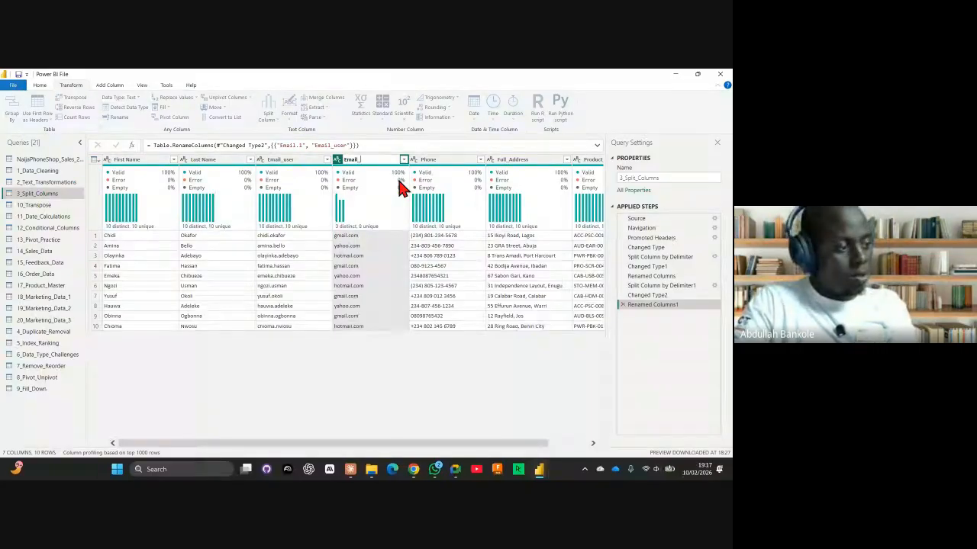
text(_D)
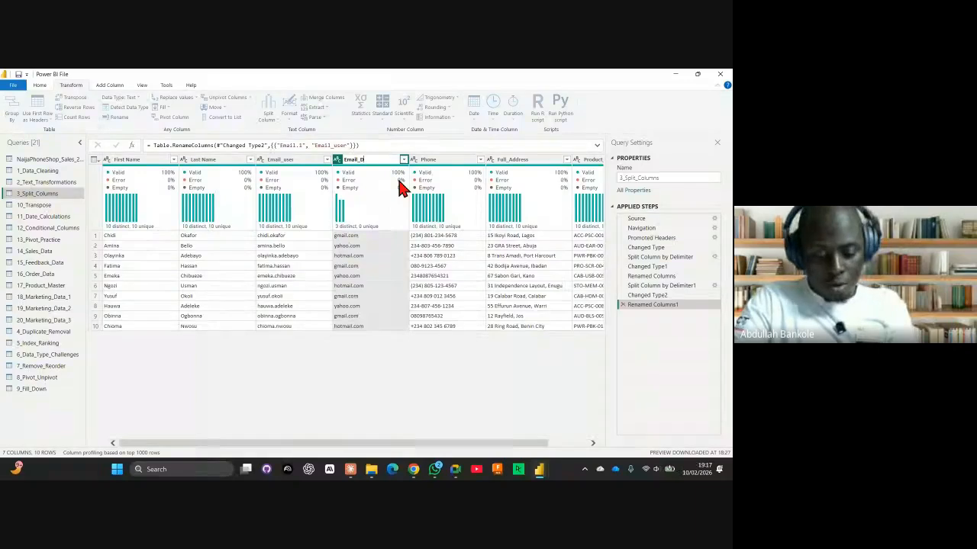
text(omain)
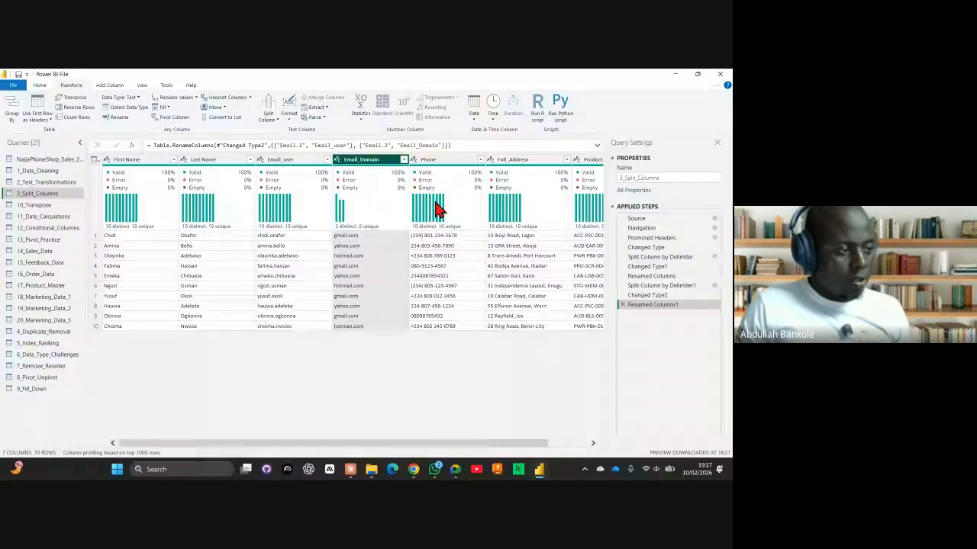
Remove the opening and closing parentheses from the Phone column by replacing "(" and ")" with nothing
click(436, 162)
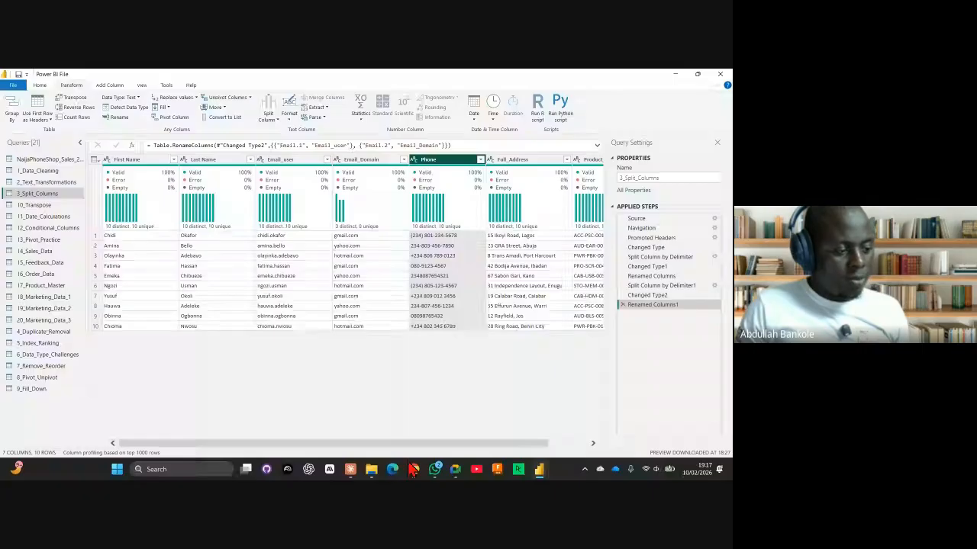
drag(420, 443, 474, 444)
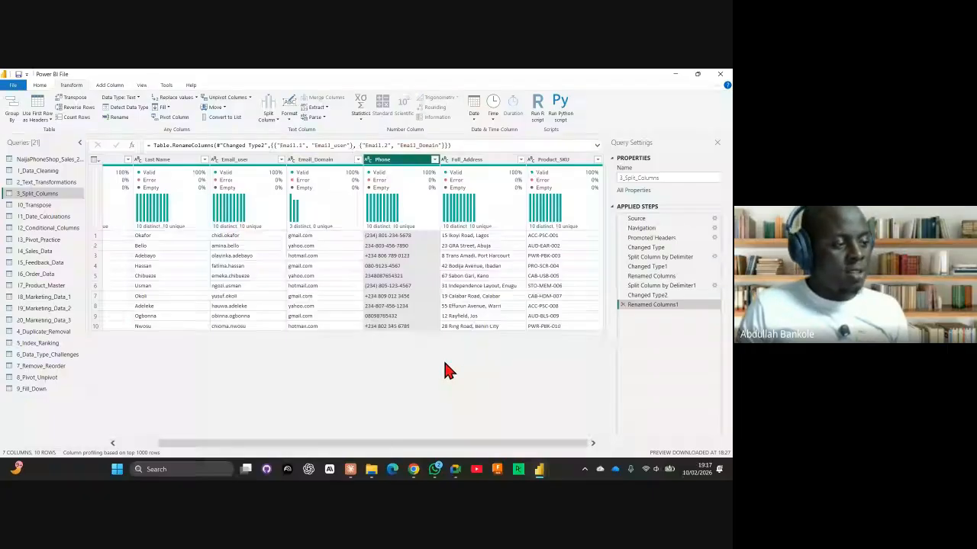
right_click(397, 167)
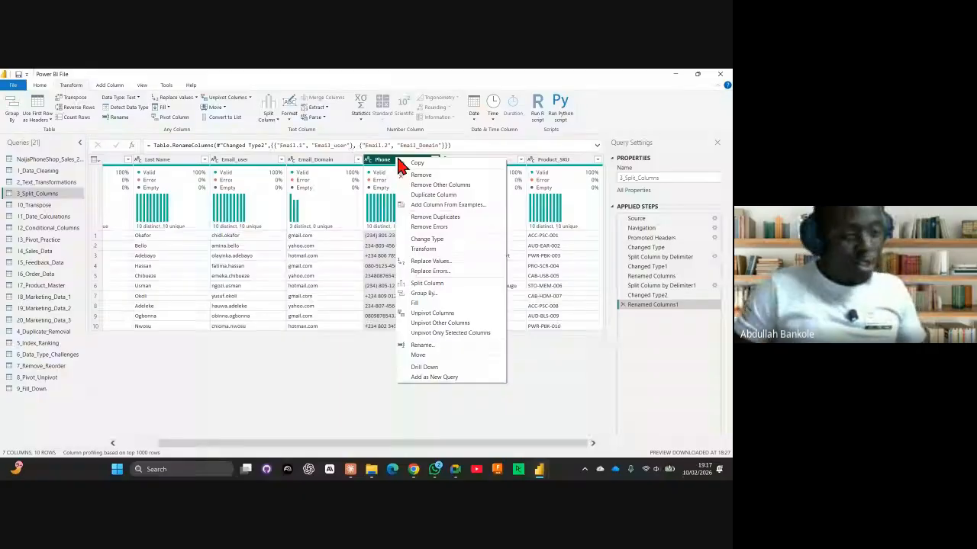
click(435, 261)
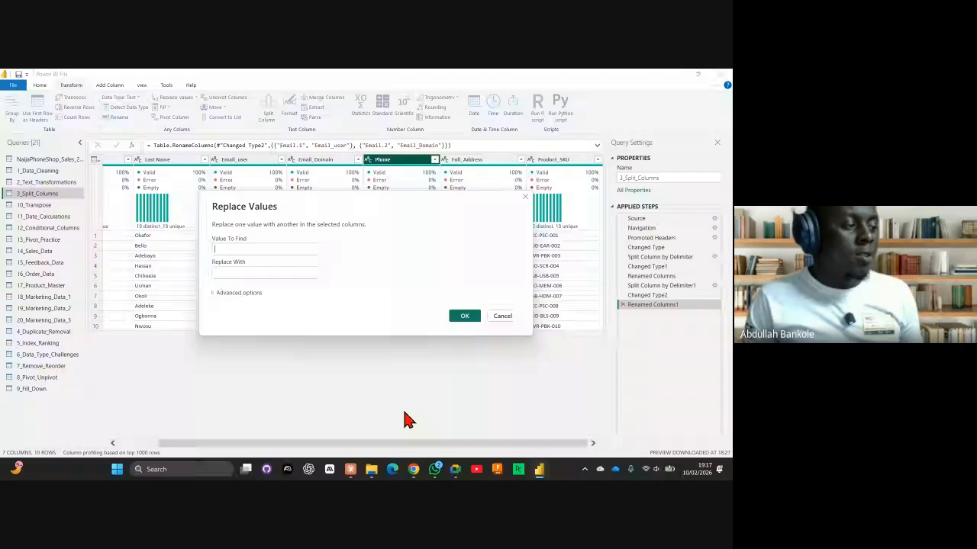
click(227, 248)
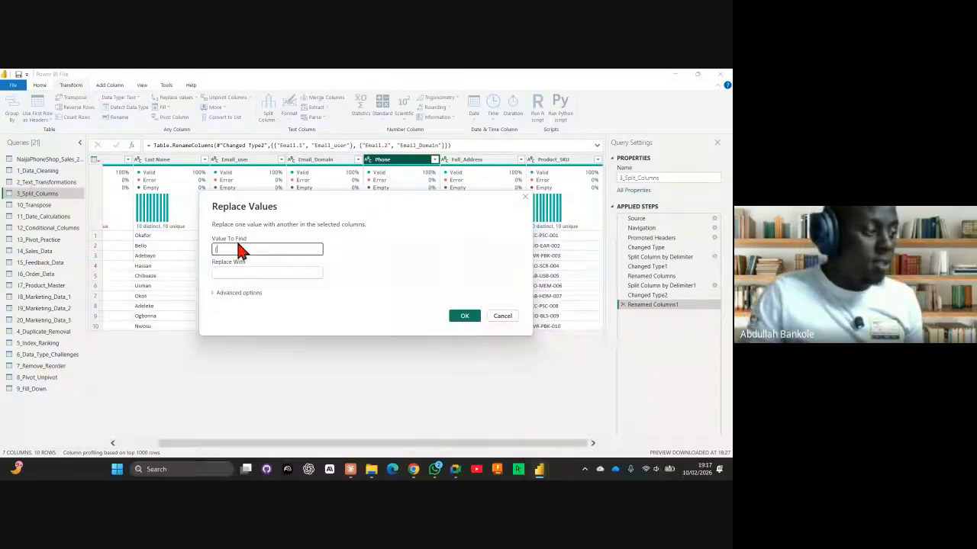
click(465, 316)
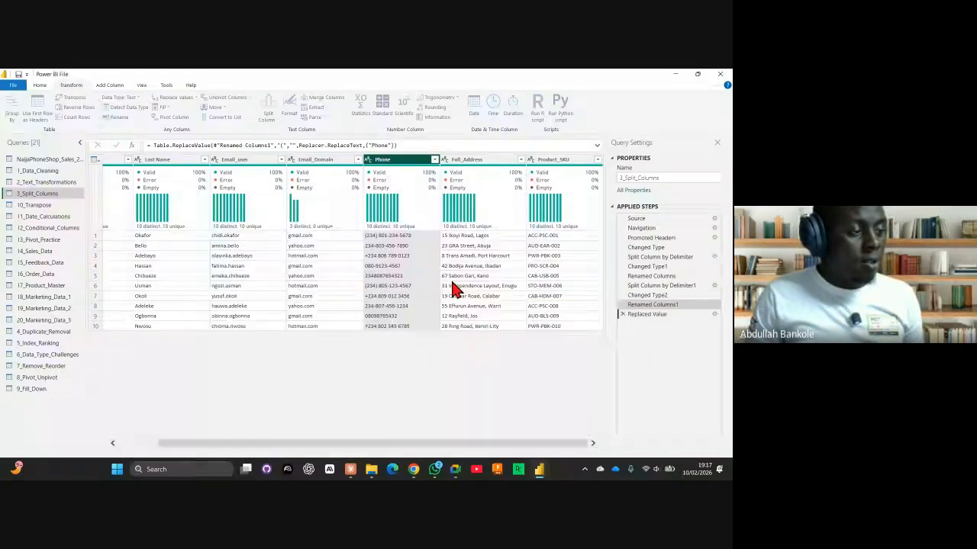
right_click(413, 160)
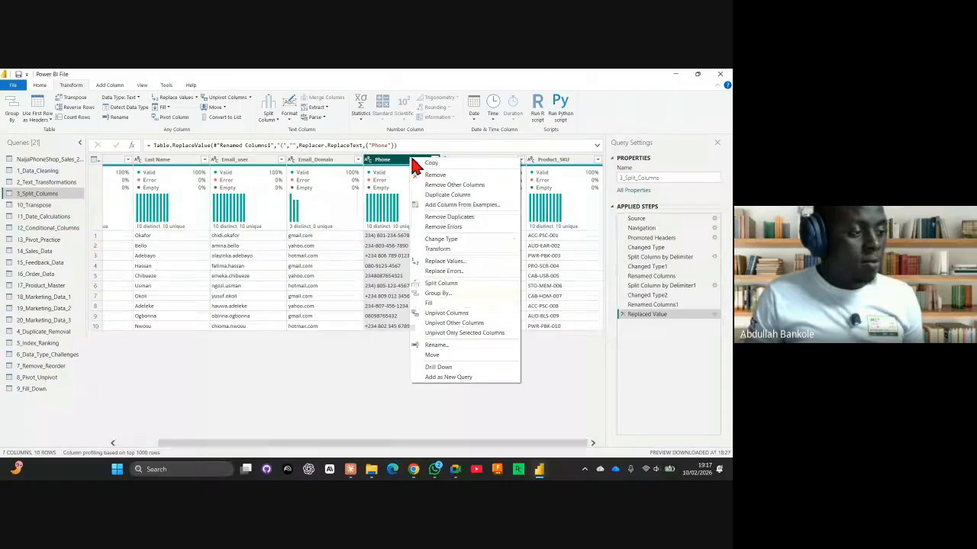
click(444, 261)
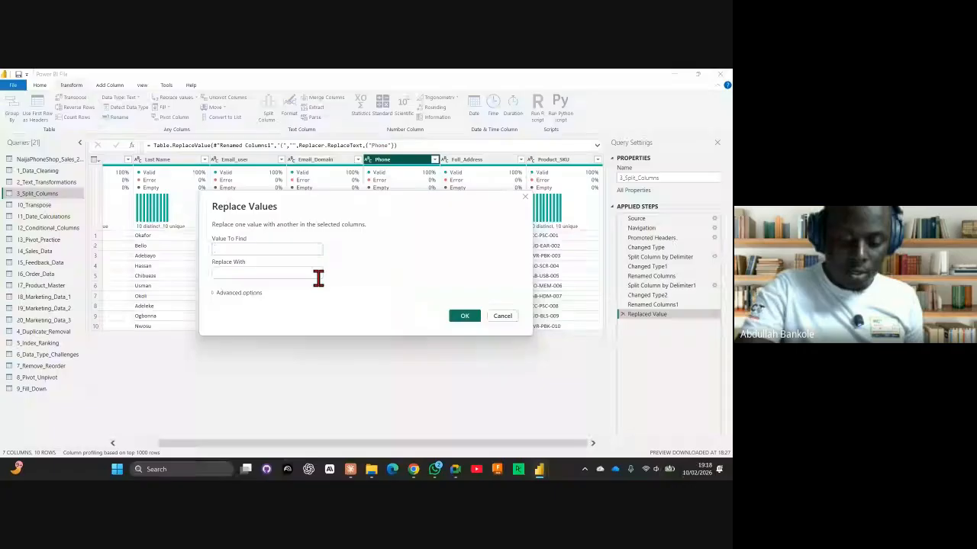
key(Return)
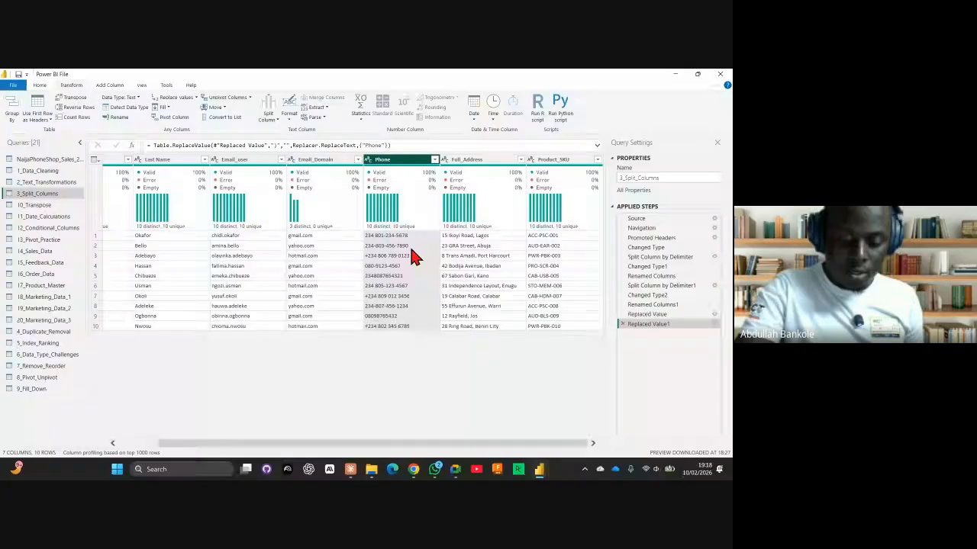
Strip the hyphens and spaces from the Phone column by replacing each with an empty value
right_click(389, 166)
click(412, 277)
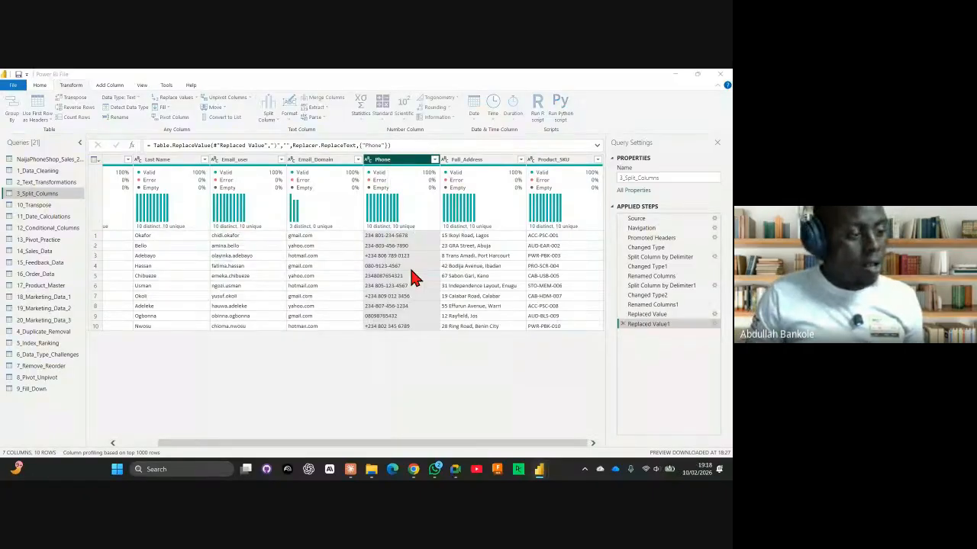
click(461, 314)
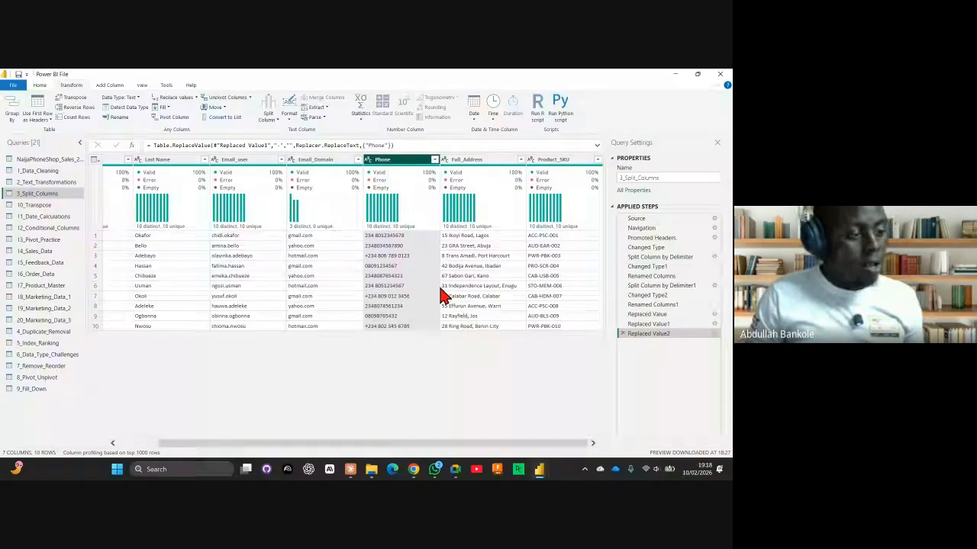
right_click(382, 162)
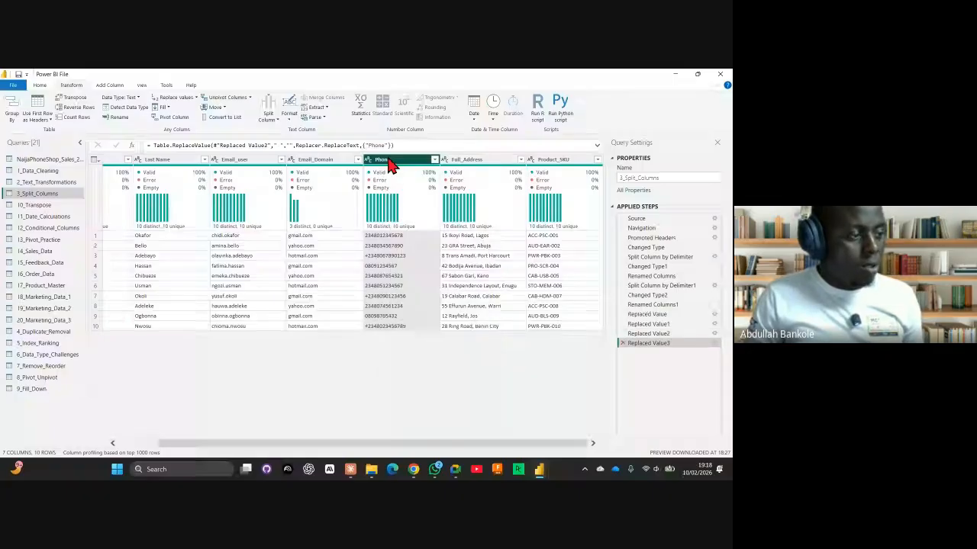
Replace the "+" sign in the Phone column with an empty value
right_click(389, 161)
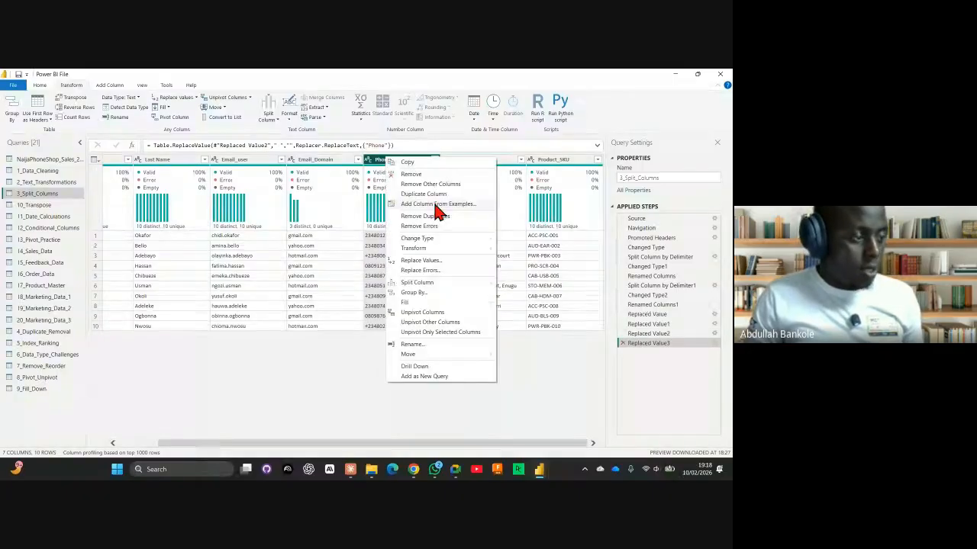
click(426, 261)
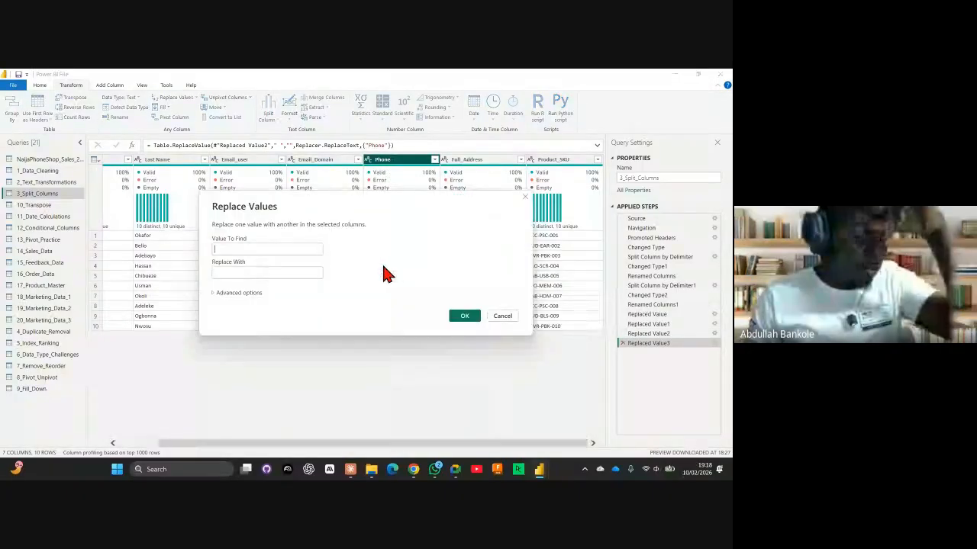
text(-)
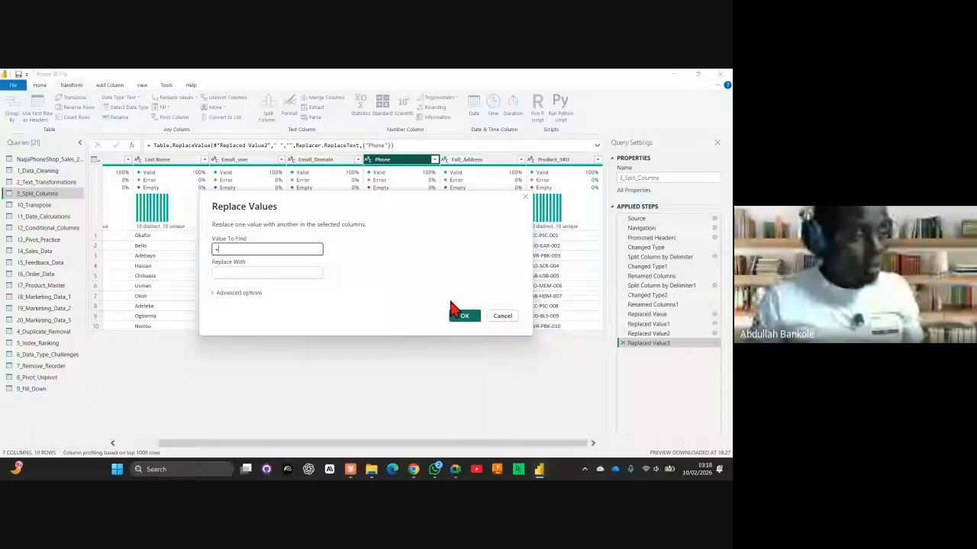
click(456, 316)
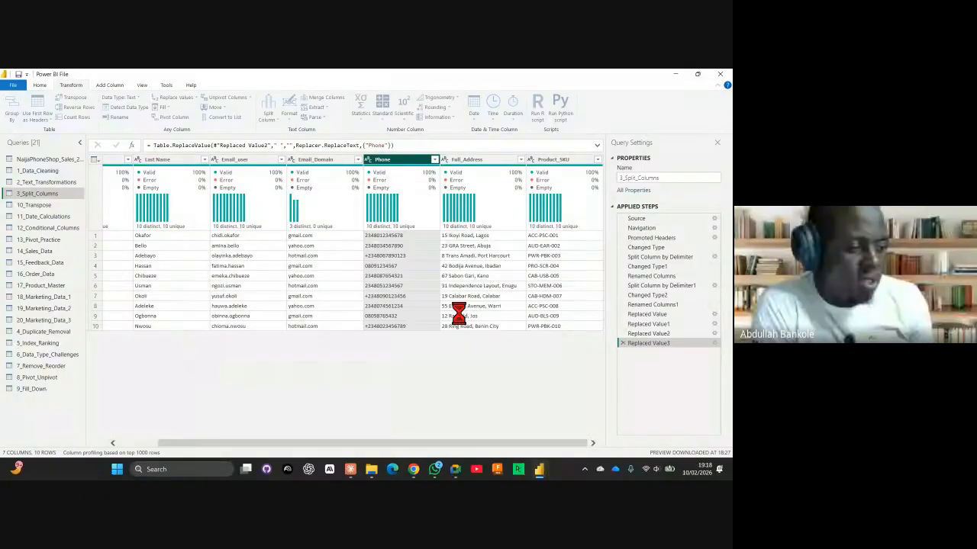
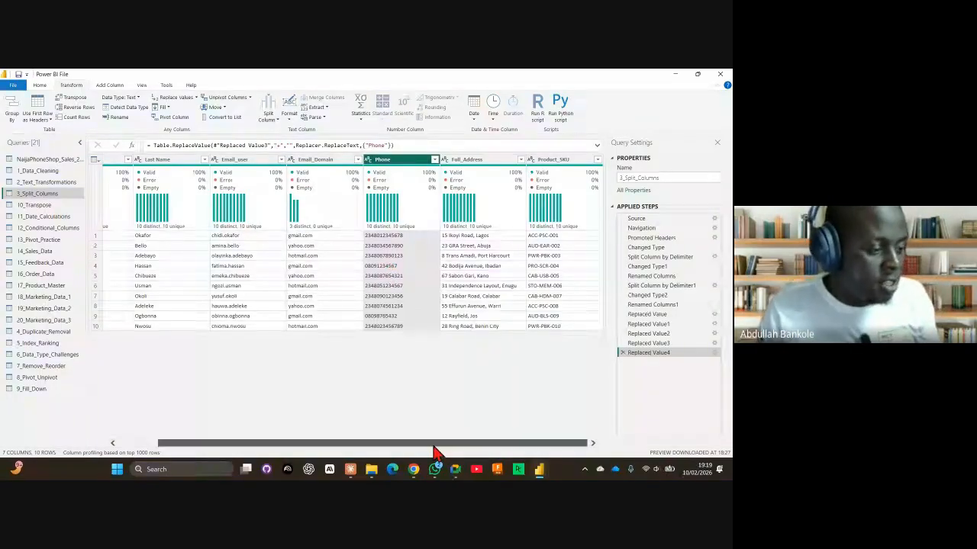
Split the Full_Address column at each occurrence of a custom comma delimiter
click(469, 160)
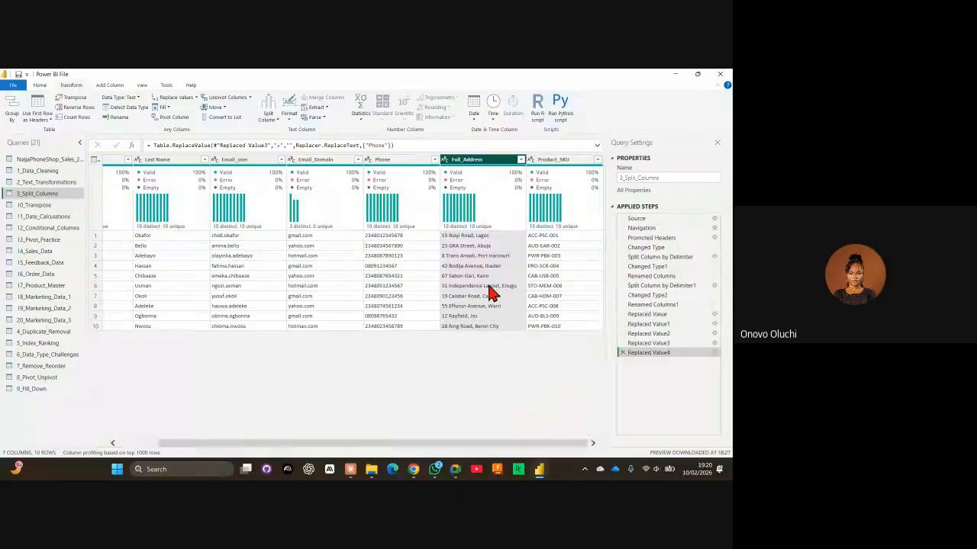
right_click(465, 162)
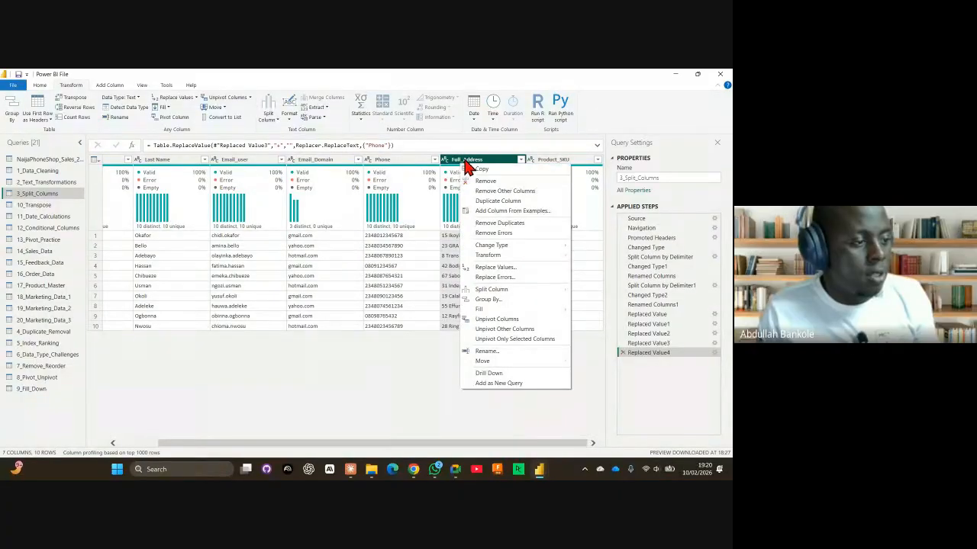
click(273, 114)
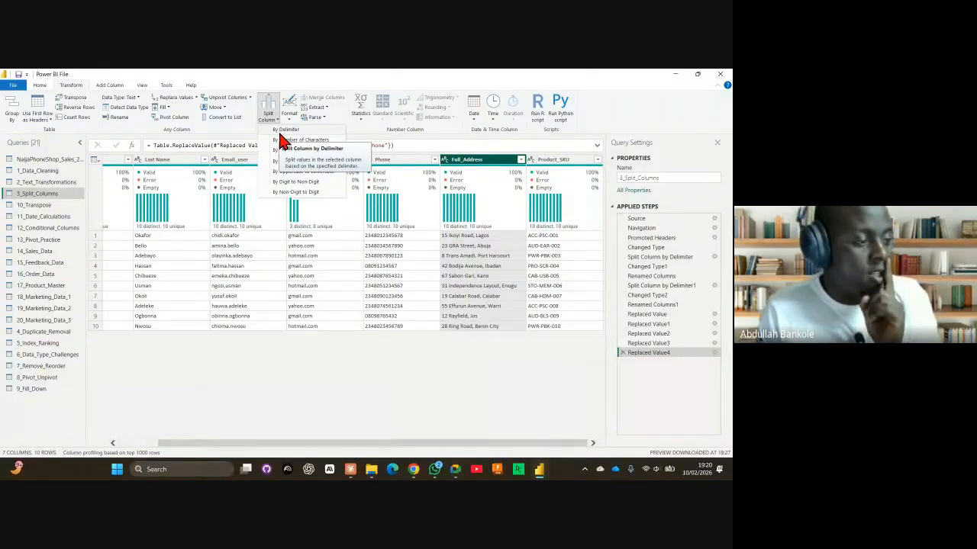
click(317, 142)
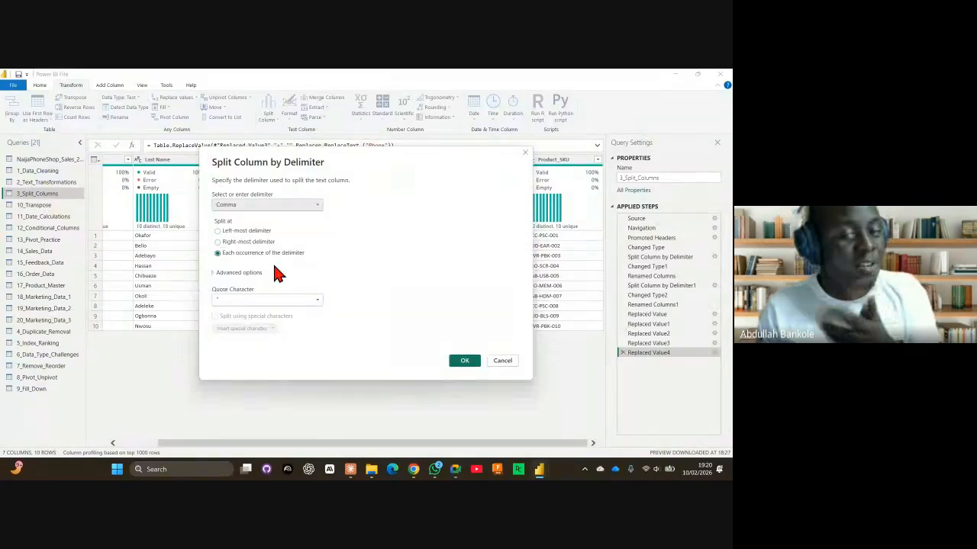
click(242, 205)
click(239, 275)
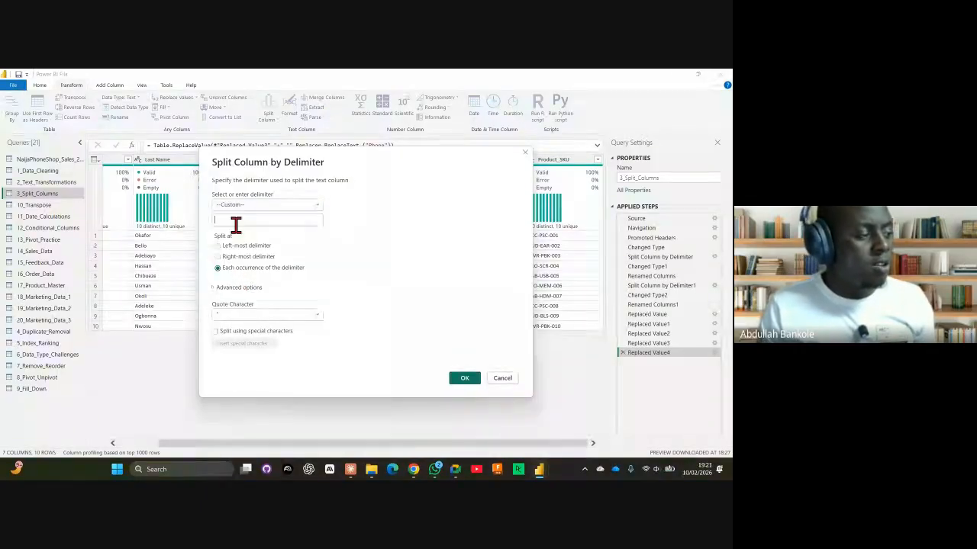
text(-)
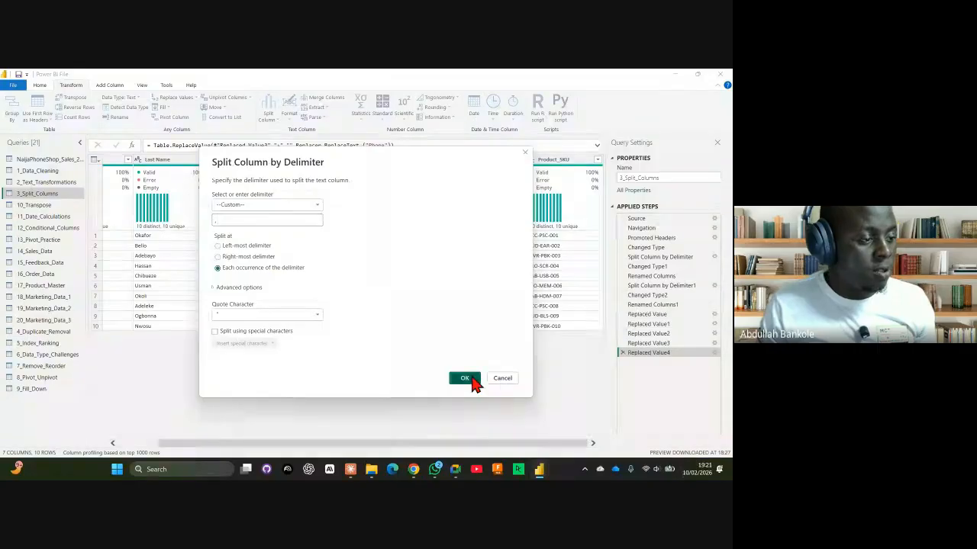
click(467, 378)
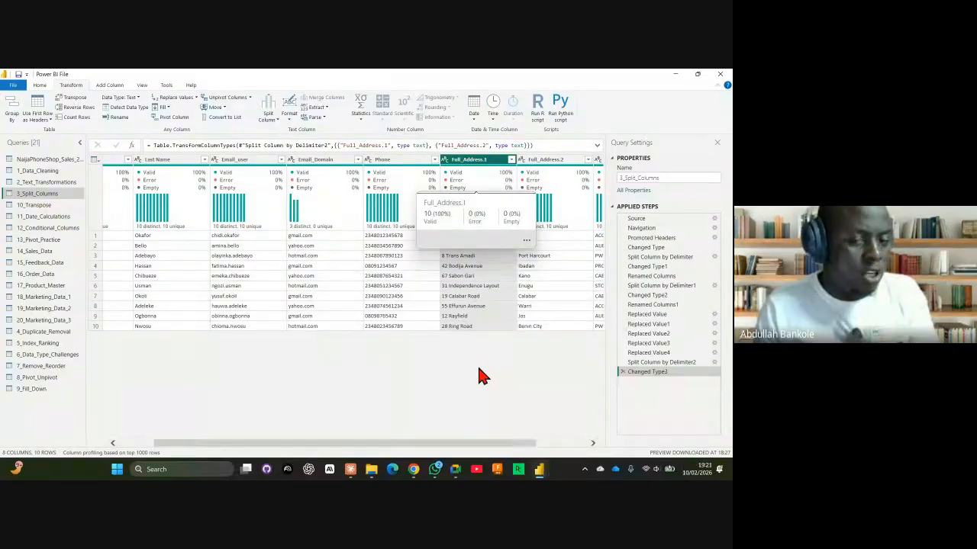
Split the Full_Address.1 column by digit to non-digit to separate the house numbers from the street names
right_click(475, 164)
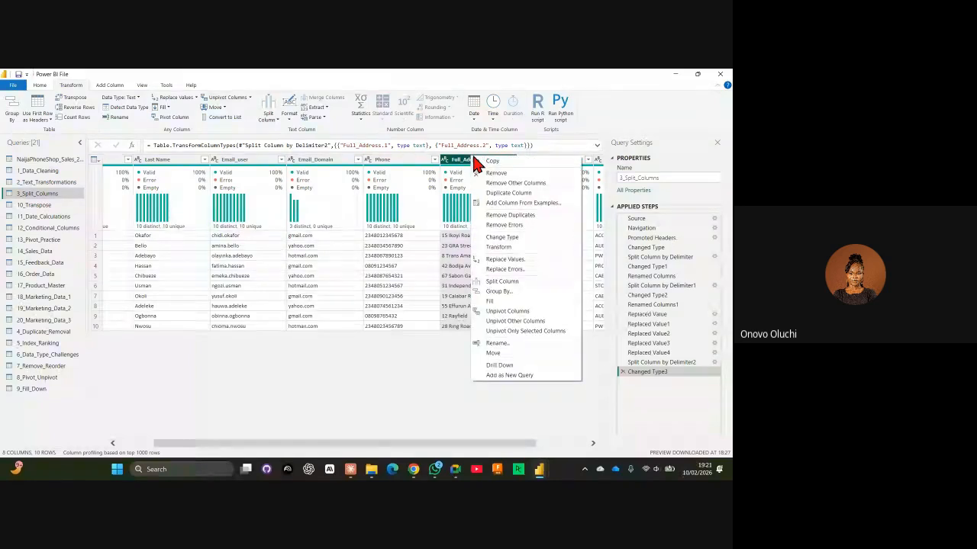
click(314, 108)
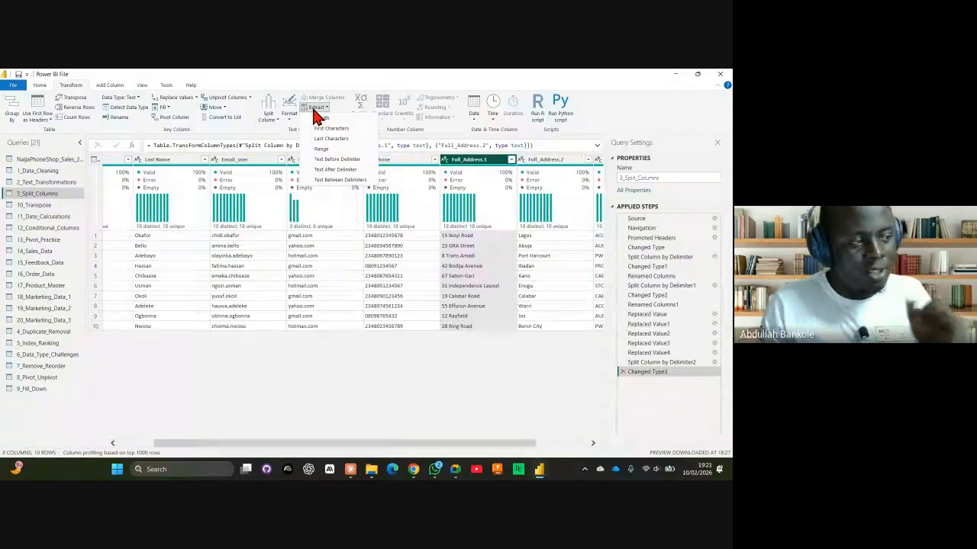
click(267, 118)
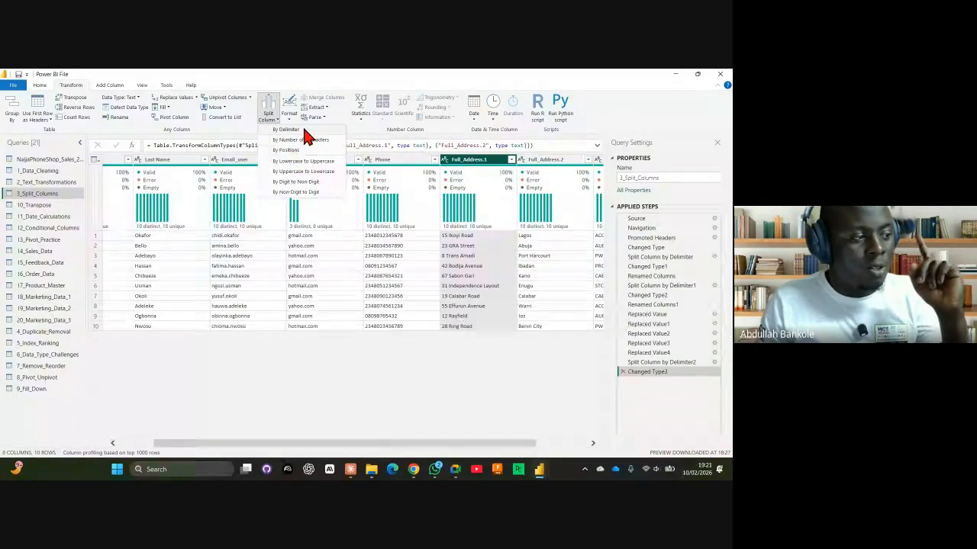
click(303, 185)
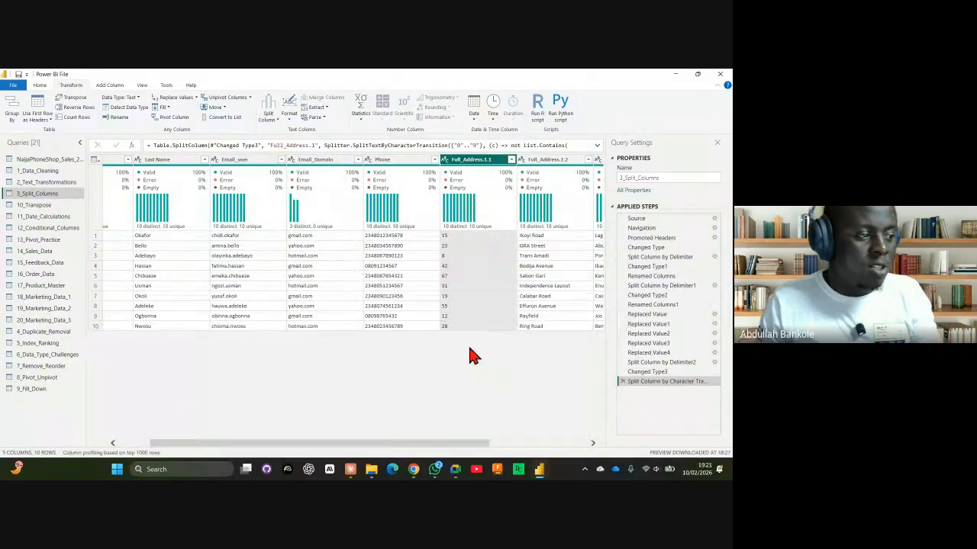
Rename the house number column Full_Address.1.1 as Street
drag(473, 447, 567, 441)
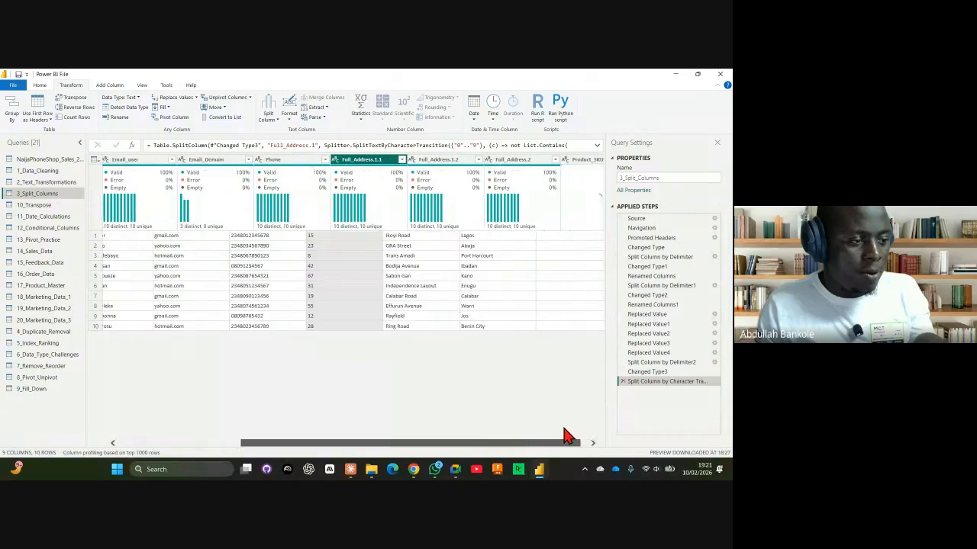
double_click(338, 161)
text(S)
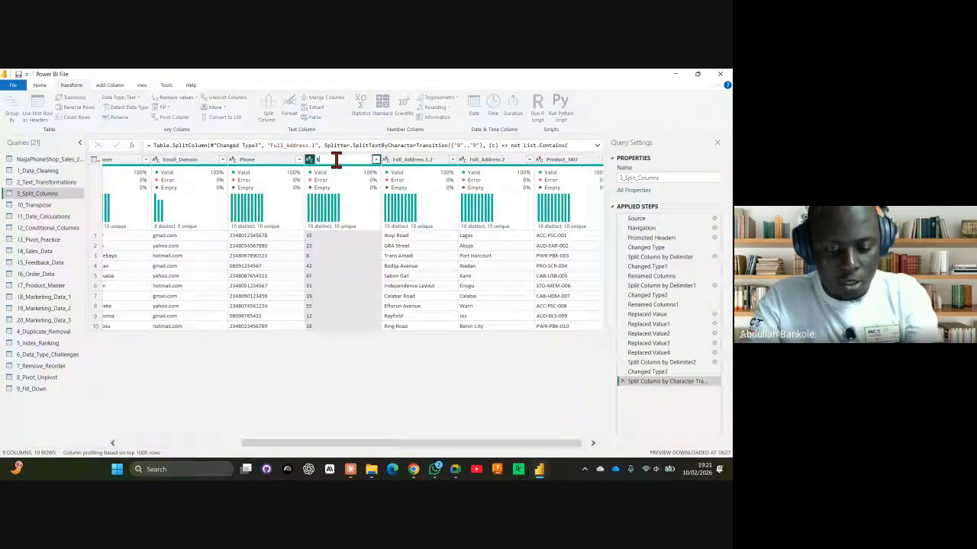
text(treet)
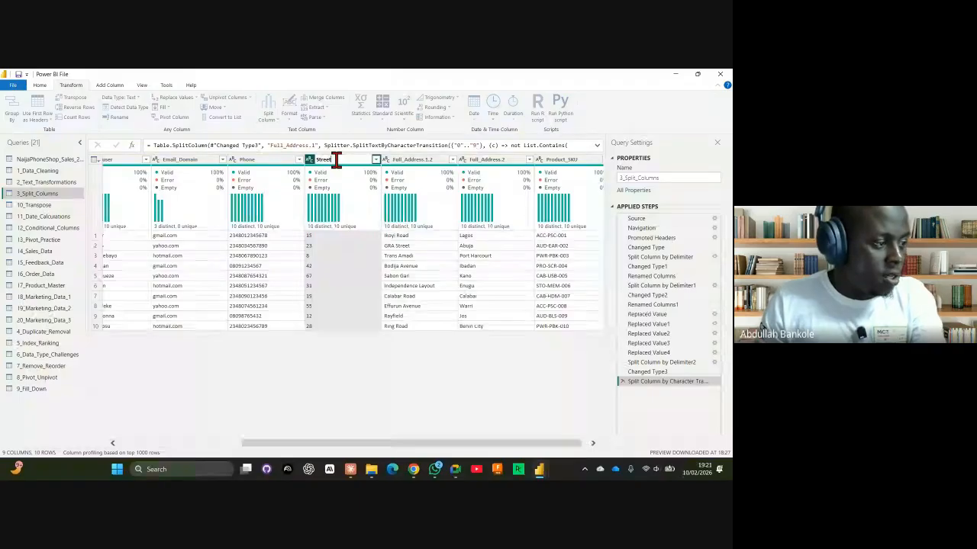
key(Return)
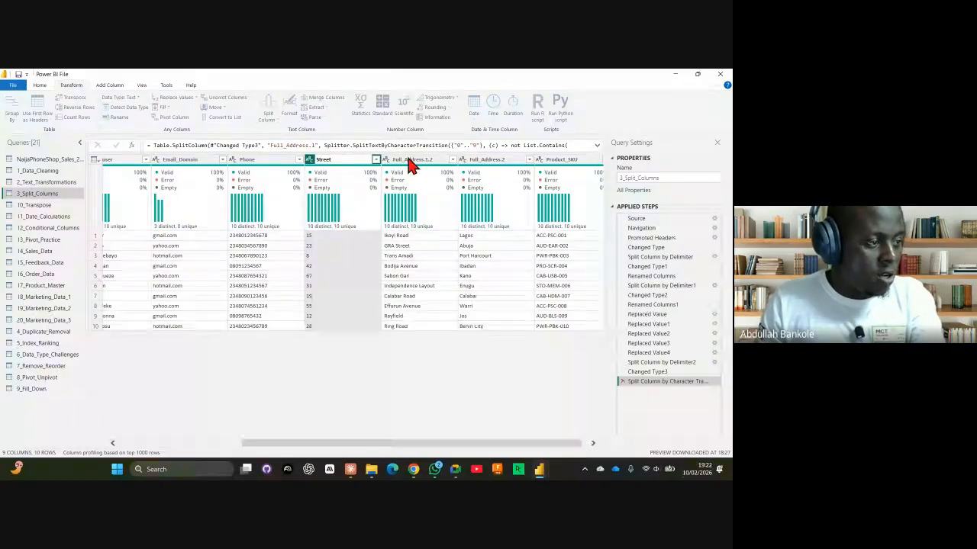
Rename the Full_Address.1.2 column as Street Name
double_click(408, 159)
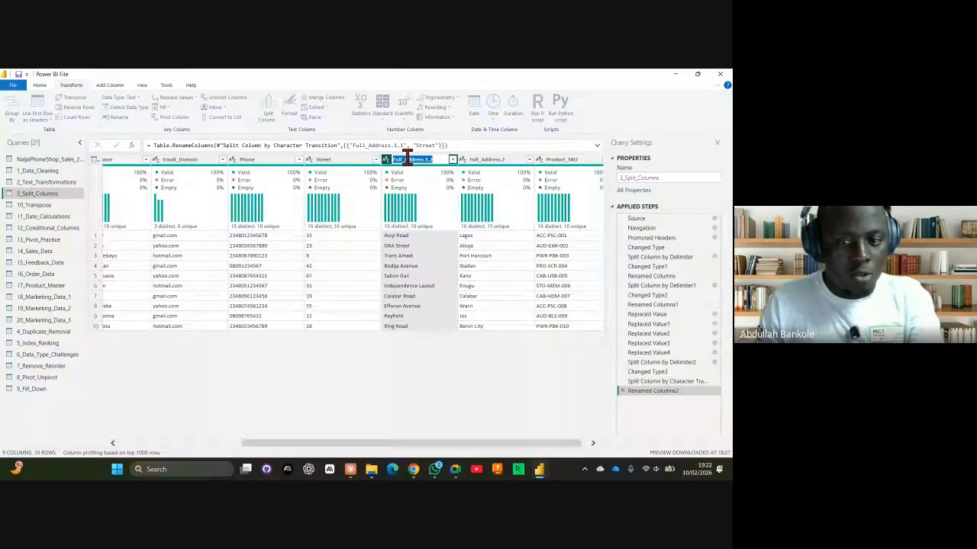
text(Ci)
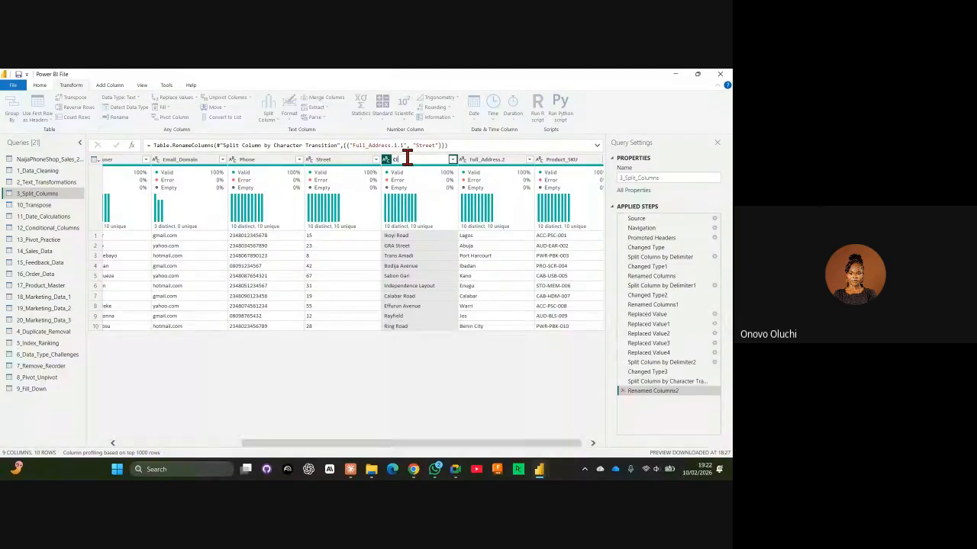
key(BackSpace)
key(BackSpace)
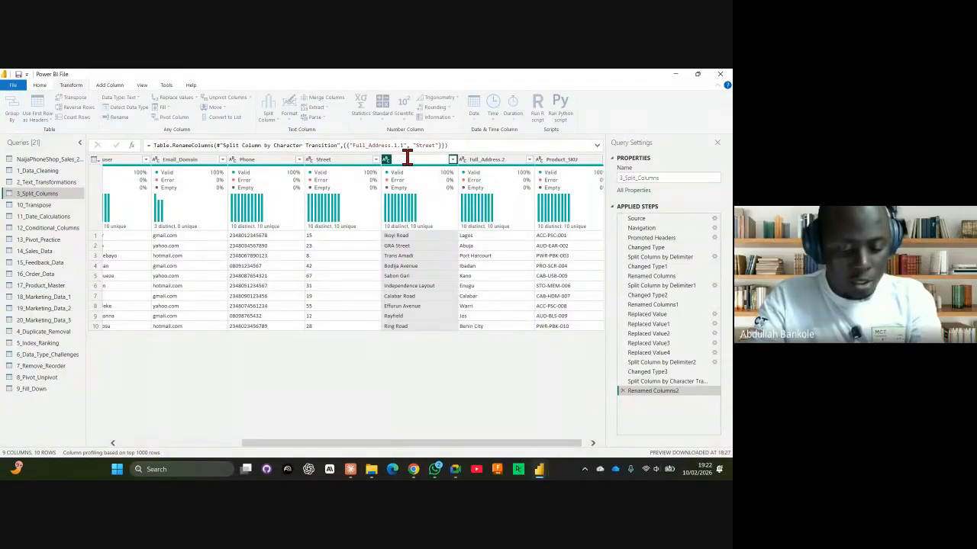
text(Street)
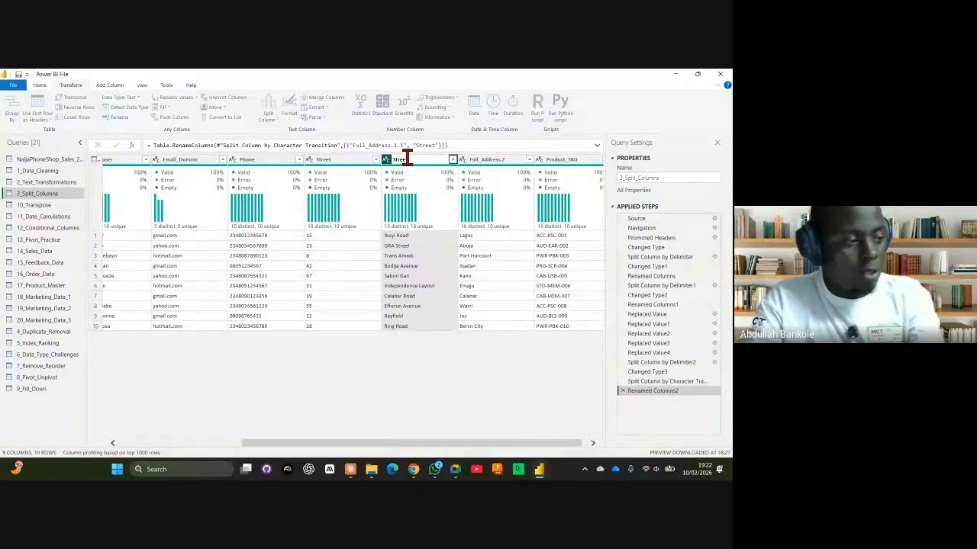
text(_Na)
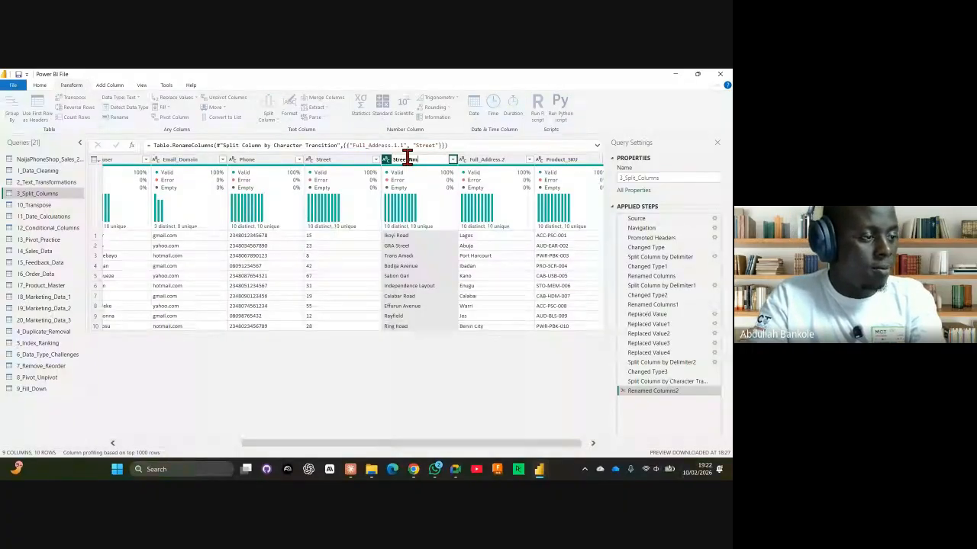
text(me)
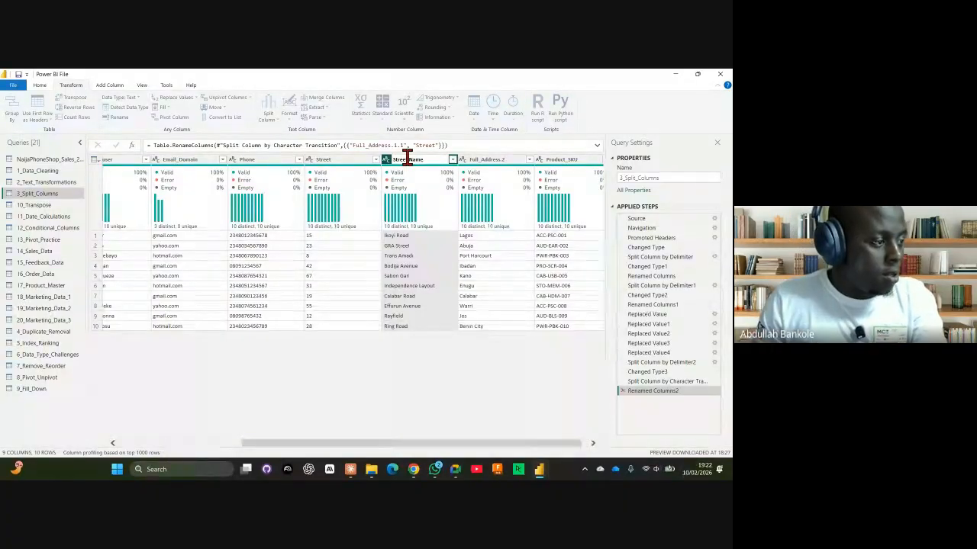
key(Return)
Rename the house number column as Street No
click(351, 159)
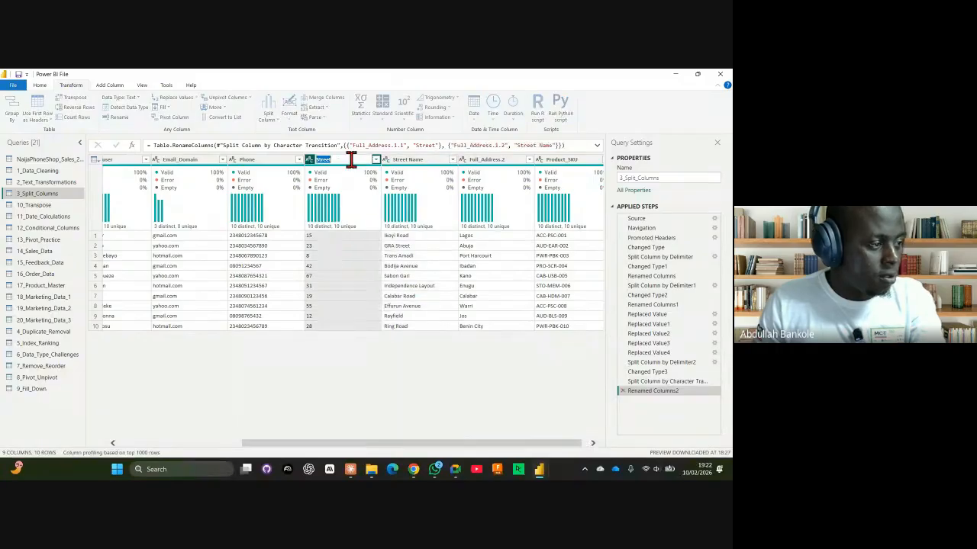
text(No)
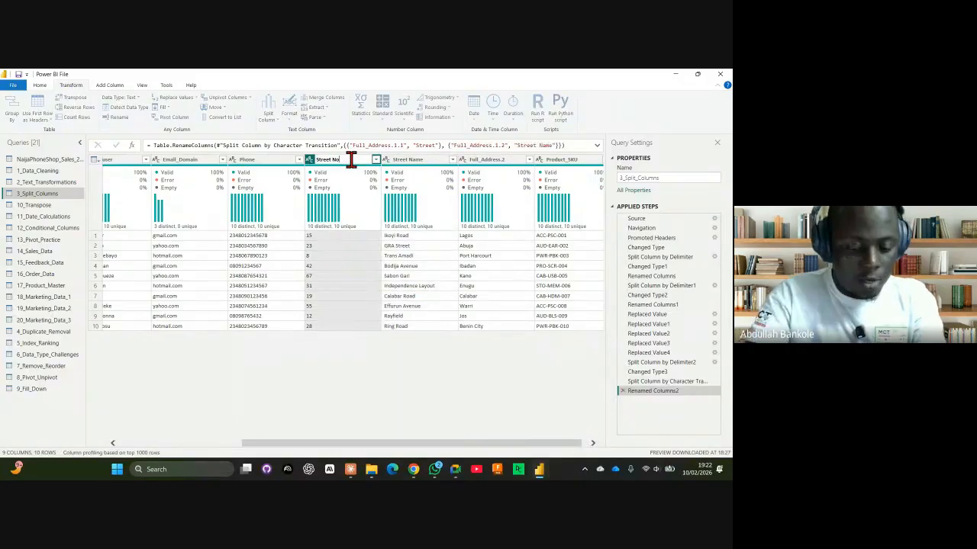
key(Return)
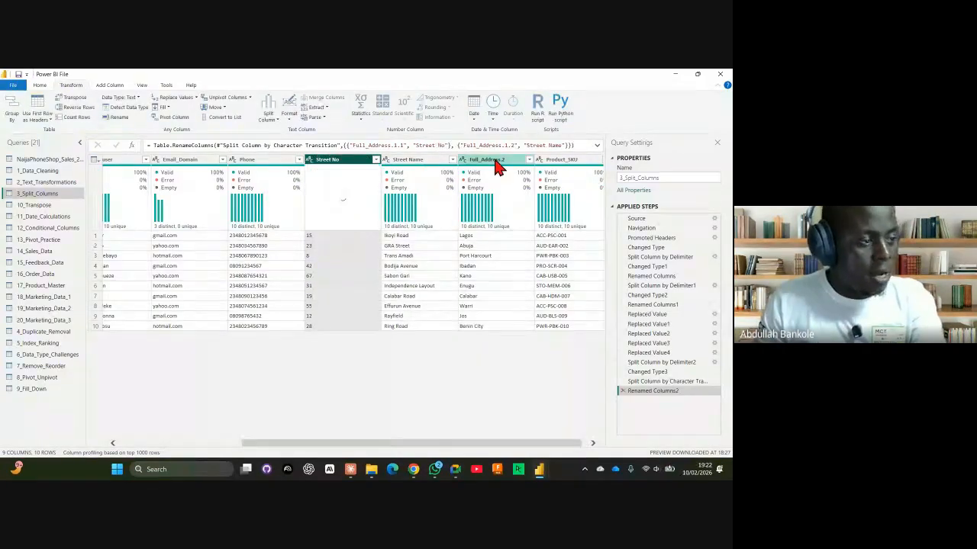
Rename the Full_Address.2 column as City
double_click(495, 160)
text(C)
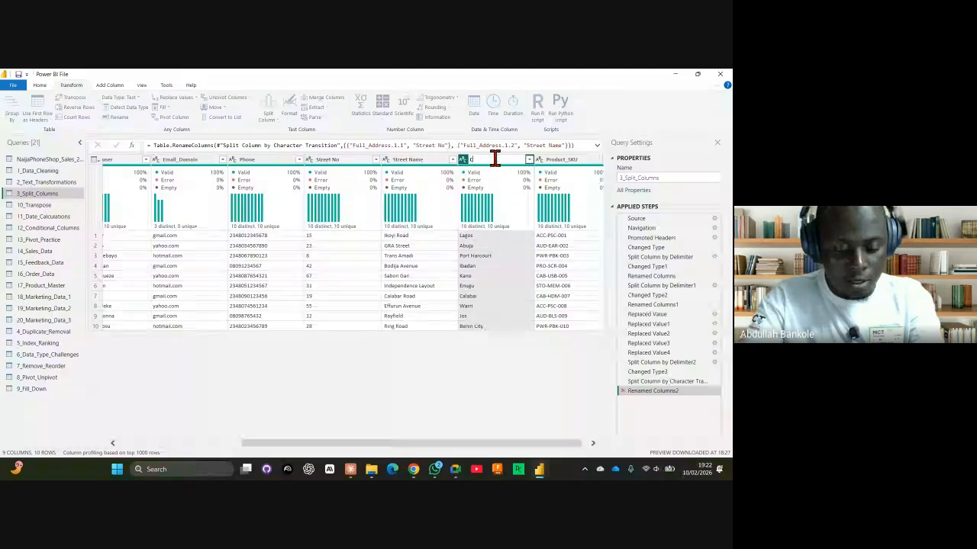
text(ity)
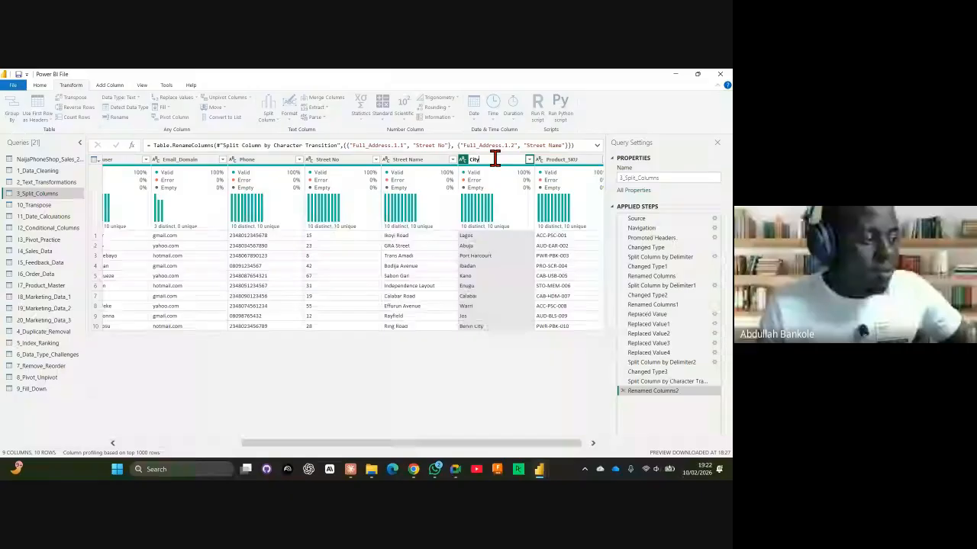
key(Return)
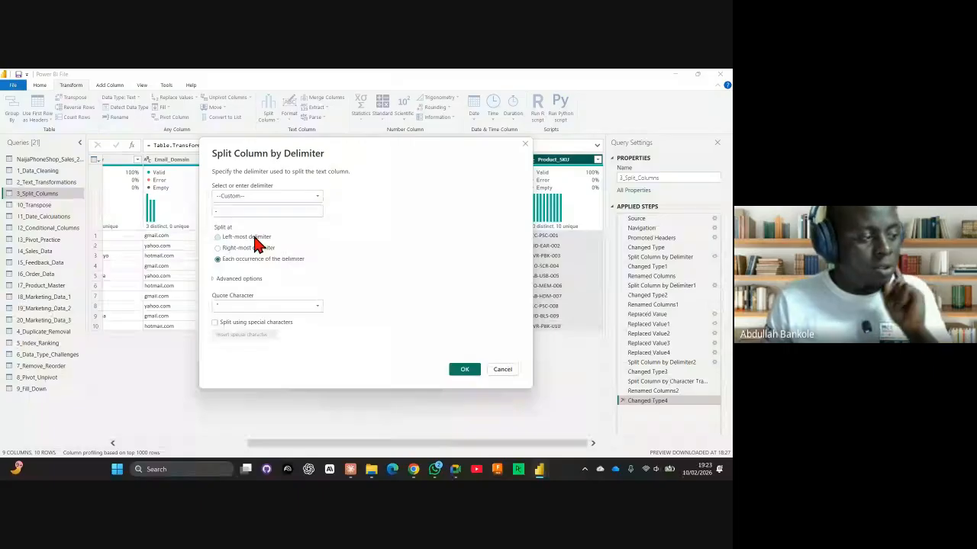
Try splitting Product_SKU at the left-most hyphen, and delete the resulting split and type-change steps from the query
click(252, 238)
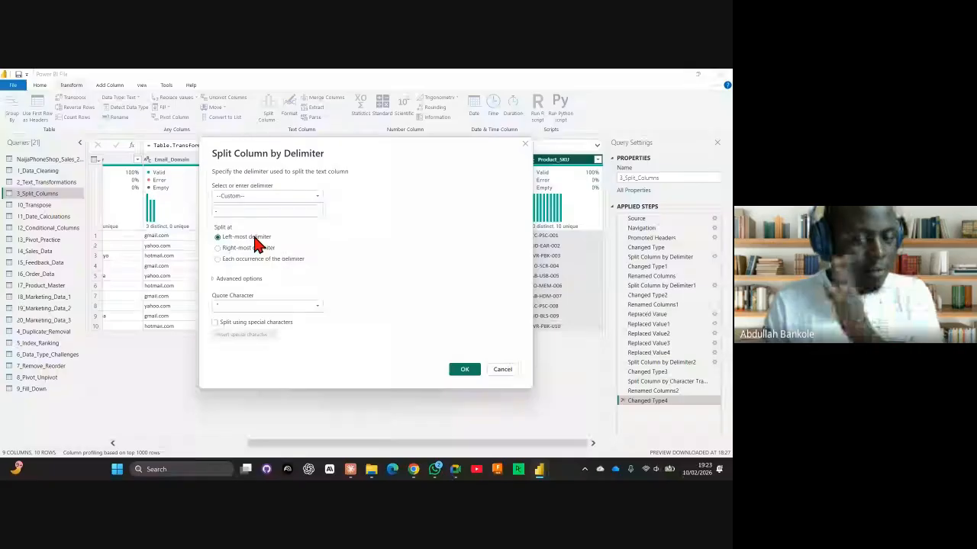
key(Return)
mouse_move(480, 238)
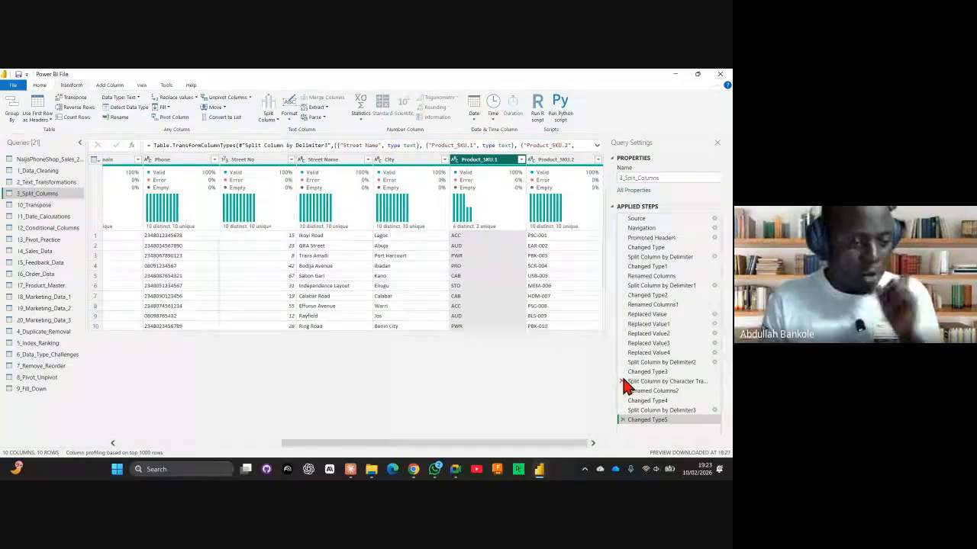
click(622, 420)
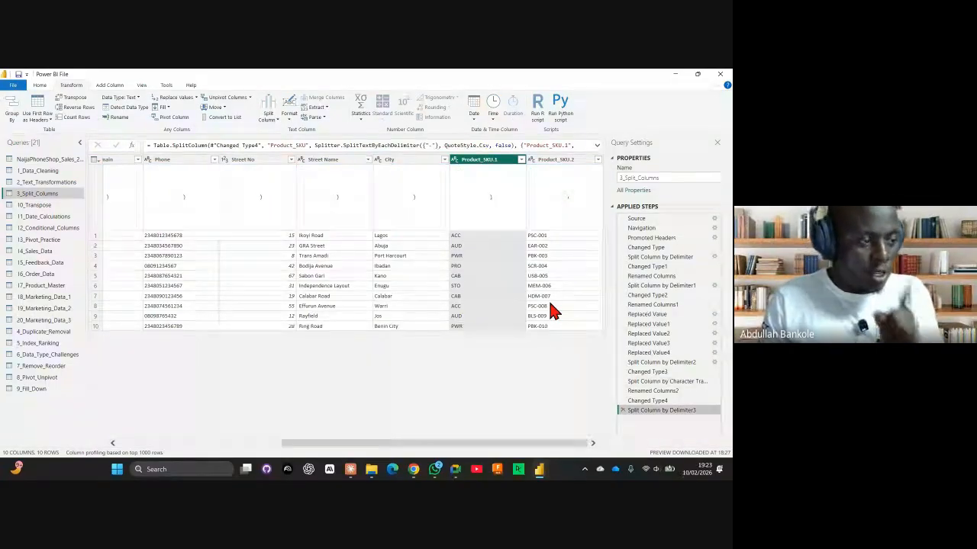
click(622, 410)
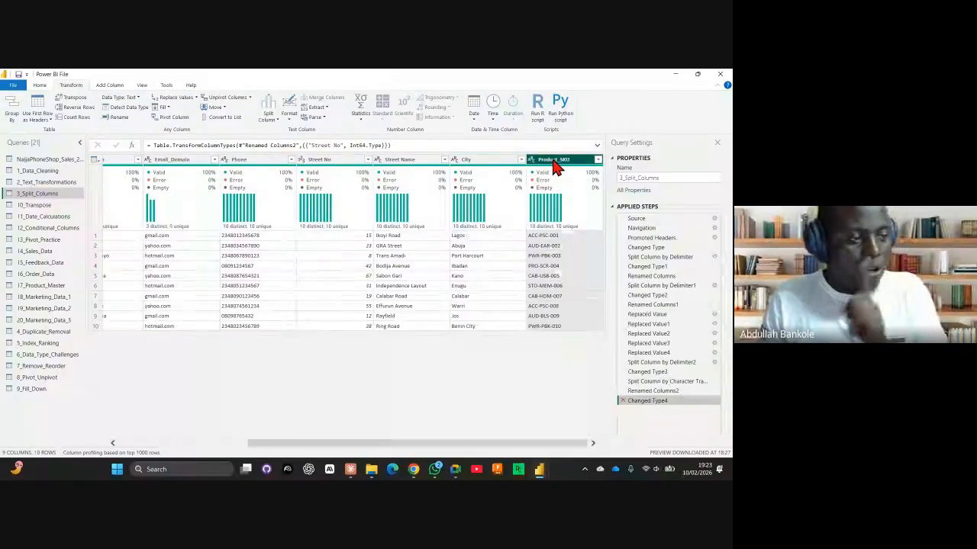
Split the Product_SKU column at the right-most hyphen using the custom "-" delimiter
click(267, 107)
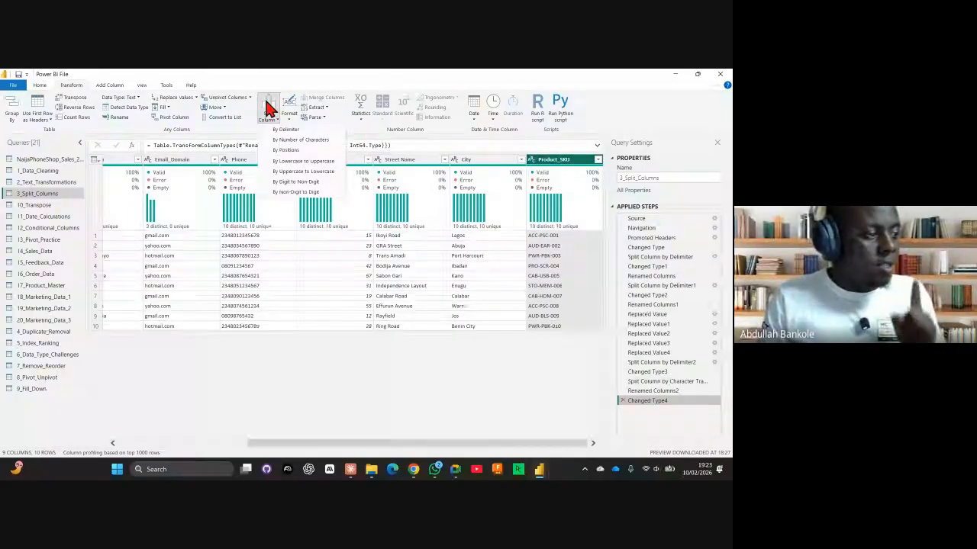
click(303, 131)
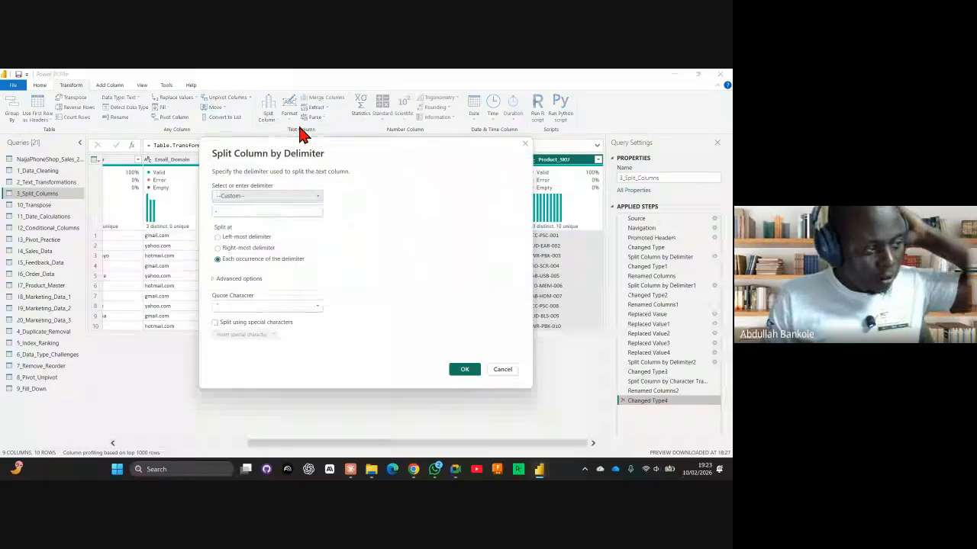
click(241, 249)
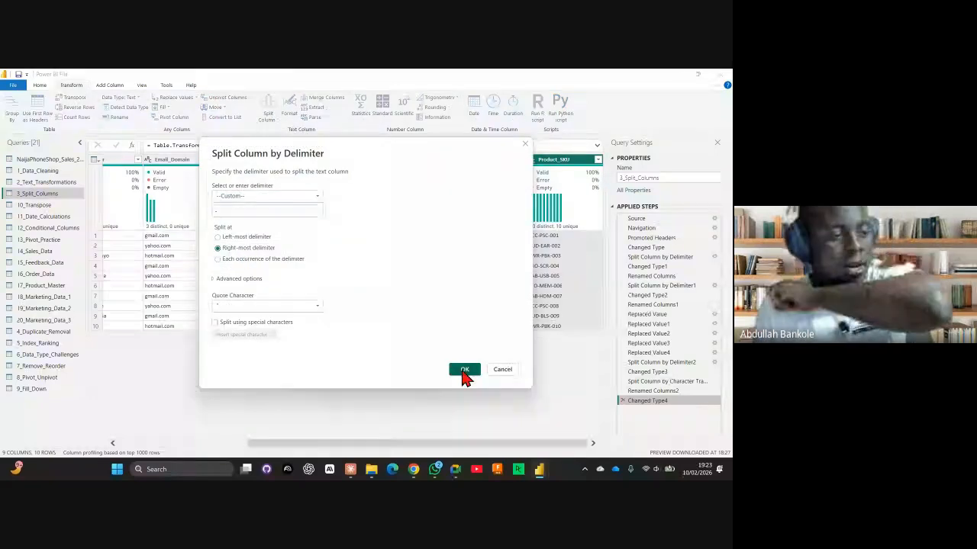
click(465, 371)
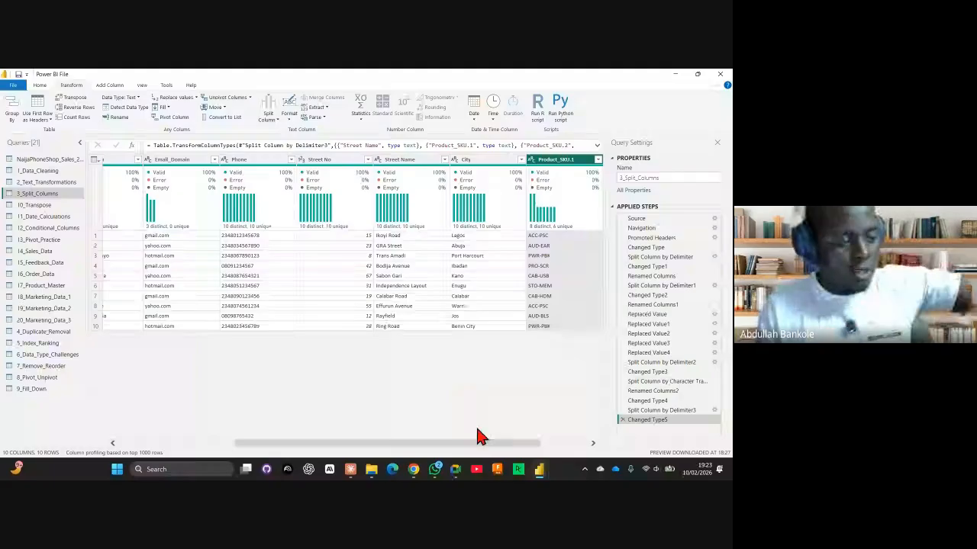
Delete the latest type-change step and the right-most hyphen split step from the query, restoring the single Product_SKU column
drag(524, 442, 570, 442)
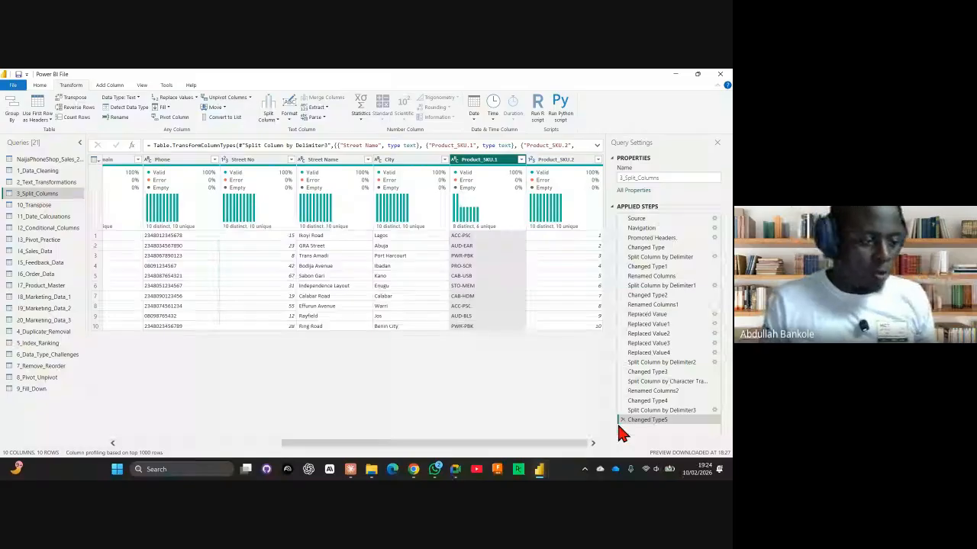
click(622, 420)
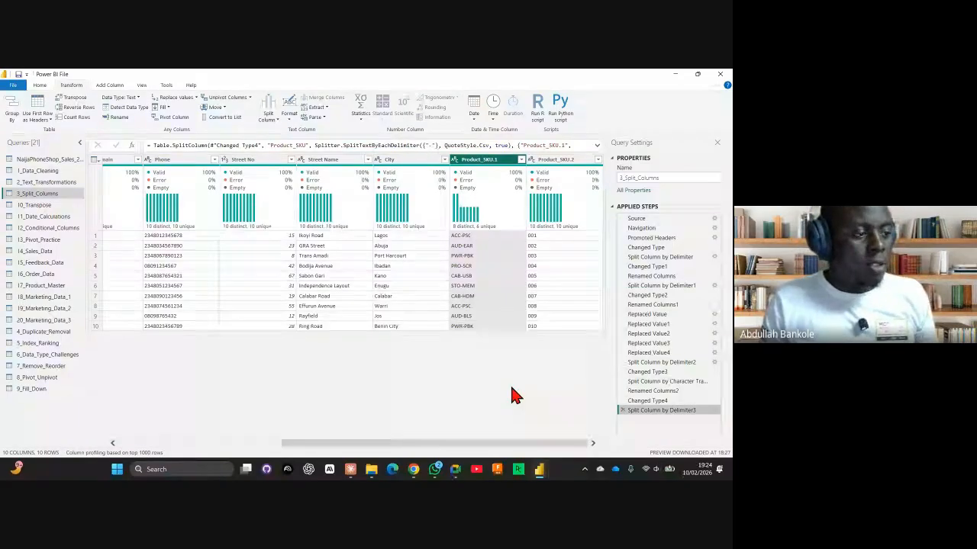
click(623, 410)
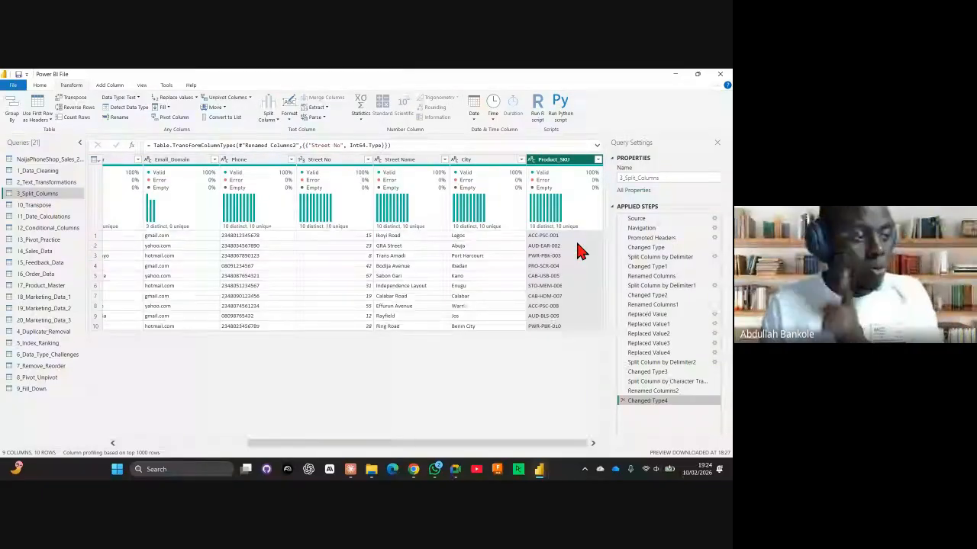
Split the Product_SKU column at each occurrence of the custom "-" delimiter
click(269, 119)
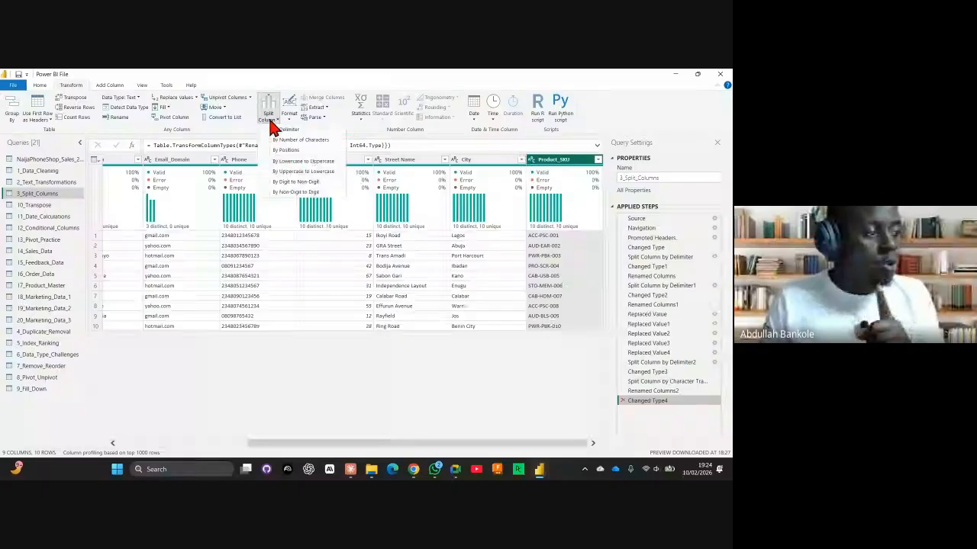
click(288, 131)
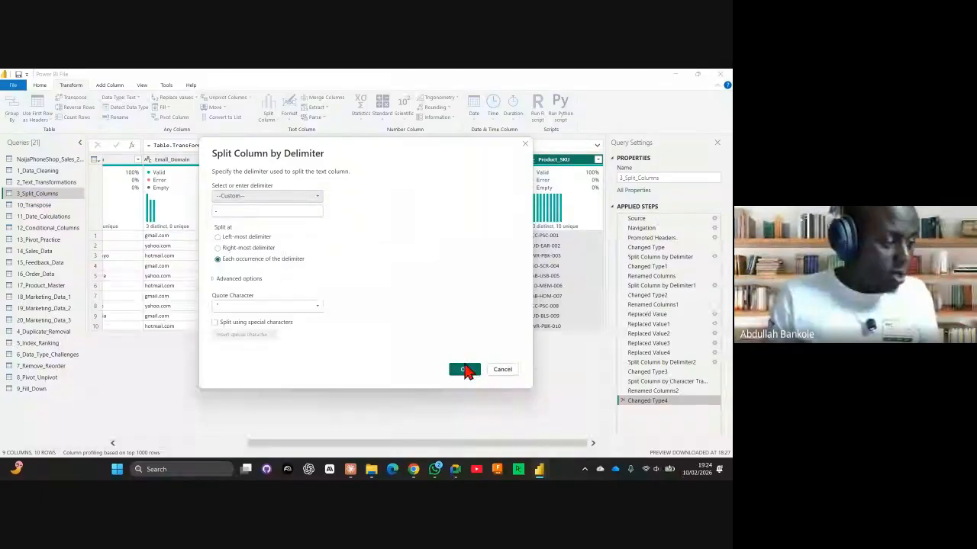
click(238, 278)
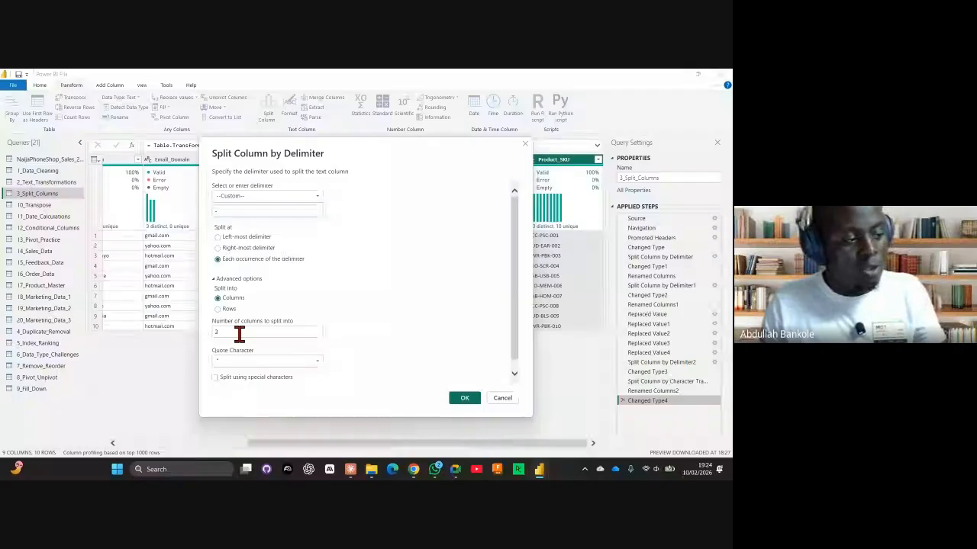
click(239, 279)
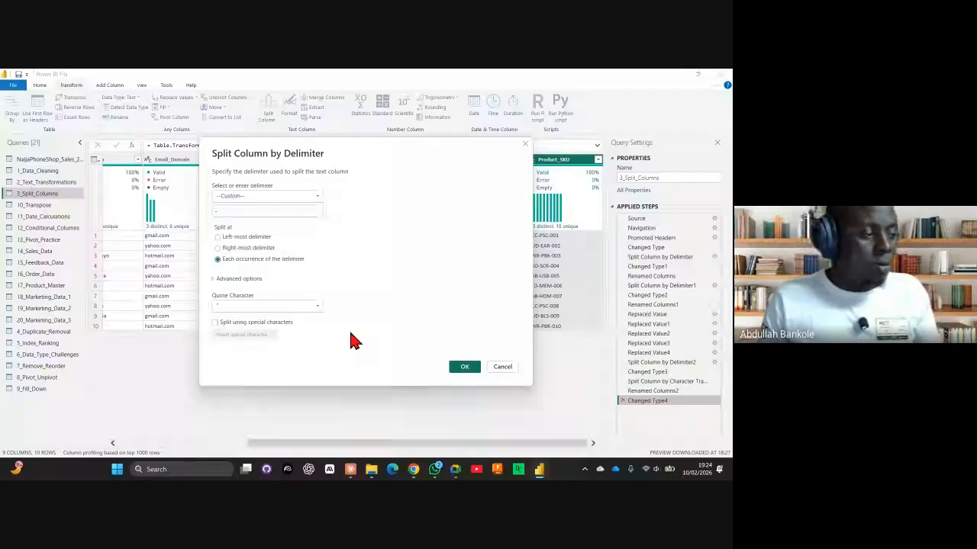
click(466, 369)
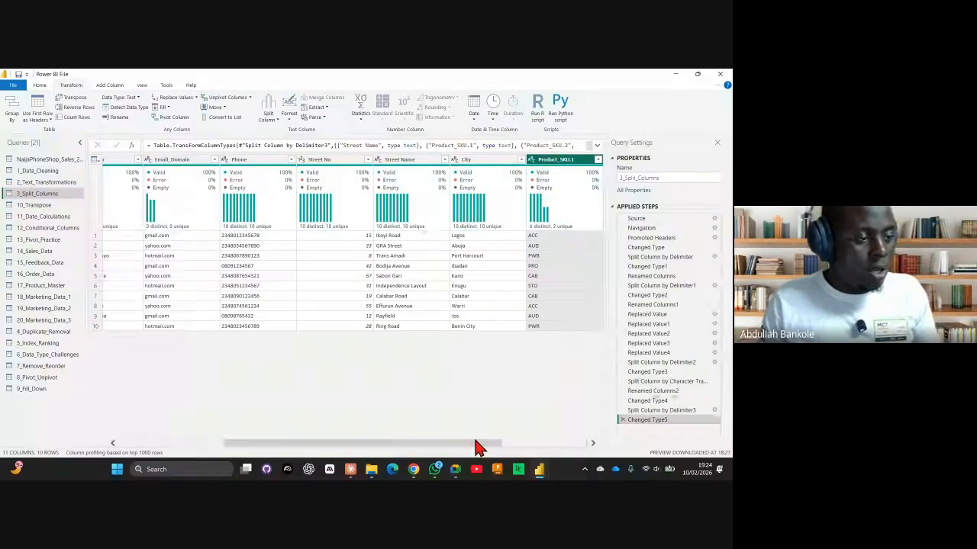
Rename the Product_SKU.1 column as Category Code
drag(468, 445, 579, 440)
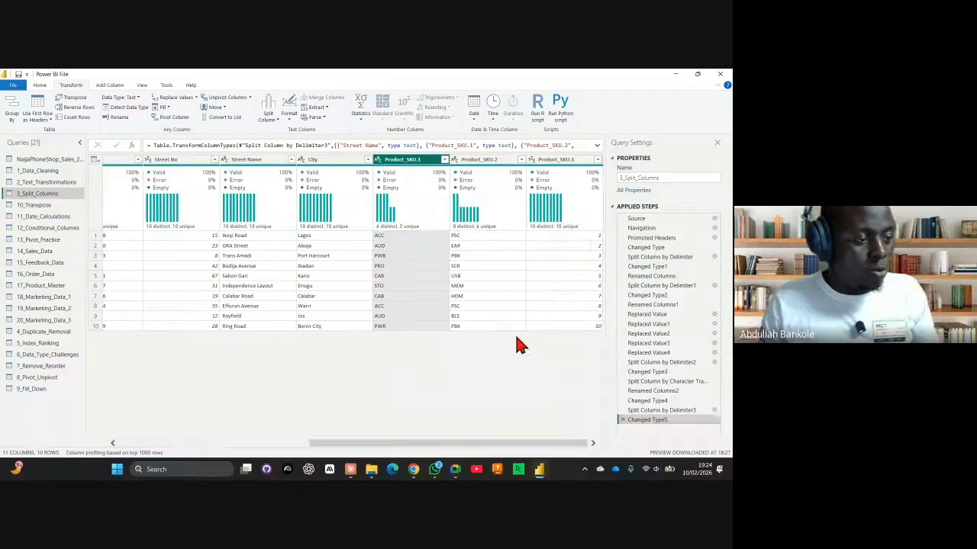
double_click(421, 160)
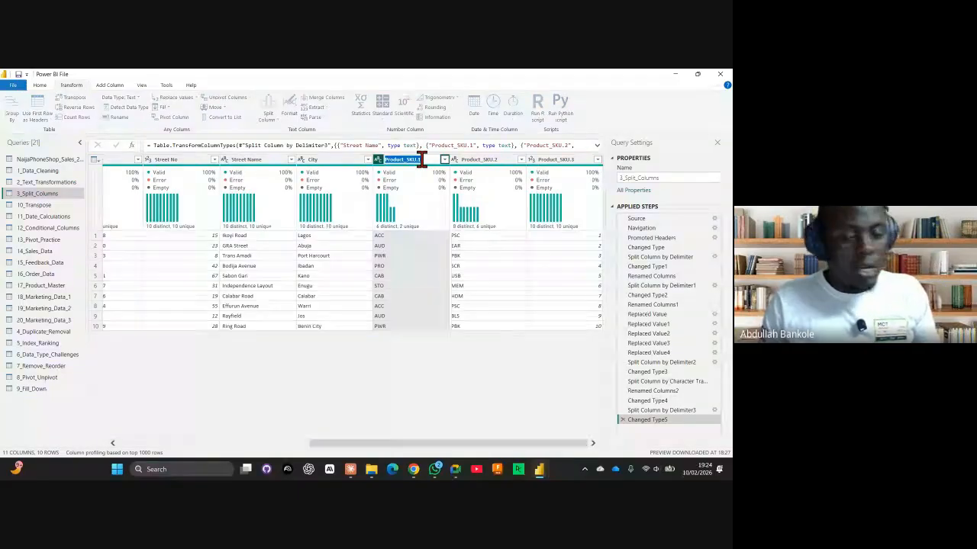
text(Cate)
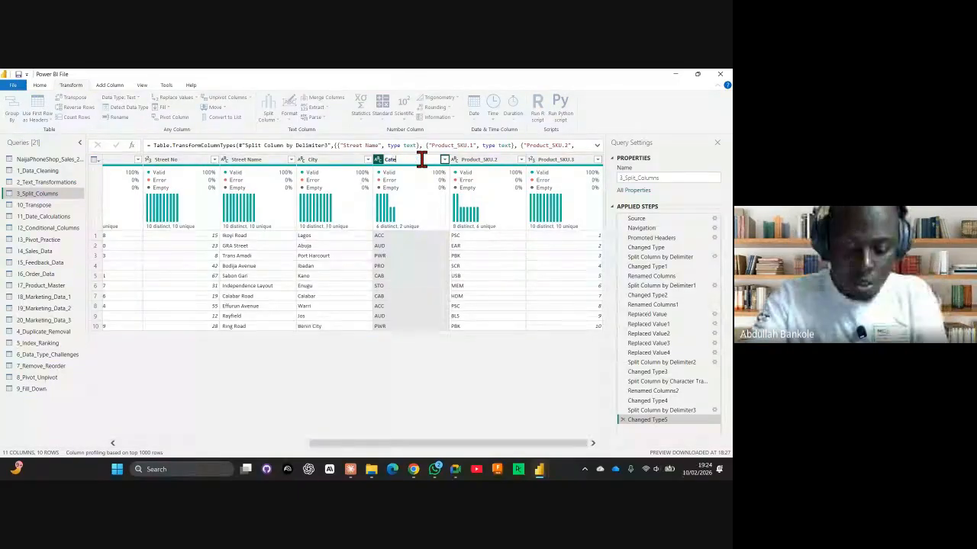
text(gory Code)
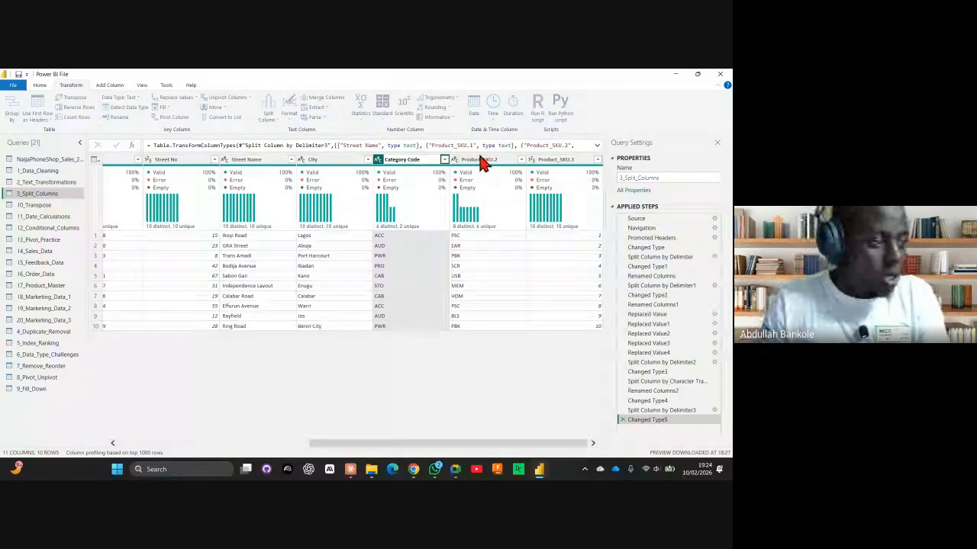
key(Return)
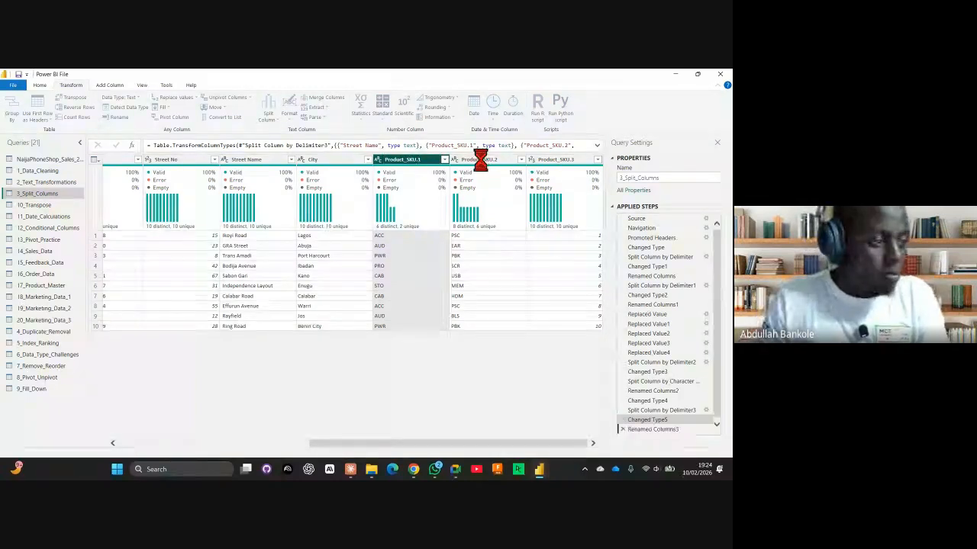
Rename the Product_SKU.2 column as Type Code and the Product_SKU.3 column as Number
double_click(480, 158)
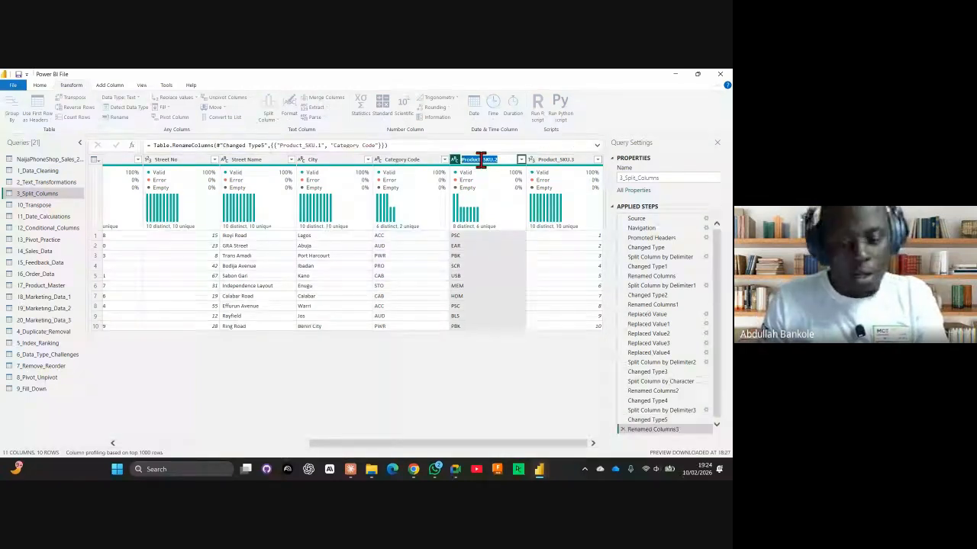
text(Type Code)
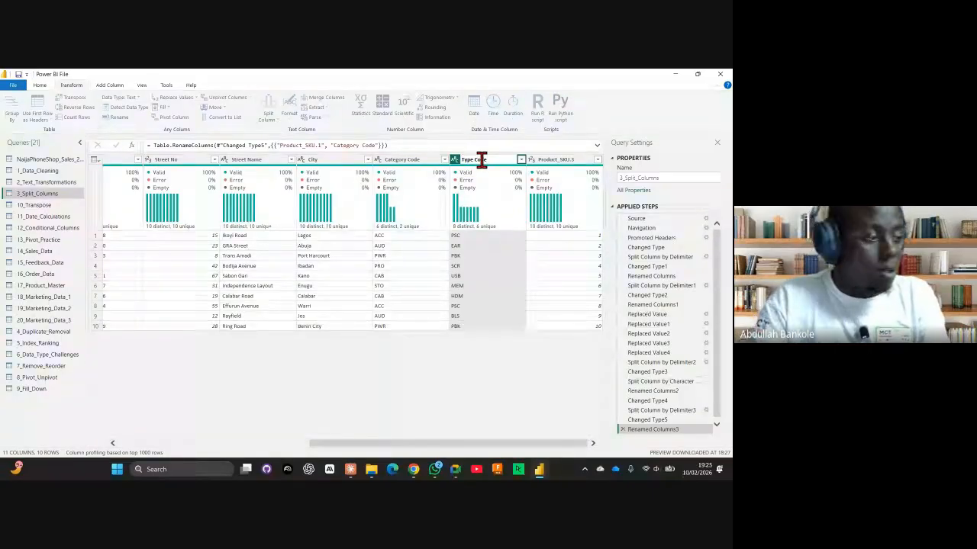
key(Escape)
double_click(552, 159)
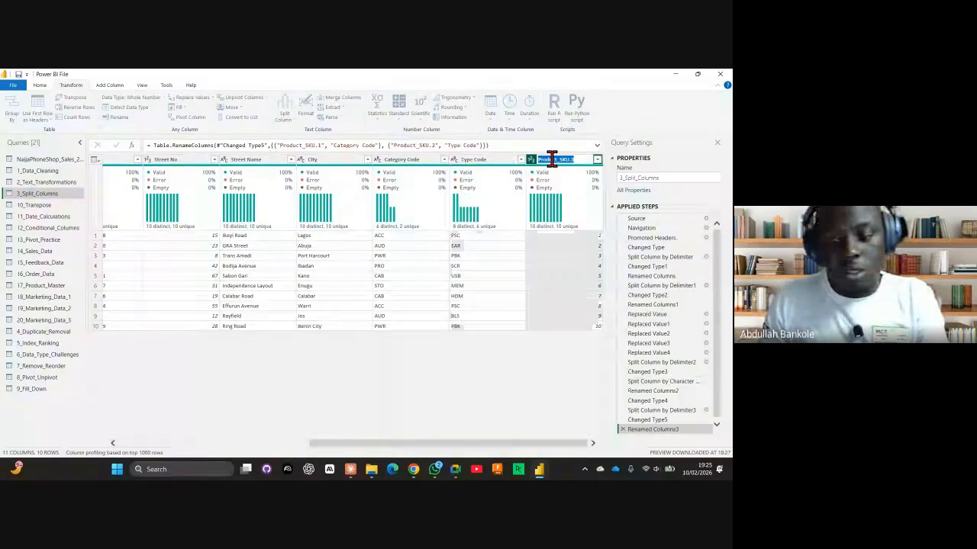
text(Number)
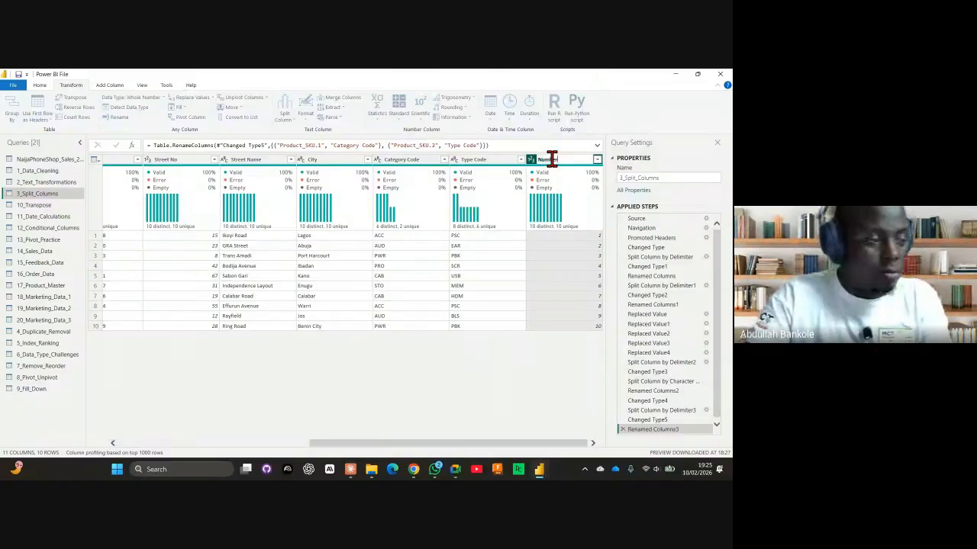
key(Return)
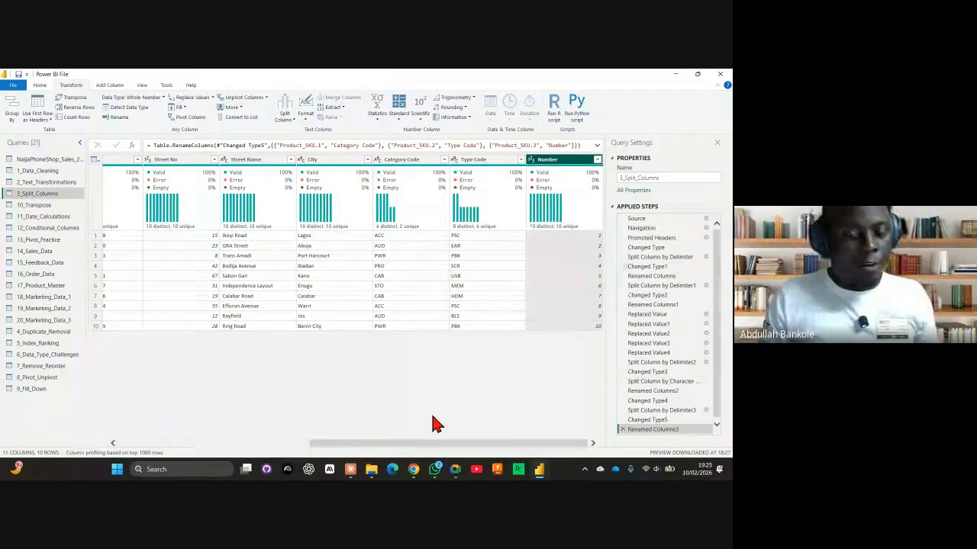
drag(425, 450, 83, 455)
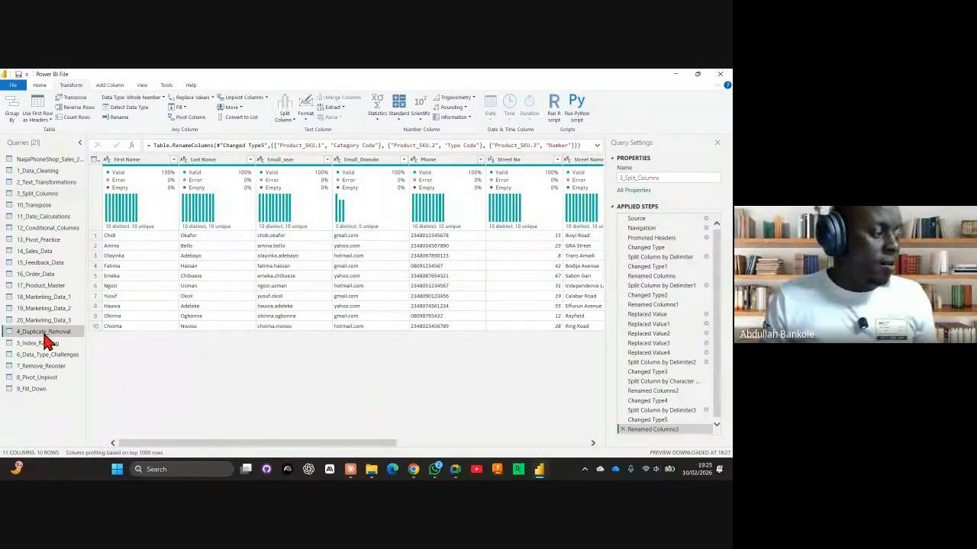
Move the 4_Duplicate_Removal and 5_Index_Ranking queries directly below 3_Split_Columns and open 4_Duplicate_Removal
drag(48, 336, 43, 200)
drag(55, 345, 54, 206)
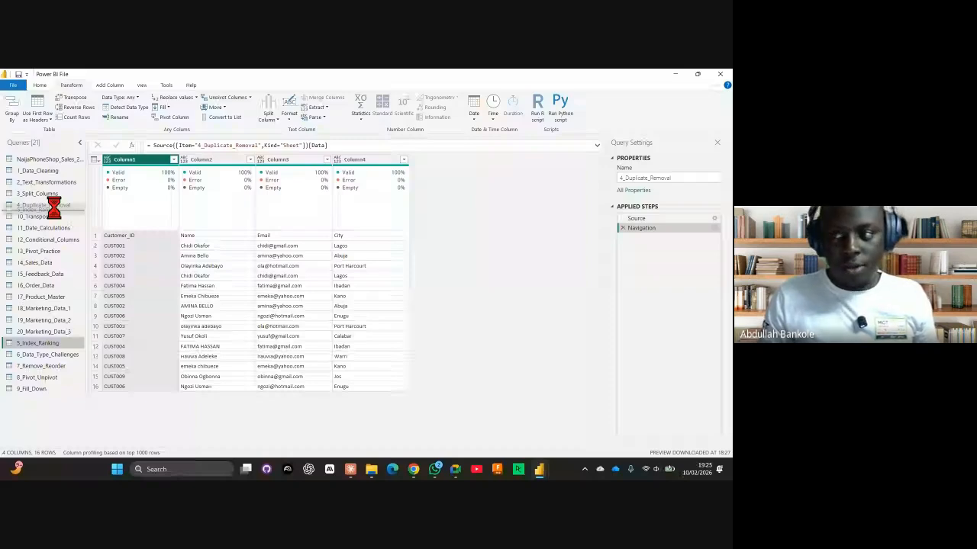
drag(53, 206, 53, 206)
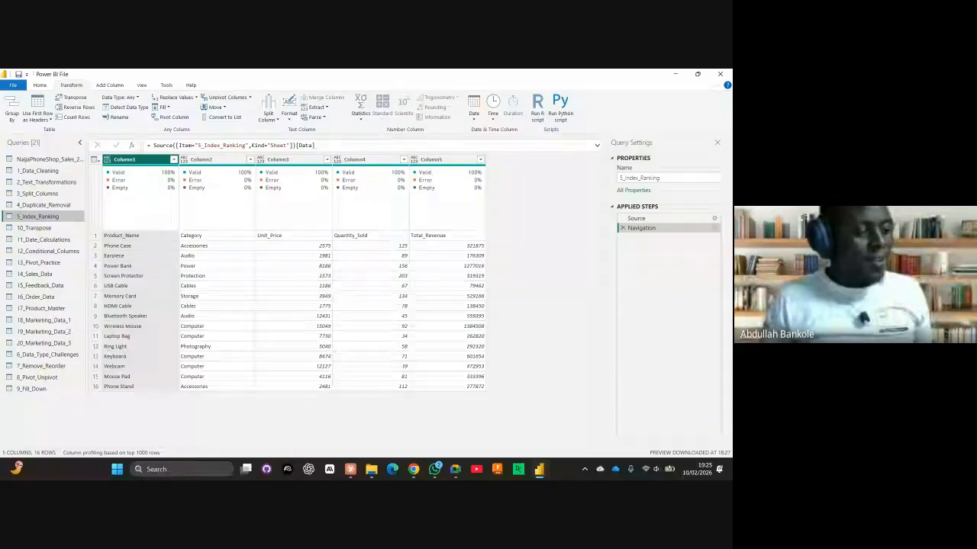
click(24, 206)
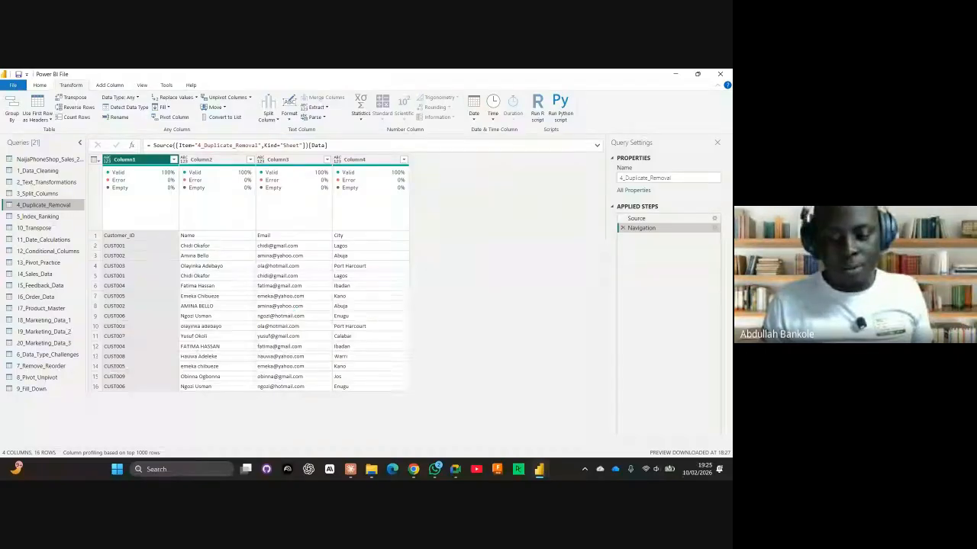
key(super+d)
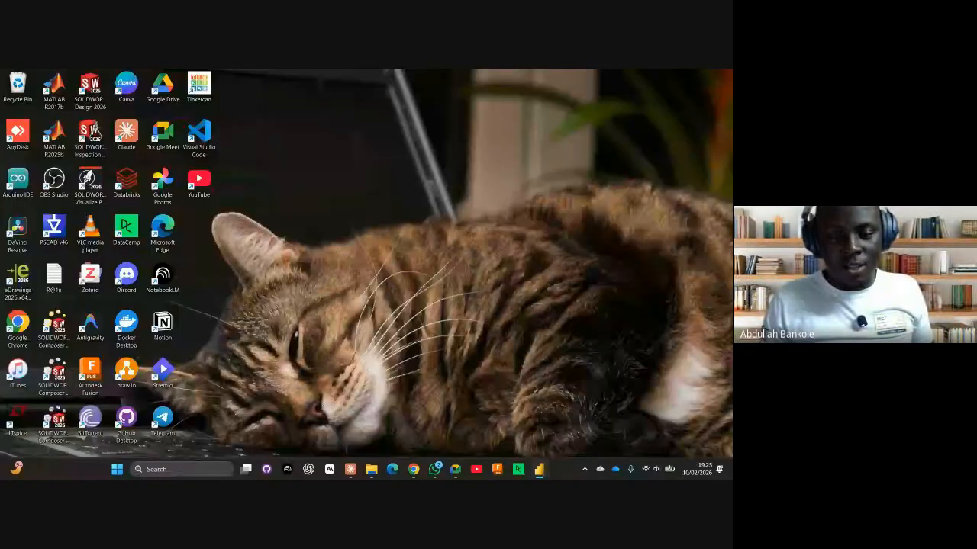
key(super+d)
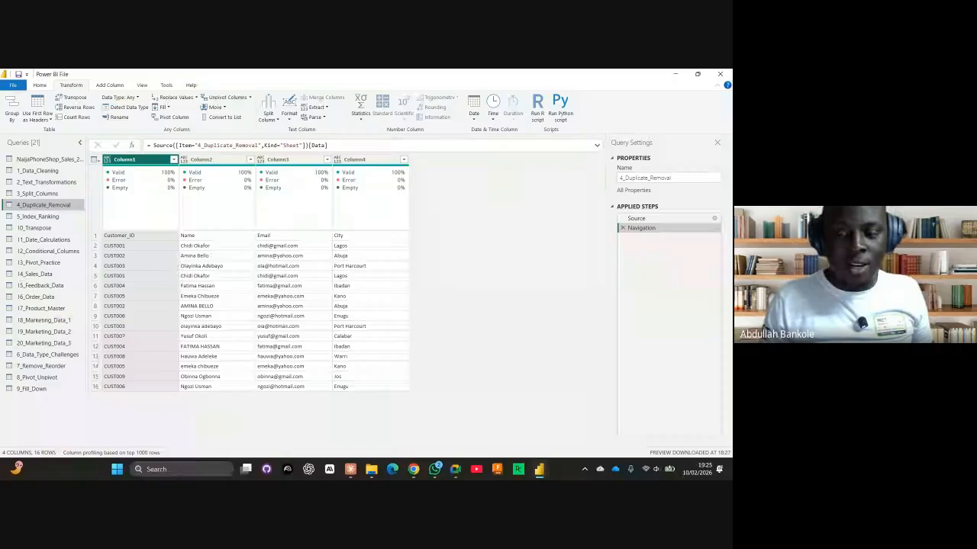
key(alt+Tab)
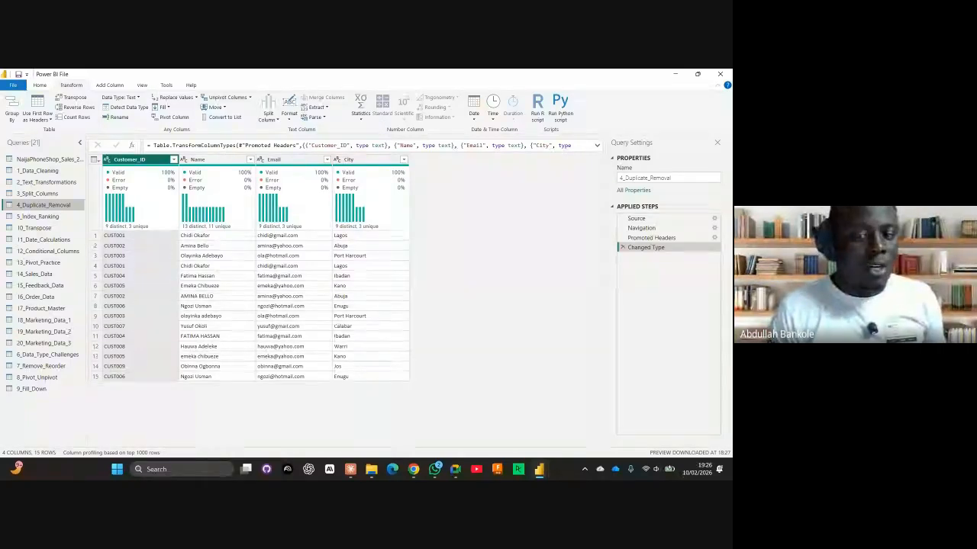
Try keeping only the duplicate rows of the whole table, inspect them, and delete the Kept Duplicates step
click(94, 160)
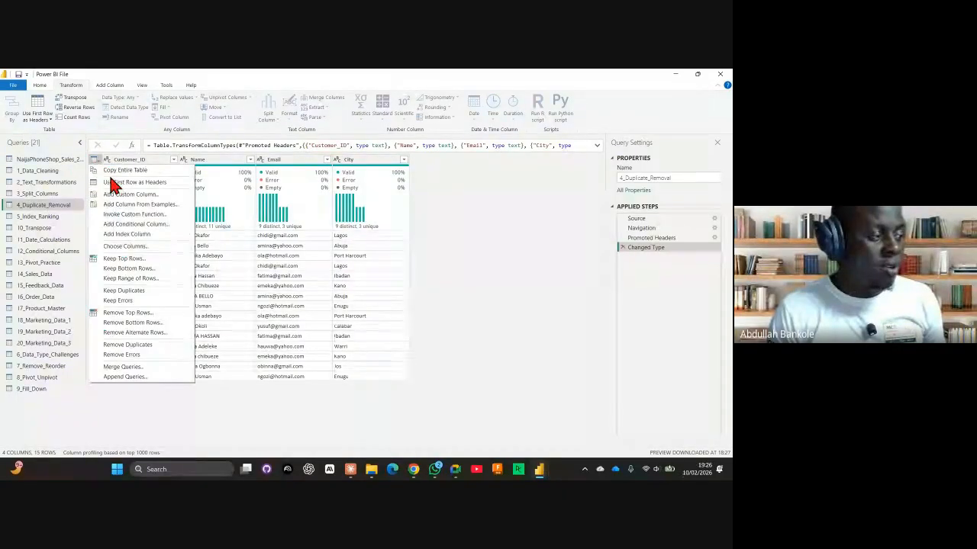
click(124, 291)
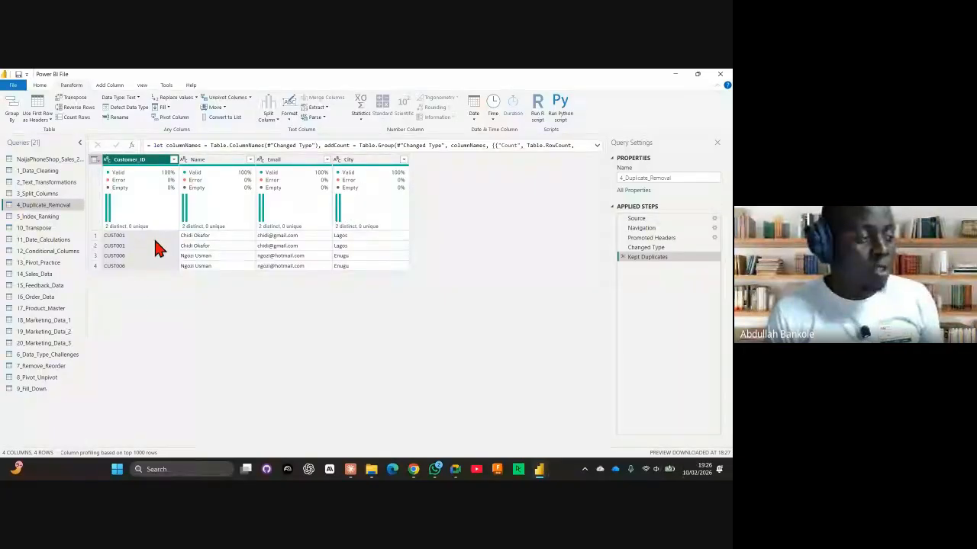
click(133, 235)
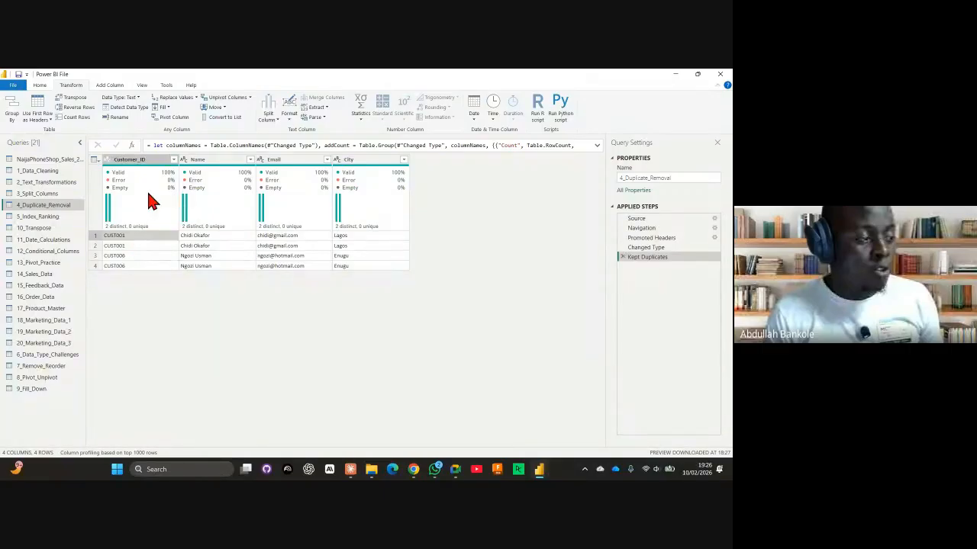
mouse_move(152, 224)
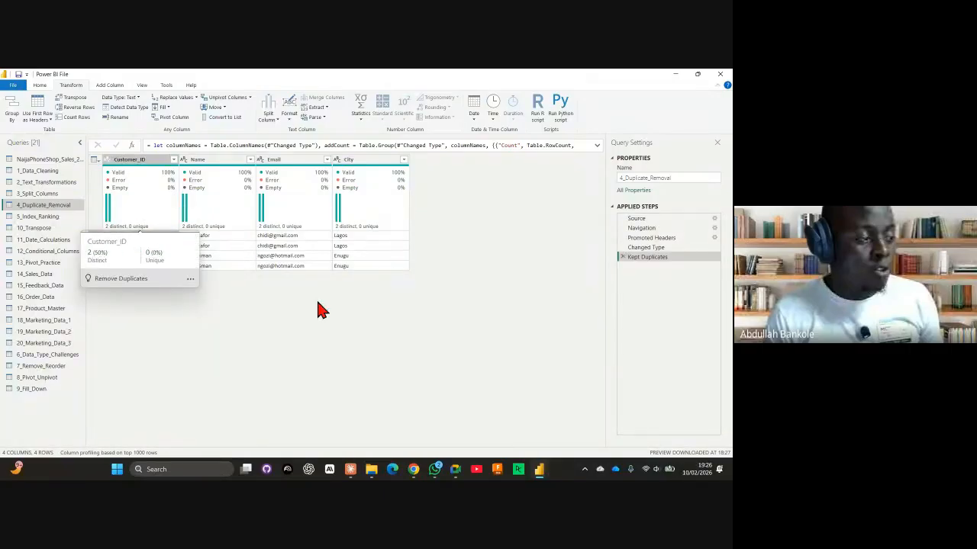
click(97, 236)
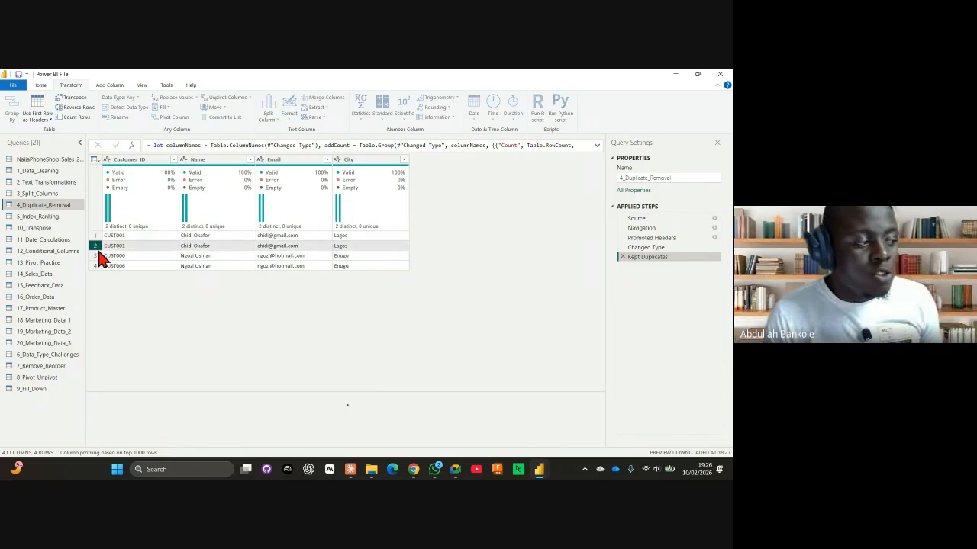
click(99, 266)
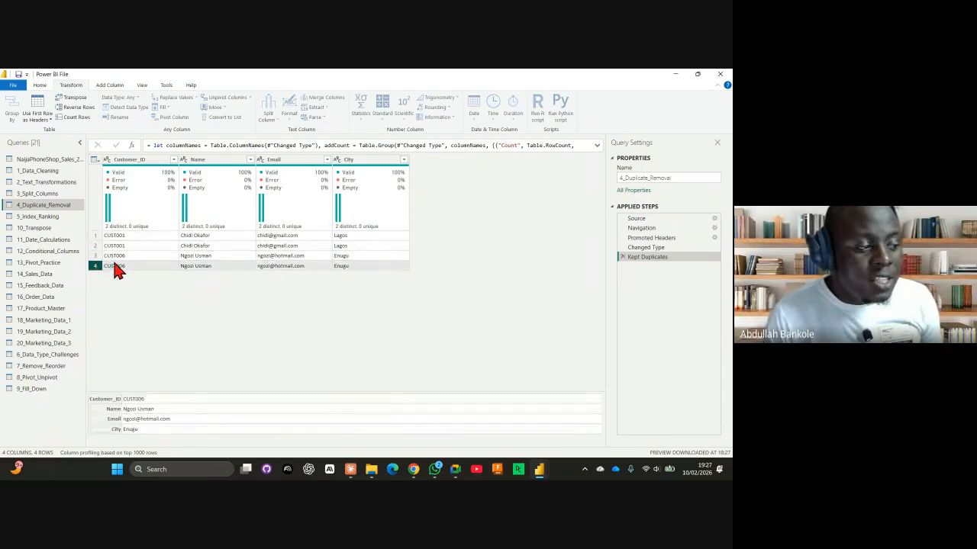
click(641, 255)
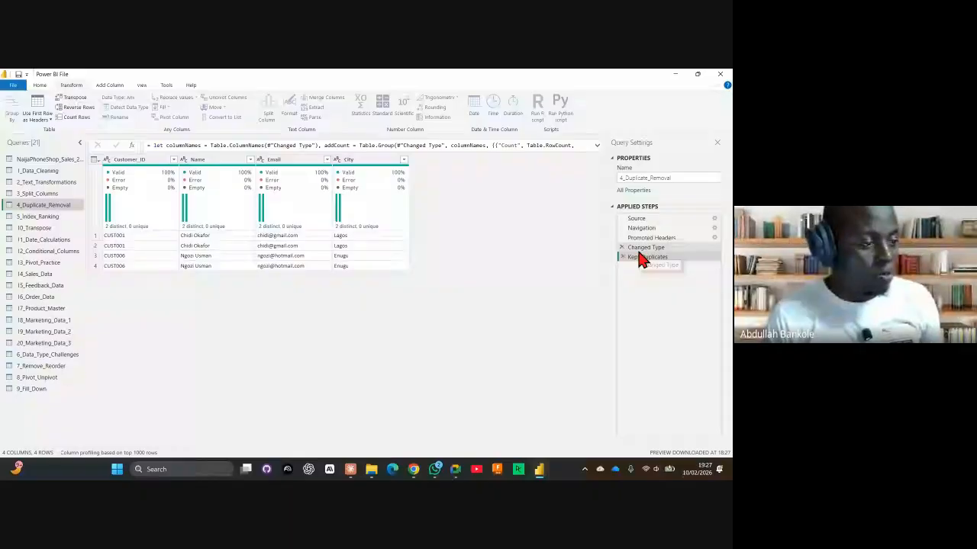
click(622, 257)
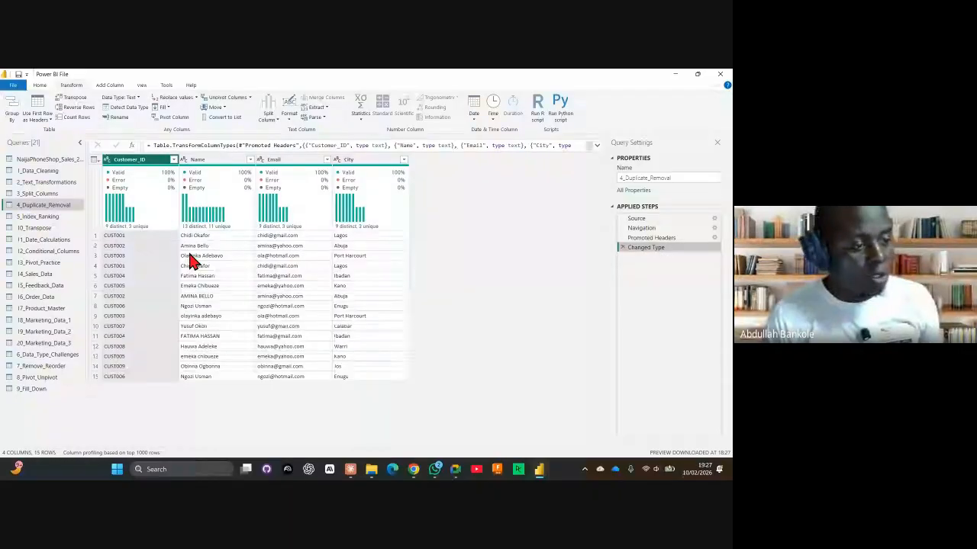
click(174, 159)
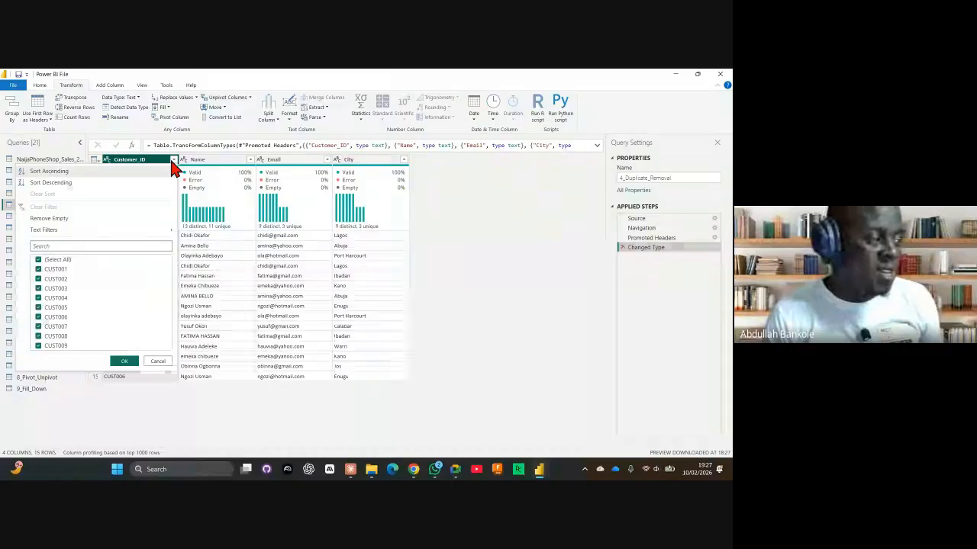
mouse_move(103, 228)
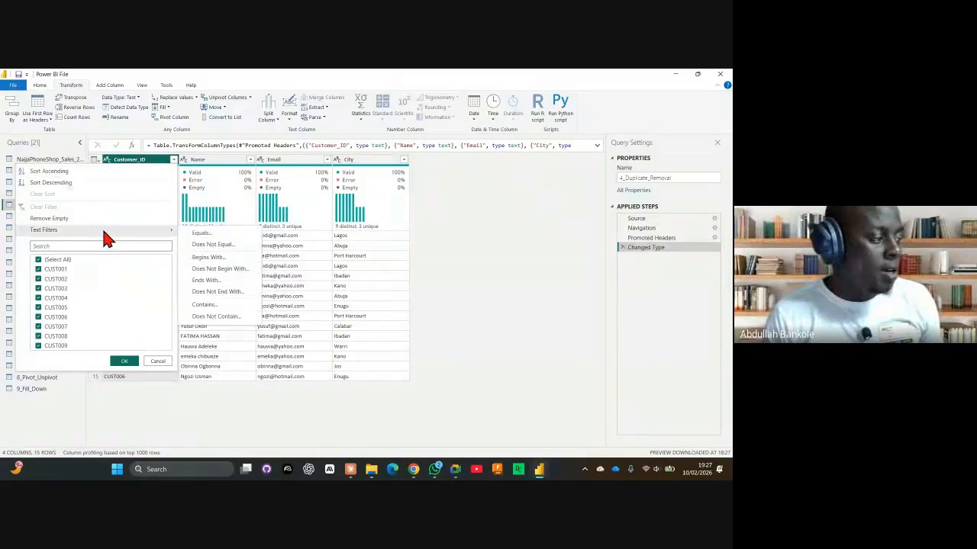
click(289, 212)
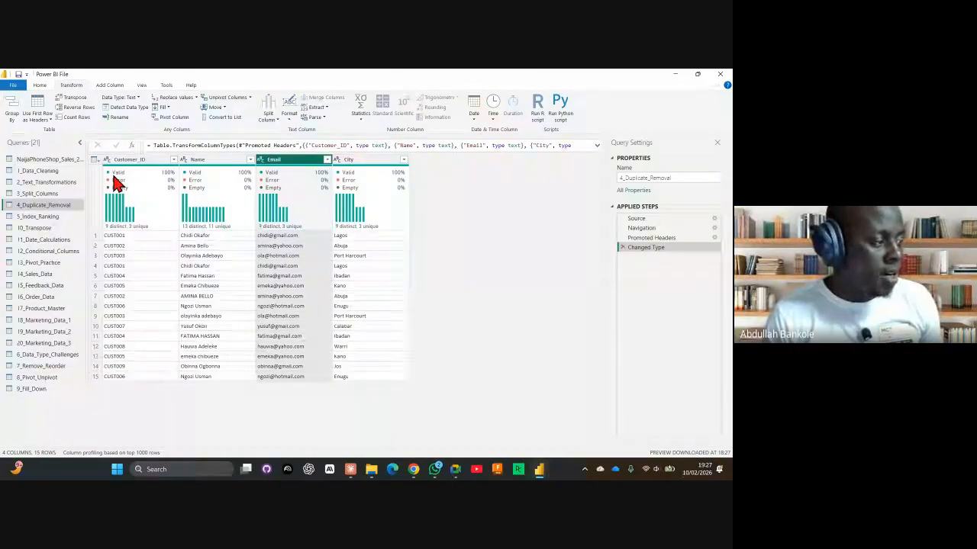
click(130, 161)
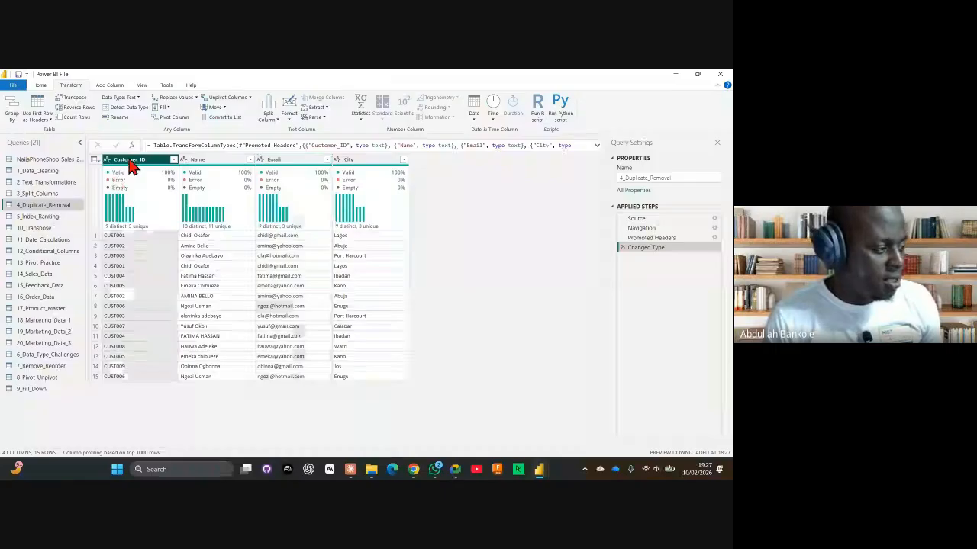
right_click(131, 166)
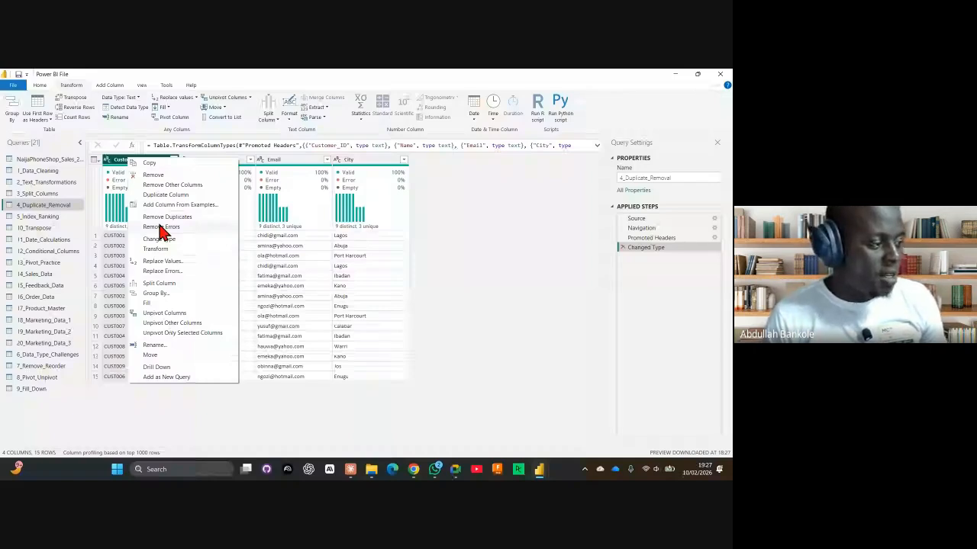
click(116, 235)
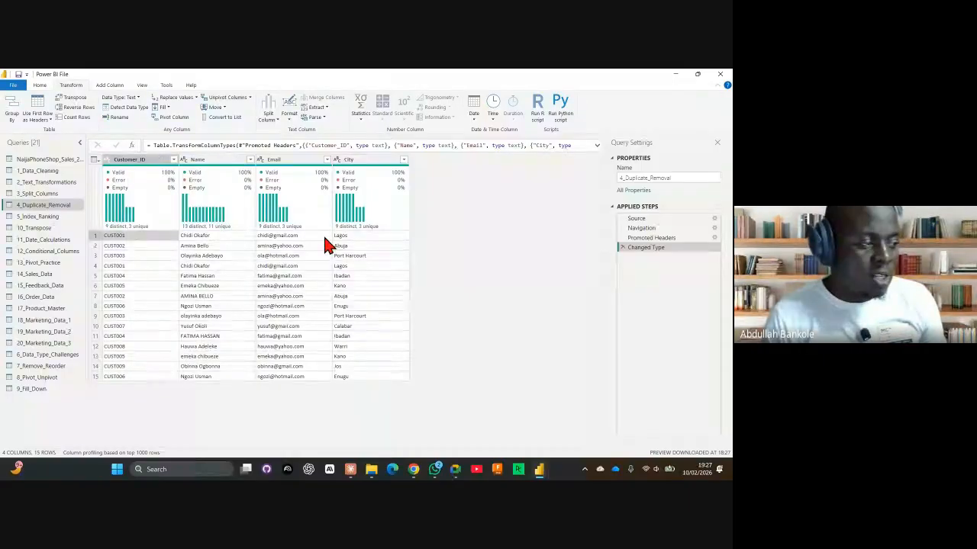
Remove duplicate rows across the whole 4_Duplicate_Removal table
click(94, 160)
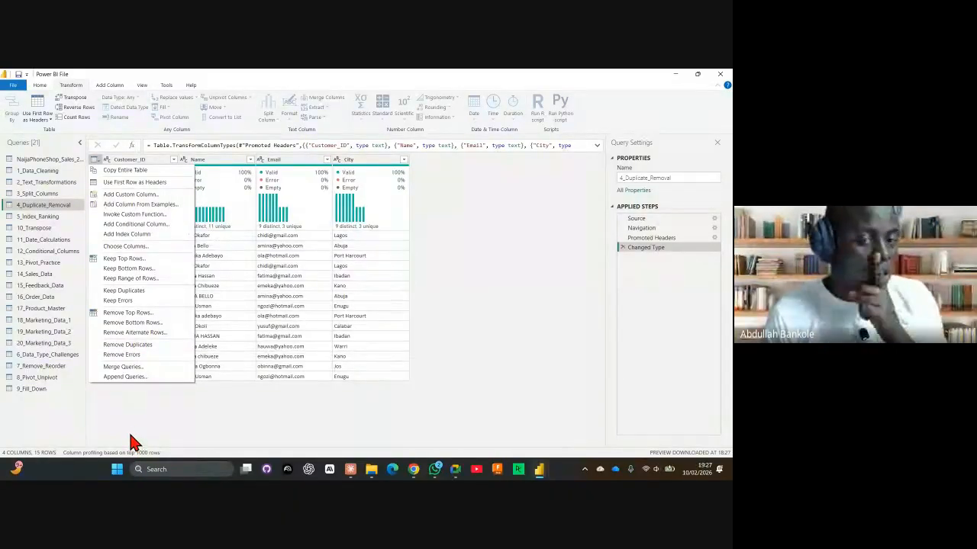
click(128, 345)
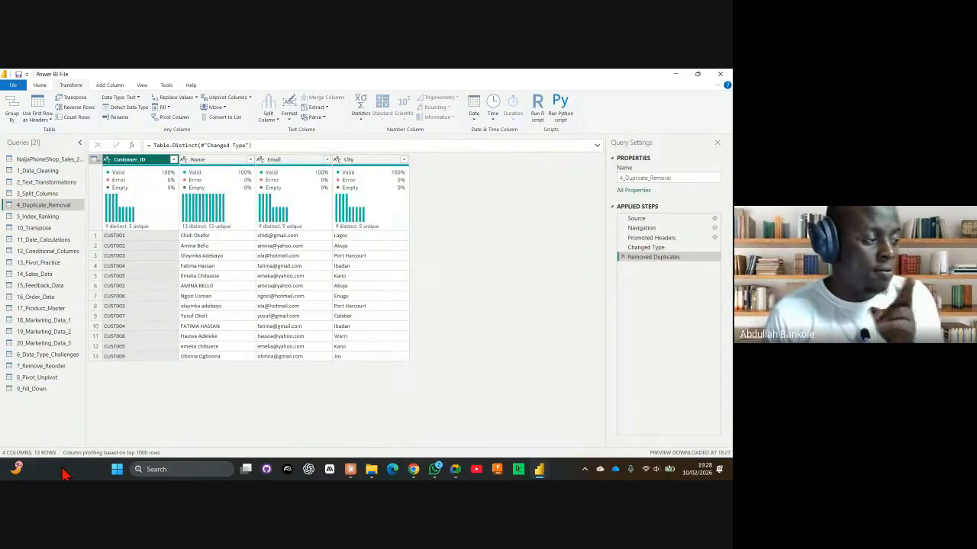
Check the deduplicated table for remaining duplicates with Keep Duplicates, and delete the resulting Kept Duplicates step
click(96, 161)
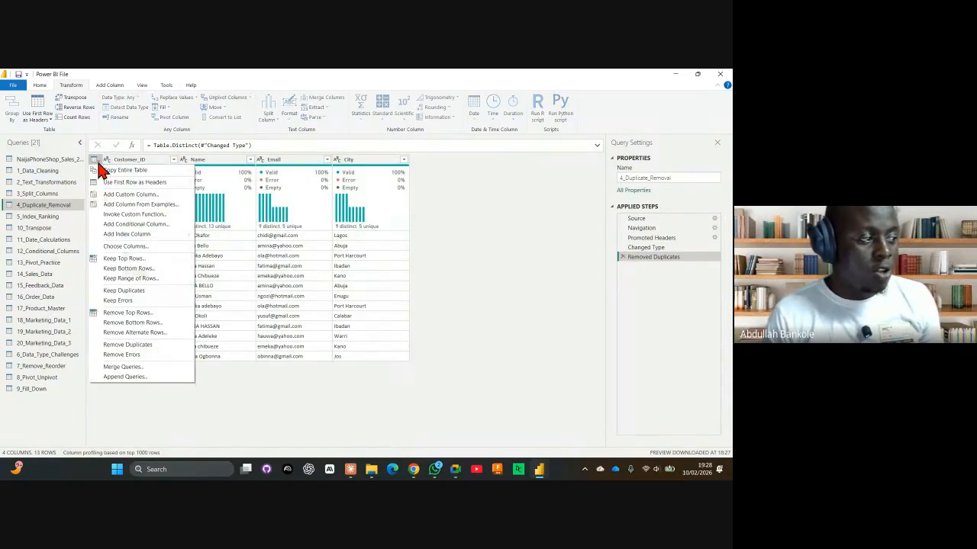
click(125, 291)
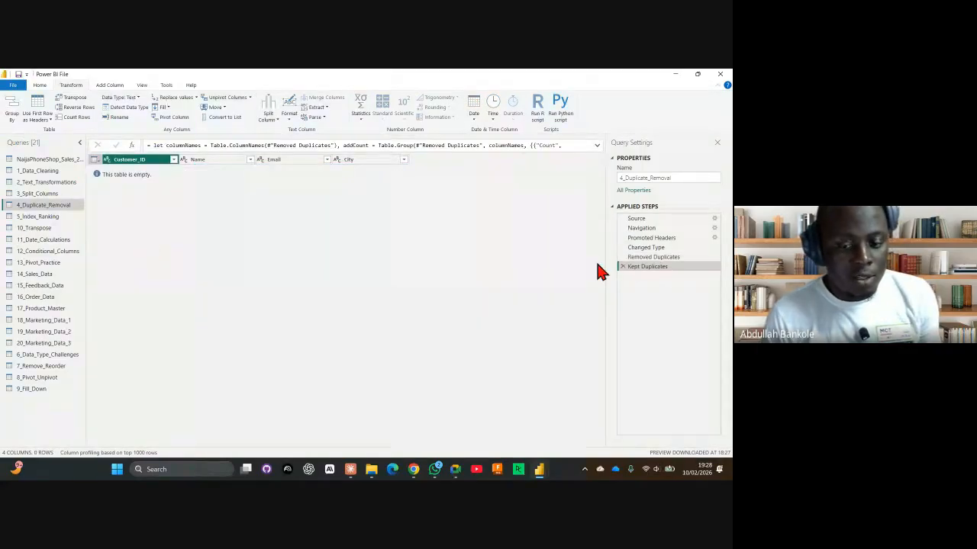
click(623, 266)
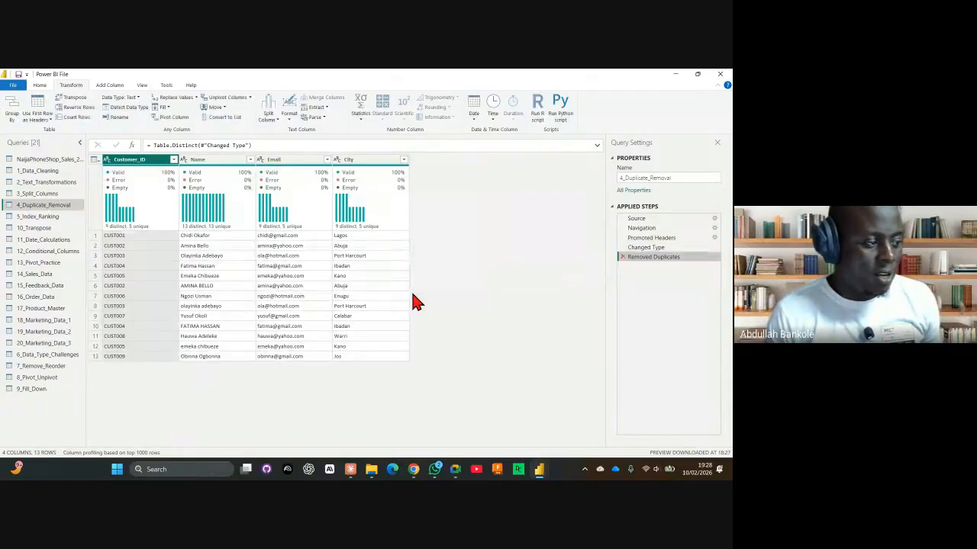
Format the Name column with Capitalize Each Word
click(215, 161)
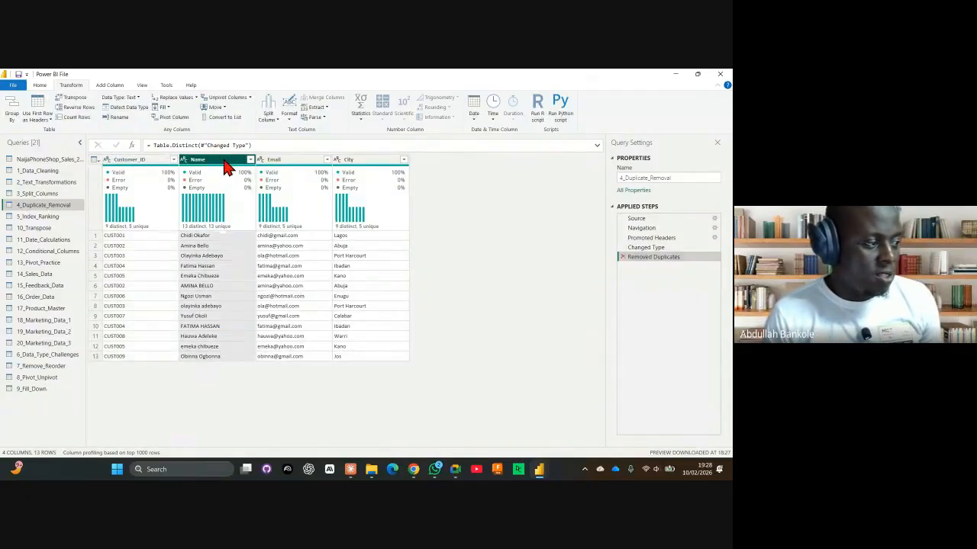
click(291, 121)
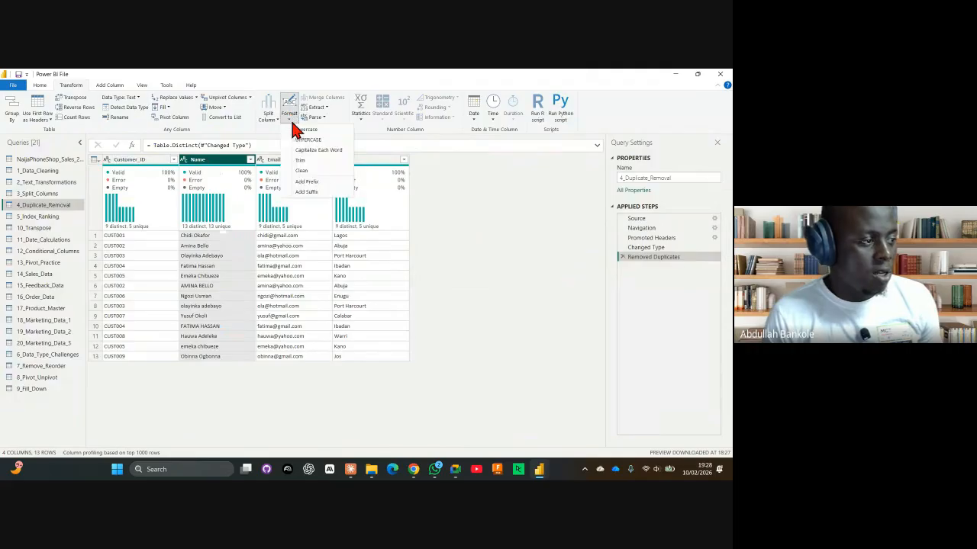
click(321, 149)
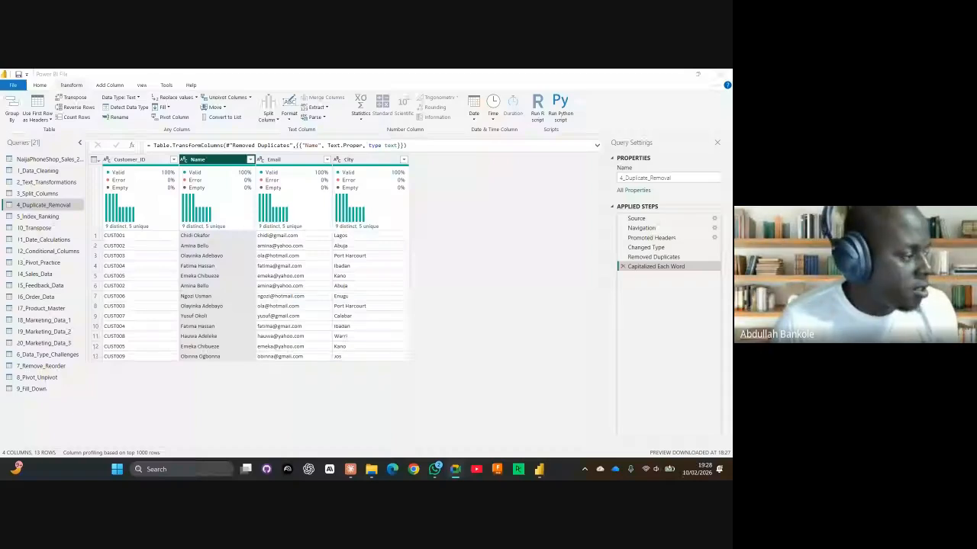
Filter the Customer_ID column so that only the third ID in the list stays selected
click(174, 160)
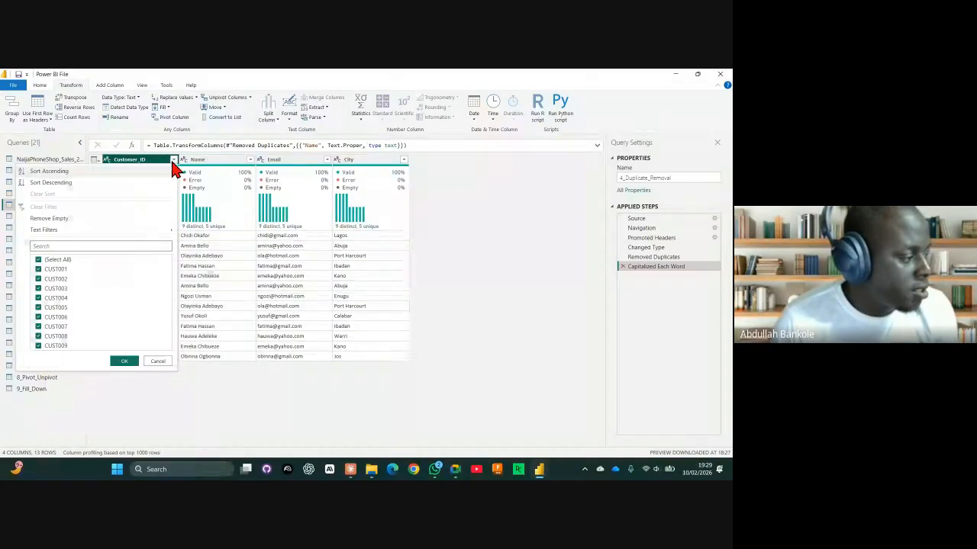
click(64, 261)
click(59, 290)
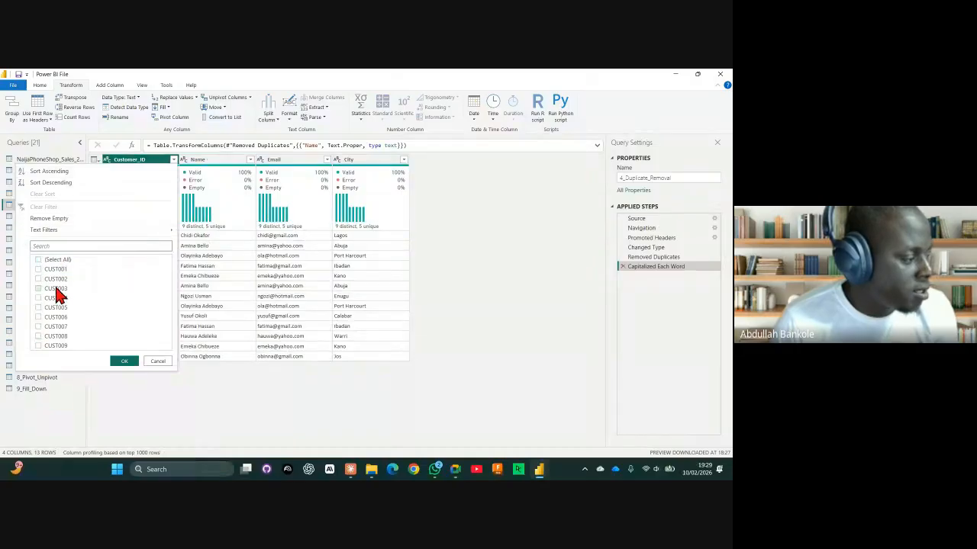
click(59, 339)
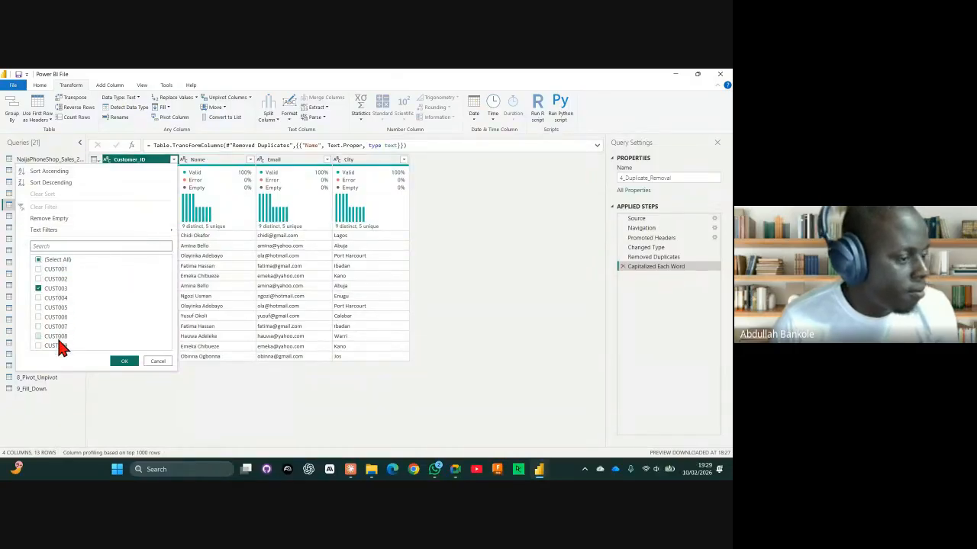
click(122, 363)
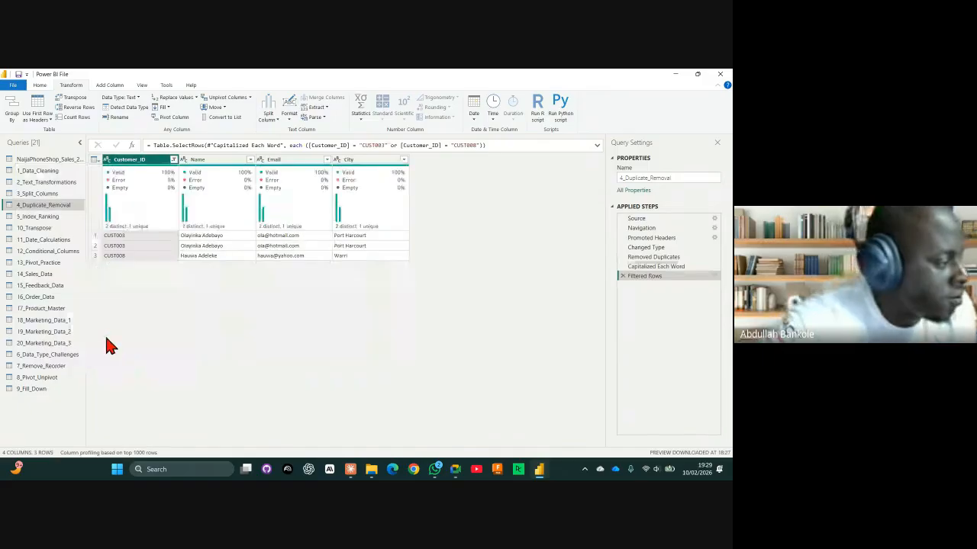
click(173, 160)
click(84, 336)
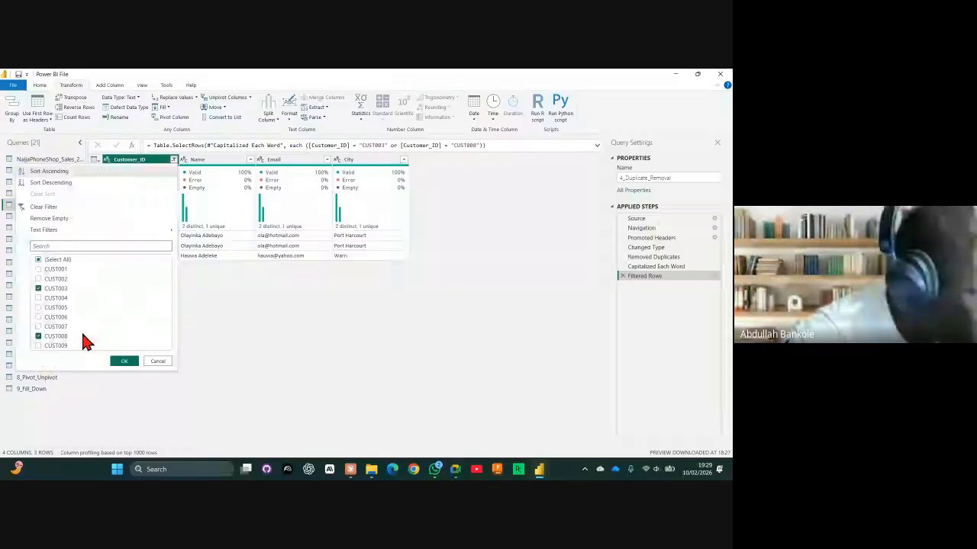
click(124, 361)
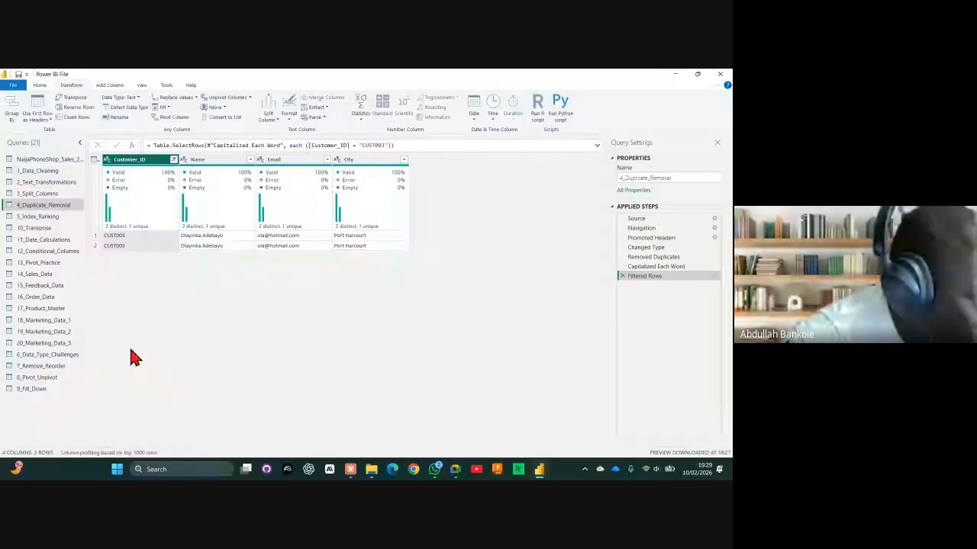
Compare the ID, name, email and city values of the two filtered customer rows for hidden differences
click(230, 236)
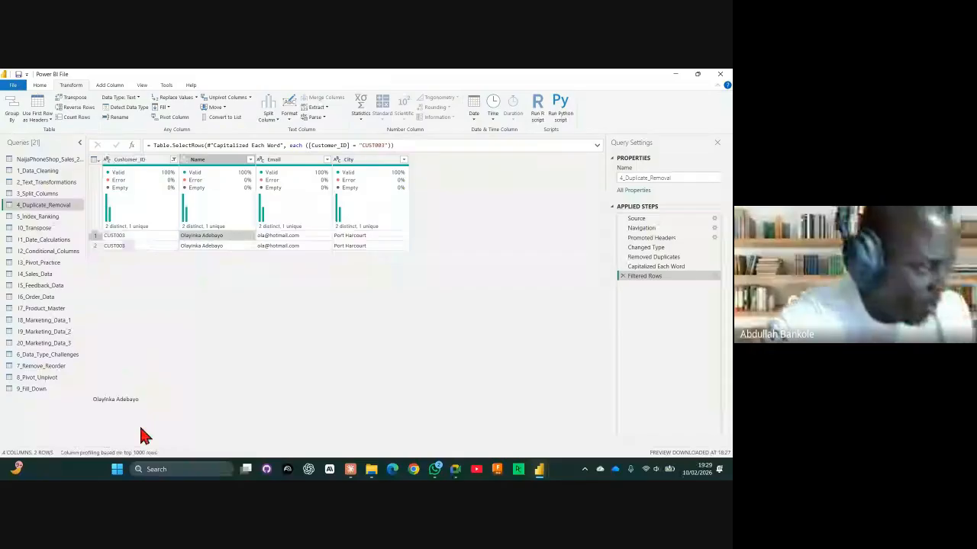
click(294, 235)
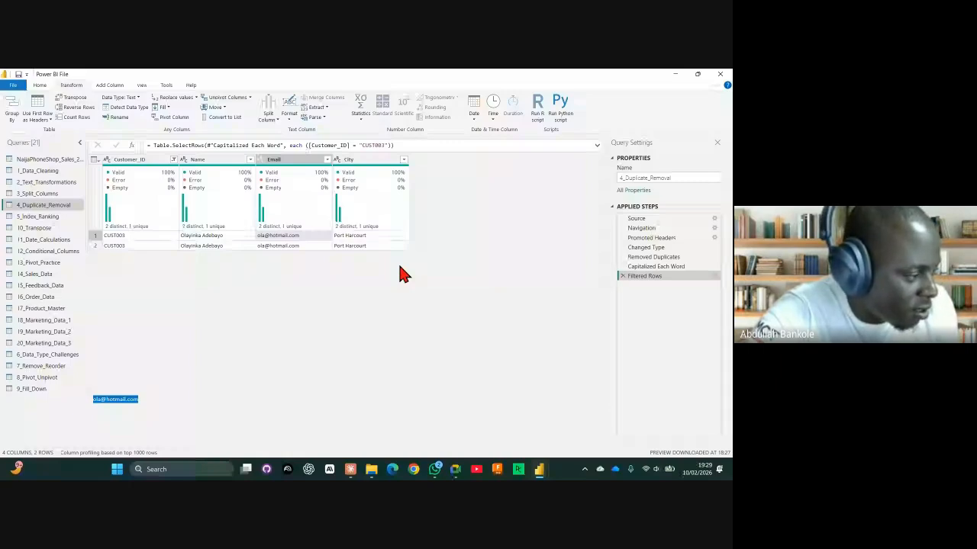
click(138, 247)
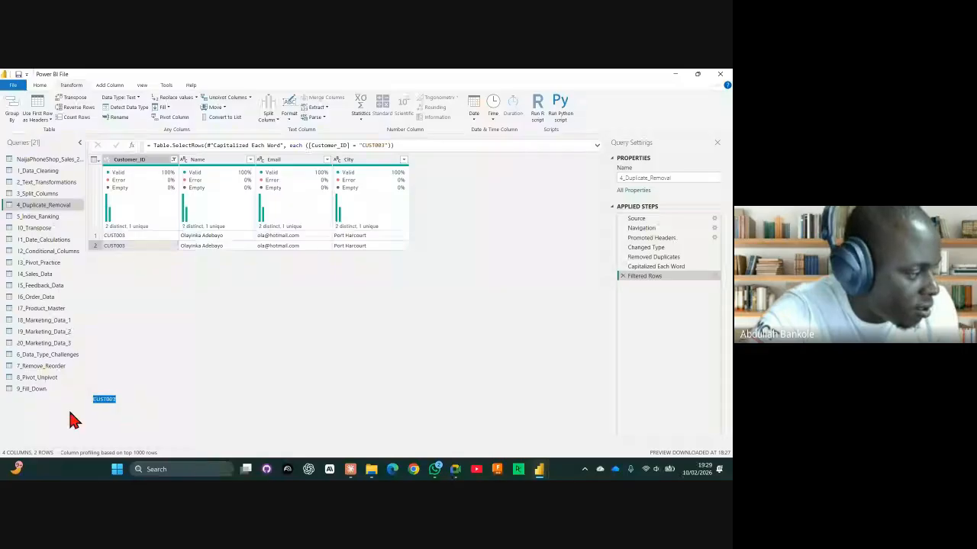
click(213, 246)
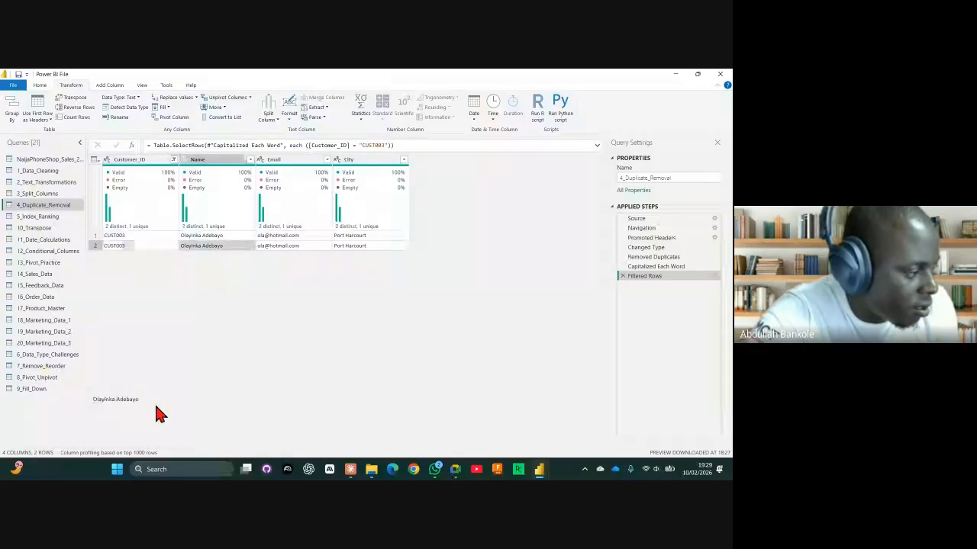
drag(156, 407, 299, 241)
click(301, 246)
drag(158, 421, 76, 415)
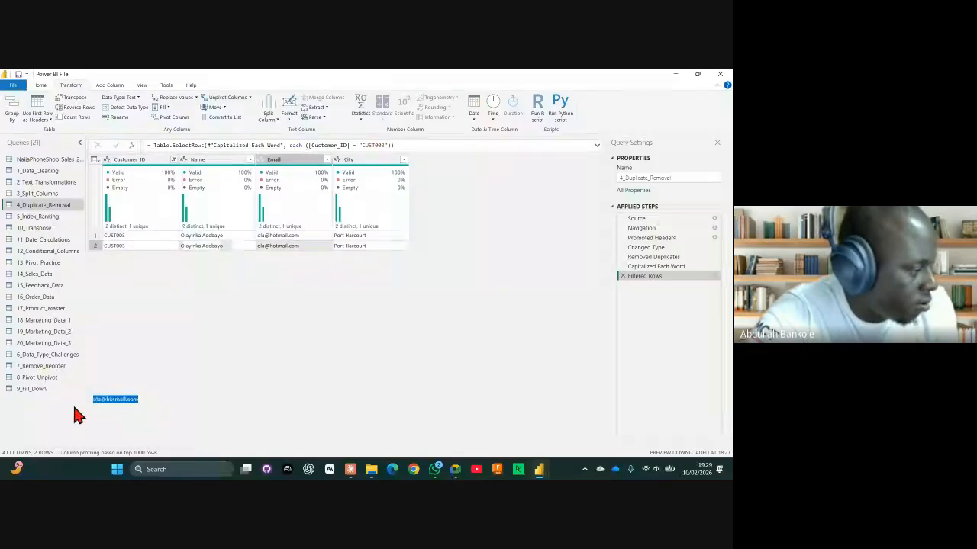
click(381, 246)
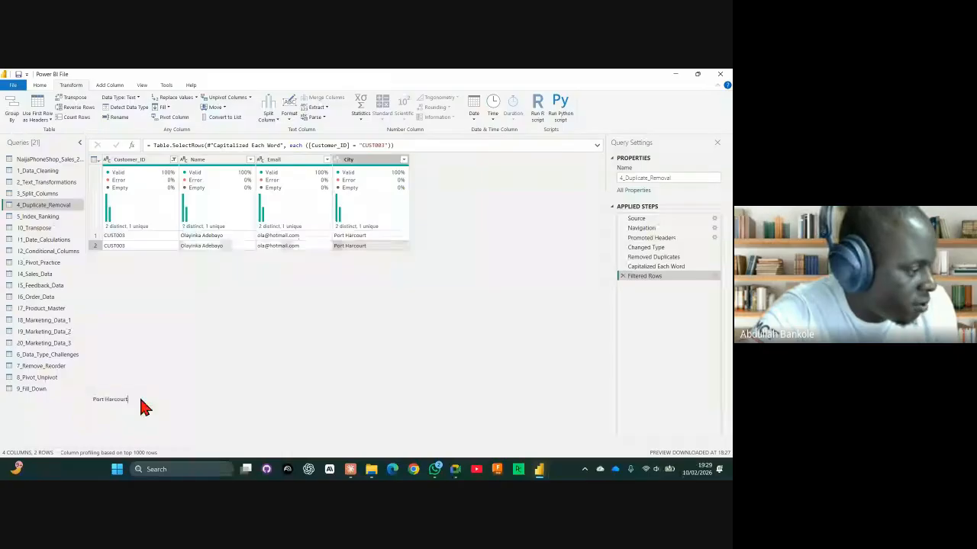
drag(142, 404, 32, 404)
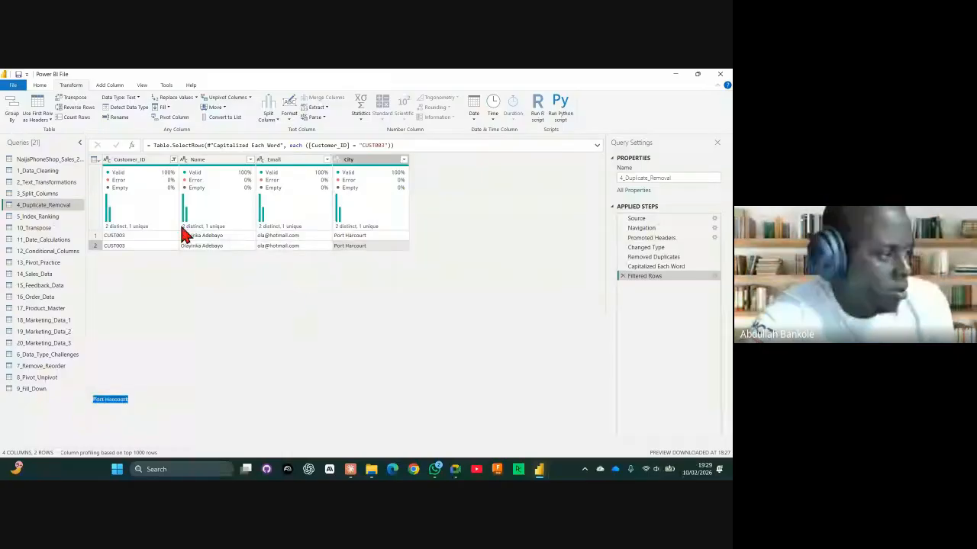
Clear the Customer_ID filter and try removing whole-table duplicates again after the capitalization, deleting that second removal step
click(174, 160)
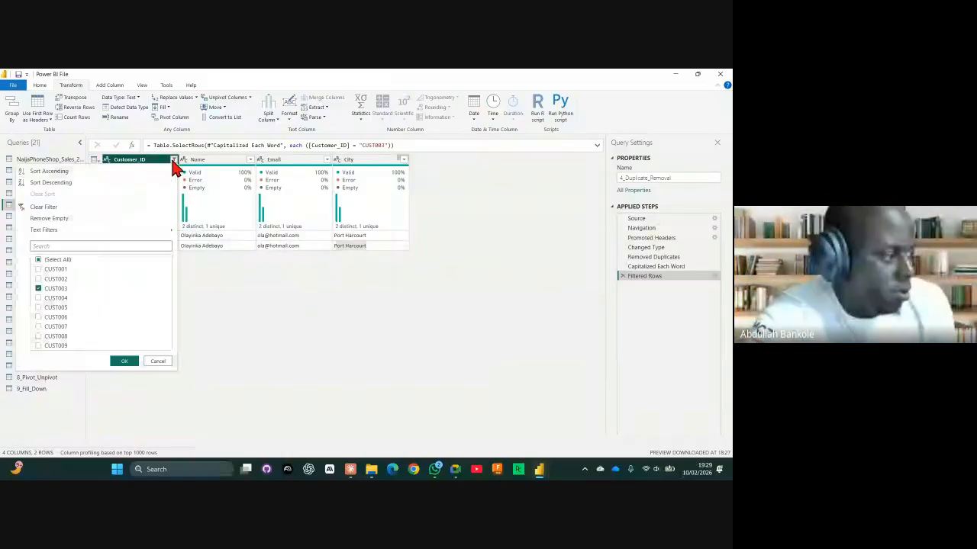
click(63, 207)
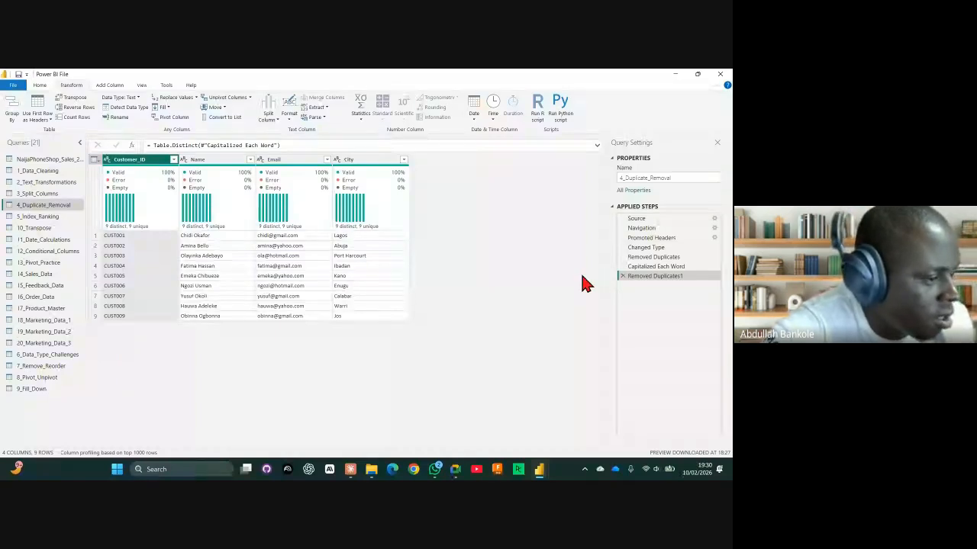
click(624, 276)
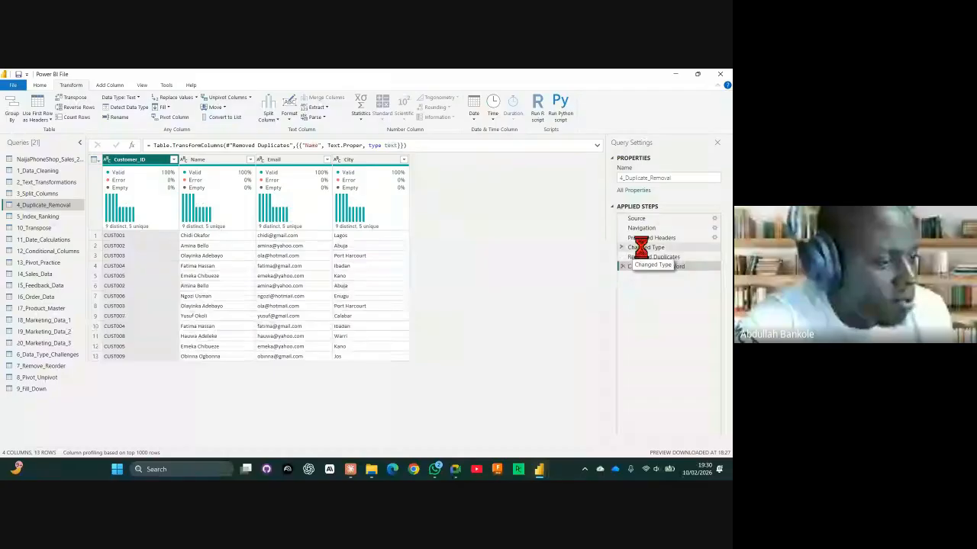
Examine row 9 at the Changed Type step and compare its name spelling with row 3
click(645, 247)
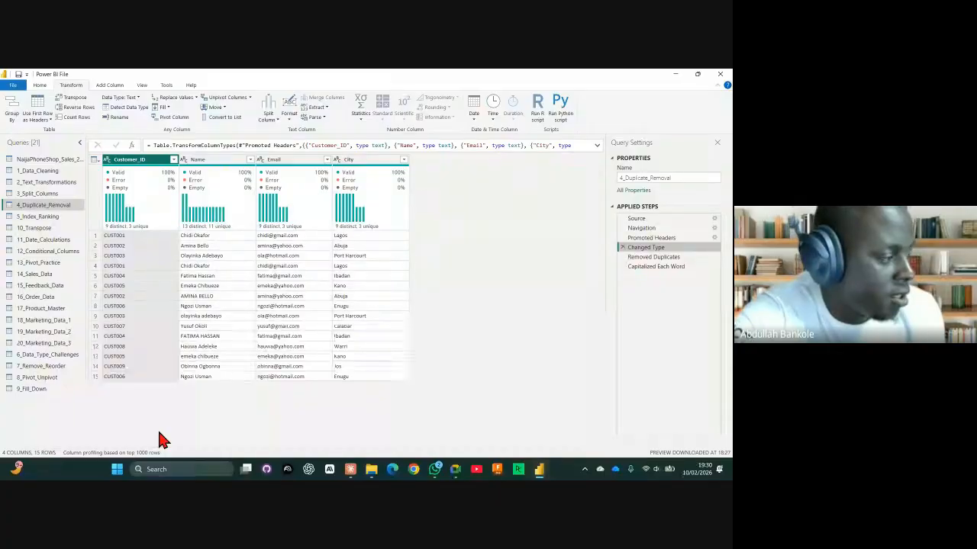
click(95, 319)
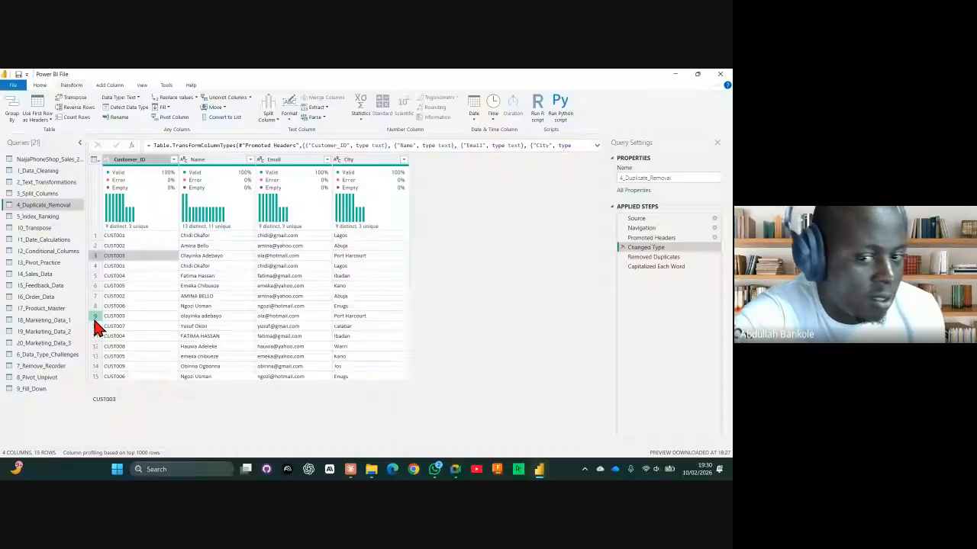
click(95, 320)
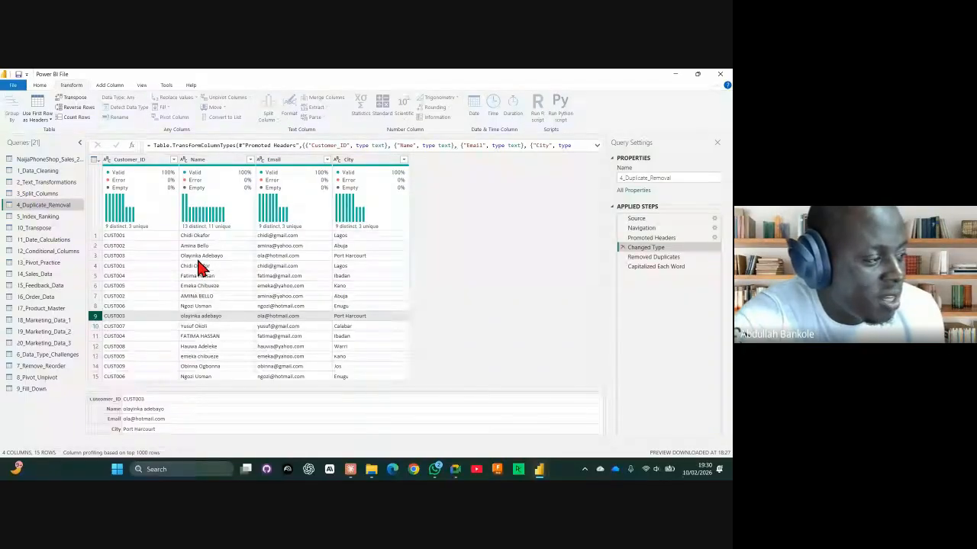
Review the Removed Duplicates step and delete the Capitalized Each Word step from the query
click(645, 261)
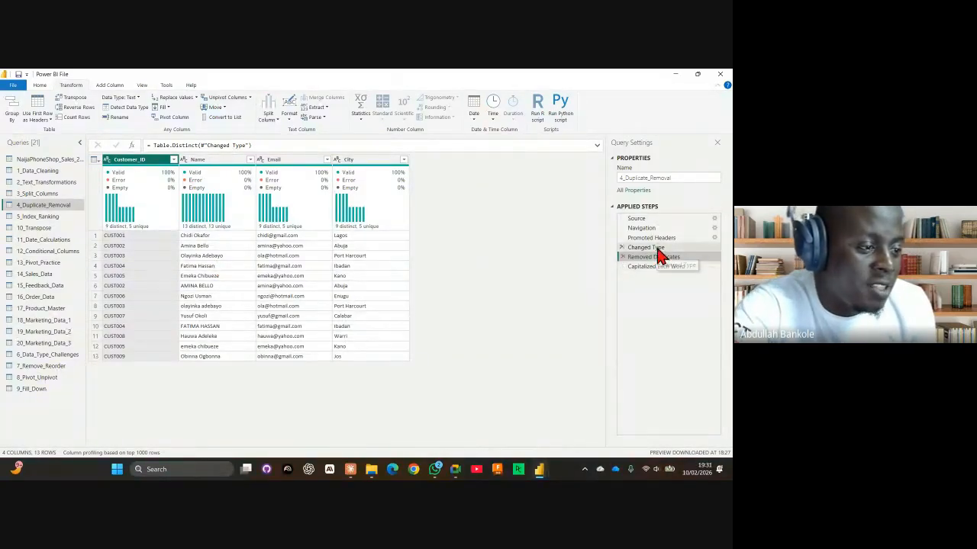
click(635, 266)
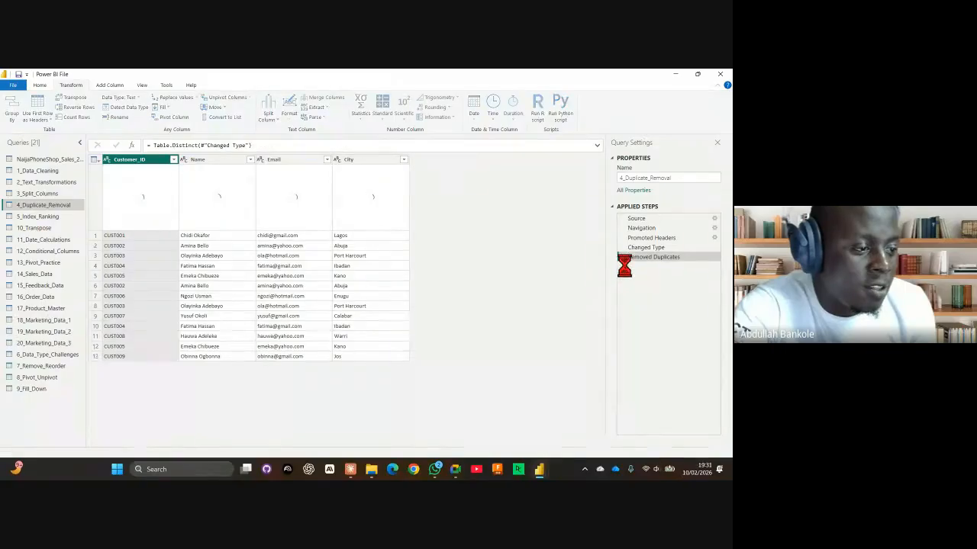
Delete the Removed Duplicates step and capitalize each word in the Name column after the Changed Type step
click(623, 256)
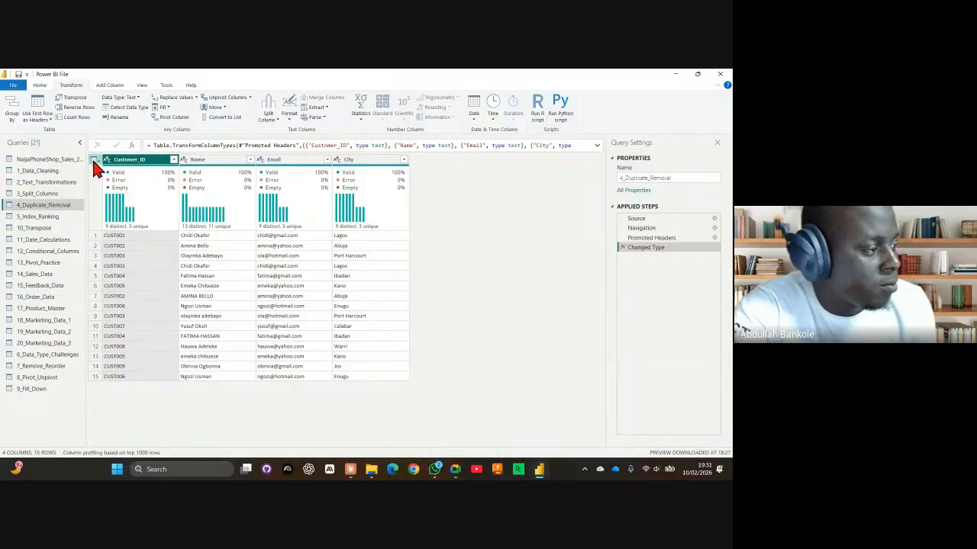
click(196, 160)
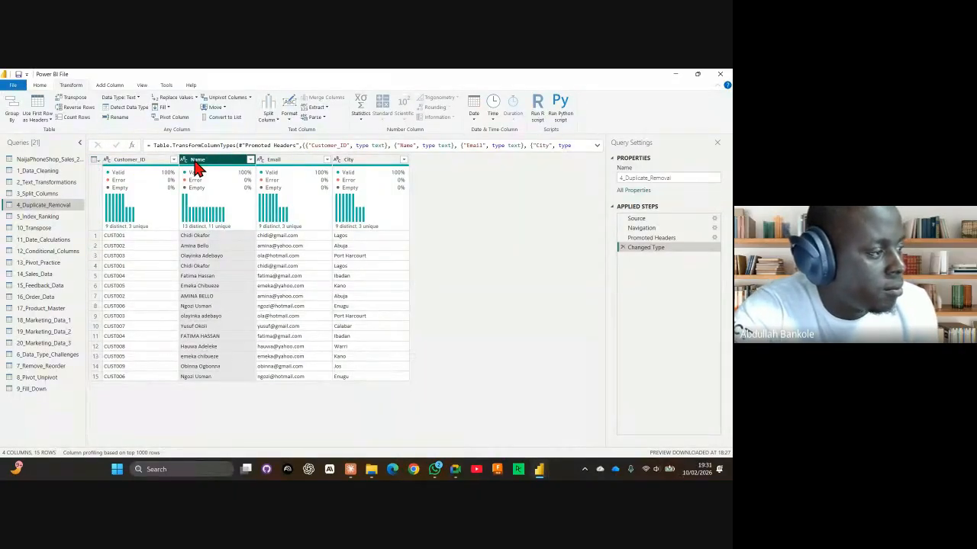
click(288, 116)
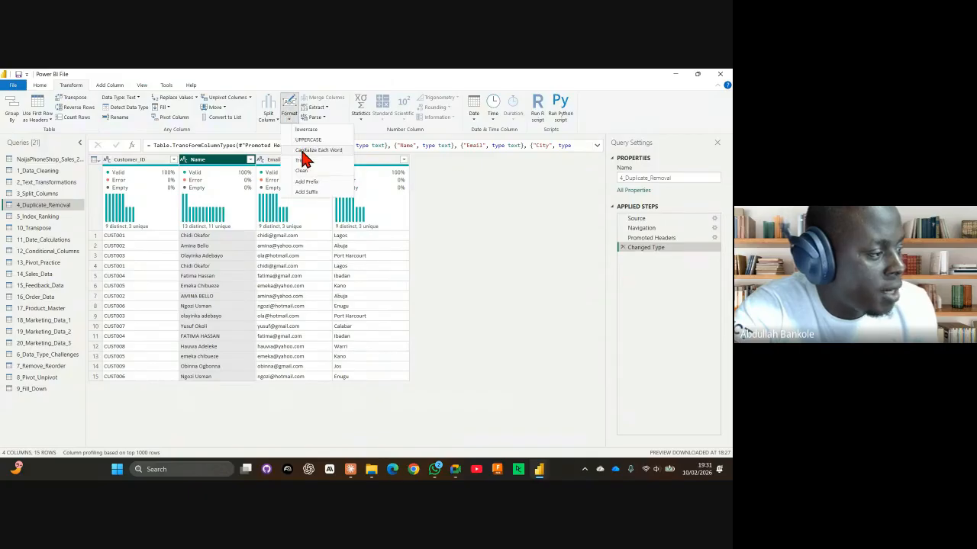
click(305, 150)
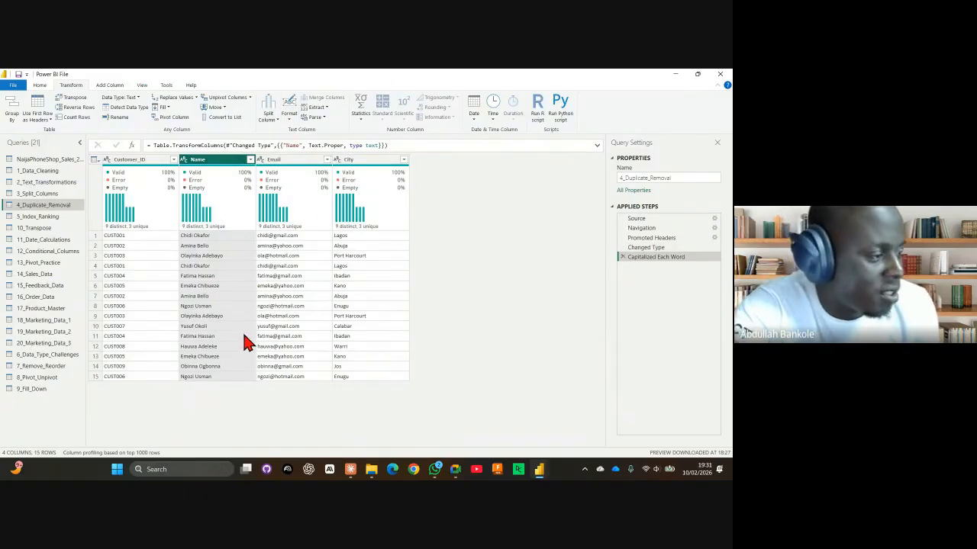
Remove duplicate rows across the whole table and keep column profiling based on the top 1000 rows
click(94, 157)
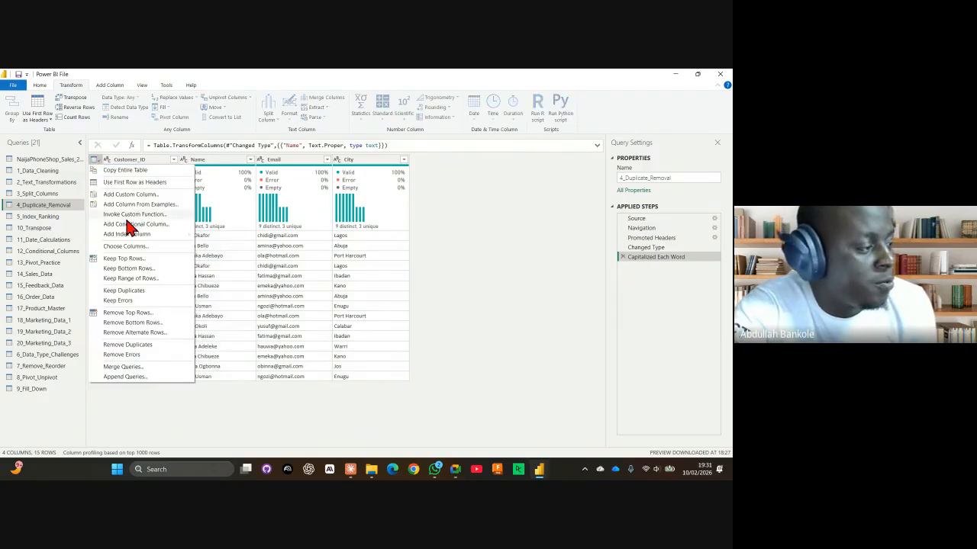
click(130, 345)
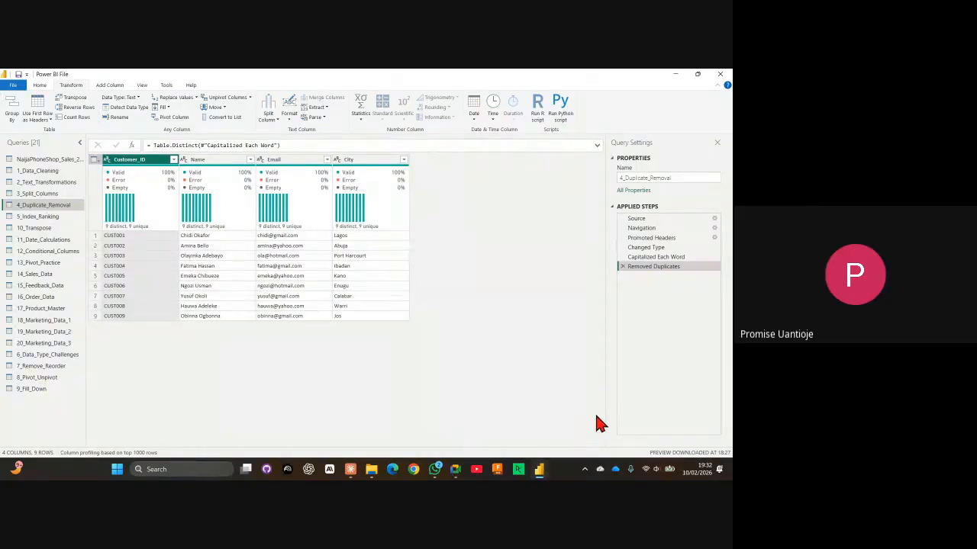
click(142, 452)
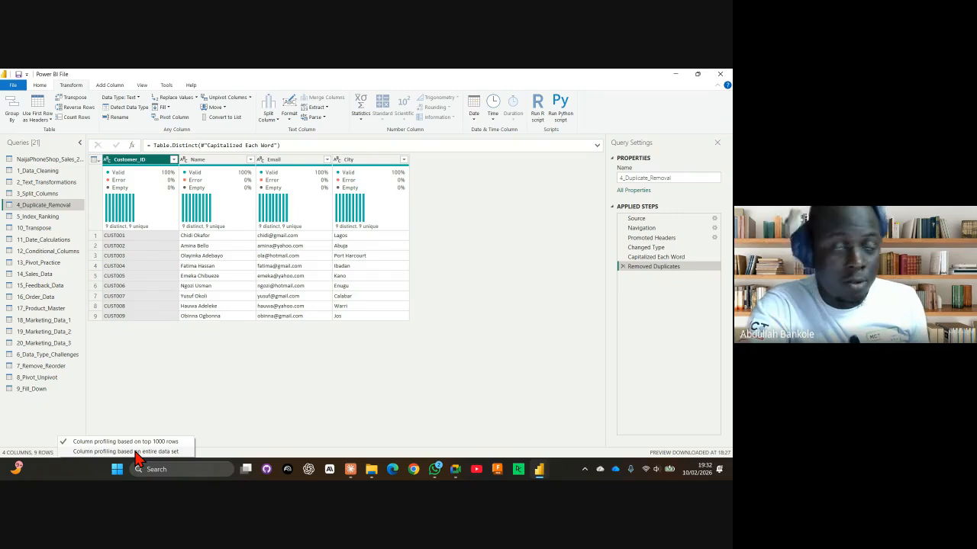
click(146, 443)
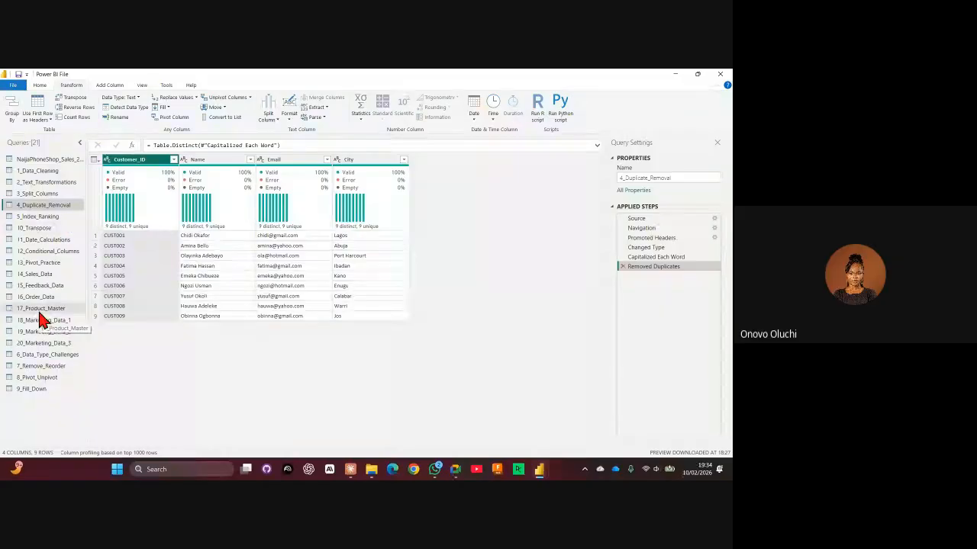
Move the 6_Data_Type_Challenges query directly below 4_Duplicate_Removal in the query list and open the 11_Date_Calculations query
click(48, 356)
drag(48, 365, 54, 217)
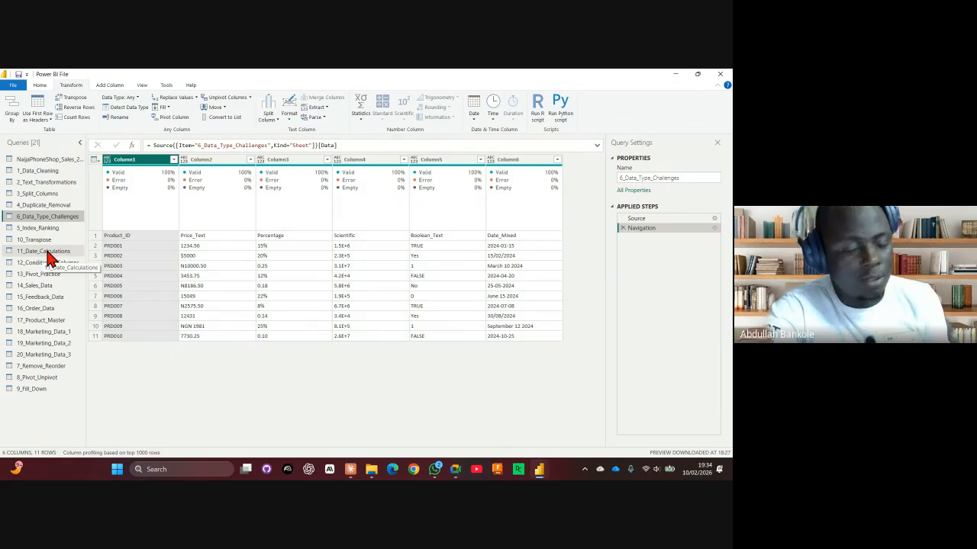
click(45, 249)
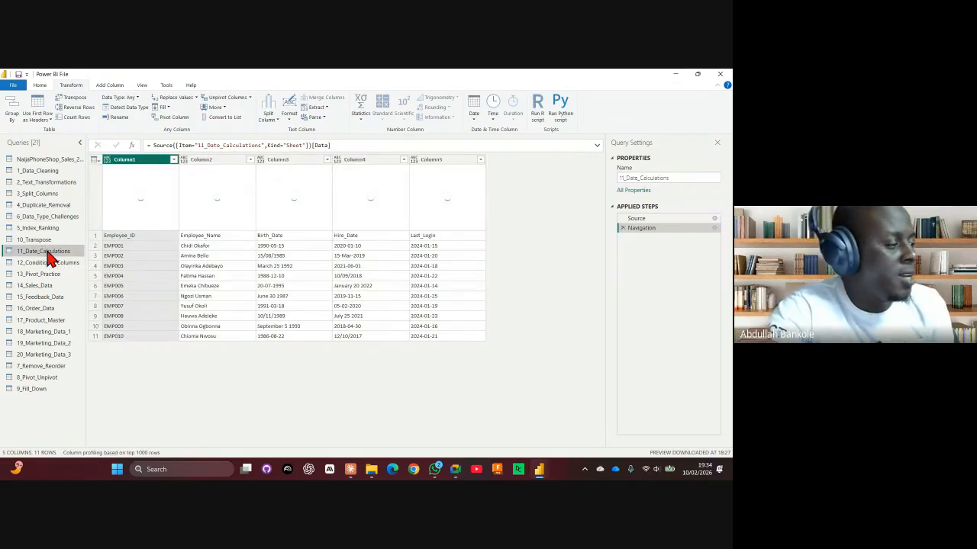